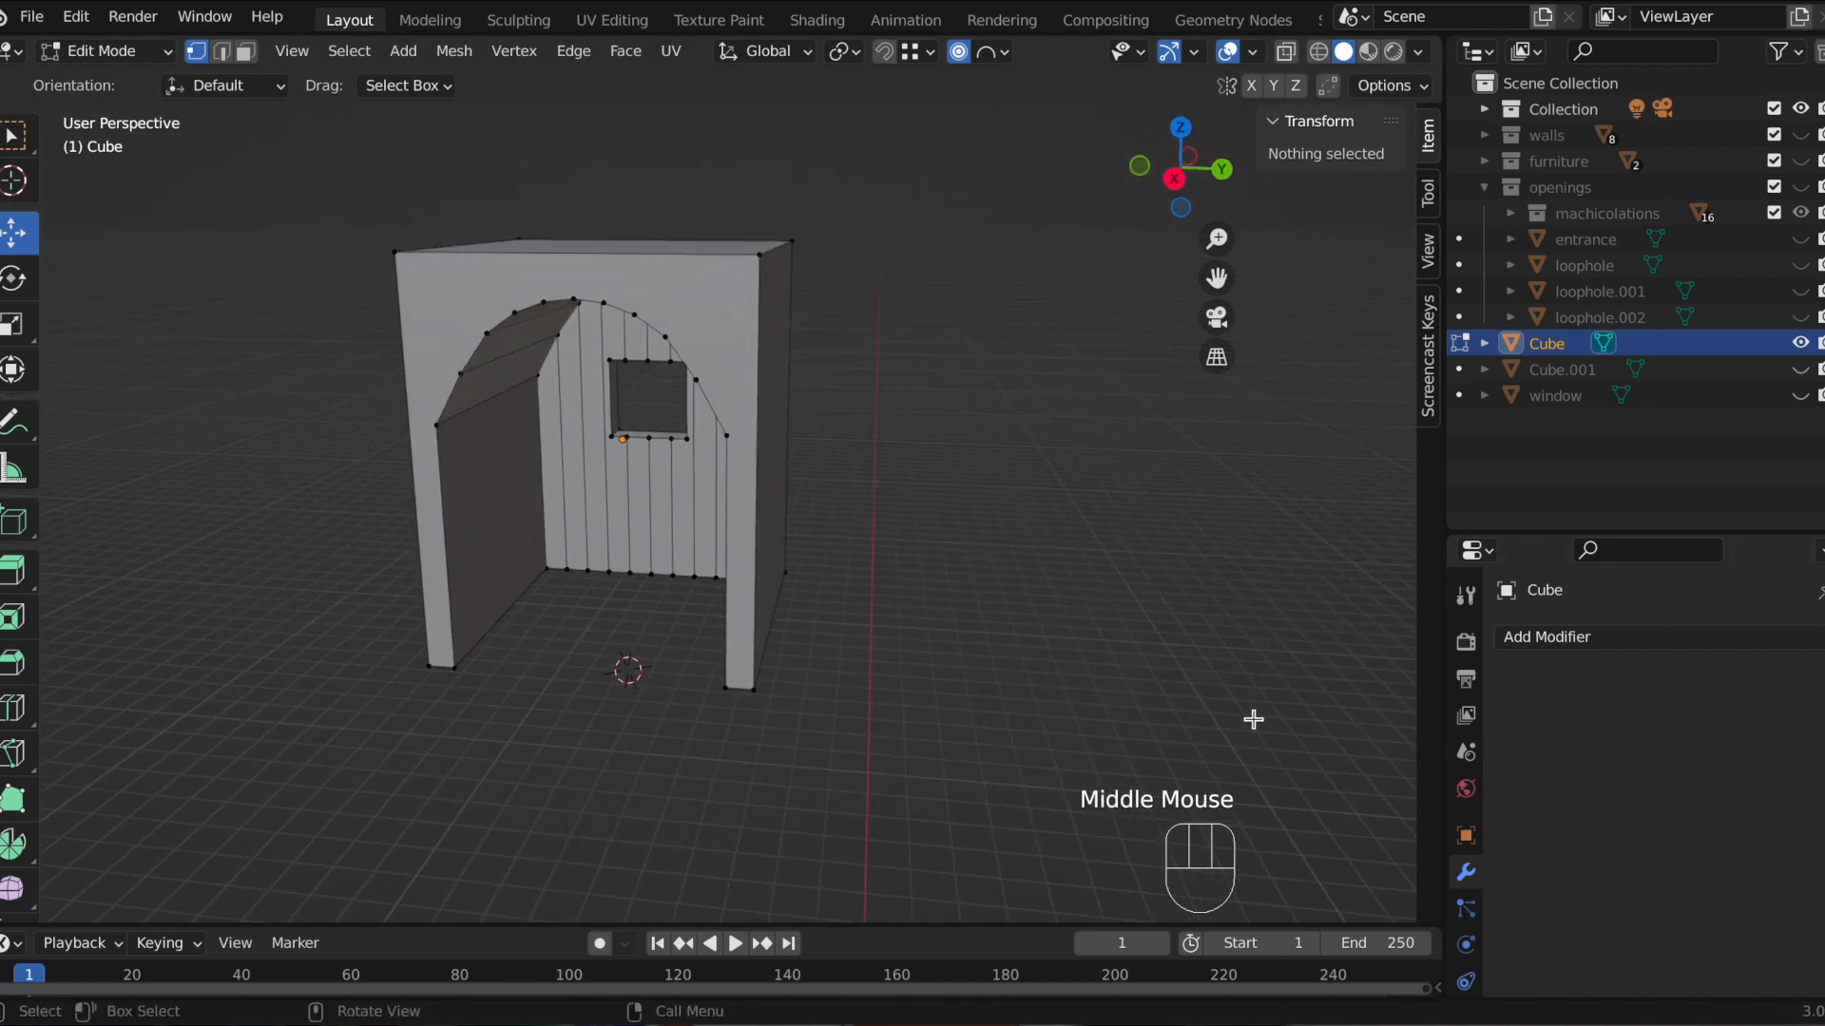
Step: Leave Edit Mode and add a new cylinder mesh to the scene
{"action": "key", "text": "Tab"}
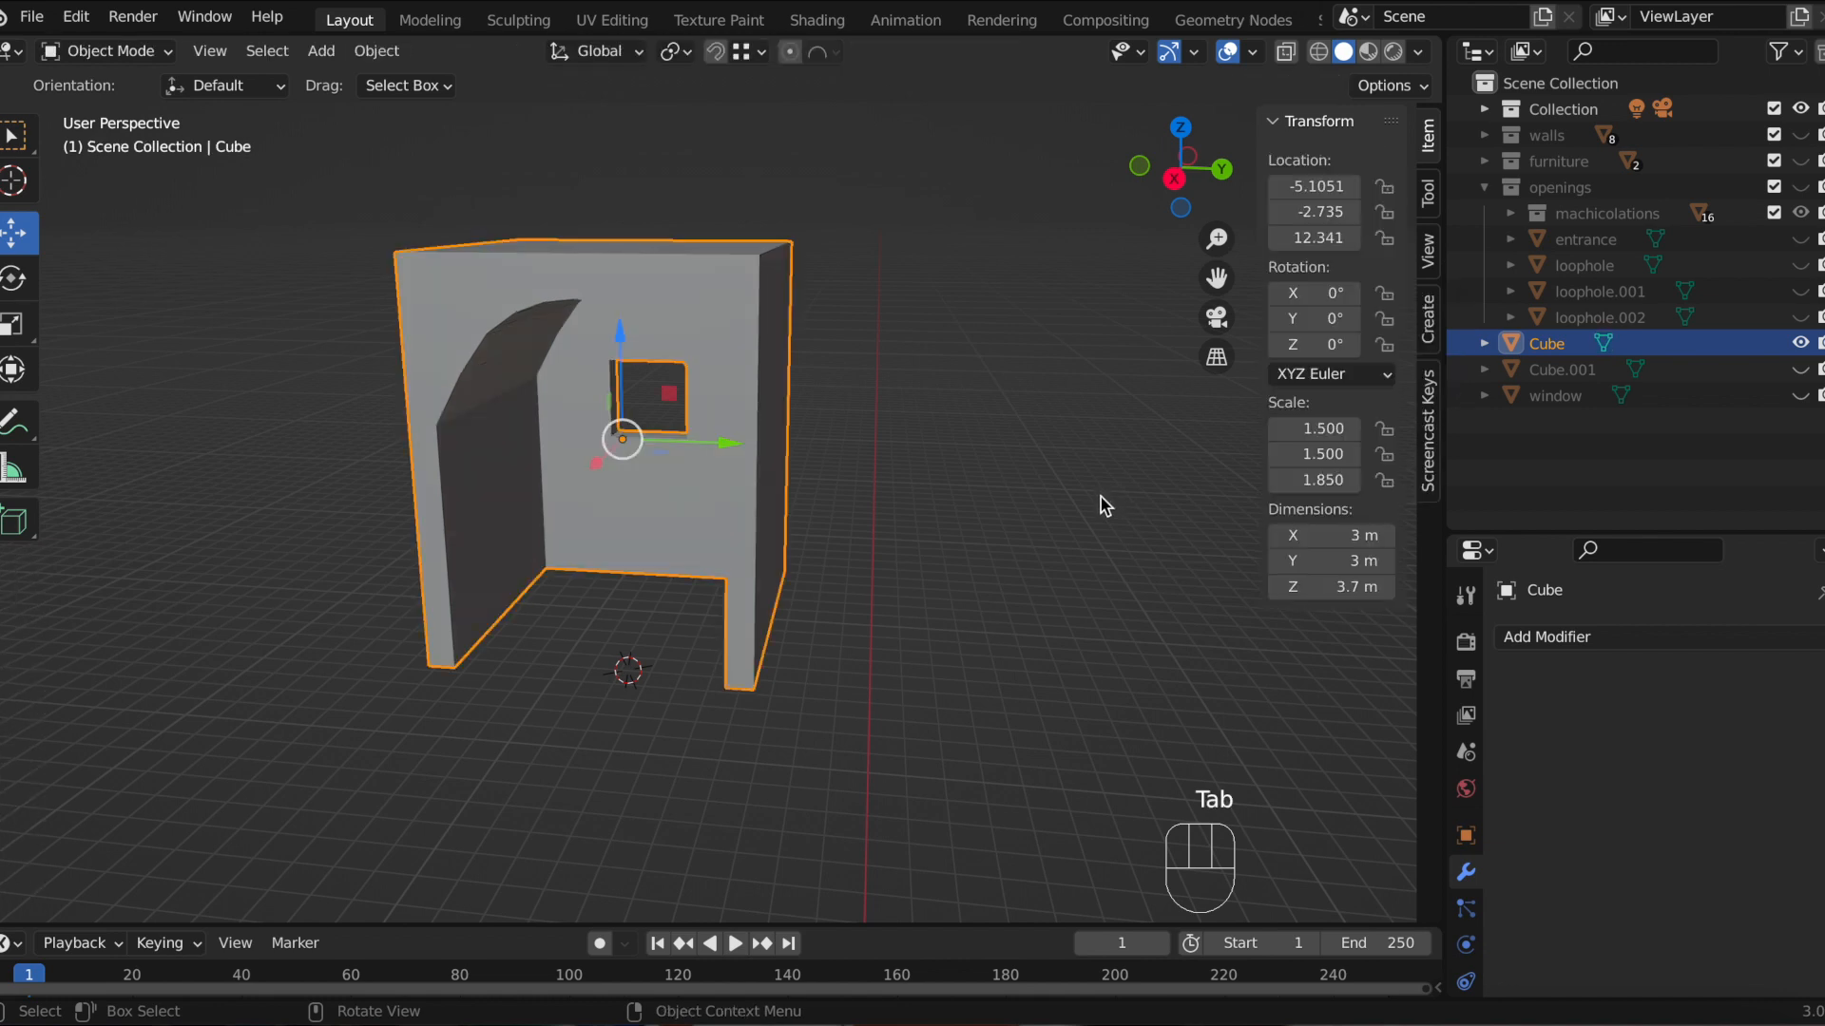
{"action": "scroll", "coordinate": [1100, 503], "scroll_direction": "down", "scroll_amount": 3}
{"action": "left_click", "coordinate": [1013, 545]}
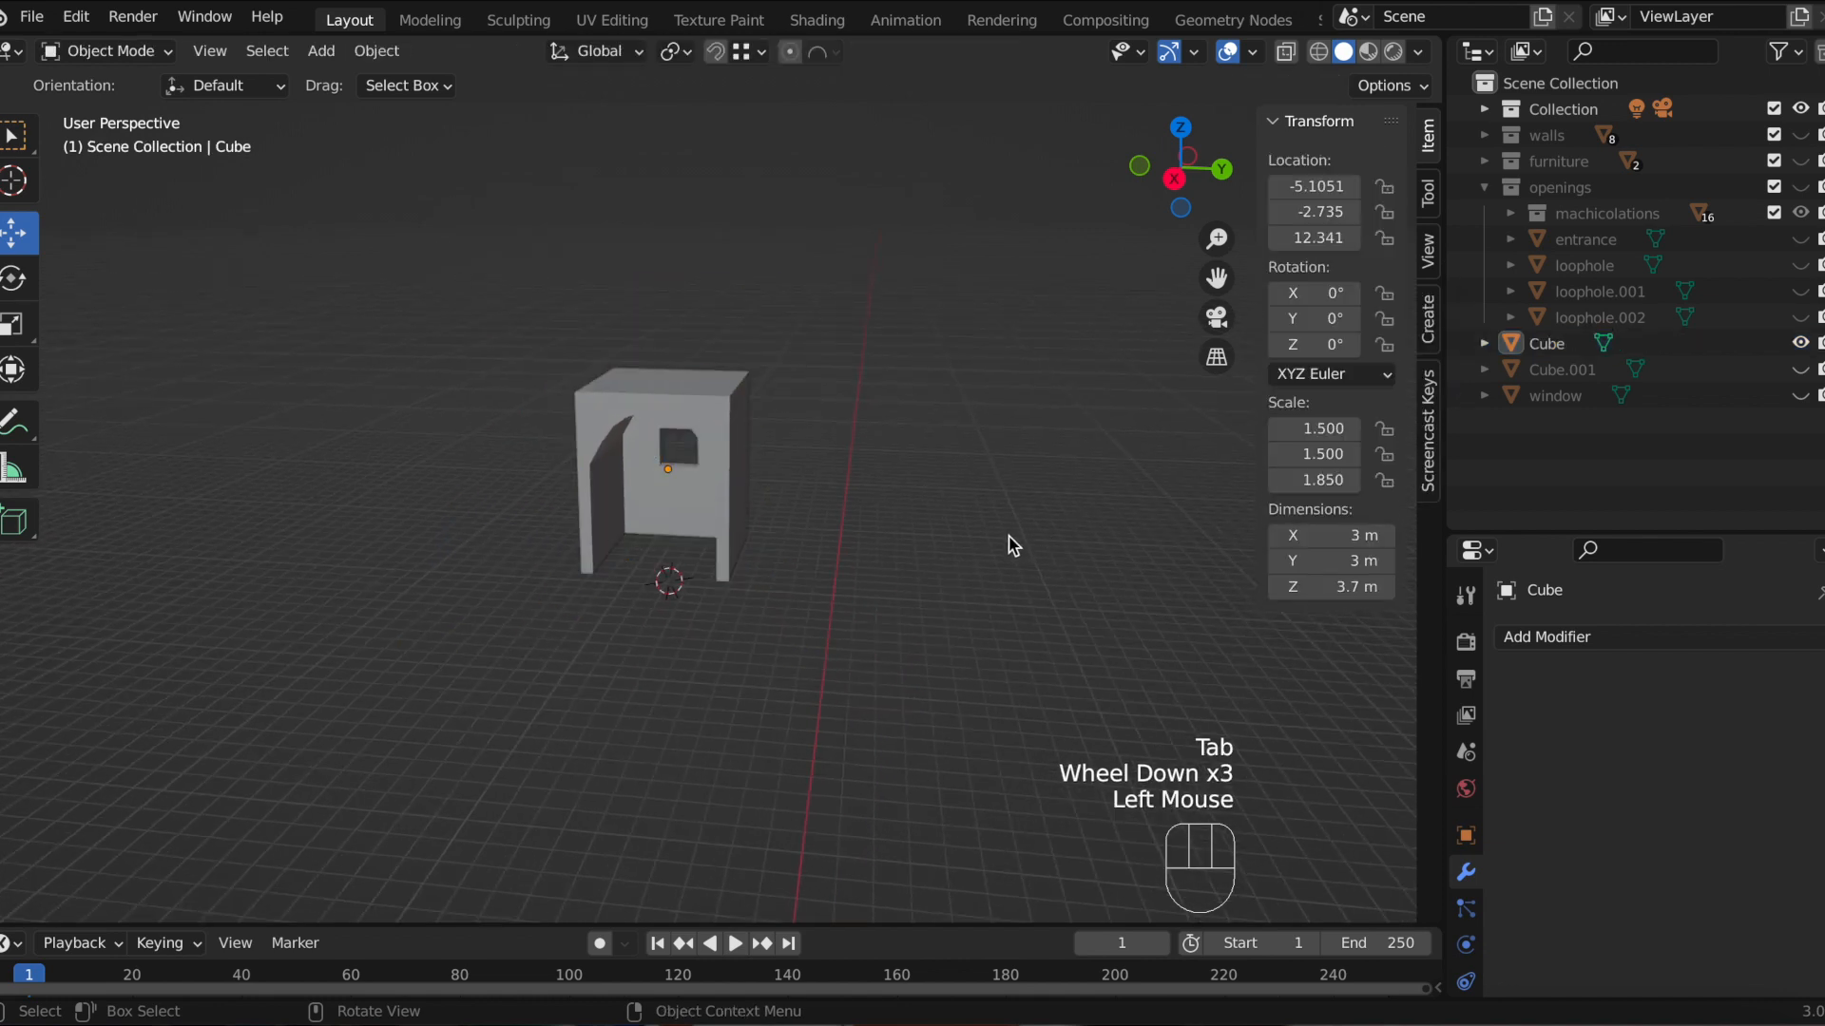
{"action": "key", "text": "shift+a"}
{"action": "mouse_move", "coordinate": [1014, 545]}
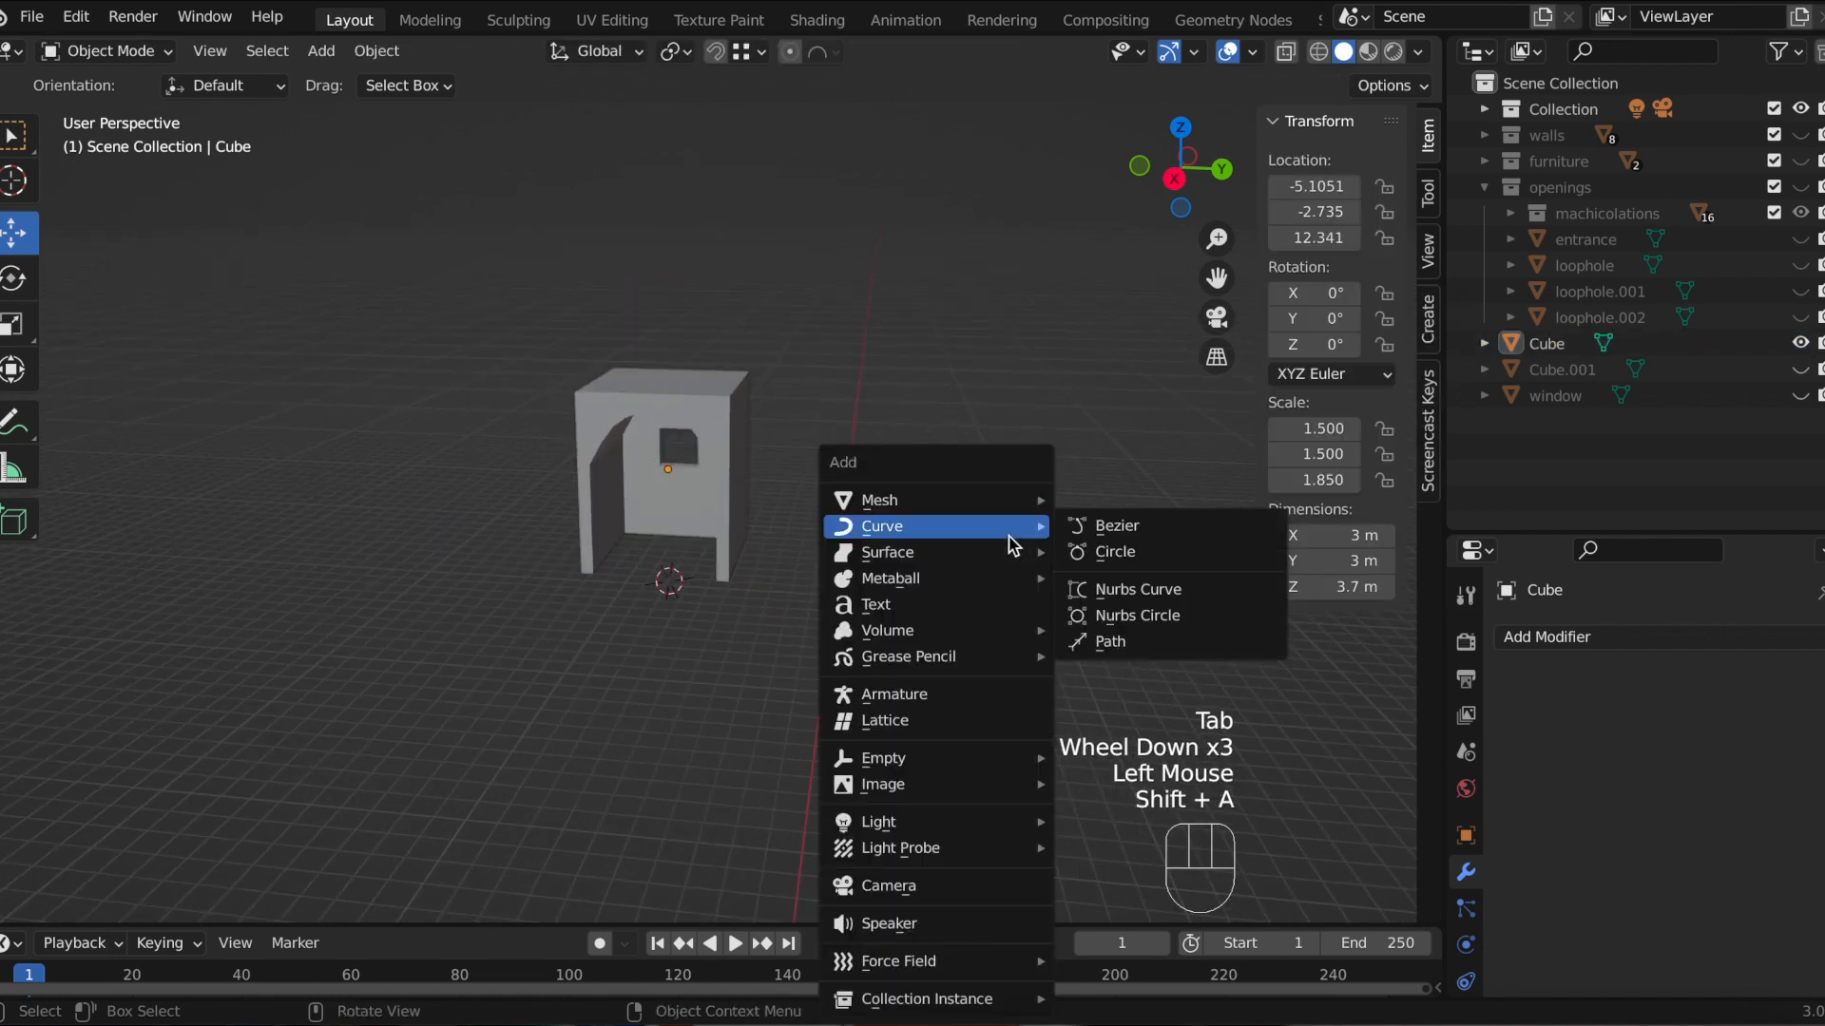
{"action": "mouse_move", "coordinate": [1019, 501]}
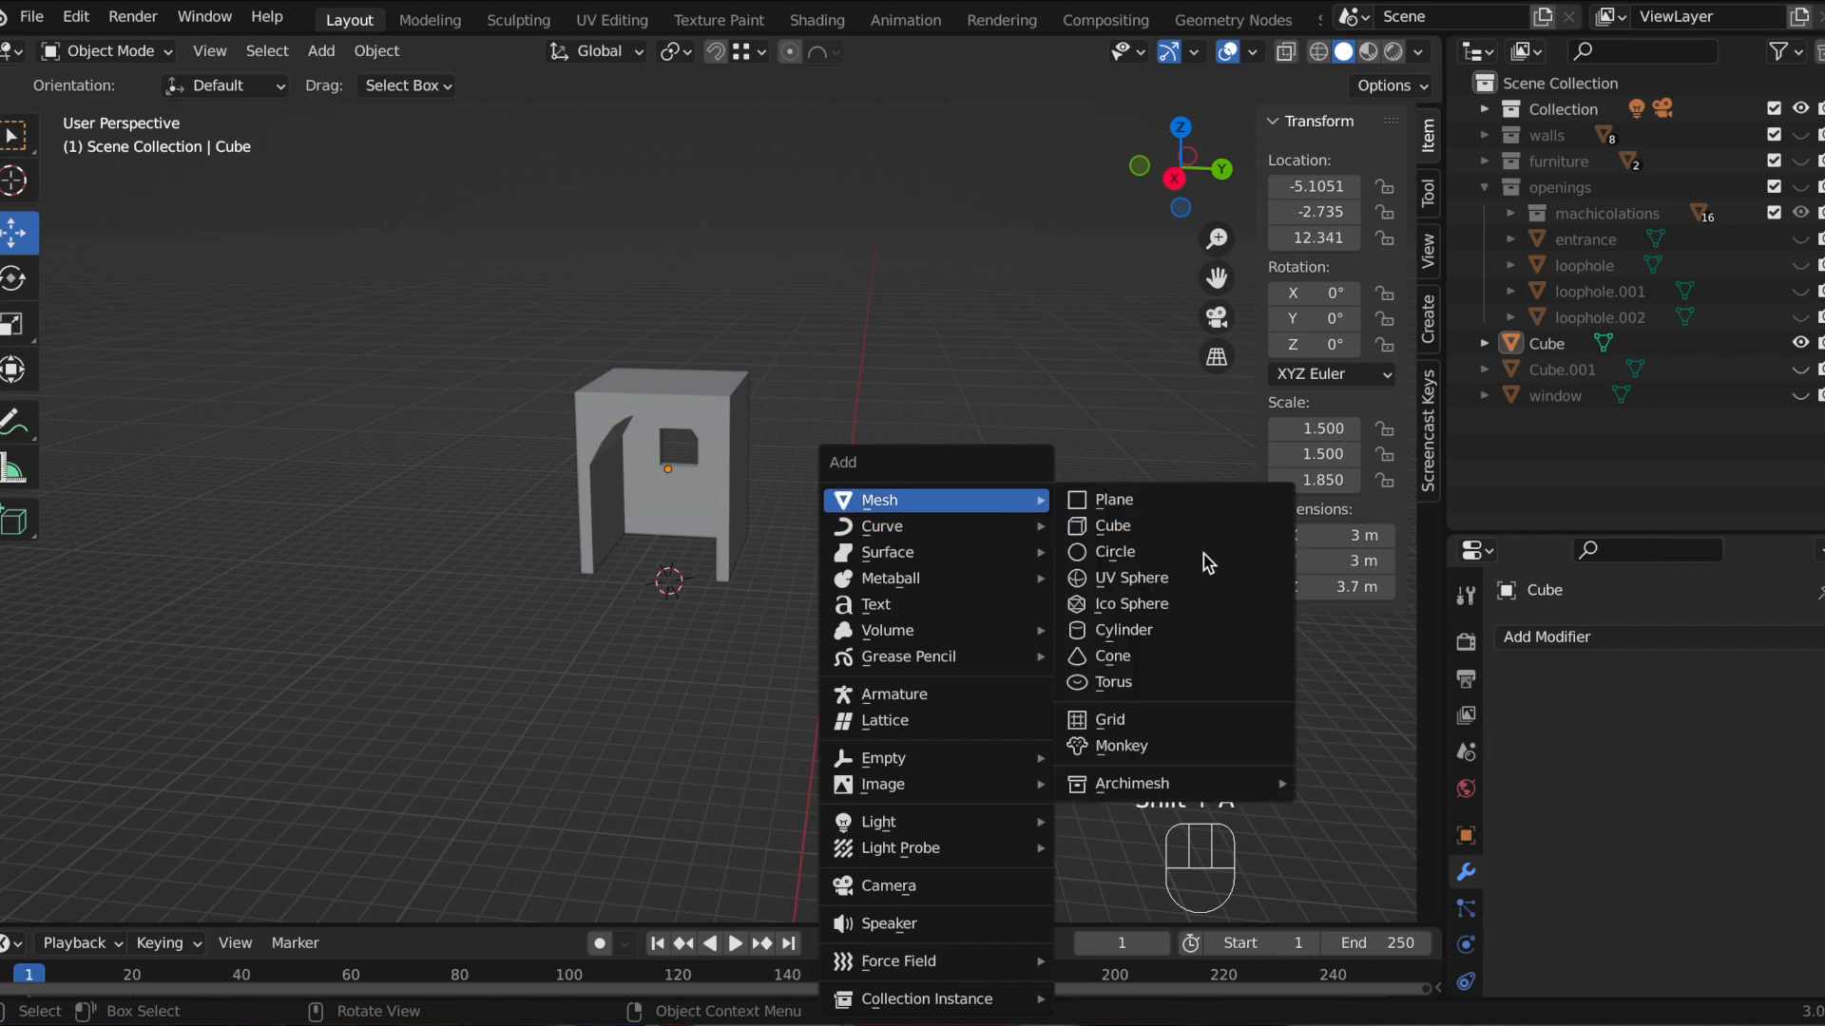
{"action": "left_click", "coordinate": [1186, 632]}
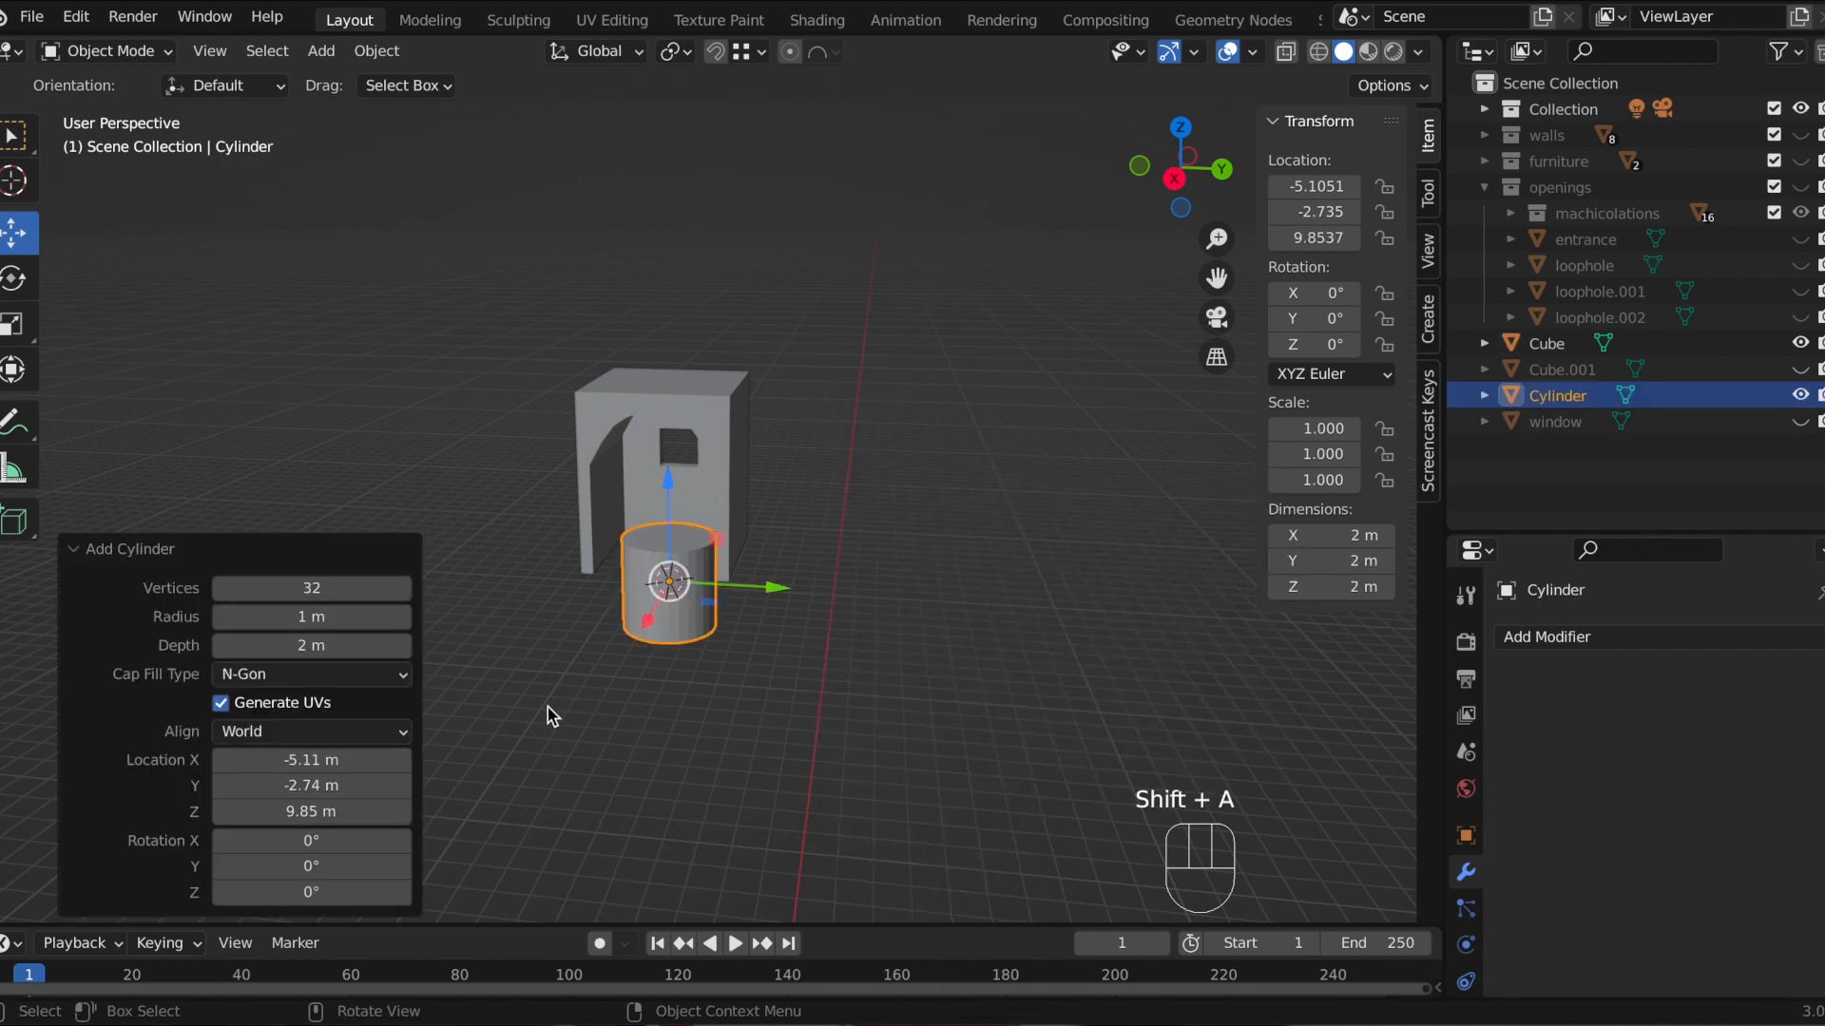
Step: Set the new cylinder's vertex count to 50
{"action": "left_click_drag", "start_coordinate": [313, 588], "coordinate": [334, 589]}
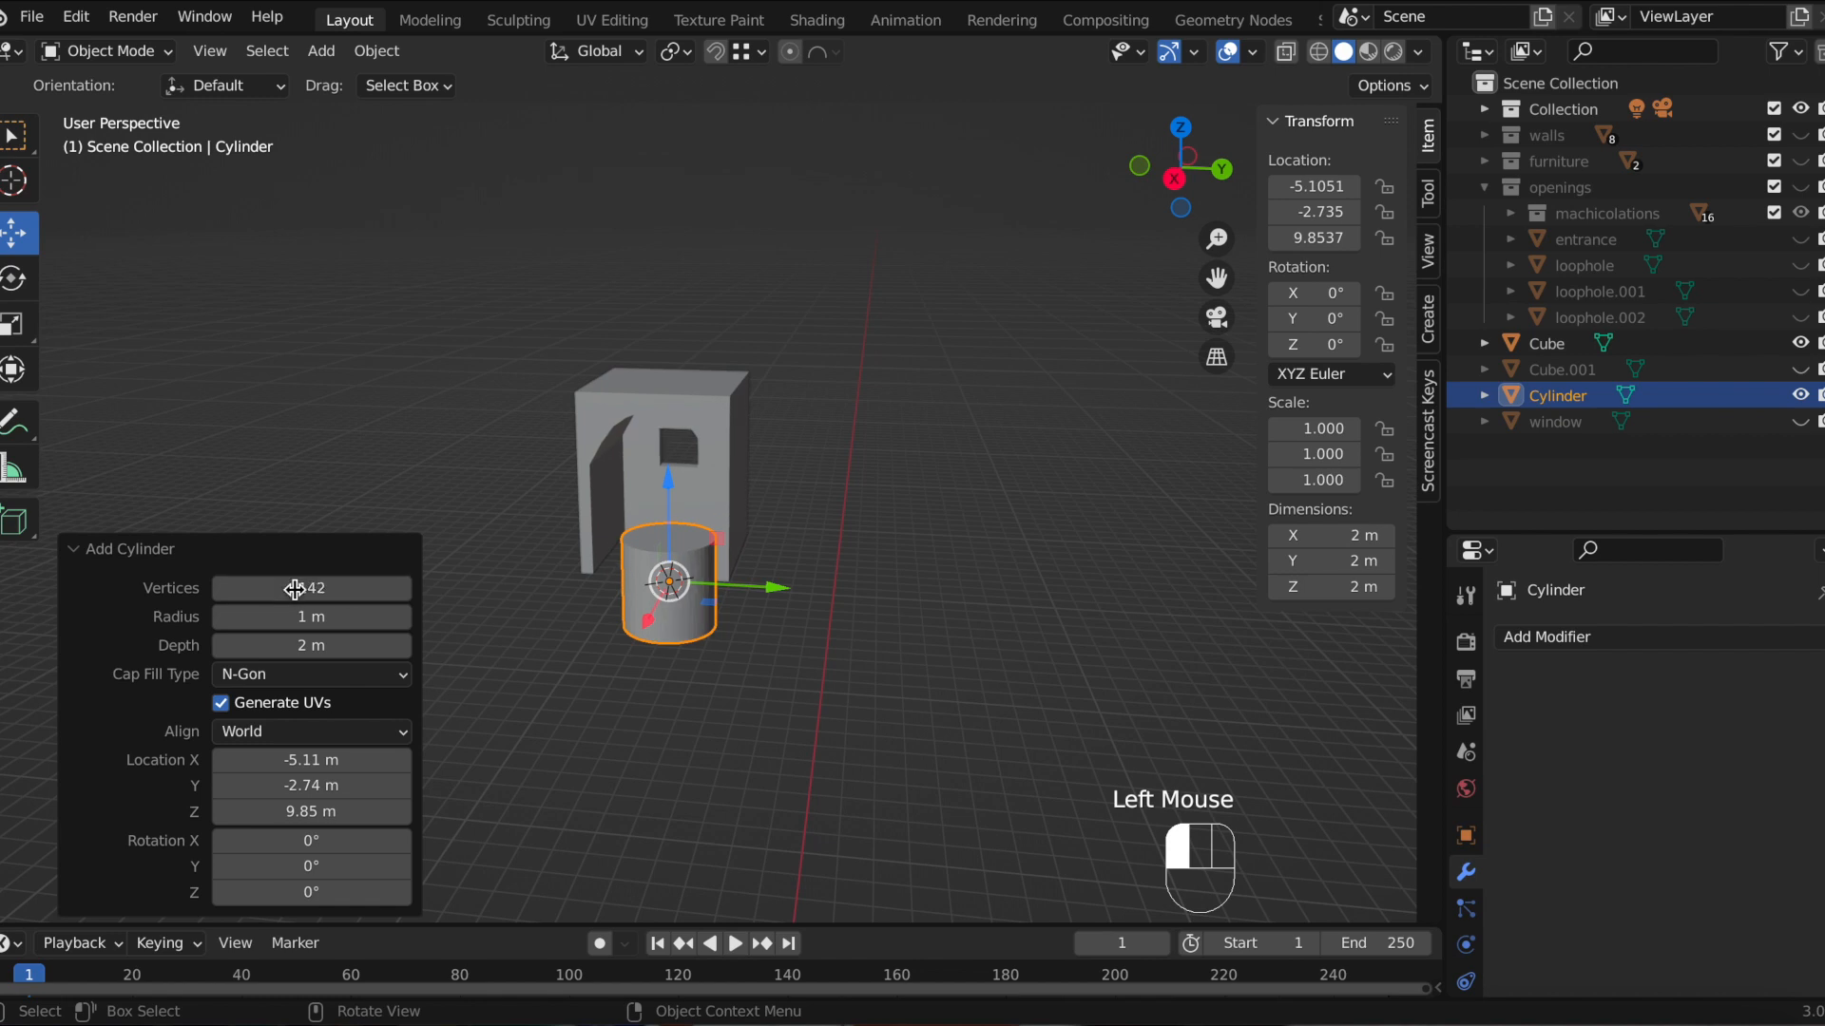
{"action": "scroll", "coordinate": [371, 589], "scroll_direction": "up", "scroll_amount": 2}
{"action": "scroll", "coordinate": [360, 592], "scroll_direction": "down", "scroll_amount": 1}
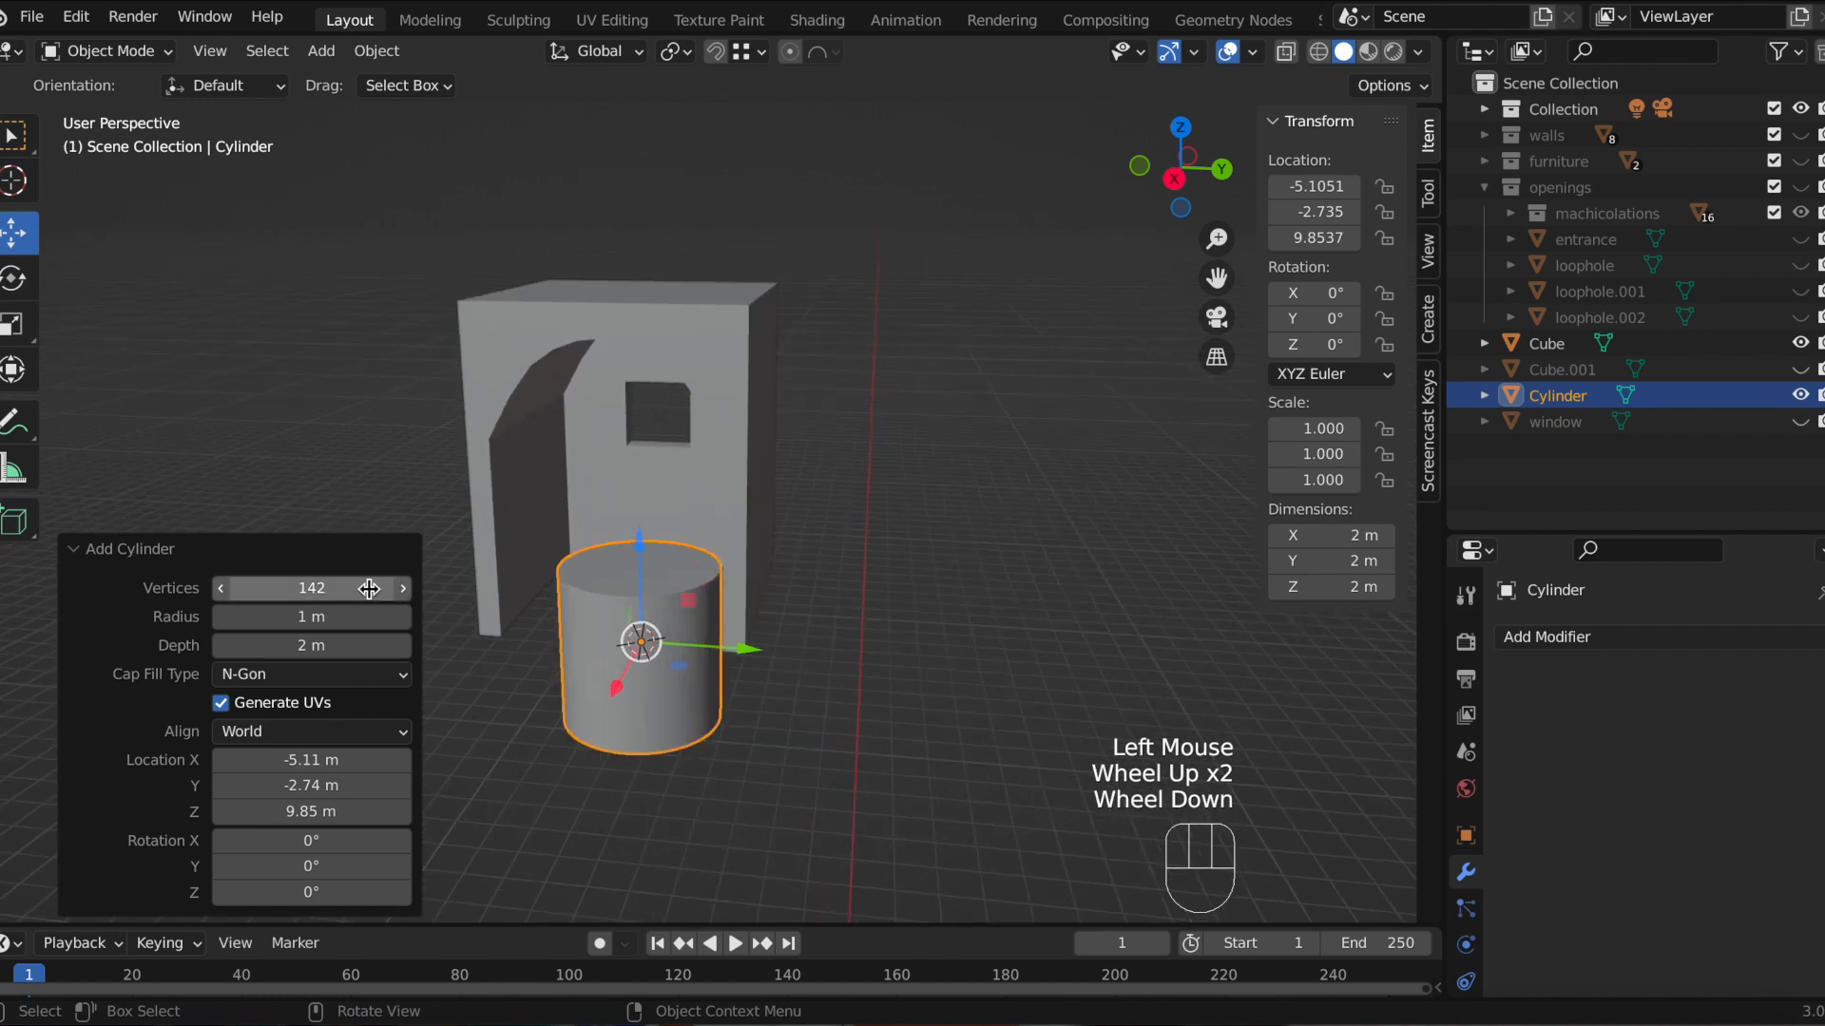
{"action": "left_click_drag", "start_coordinate": [1217, 278], "coordinate": [1217, 278]}
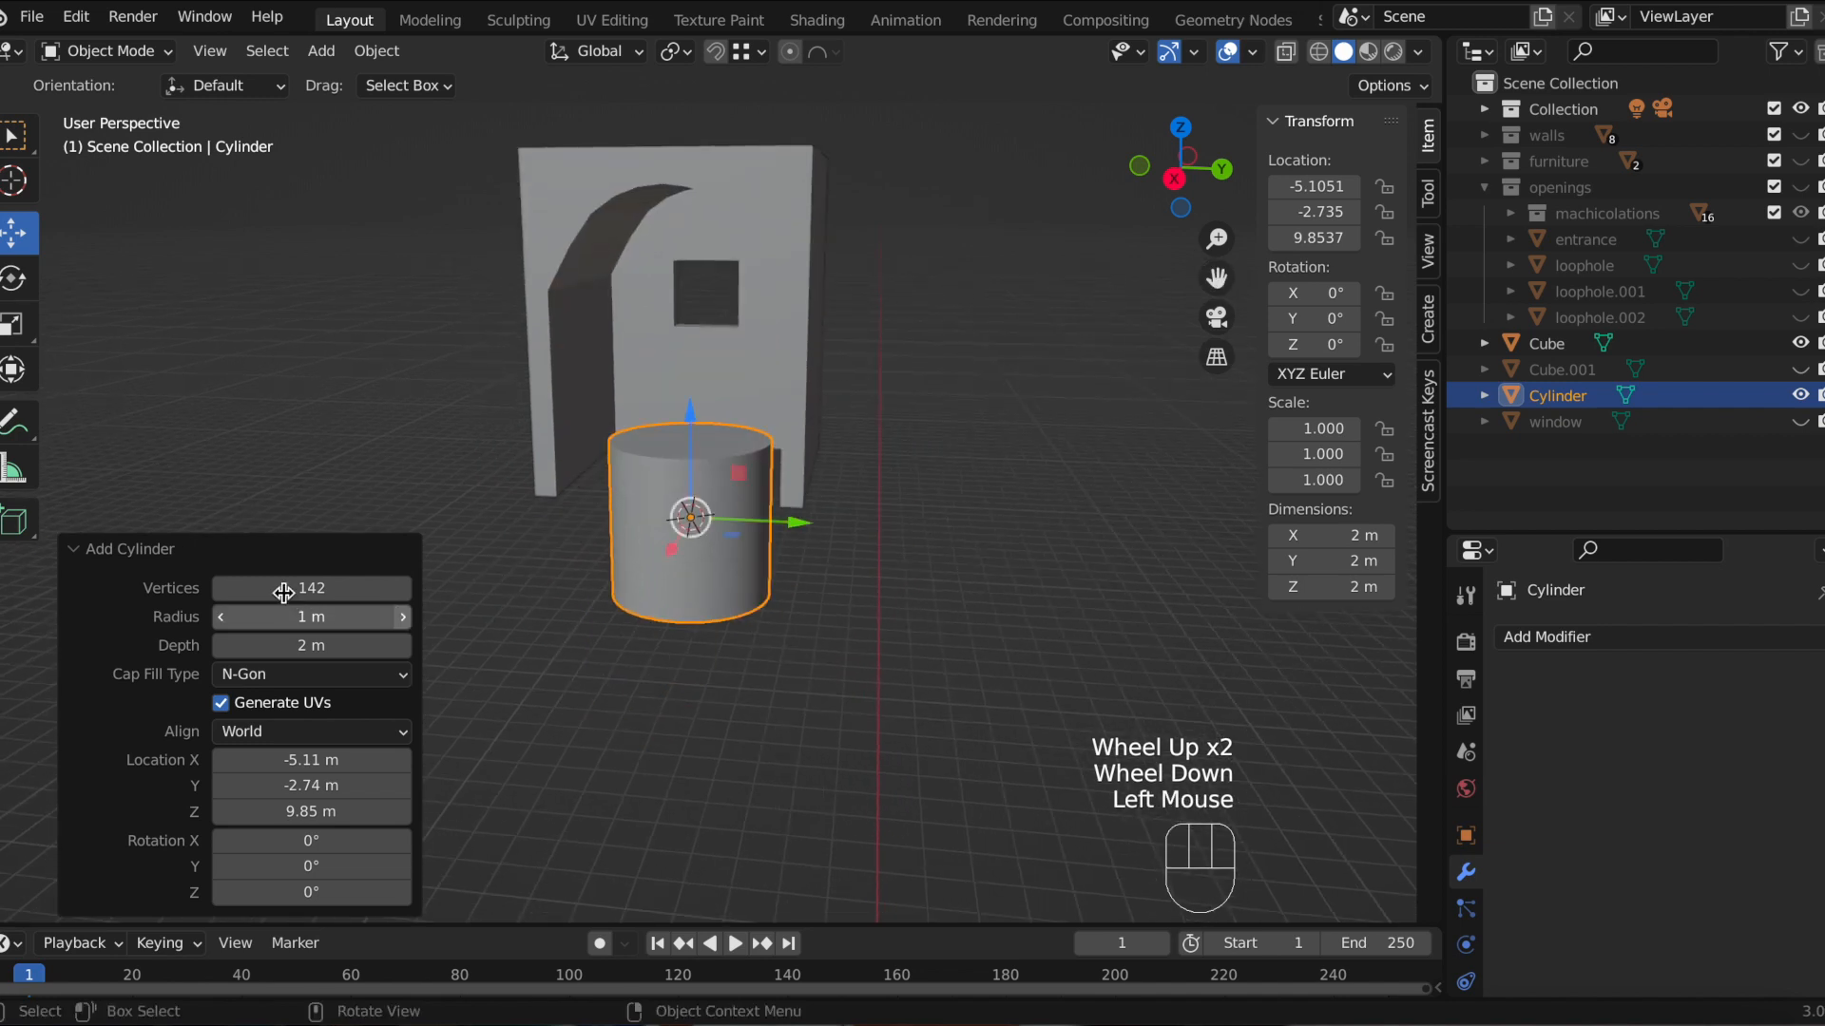
{"action": "left_click_drag", "start_coordinate": [310, 589], "coordinate": [251, 591]}
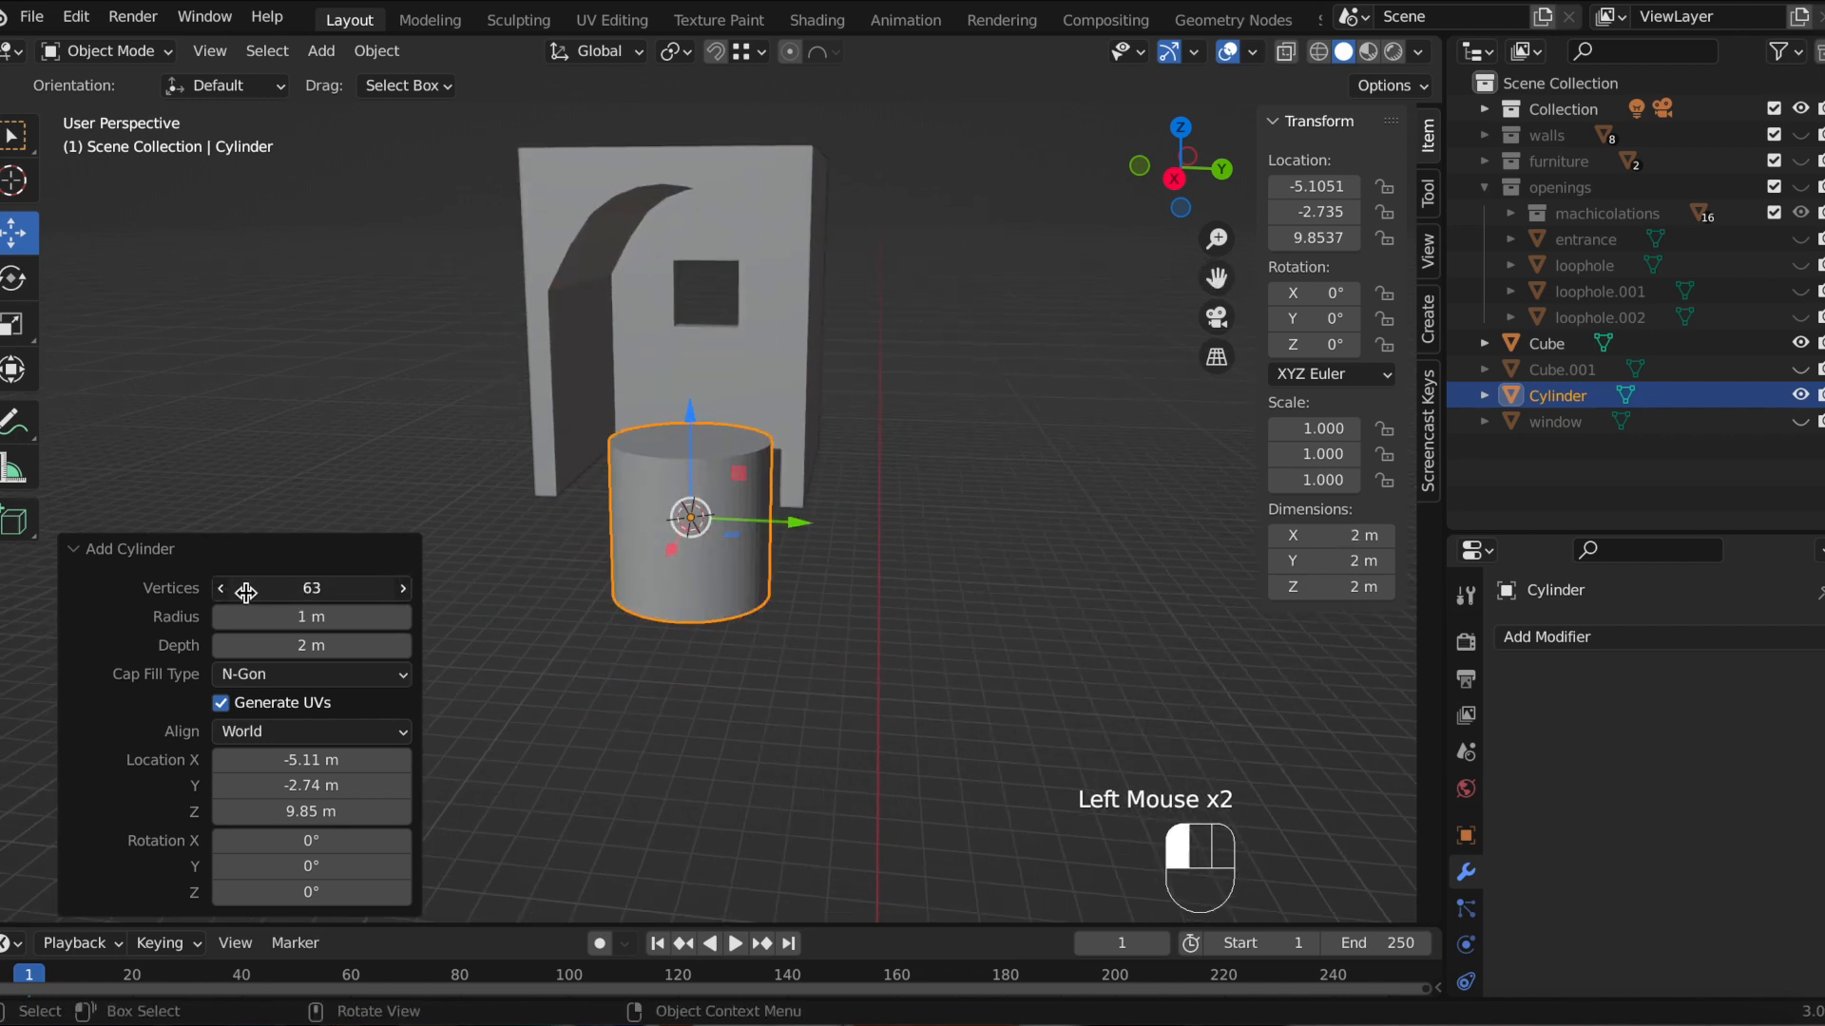
{"action": "left_click", "coordinate": [403, 588]}
{"action": "left_click", "coordinate": [337, 591]}
{"action": "key", "text": "Return"}
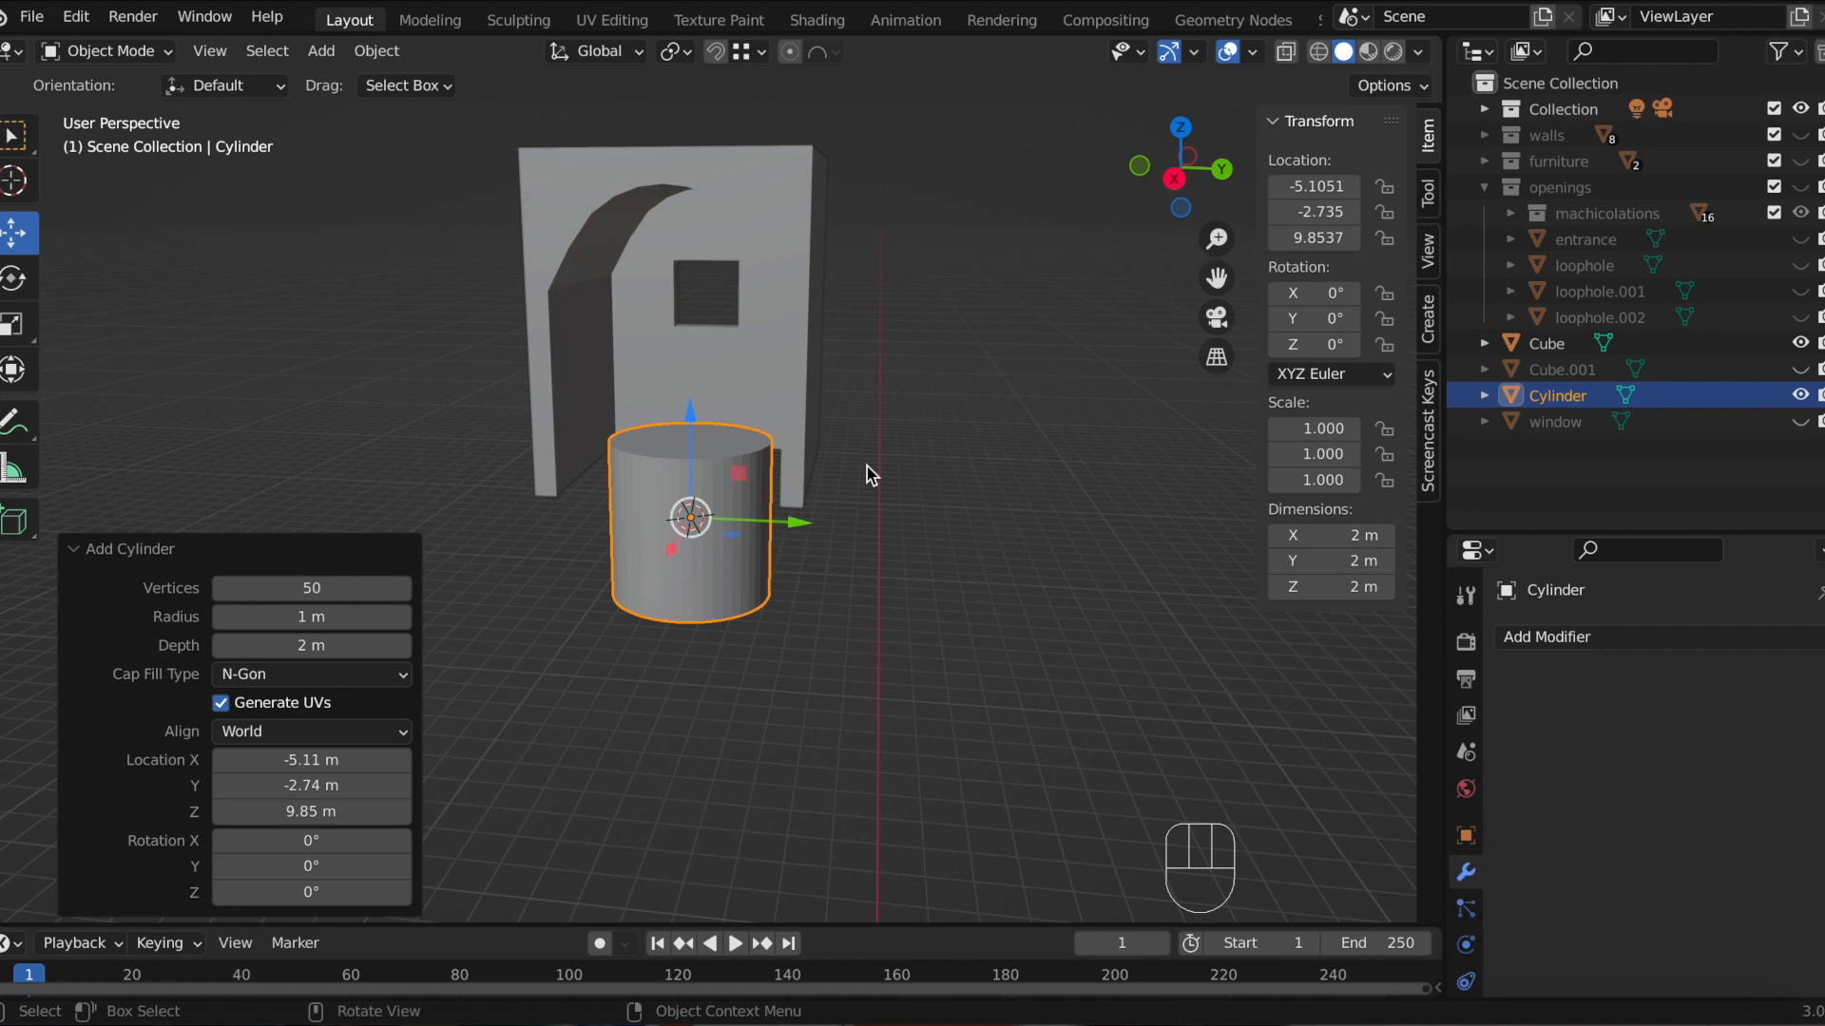
Step: In the right orthographic view, scale the cylinder down to about 0.155
{"action": "scroll", "coordinate": [817, 470], "scroll_direction": "up", "scroll_amount": 1}
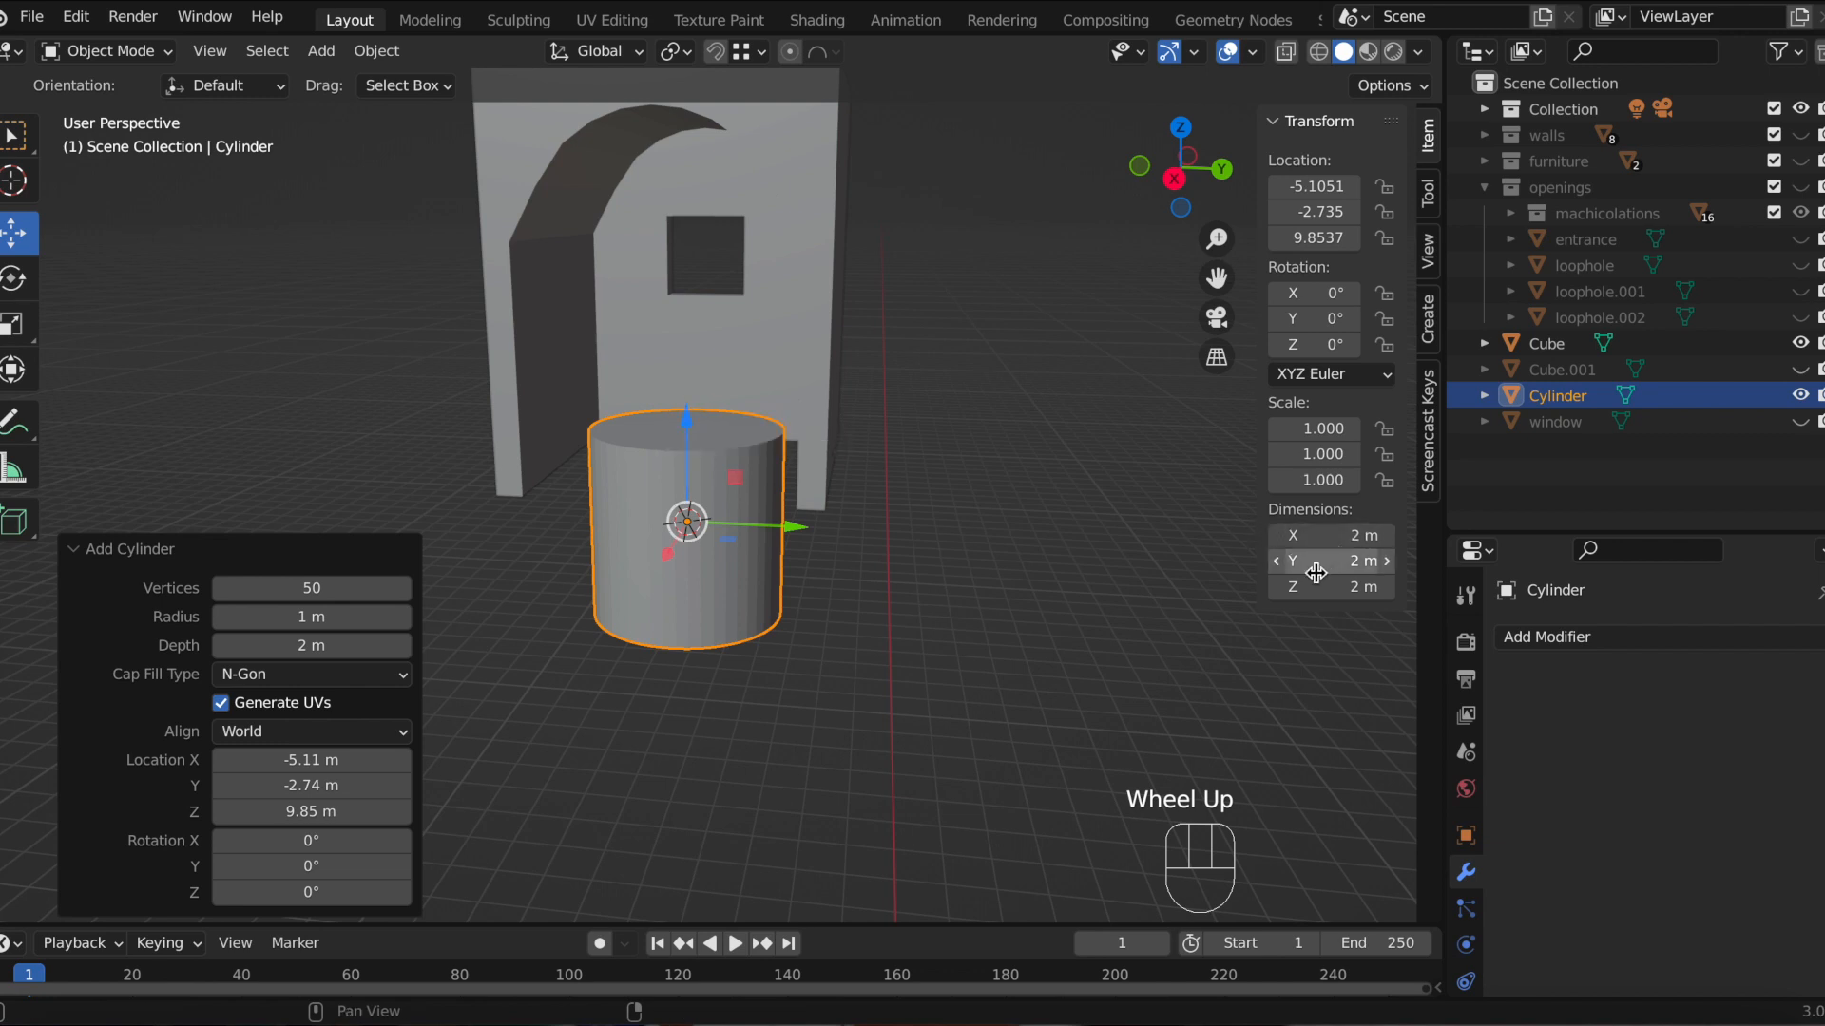
{"action": "scroll", "coordinate": [852, 395], "scroll_direction": "down", "scroll_amount": 2}
{"action": "left_click", "coordinate": [1176, 181]}
{"action": "scroll", "coordinate": [930, 383], "scroll_direction": "up", "scroll_amount": 2}
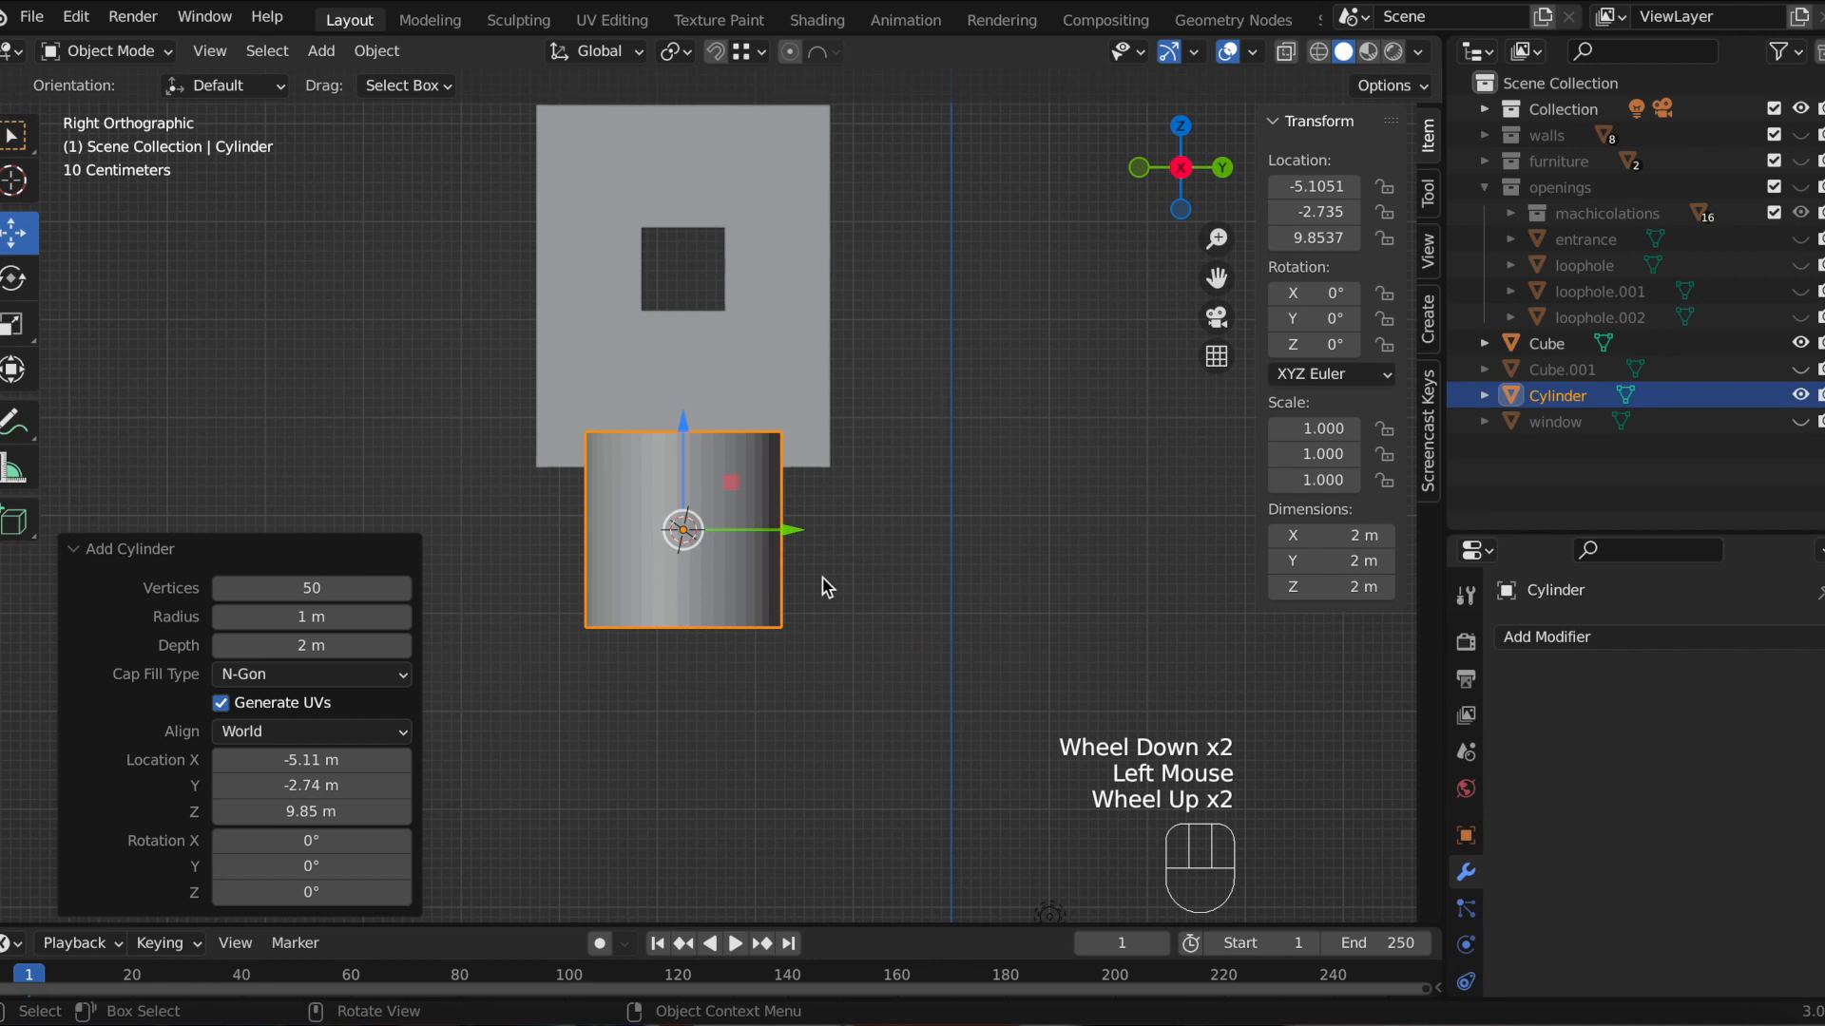
{"action": "key", "text": "s"}
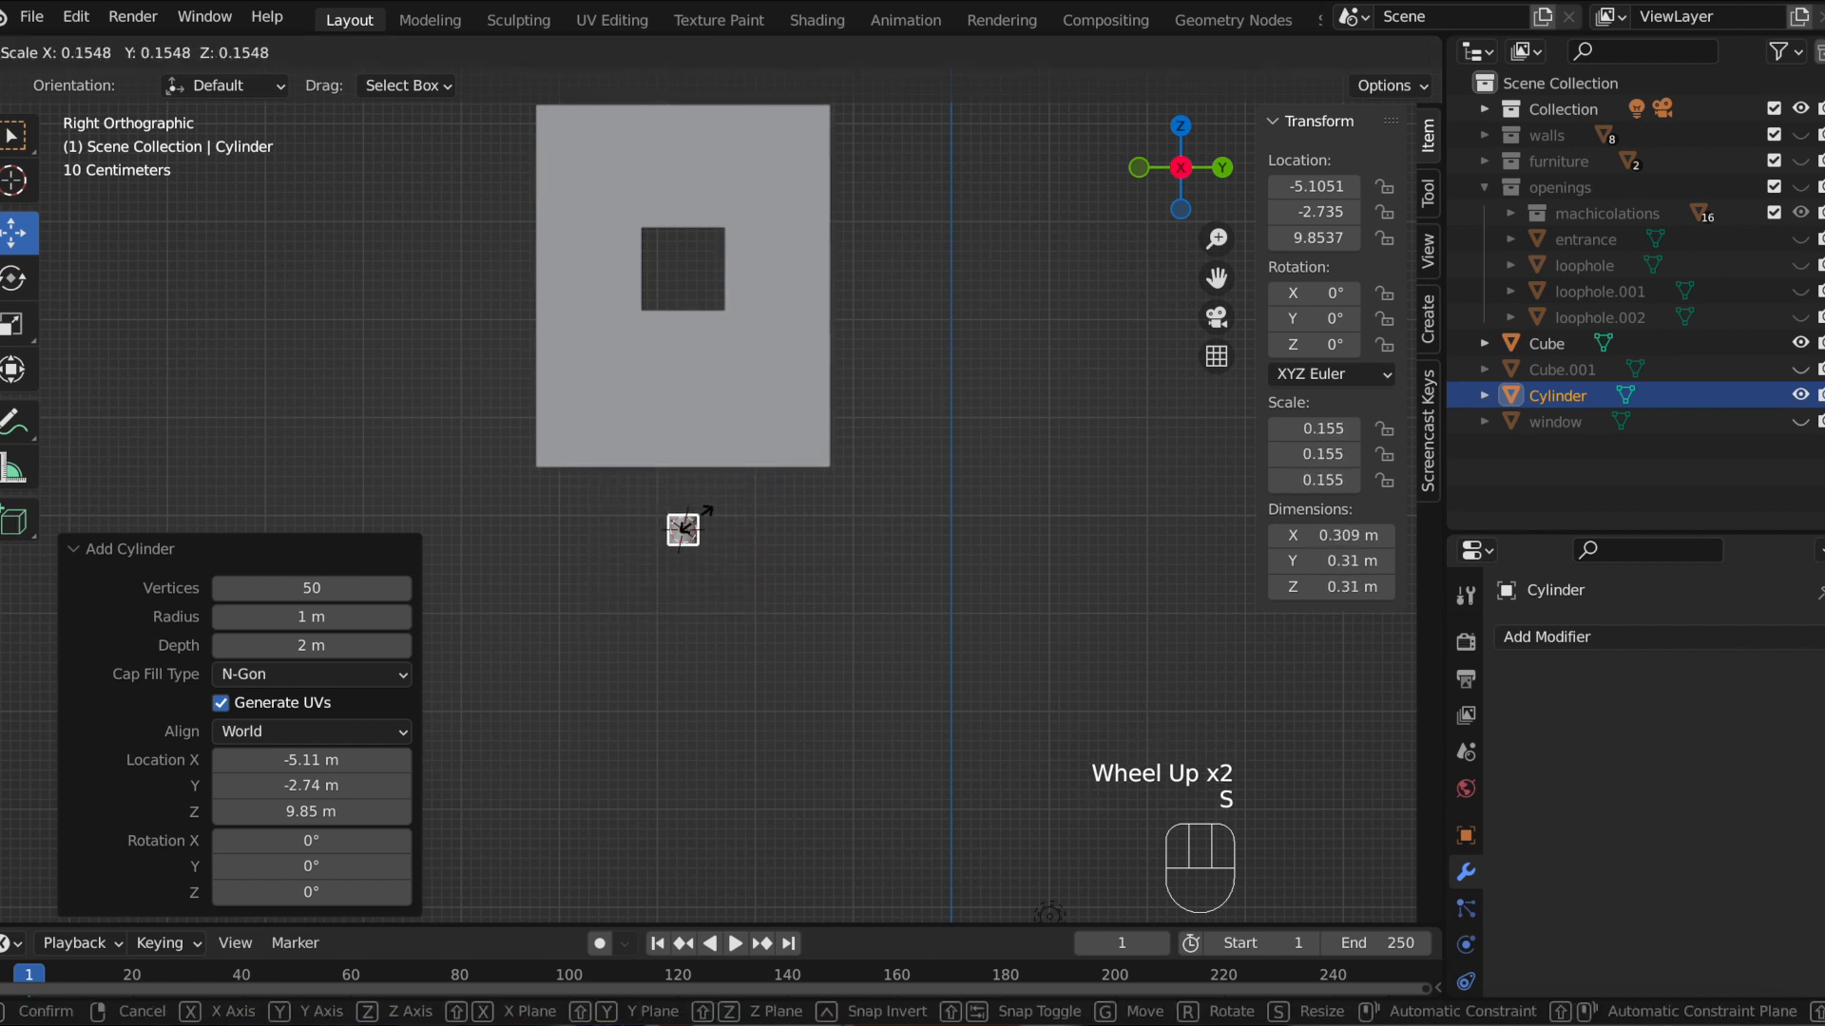
{"action": "left_click", "coordinate": [715, 532]}
Step: Move the cylinder along Z, snapping it down to the wall's bottom edge
{"action": "left_click_drag", "start_coordinate": [687, 436], "coordinate": [690, 352]}
{"action": "key", "text": "g"}
{"action": "key", "text": "z"}
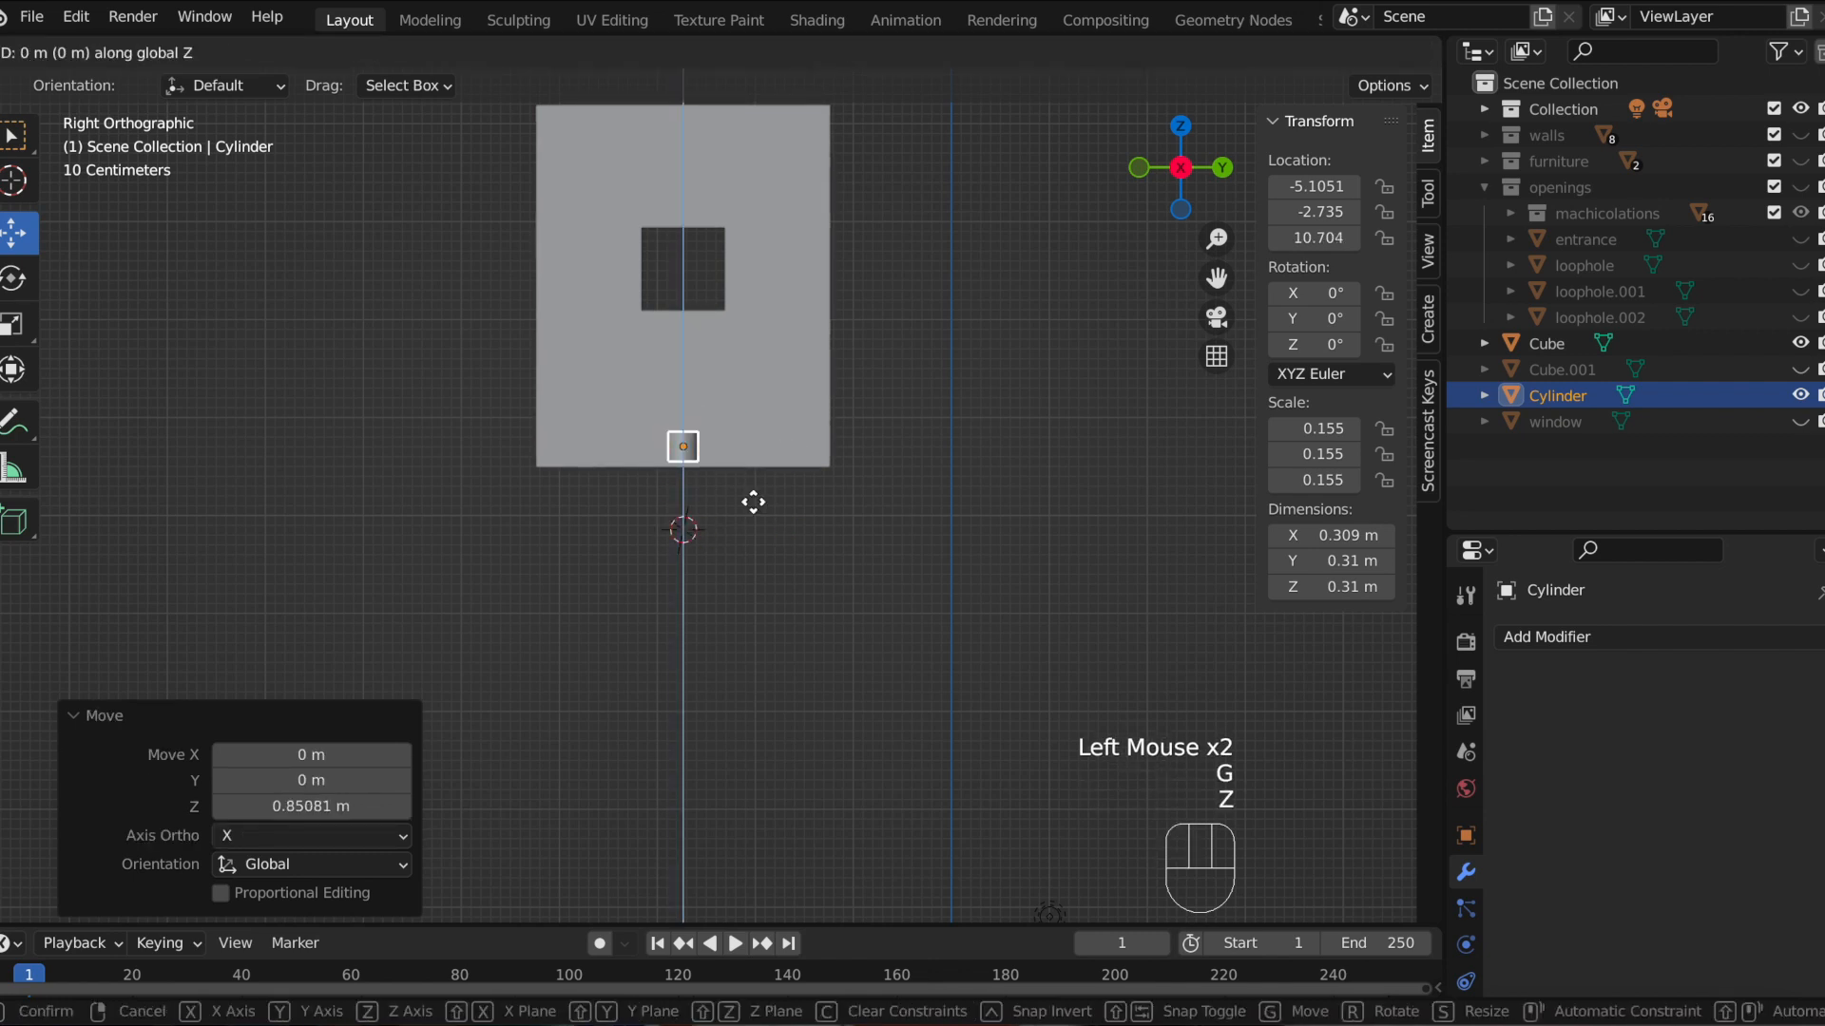
{"action": "key", "text": "ctrl"}
{"action": "left_click", "coordinate": [823, 466], "text": "ctrl"}
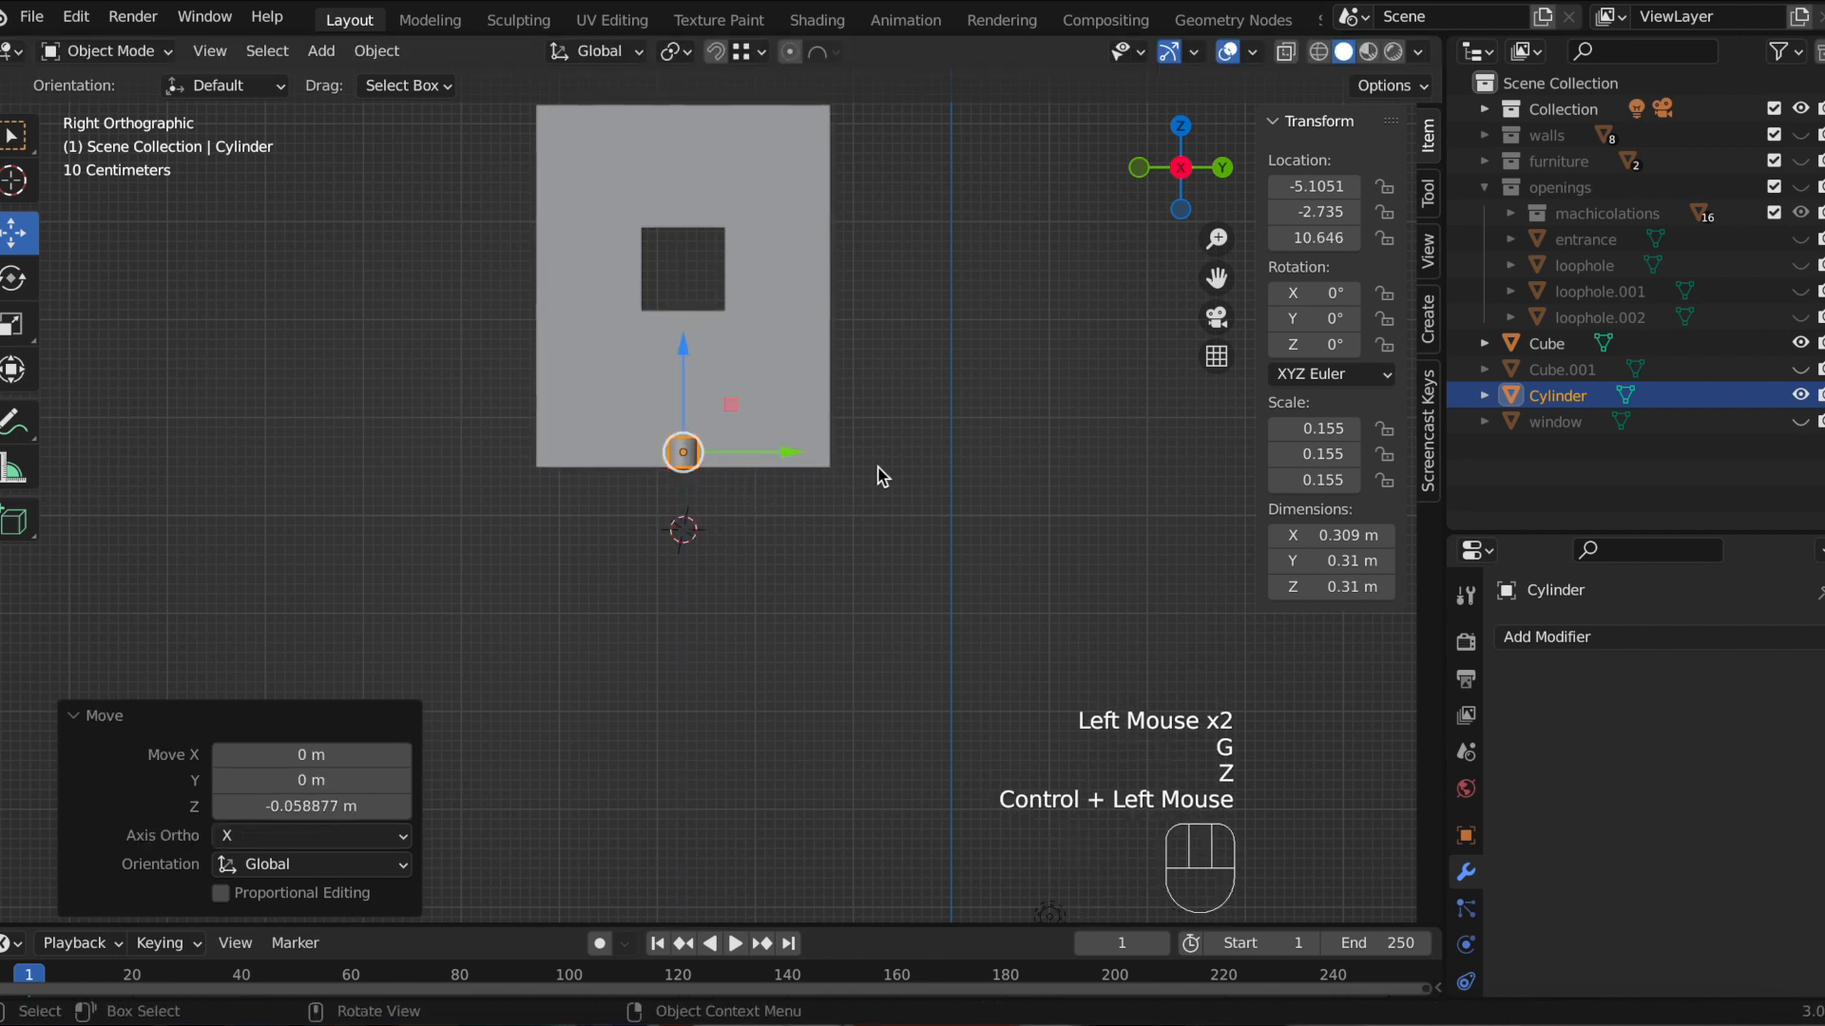
Step: Move the cylinder along Y about 1.35 m, snapping it to the wall's corner
{"action": "scroll", "coordinate": [875, 472], "scroll_direction": "up", "scroll_amount": 3}
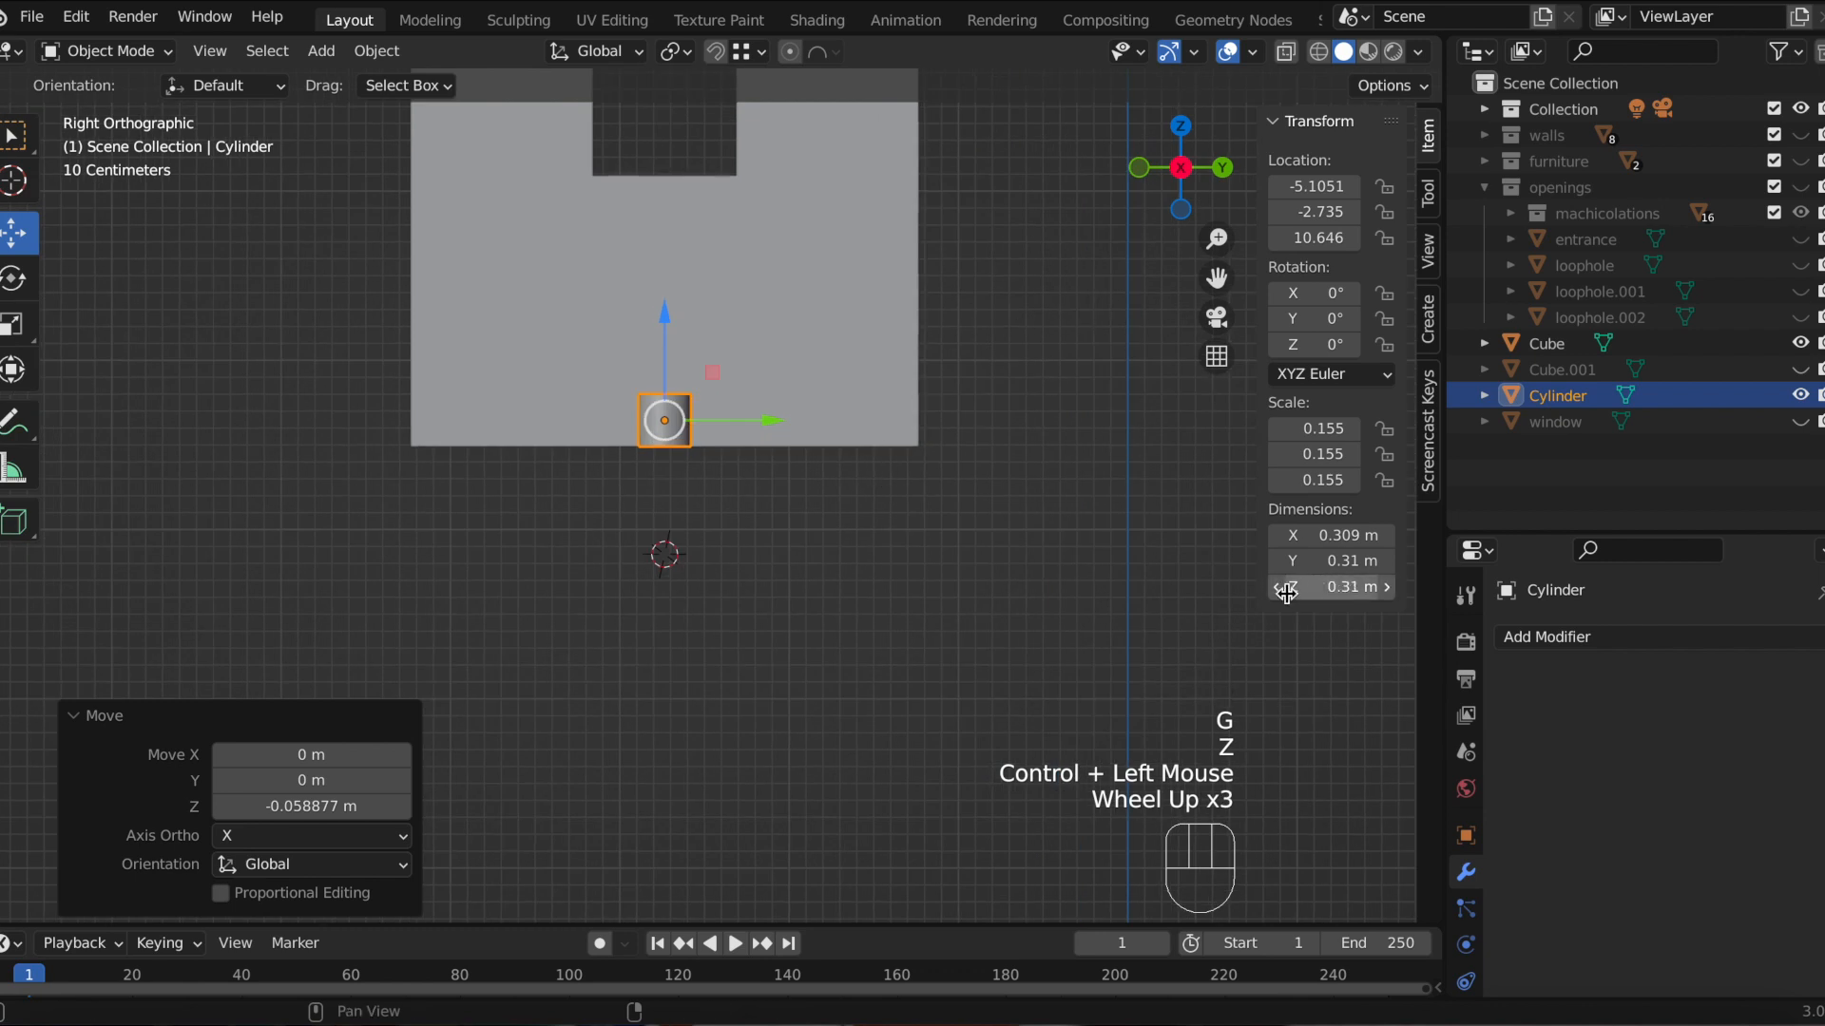
{"action": "left_click_drag", "start_coordinate": [1216, 278], "coordinate": [1095, 450]}
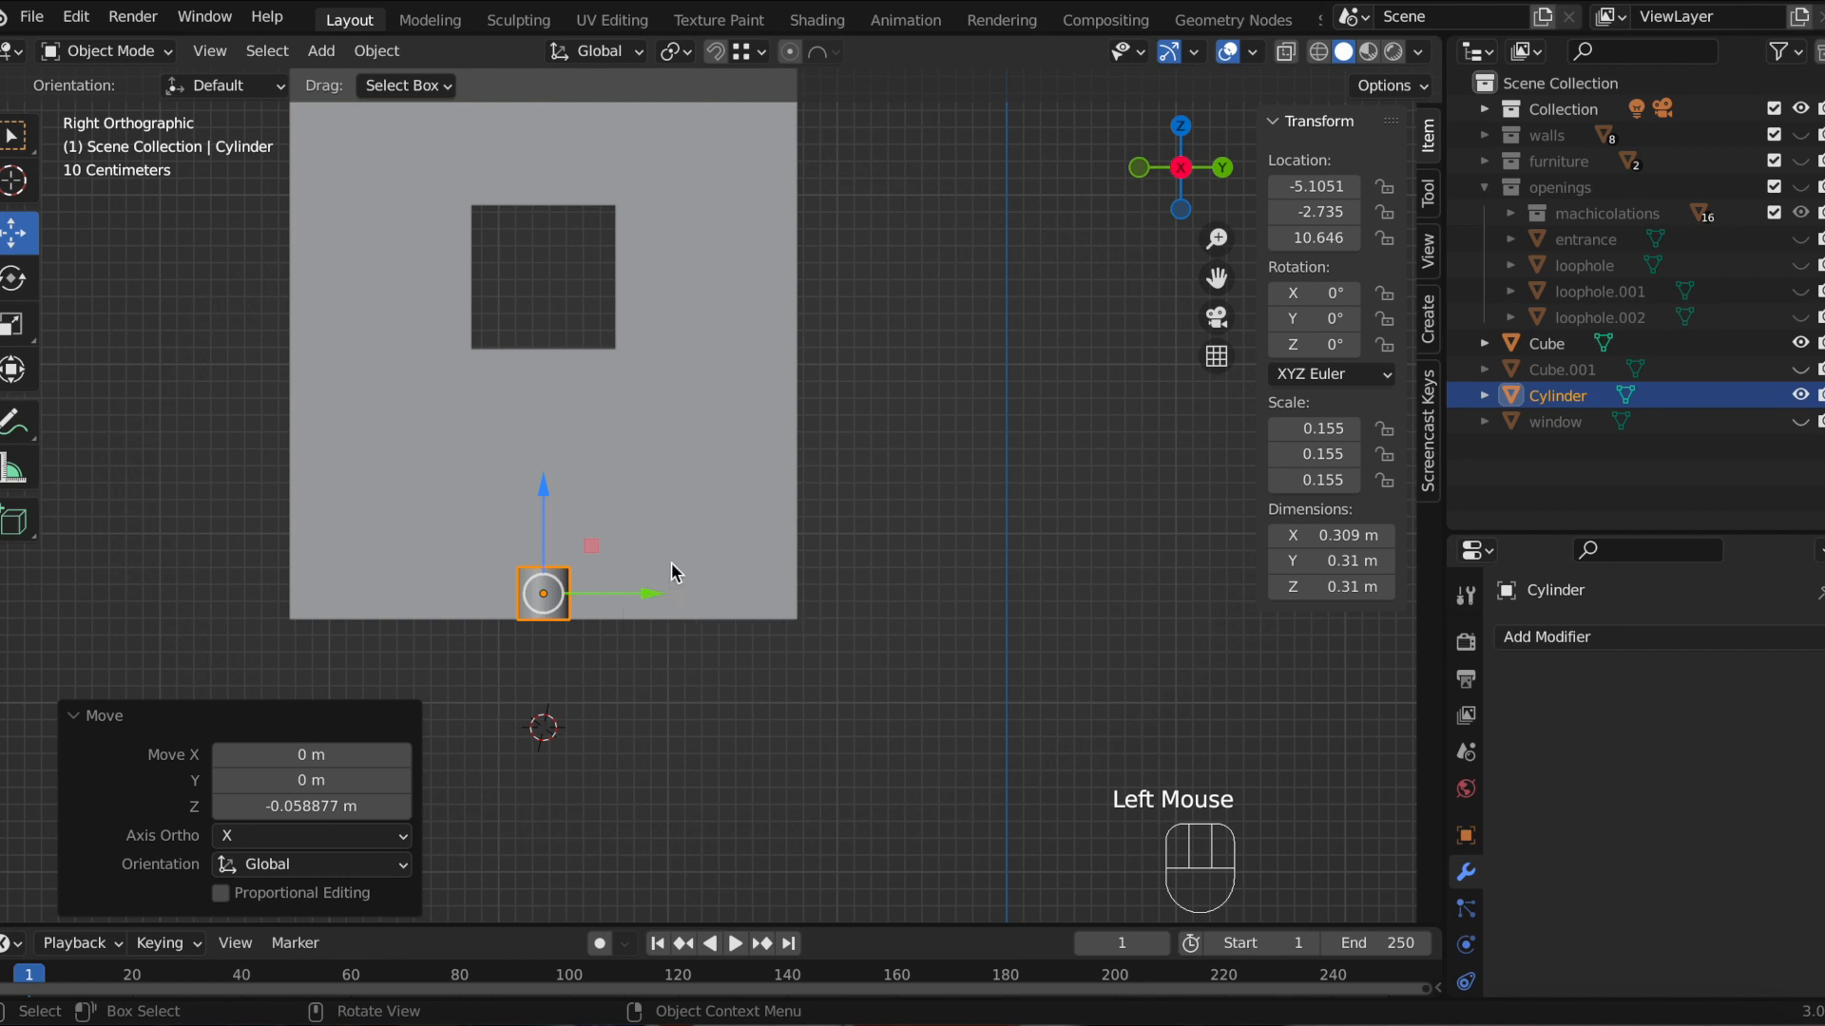
{"action": "key", "text": "g"}
{"action": "key", "text": "y"}
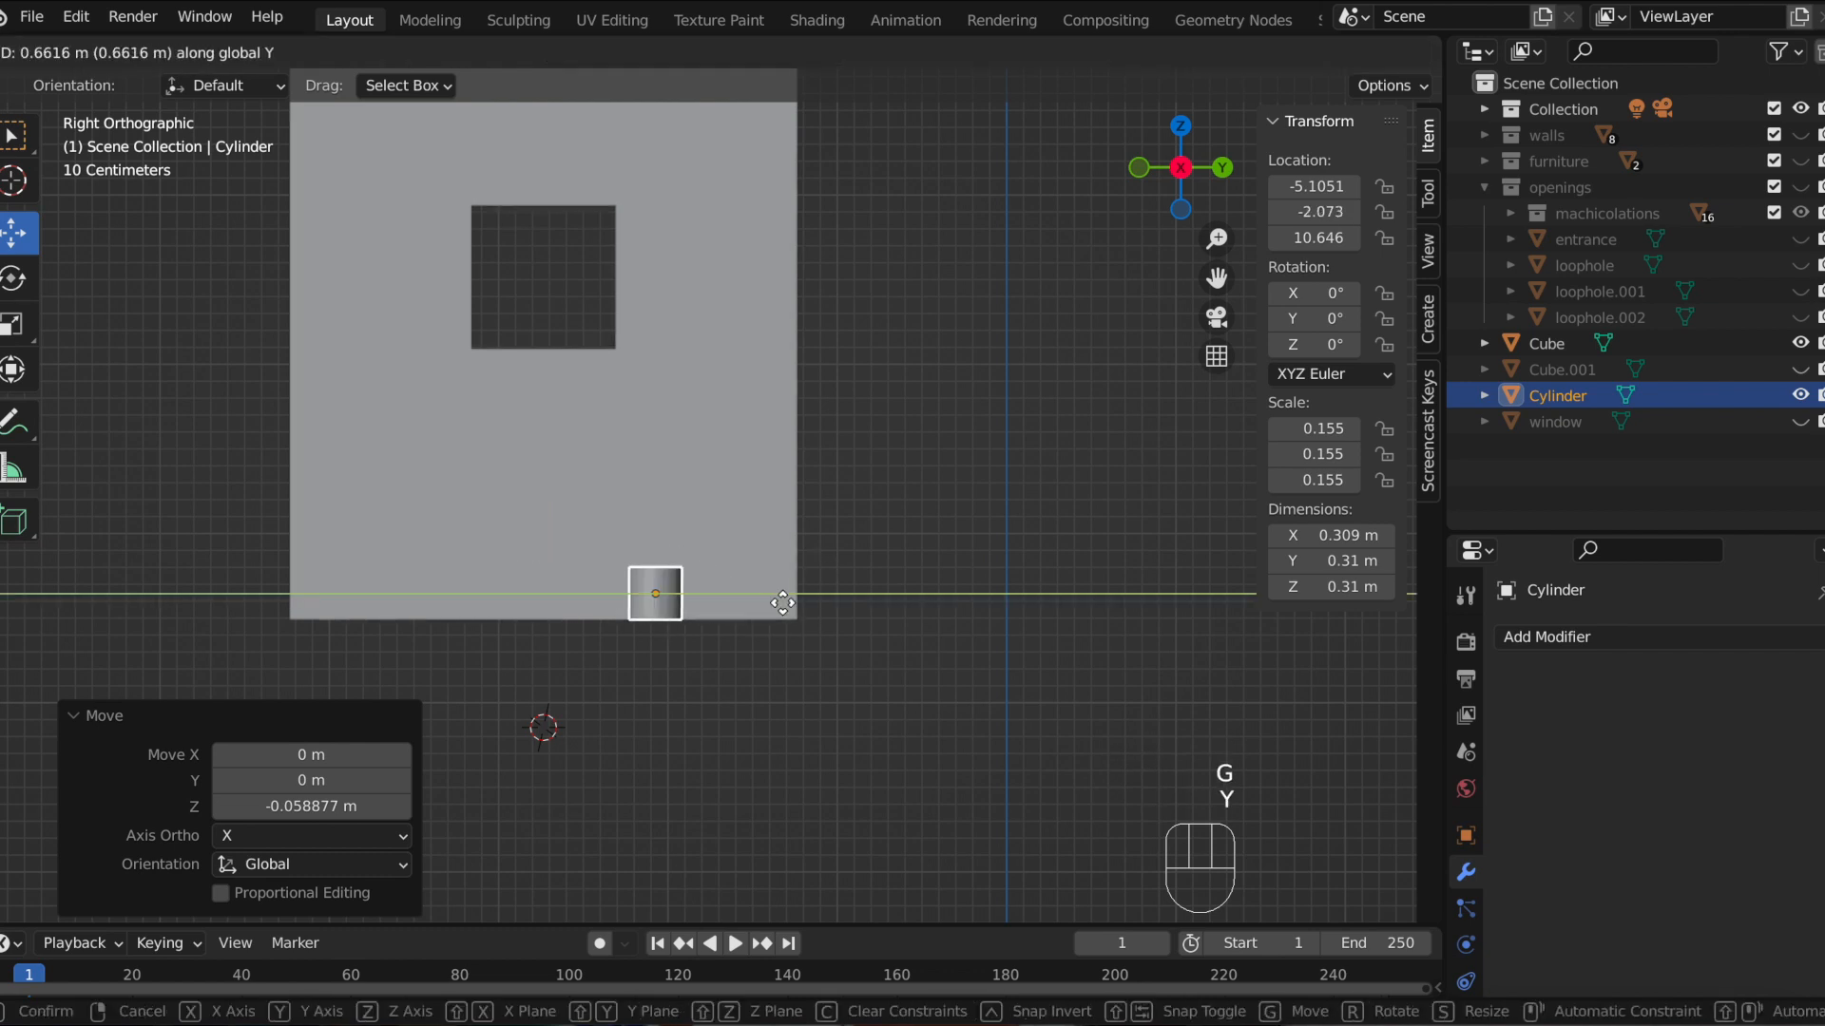
{"action": "key", "text": "ctrl"}
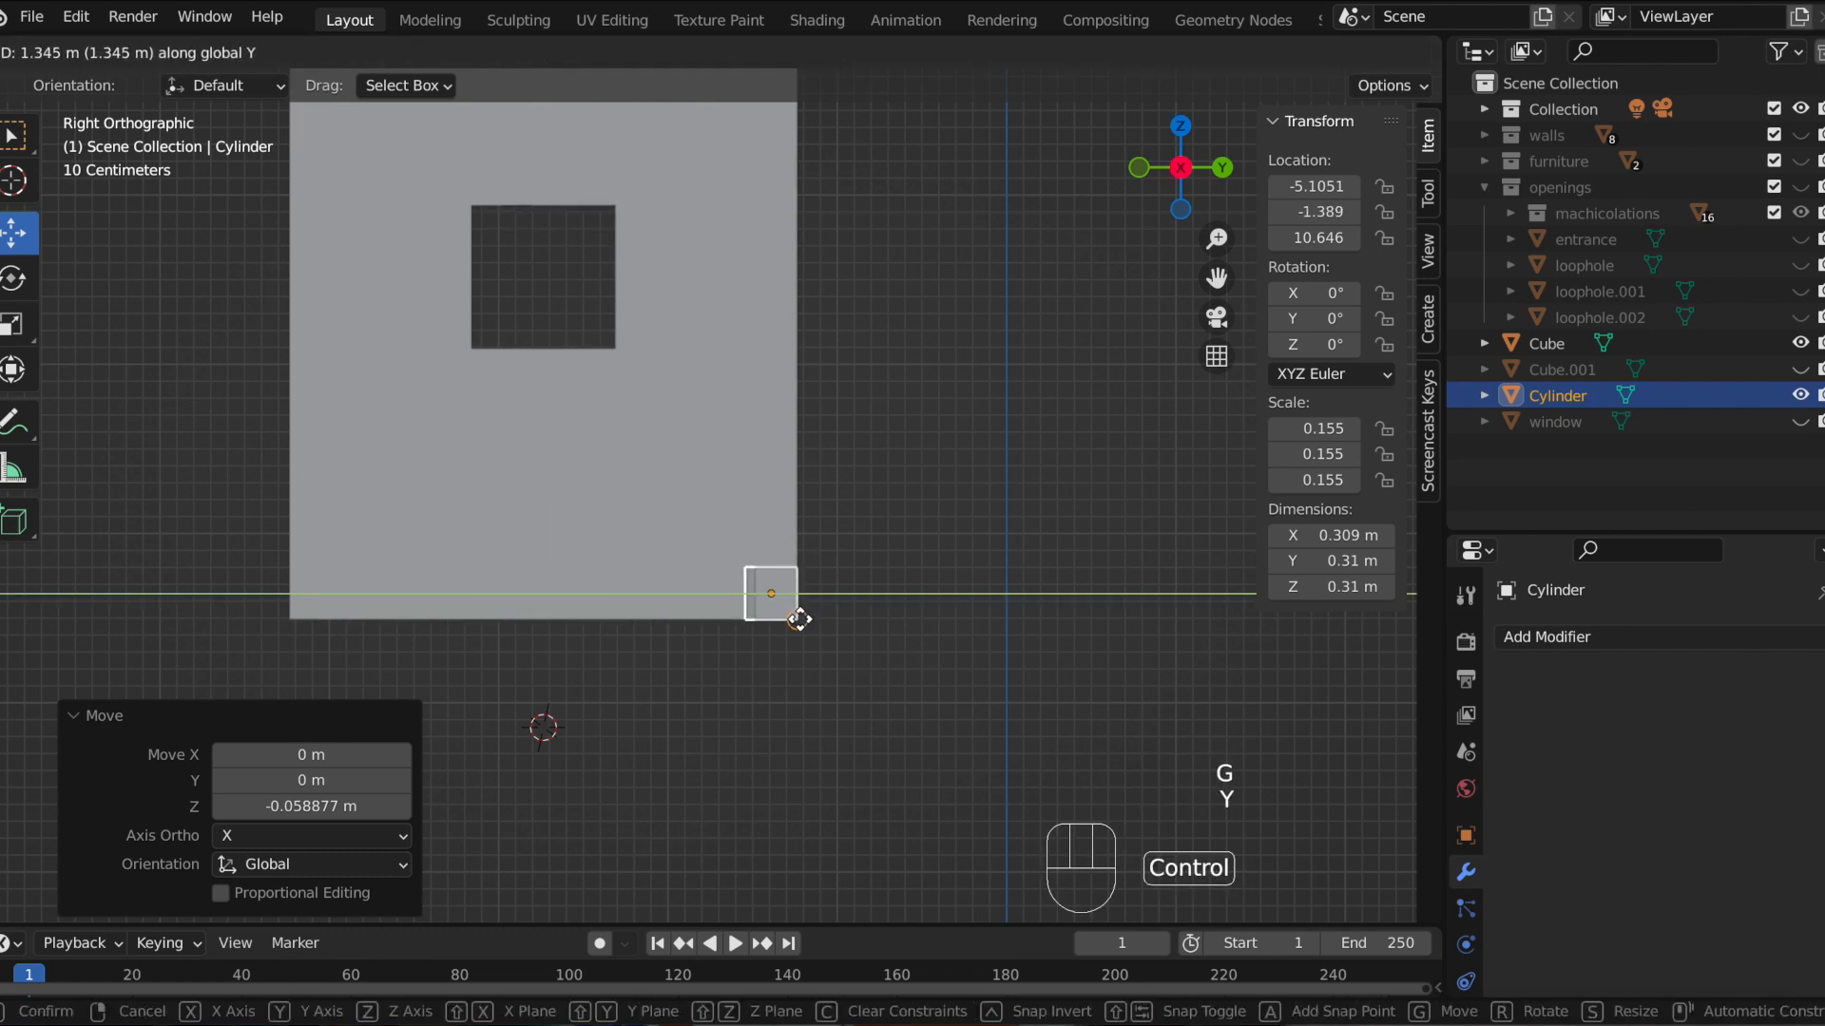
{"action": "left_click", "coordinate": [798, 620], "text": "ctrl"}
Step: Move the cylinder along X about 1.66 m so it sits at the wall's outer corner
{"action": "middle_click_drag", "start_coordinate": [916, 476], "coordinate": [858, 528]}
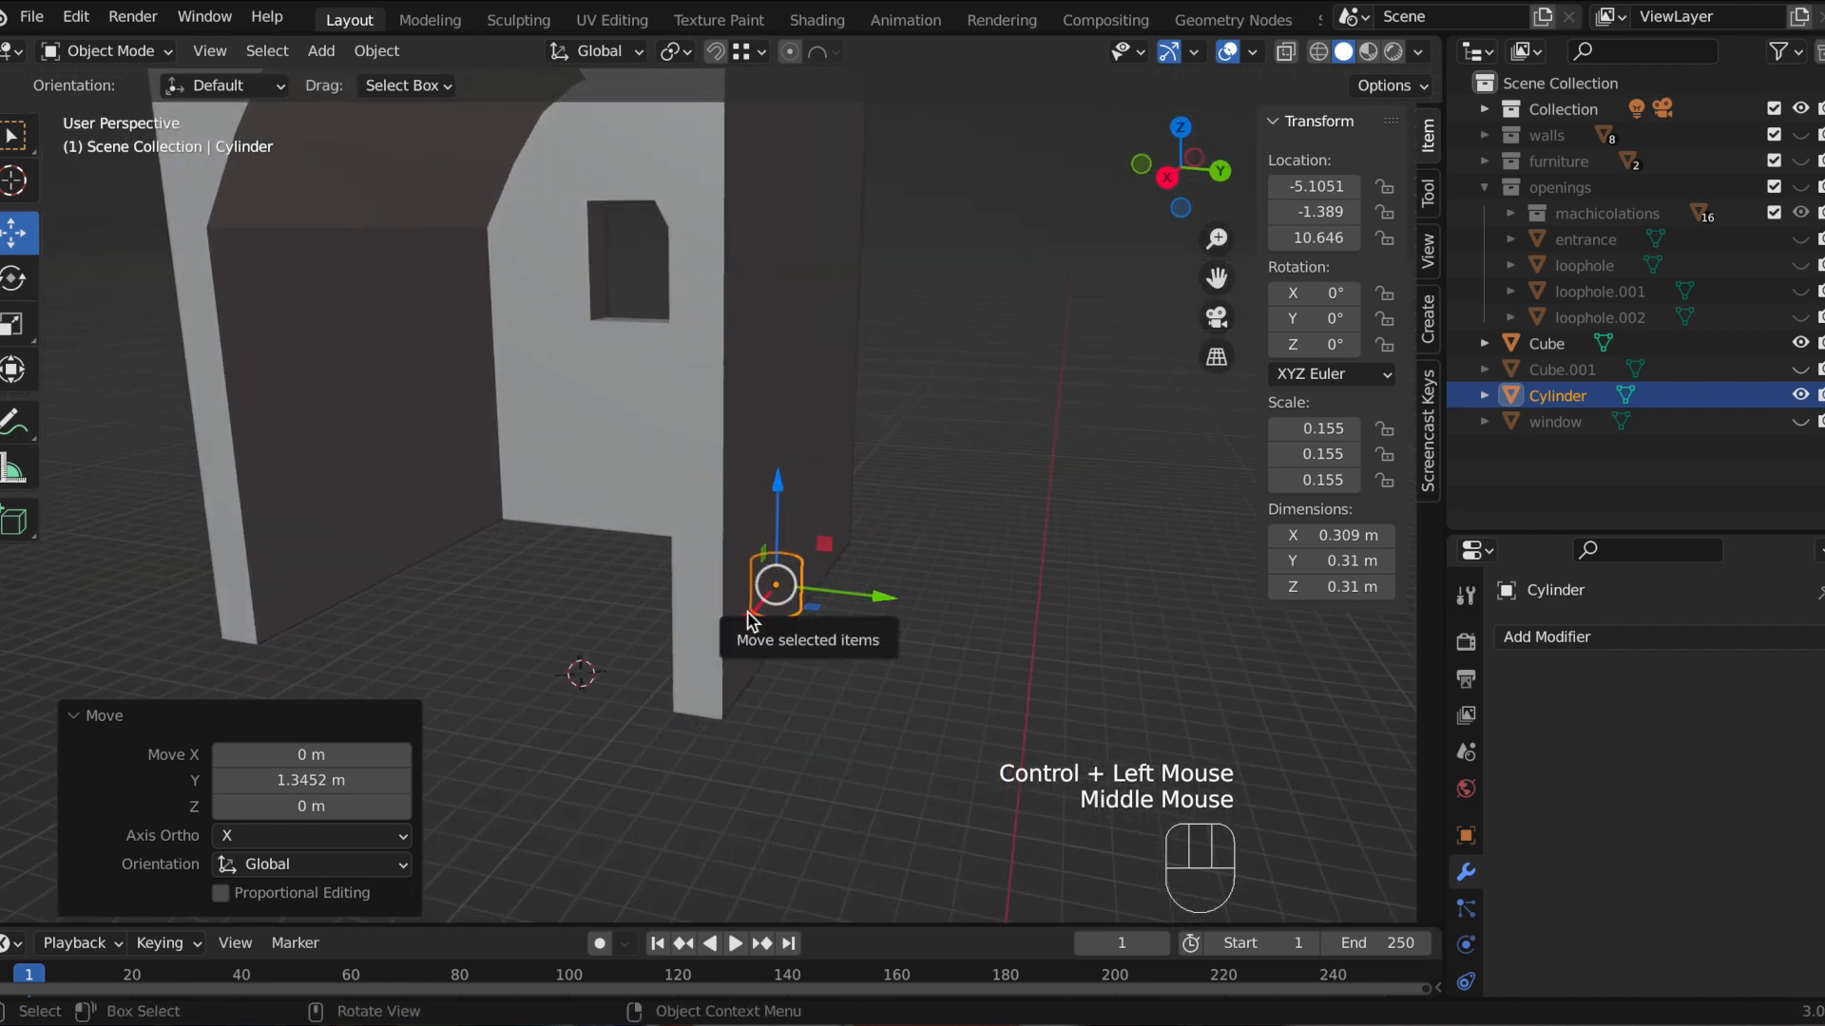
{"action": "key", "text": "g"}
{"action": "key", "text": "x"}
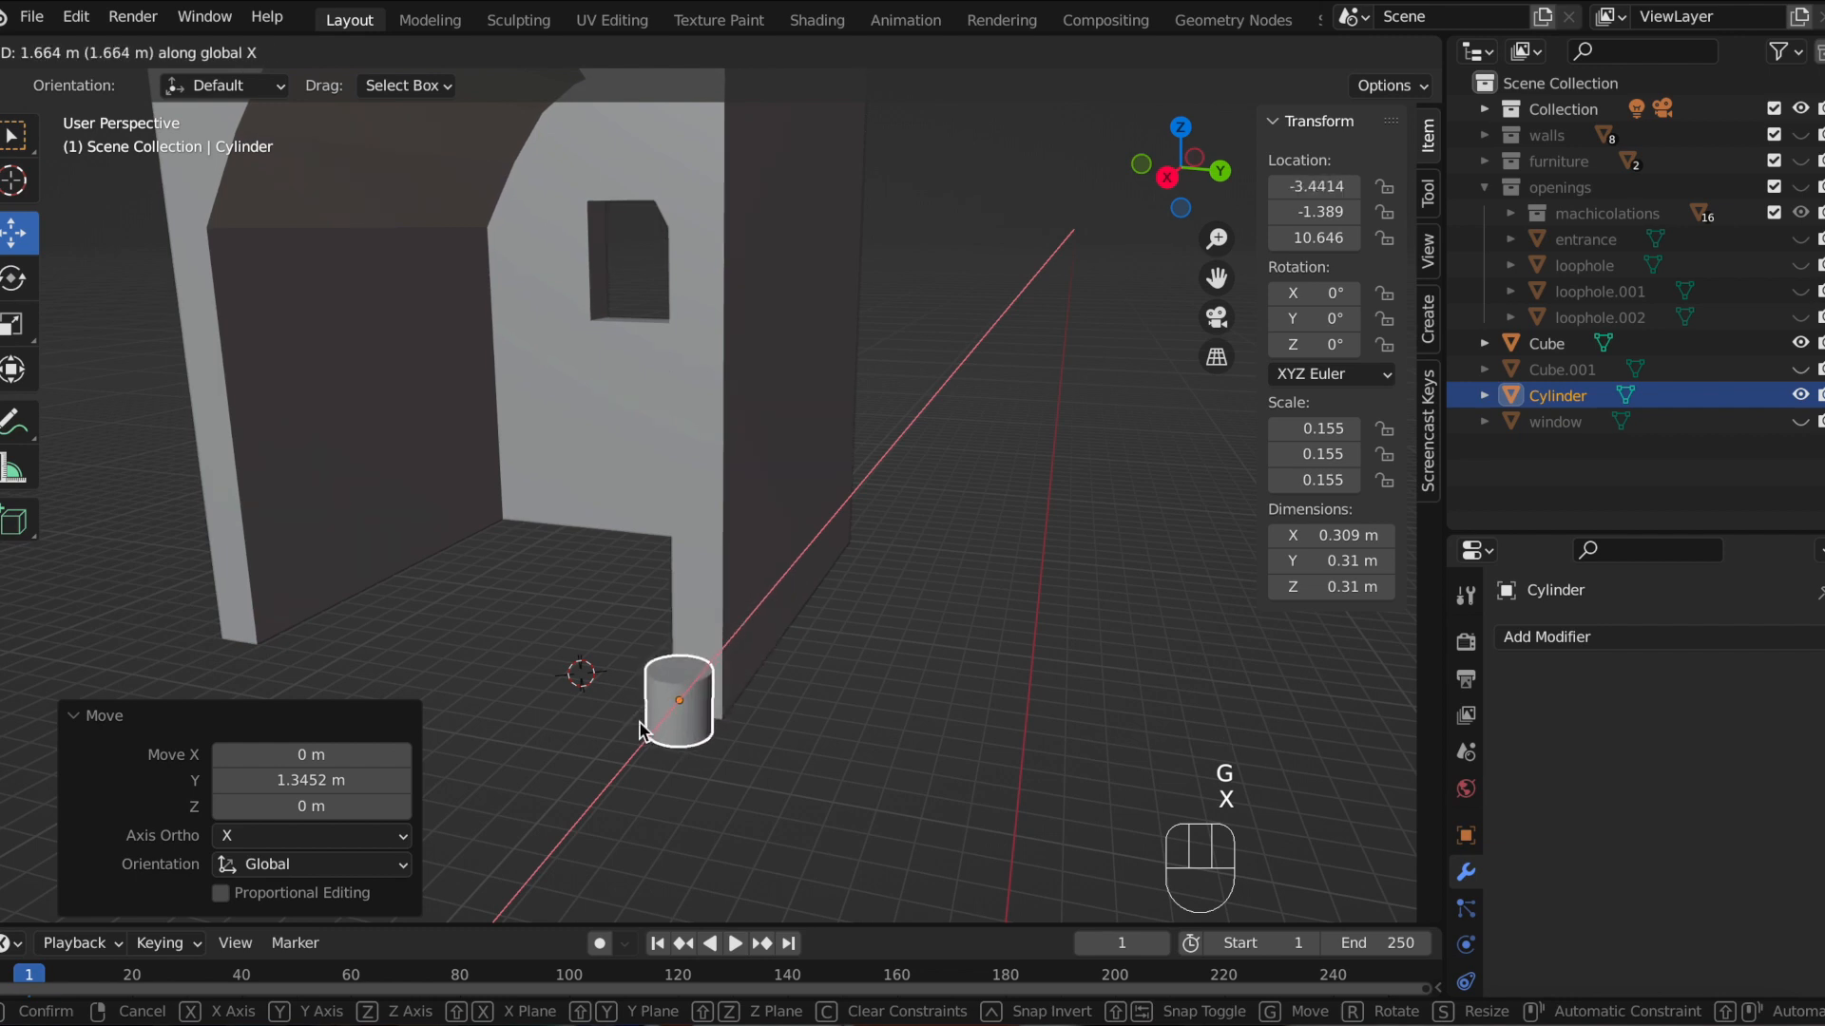
{"action": "left_click", "coordinate": [642, 730]}
Step: Enter Edit Mode on the cylinder, switch to face selection and select its top face
{"action": "middle_click_drag", "start_coordinate": [834, 684], "coordinate": [1029, 635]}
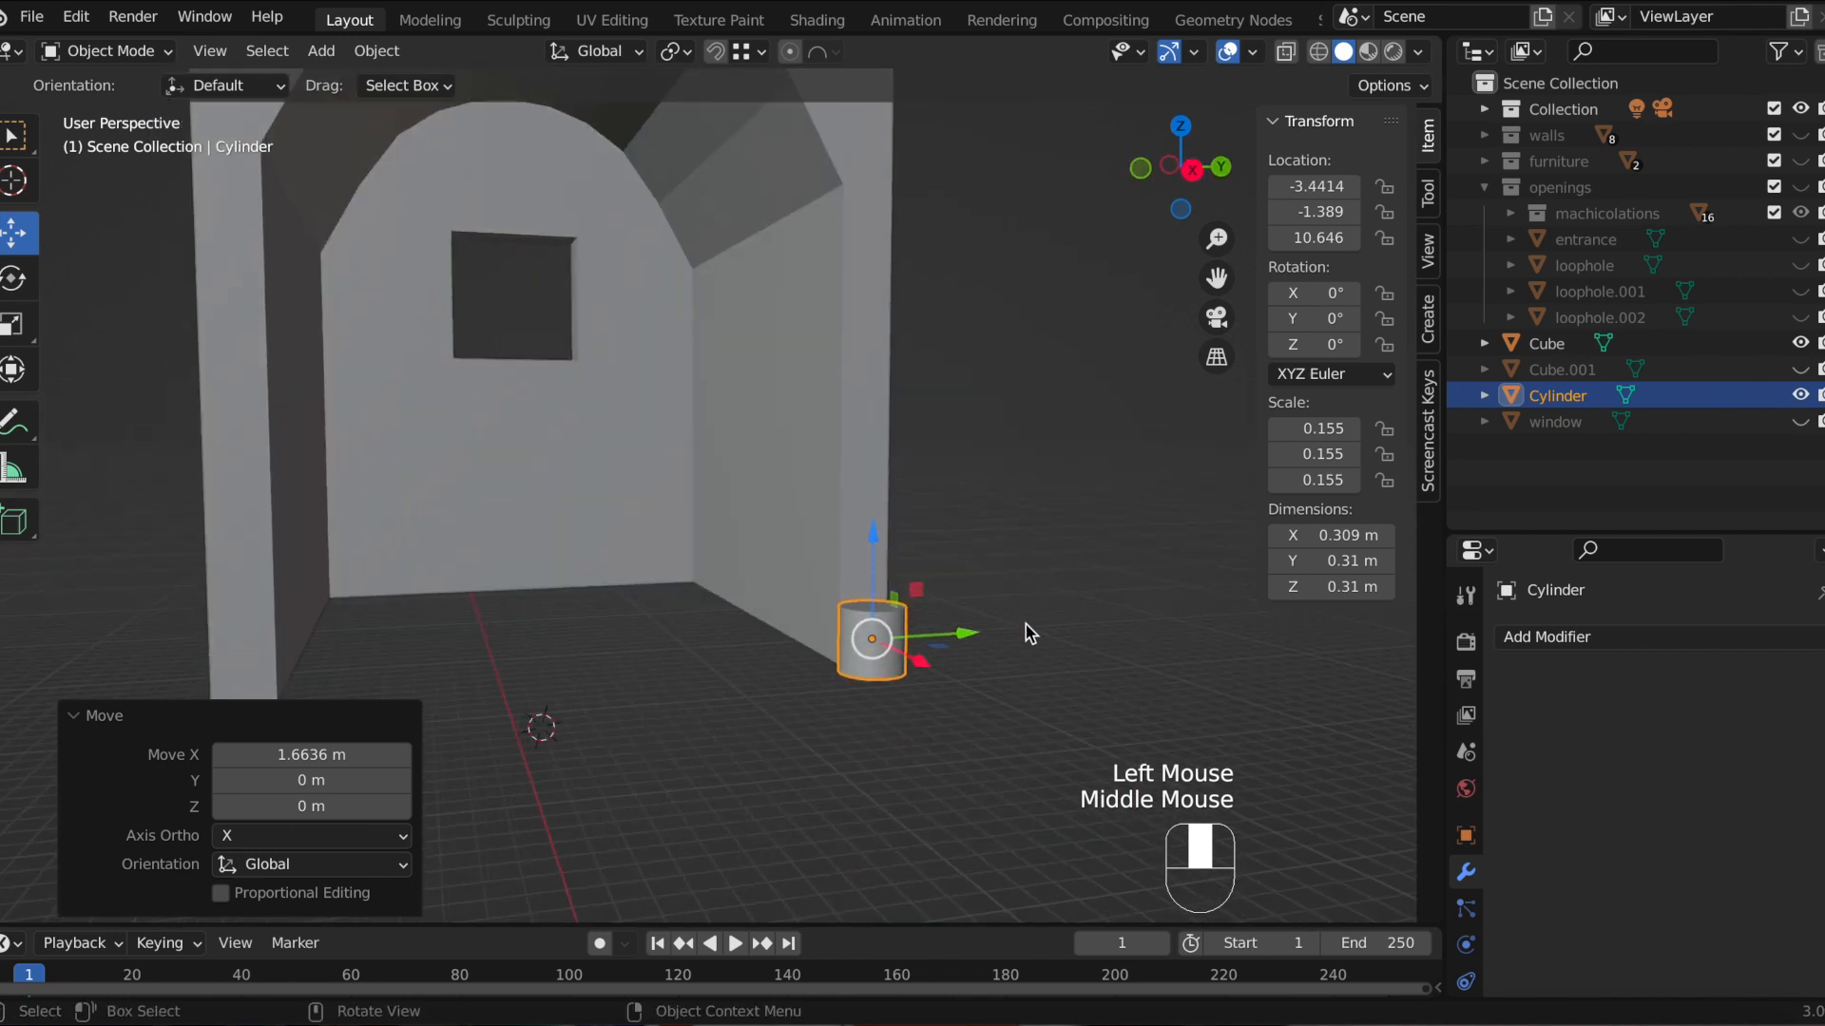
{"action": "scroll", "coordinate": [1022, 633], "scroll_direction": "down", "scroll_amount": 2}
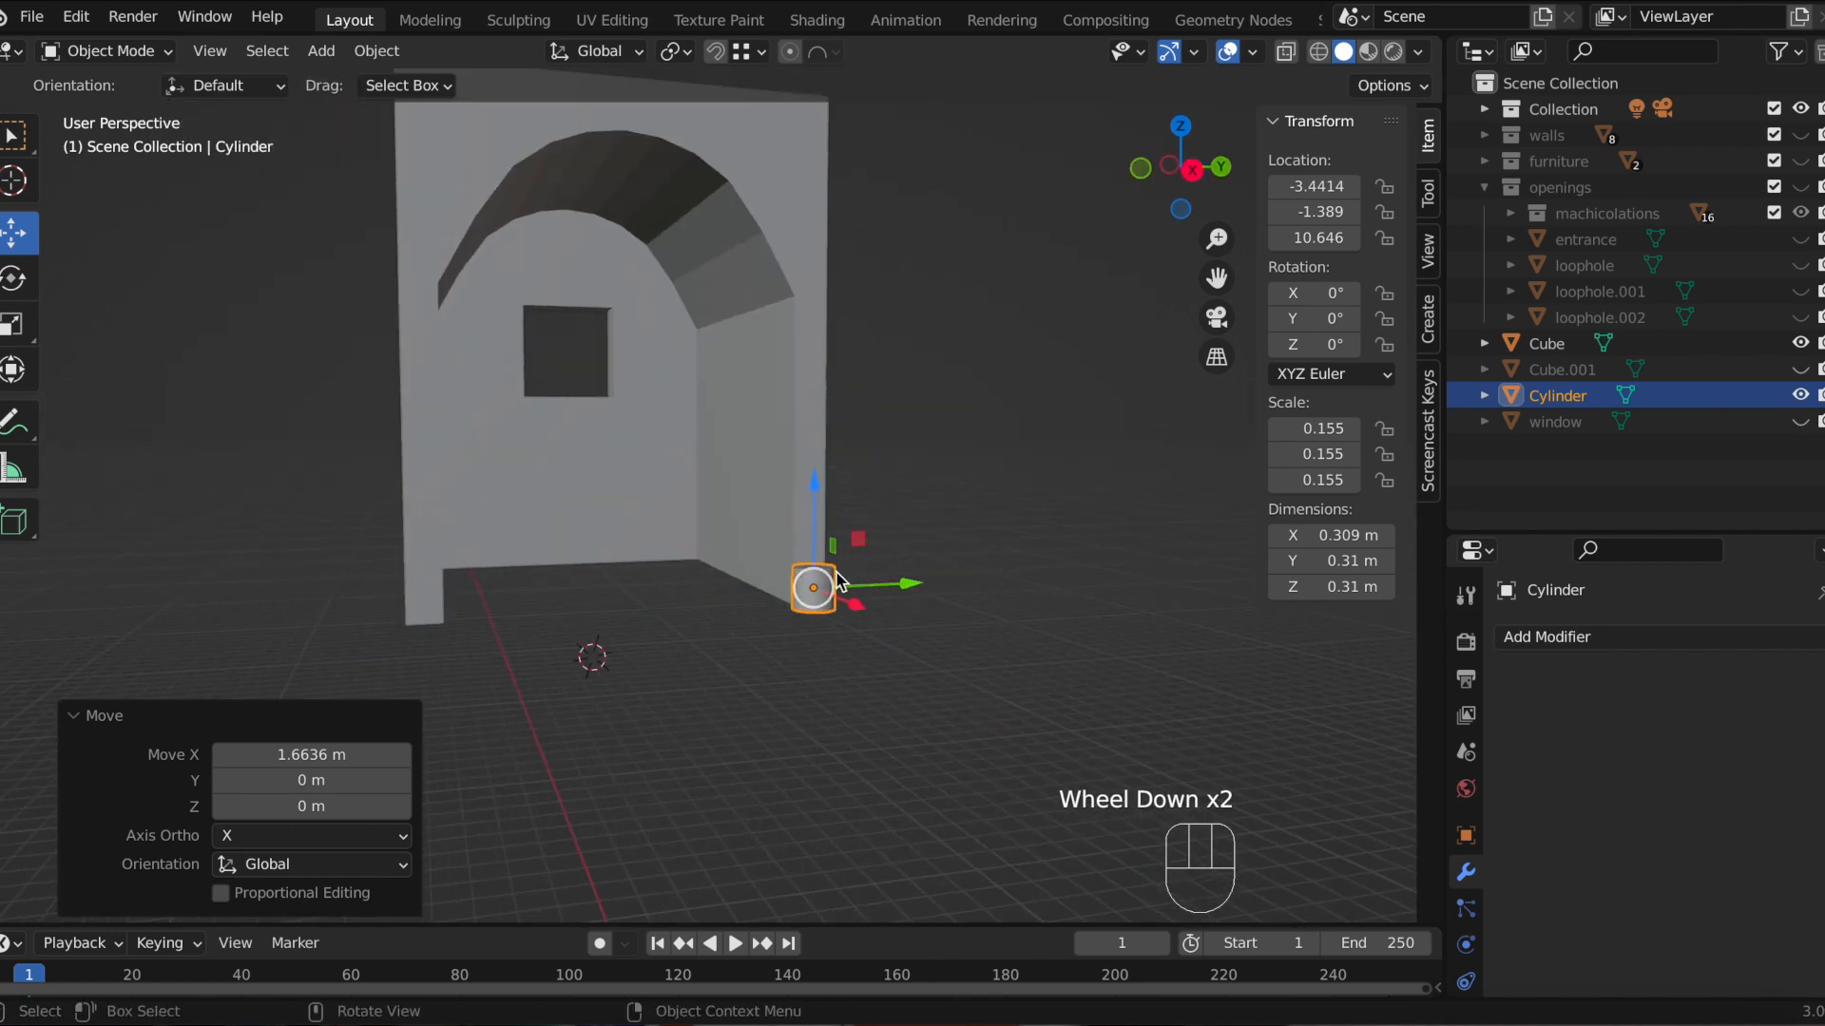
{"action": "scroll", "coordinate": [939, 539], "scroll_direction": "up", "scroll_amount": 1}
{"action": "left_click_drag", "start_coordinate": [1216, 278], "coordinate": [1165, 294]}
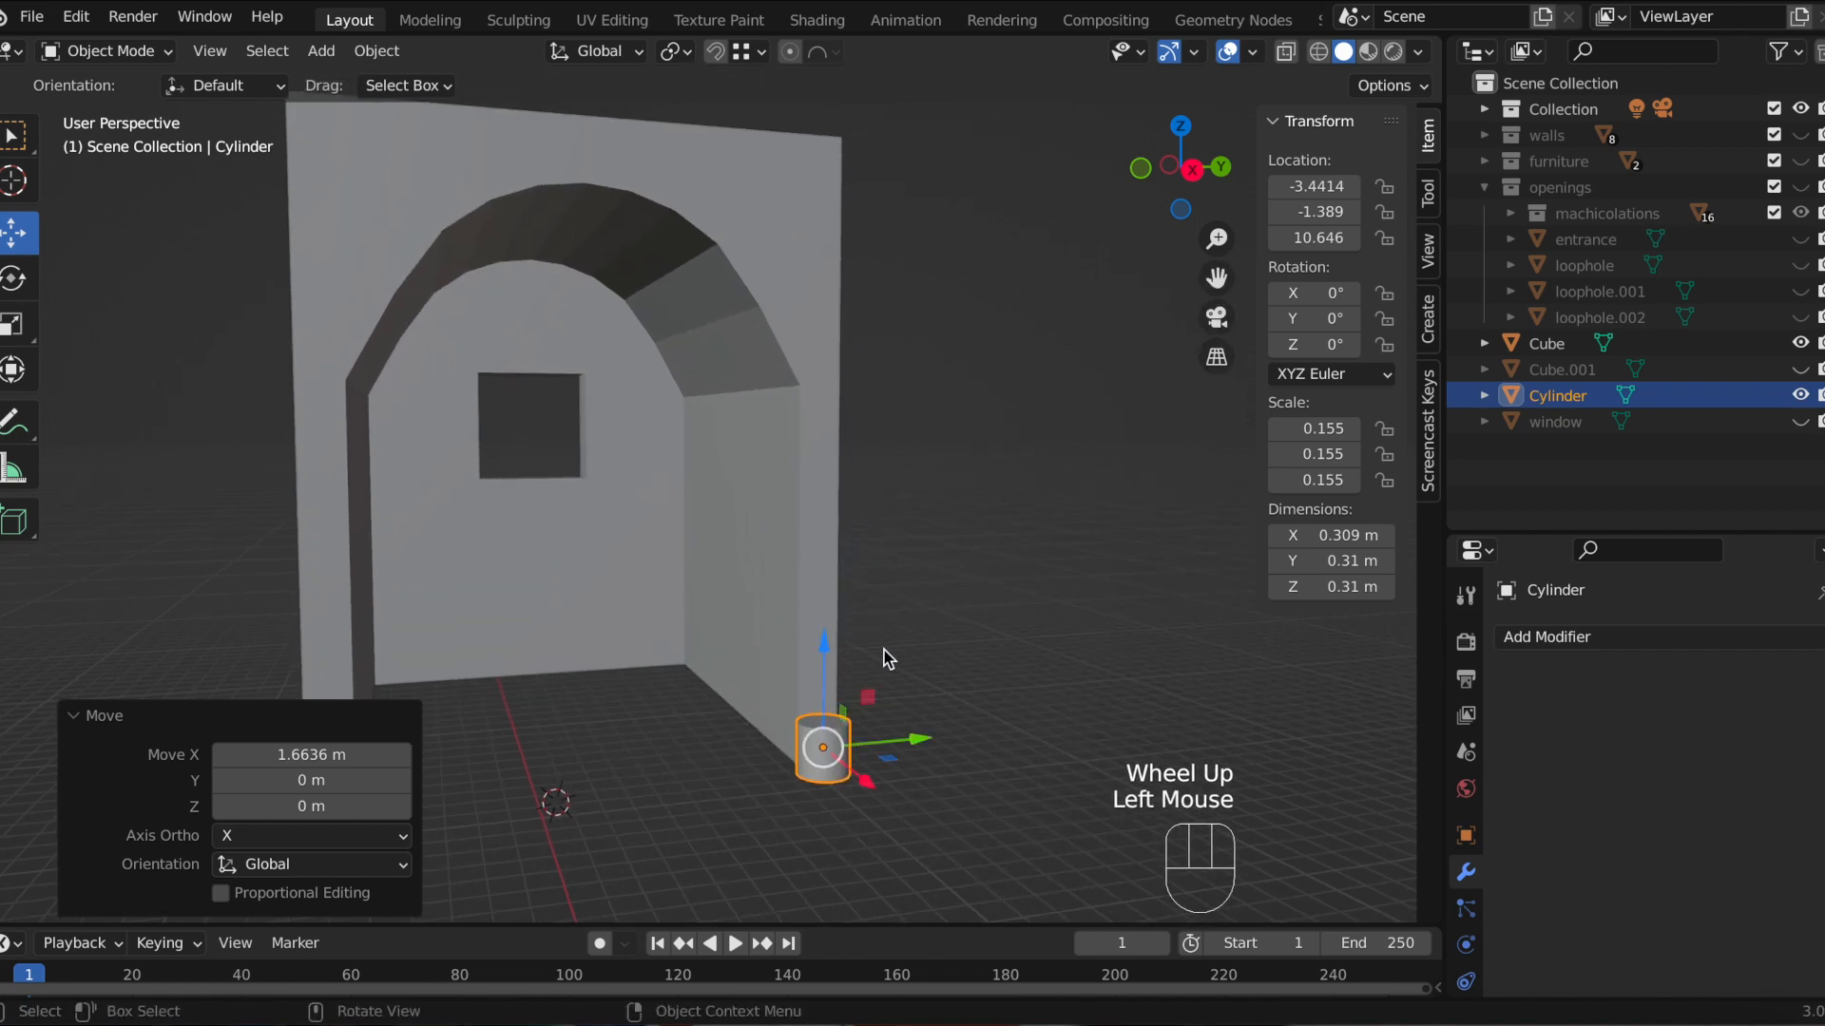
{"action": "middle_click_drag", "start_coordinate": [916, 623], "coordinate": [978, 599]}
{"action": "left_click_drag", "start_coordinate": [1217, 277], "coordinate": [1192, 287]}
{"action": "middle_click_drag", "start_coordinate": [1045, 532], "coordinate": [1031, 518]}
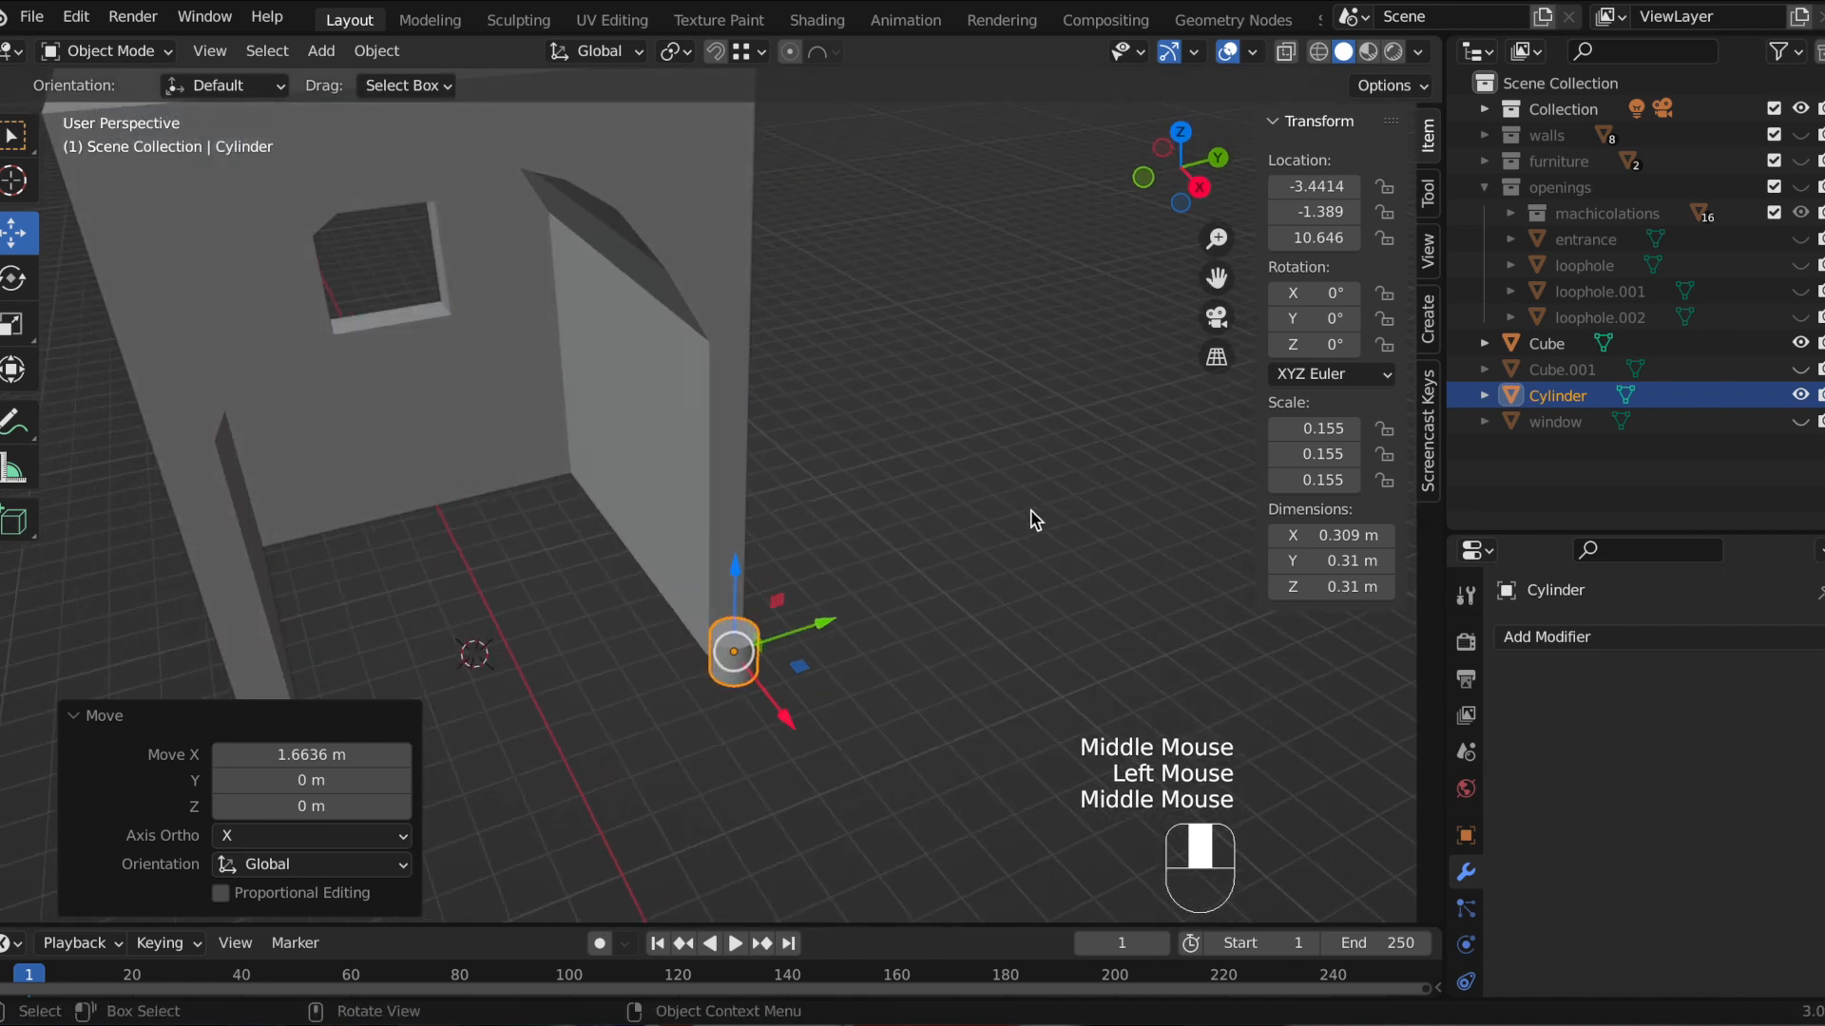
{"action": "key", "text": "Tab"}
{"action": "scroll", "coordinate": [818, 652], "scroll_direction": "up", "scroll_amount": 4}
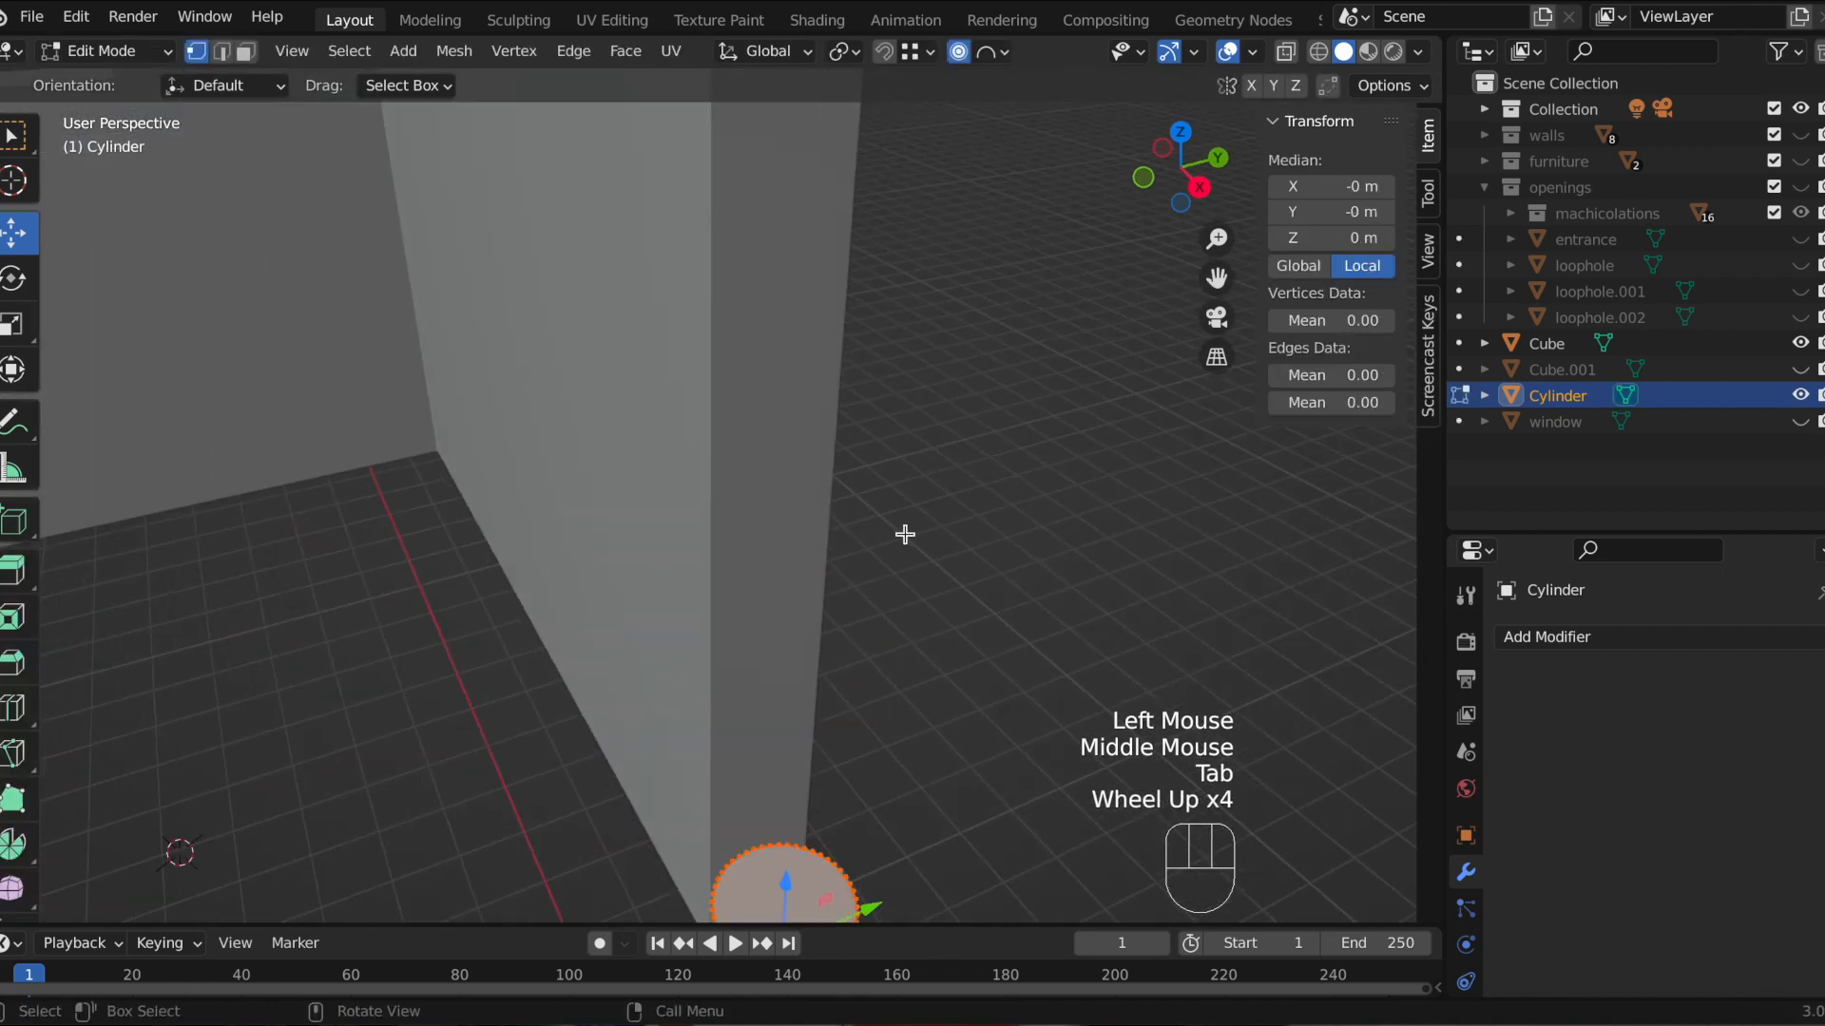
{"action": "left_click_drag", "start_coordinate": [1205, 294], "coordinate": [104, 36]}
{"action": "left_click", "coordinate": [244, 52]}
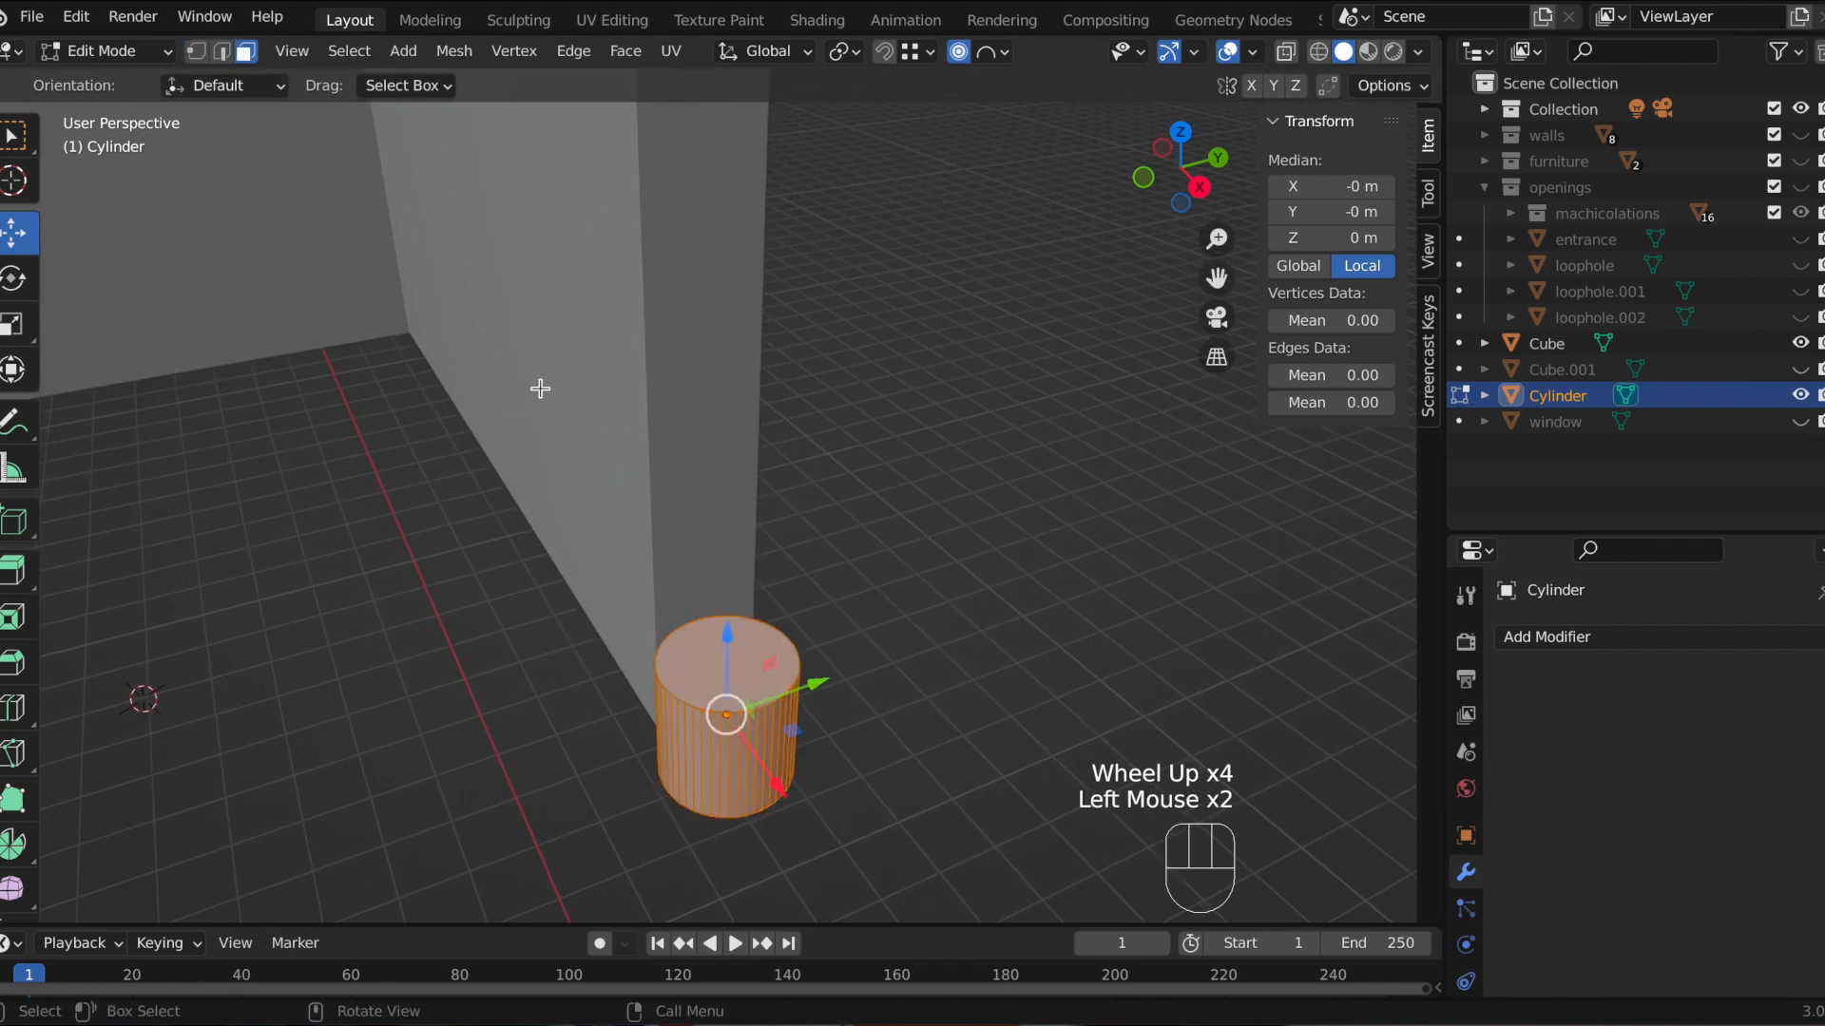
{"action": "left_click", "coordinate": [677, 652]}
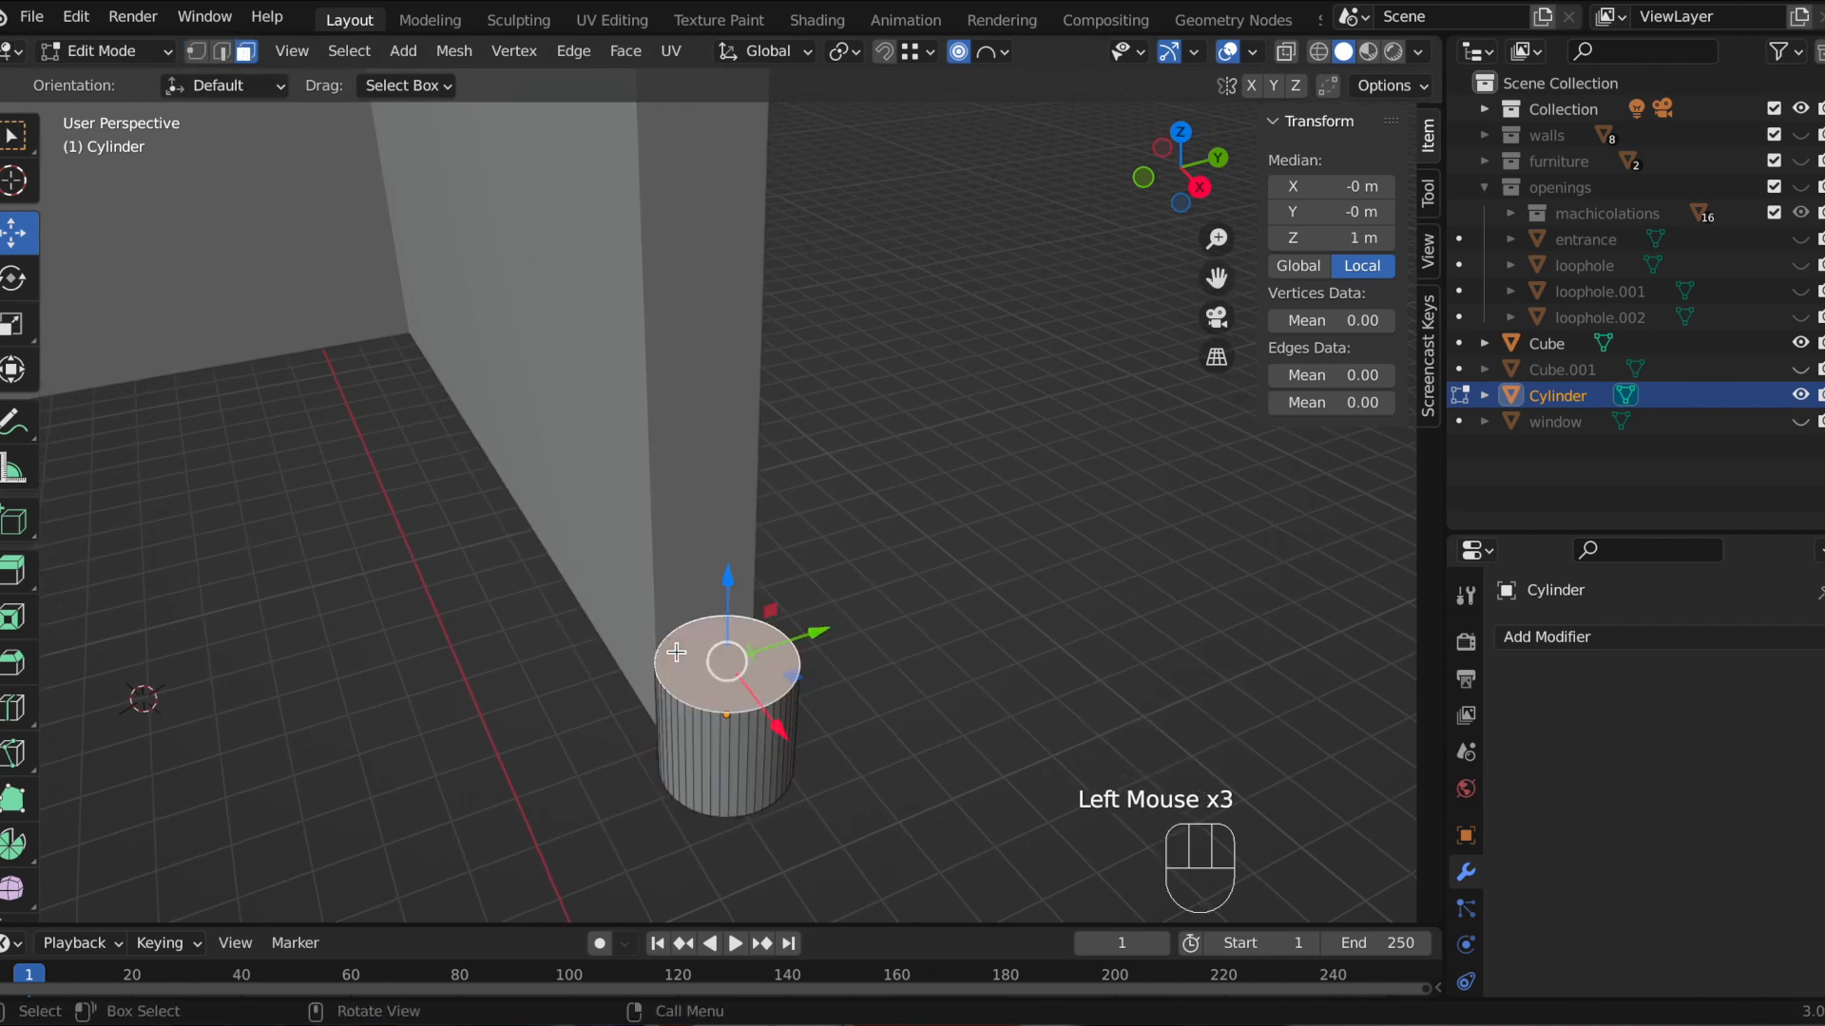
Step: Try raising the cylinder's top face about 1.22 m along Z, then undo the move
{"action": "left_click", "coordinate": [1201, 187]}
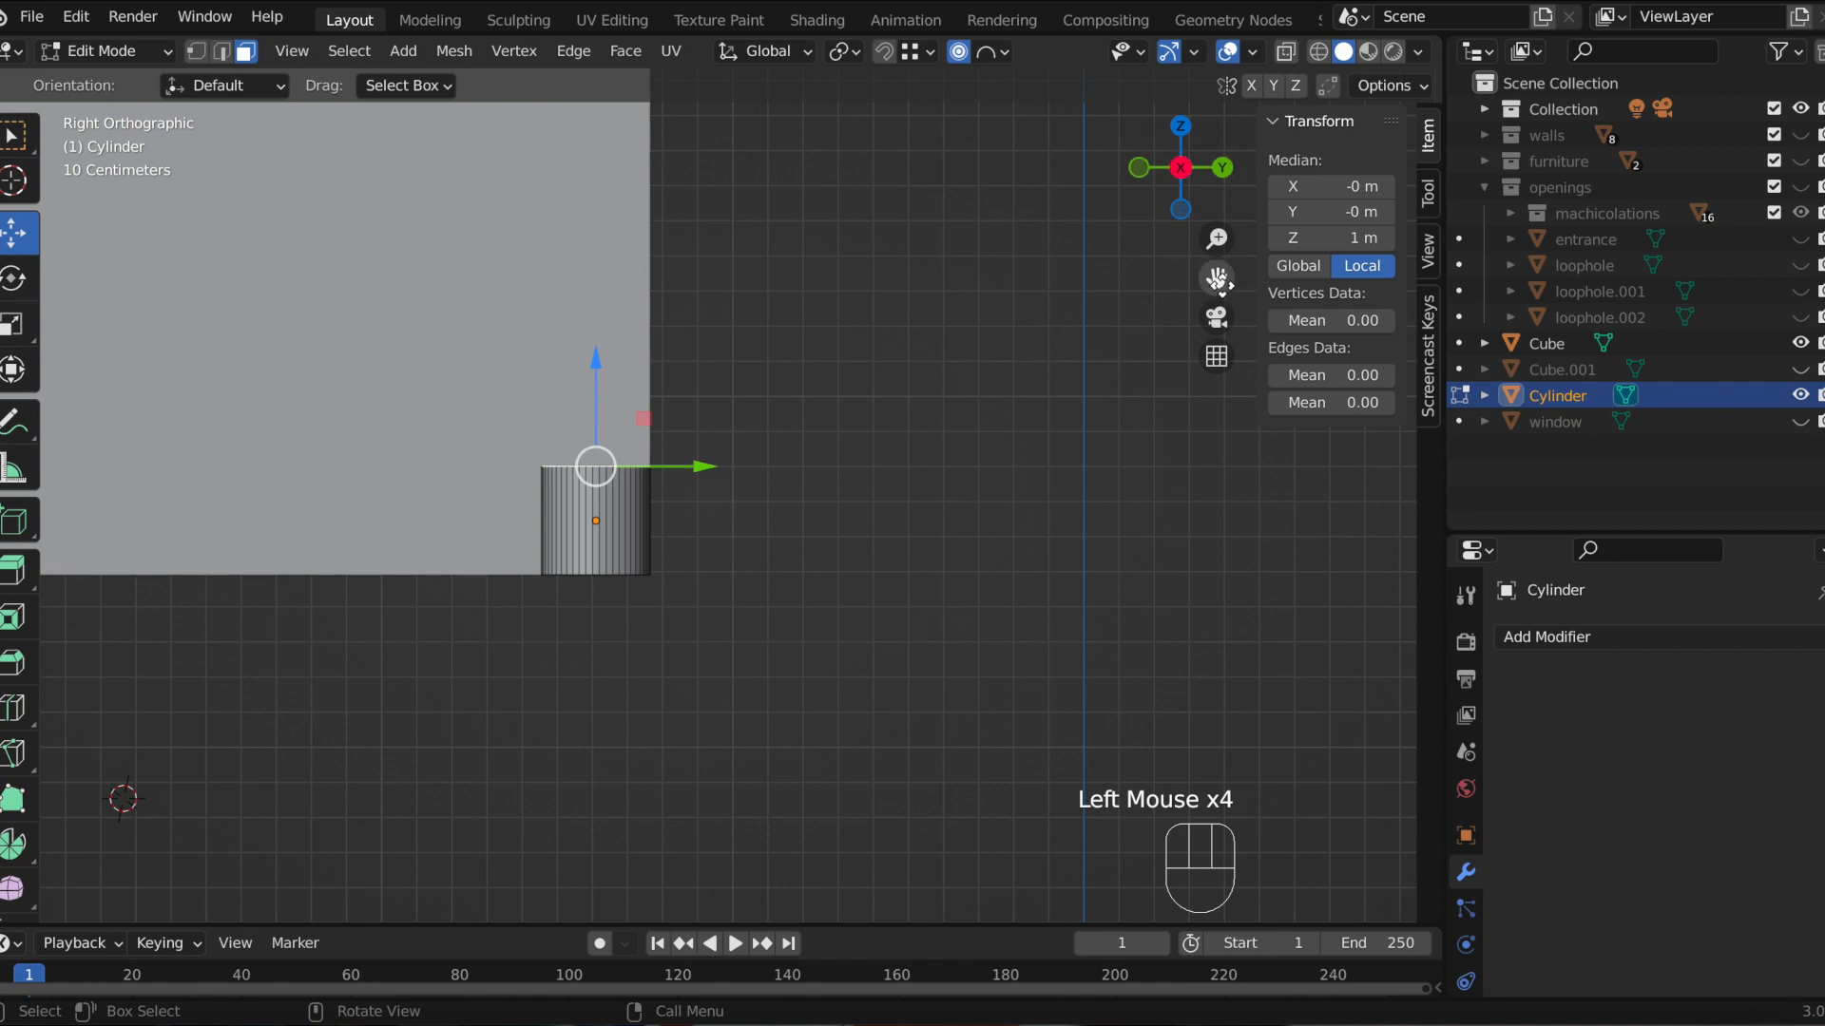
{"action": "left_click_drag", "start_coordinate": [1217, 278], "coordinate": [1217, 507]}
{"action": "scroll", "coordinate": [1006, 235], "scroll_direction": "down", "scroll_amount": 3}
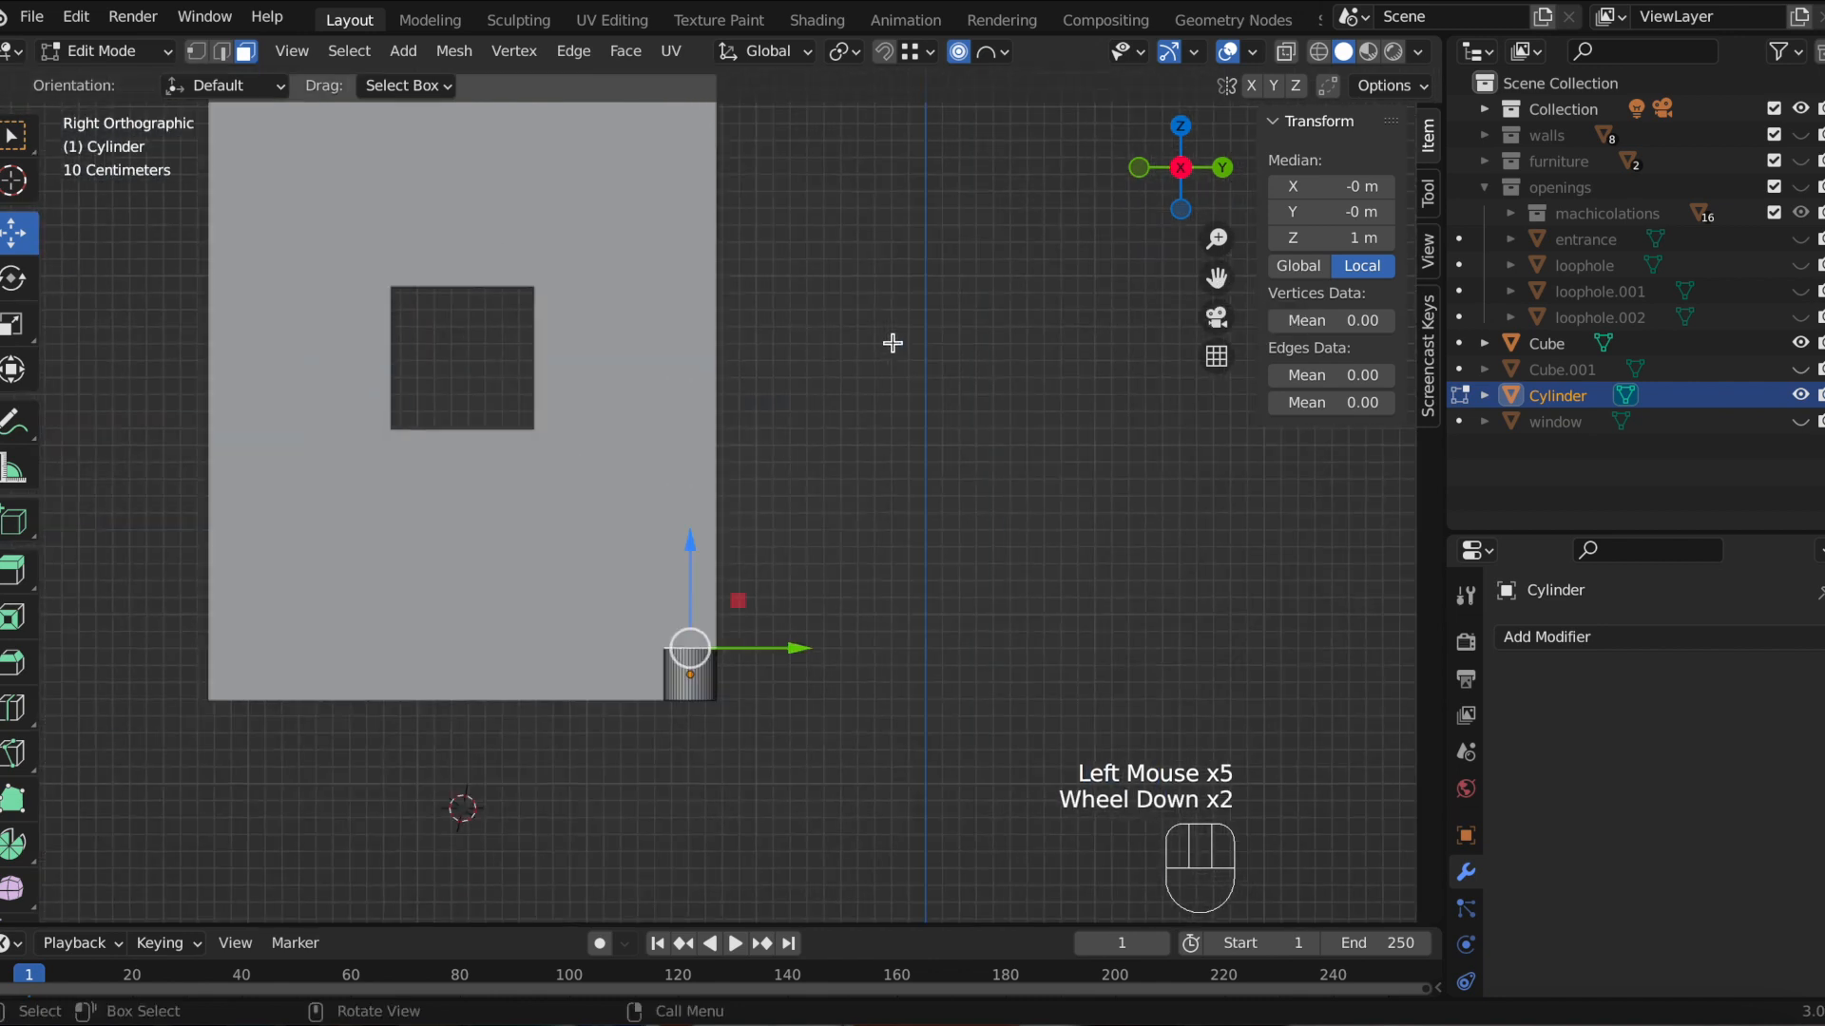
{"action": "key", "text": "g"}
{"action": "key", "text": "z"}
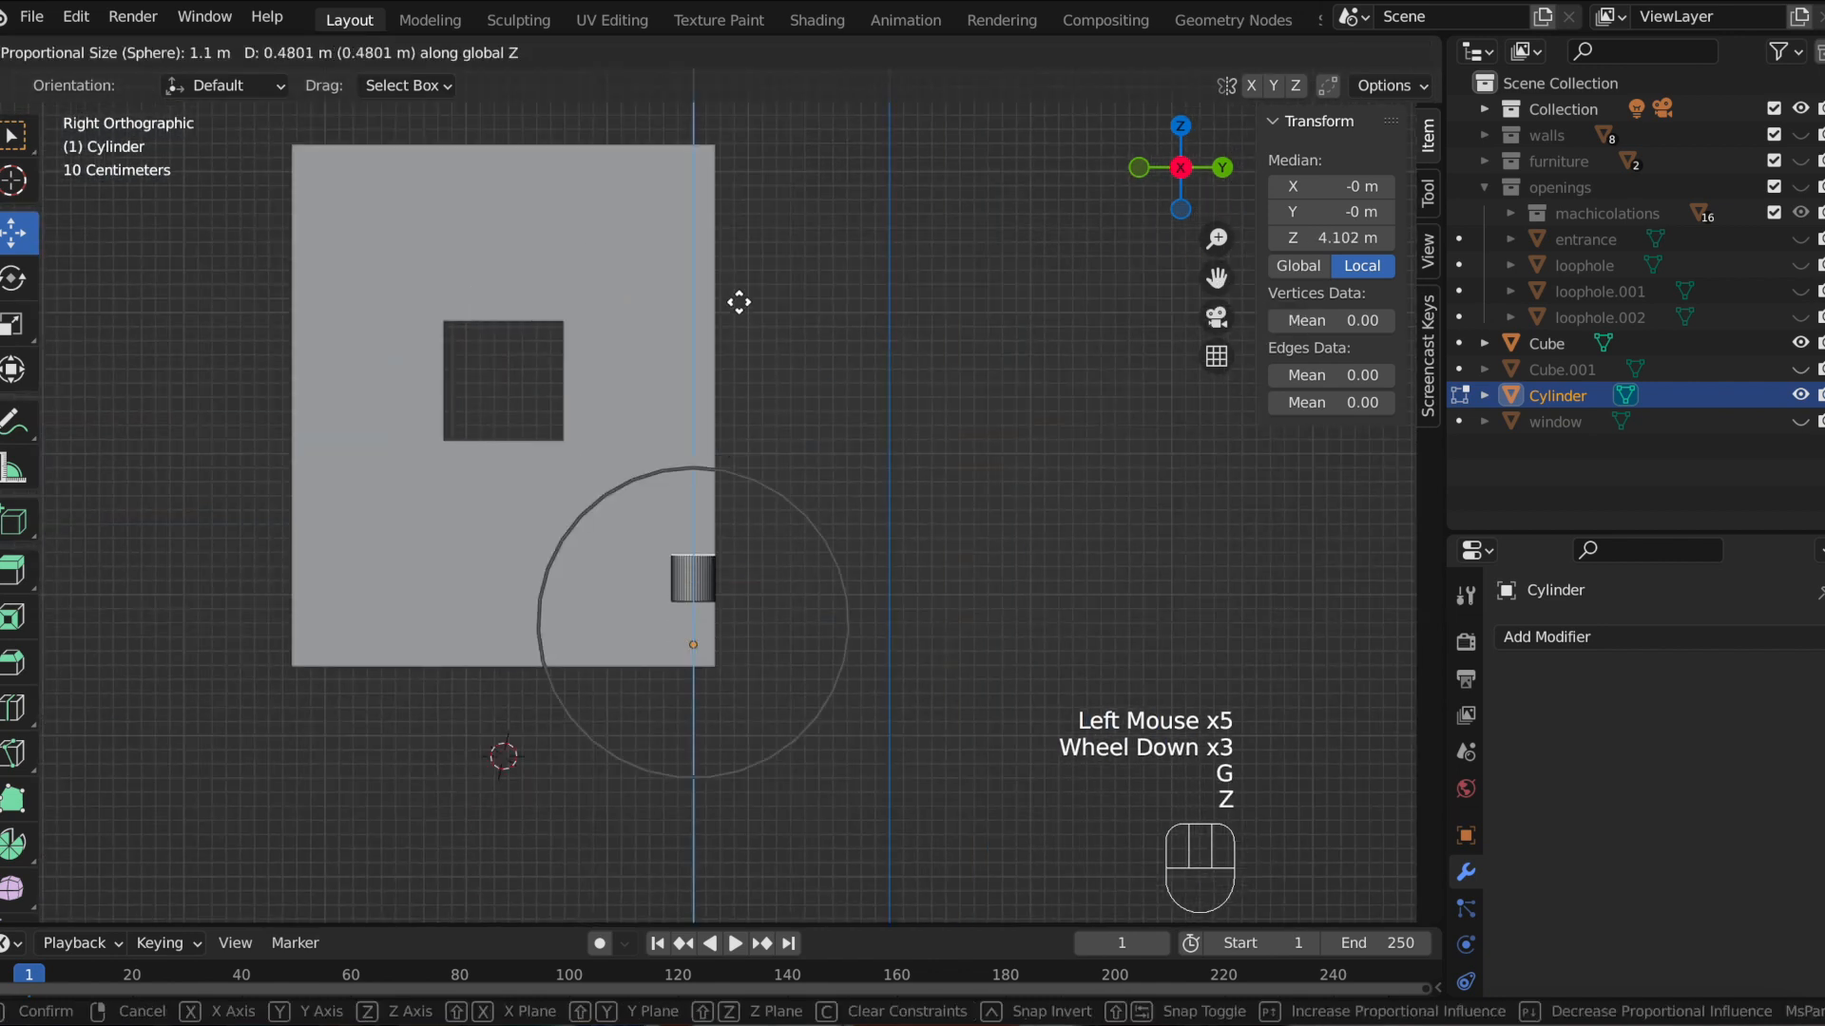
{"action": "left_click", "coordinate": [745, 272]}
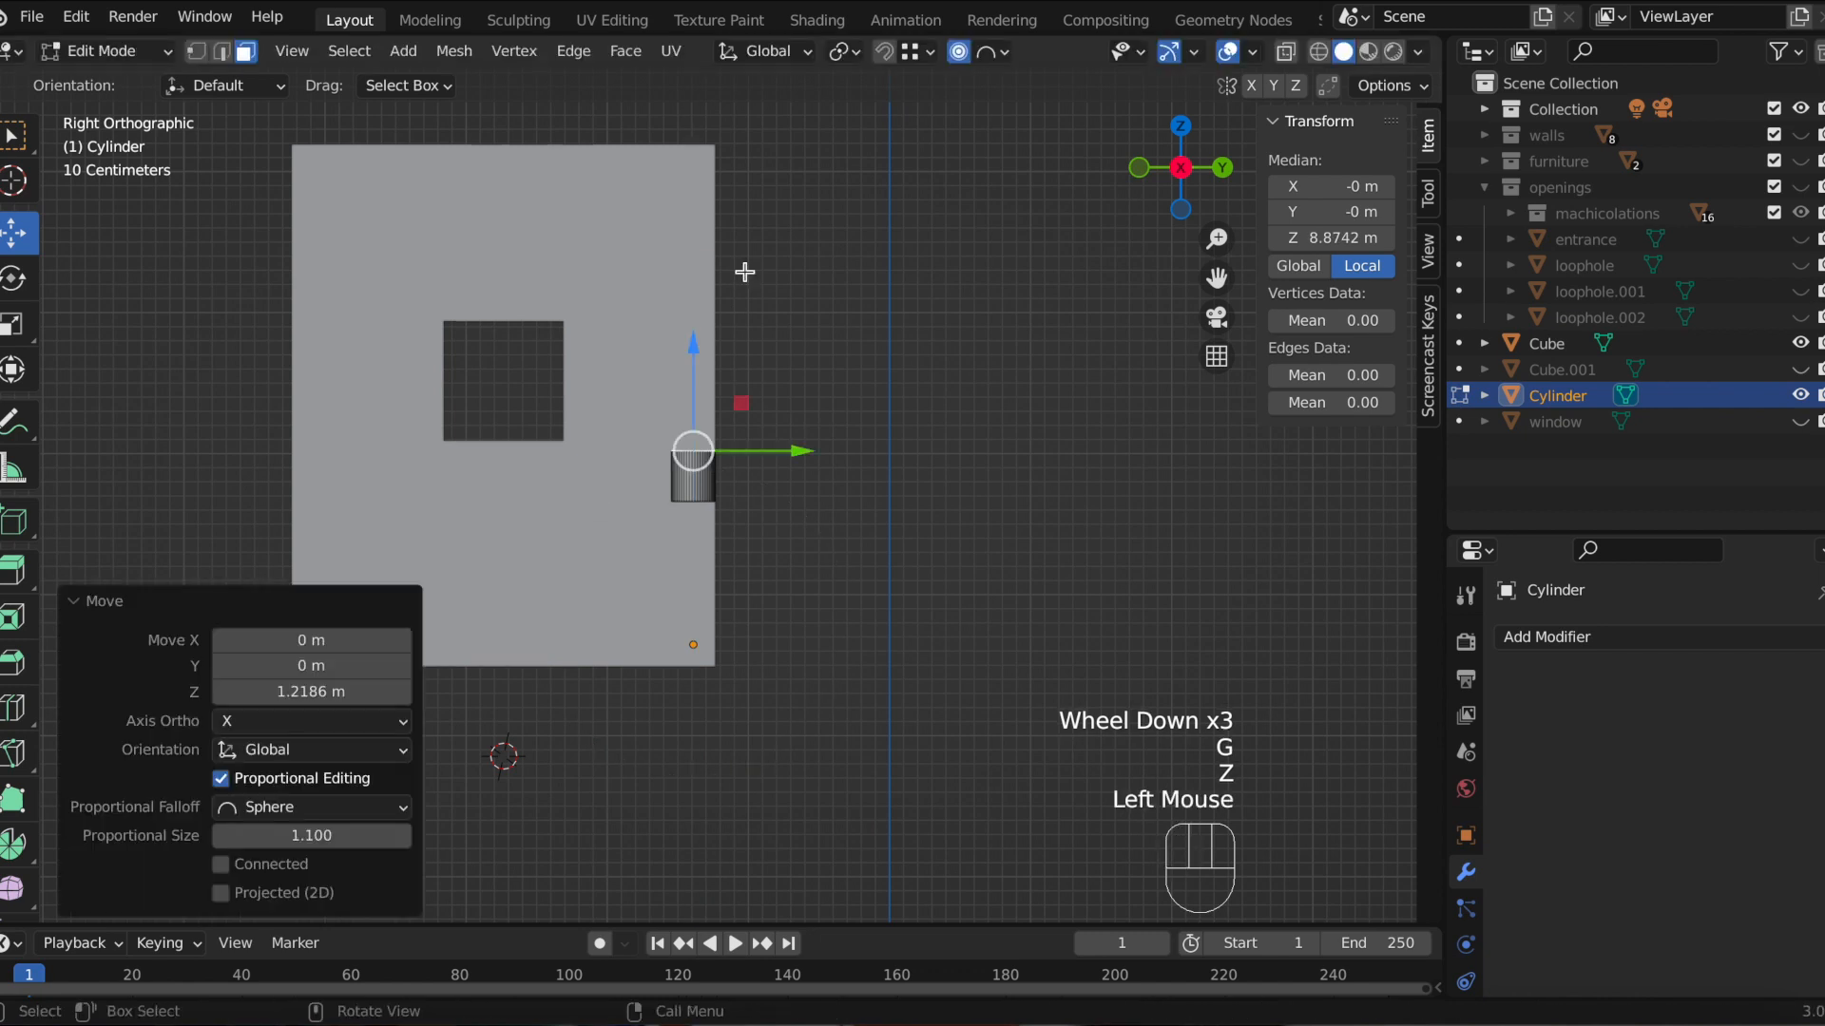
{"action": "key", "text": "super+z"}
{"action": "middle_click_drag", "start_coordinate": [831, 452], "coordinate": [835, 460]}
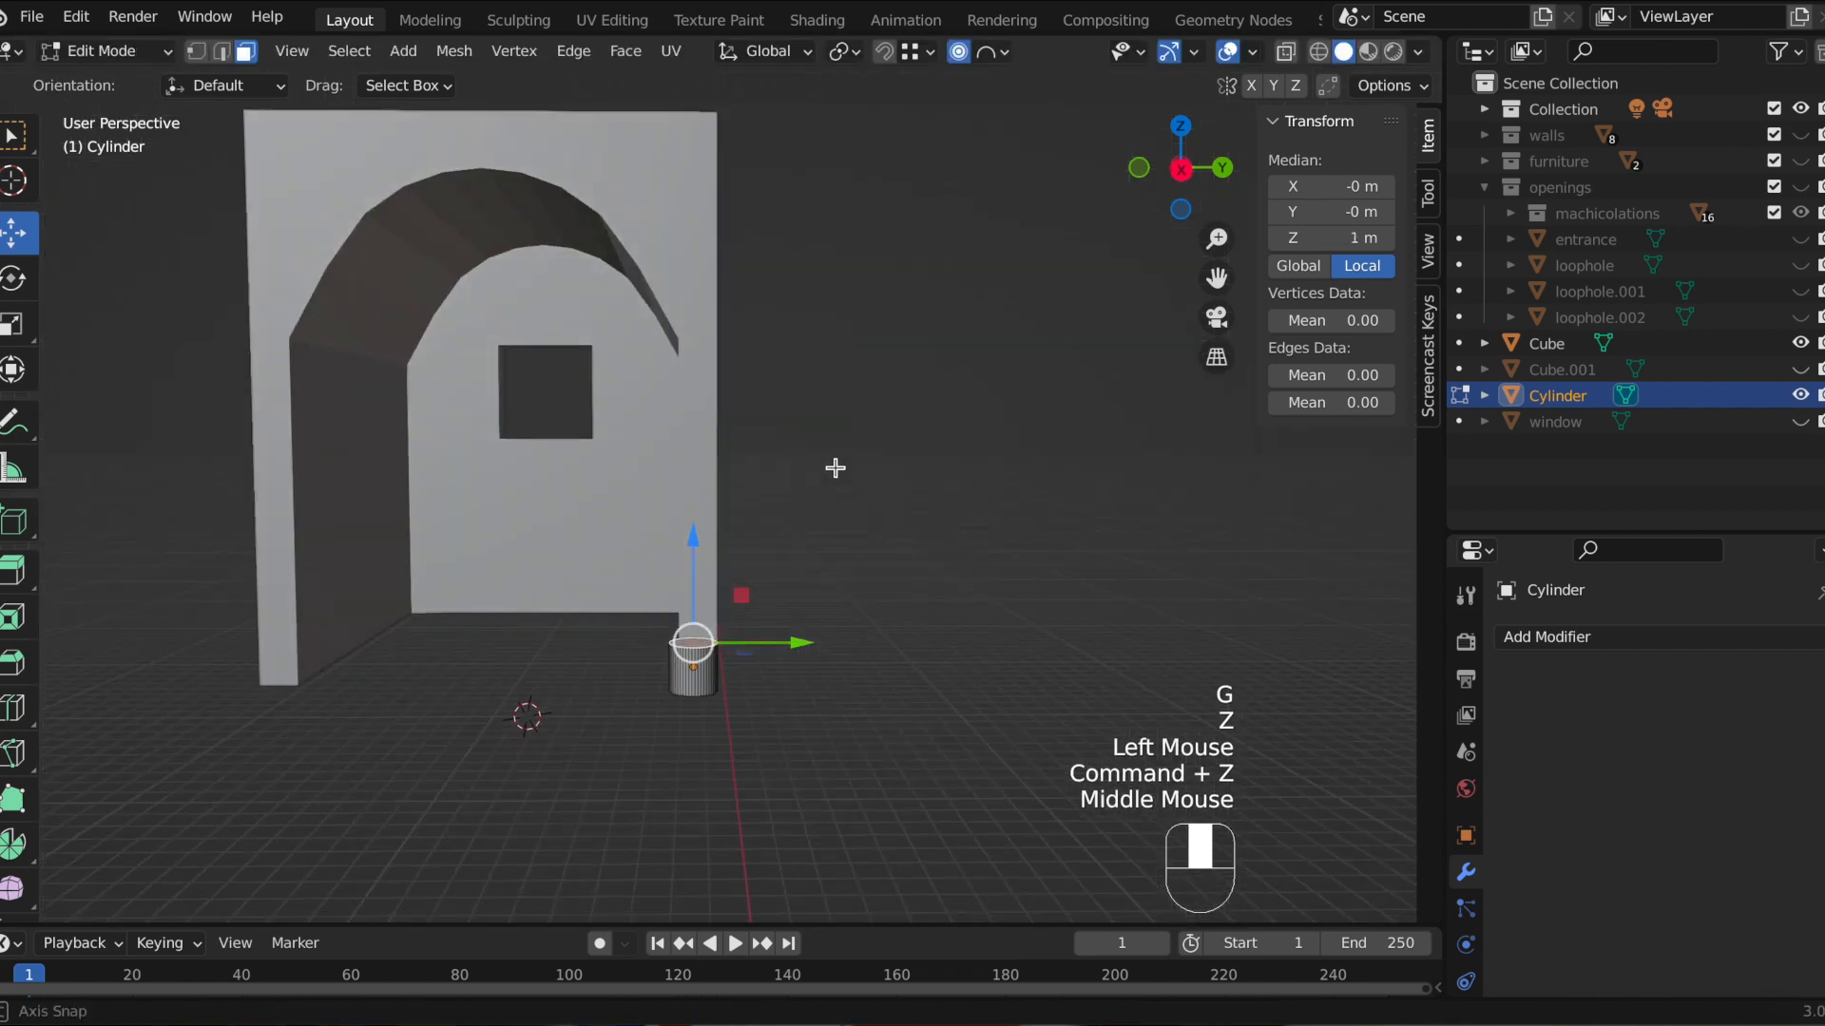
{"action": "scroll", "coordinate": [749, 631], "scroll_direction": "down", "scroll_amount": 1}
{"action": "middle_click_drag", "start_coordinate": [752, 648], "coordinate": [745, 665]}
{"action": "scroll", "coordinate": [741, 633], "scroll_direction": "up", "scroll_amount": 1}
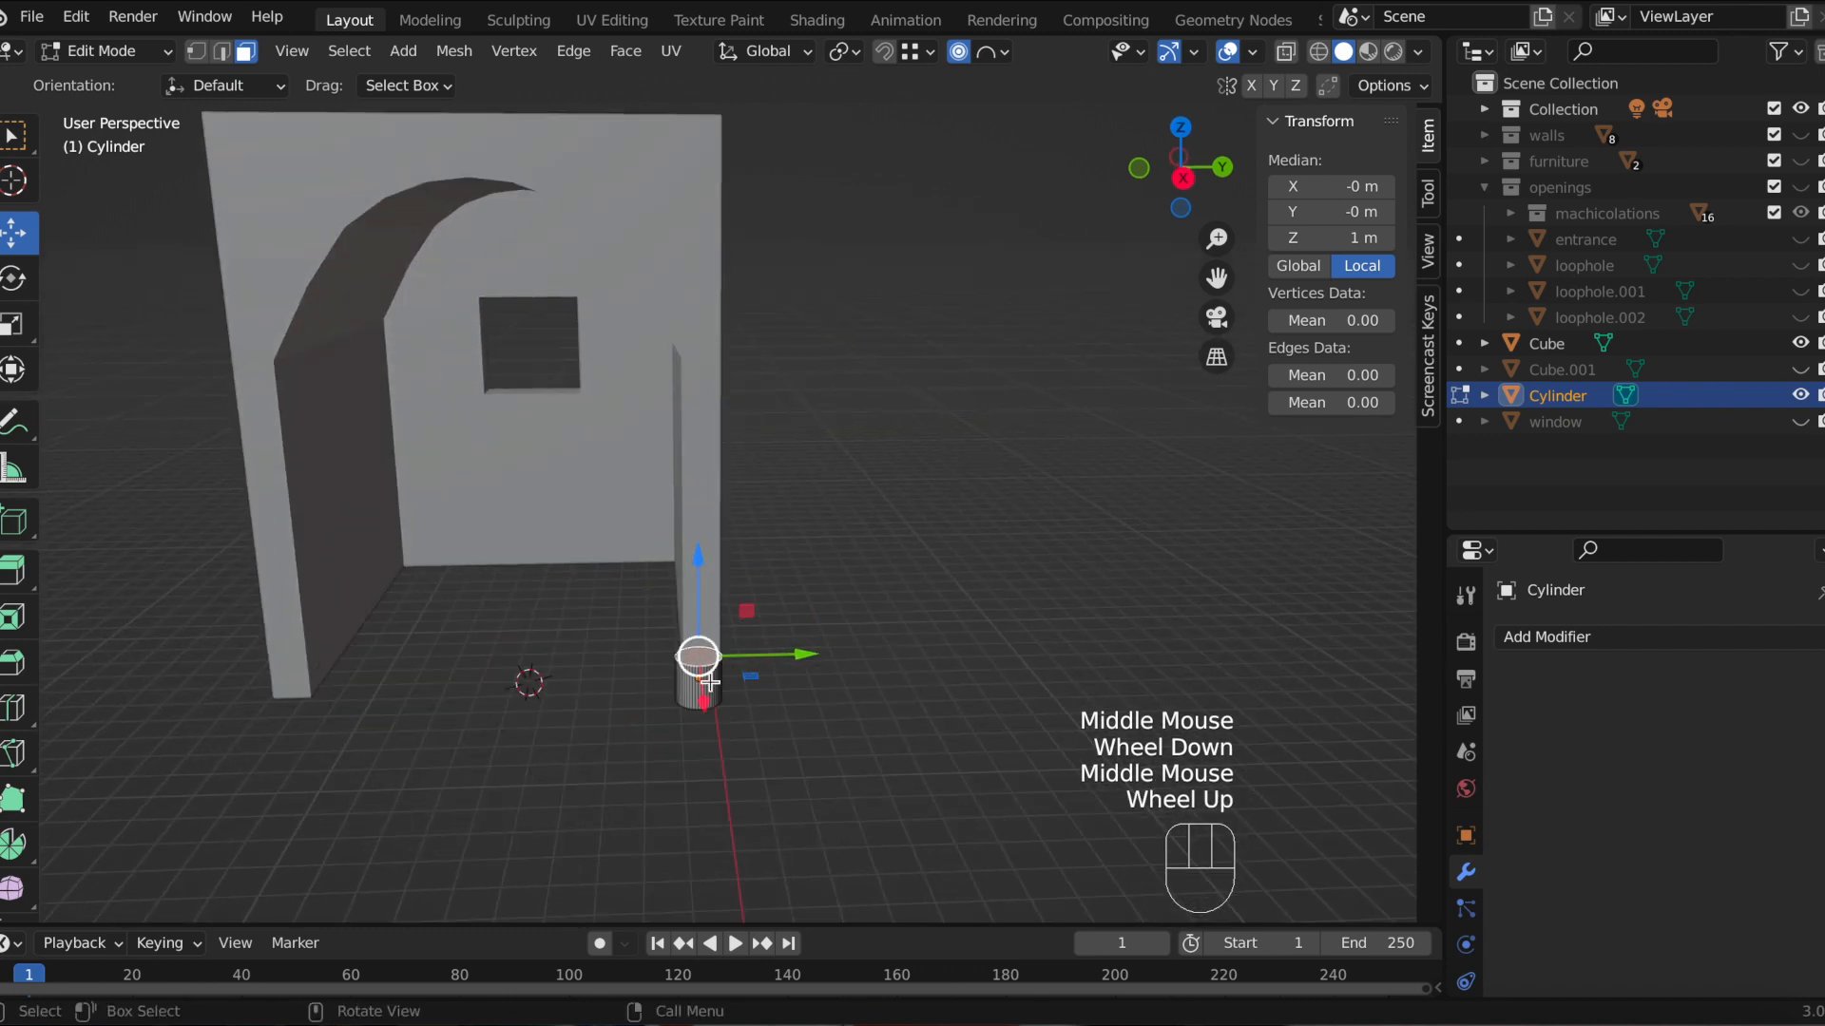
{"action": "key", "text": "g"}
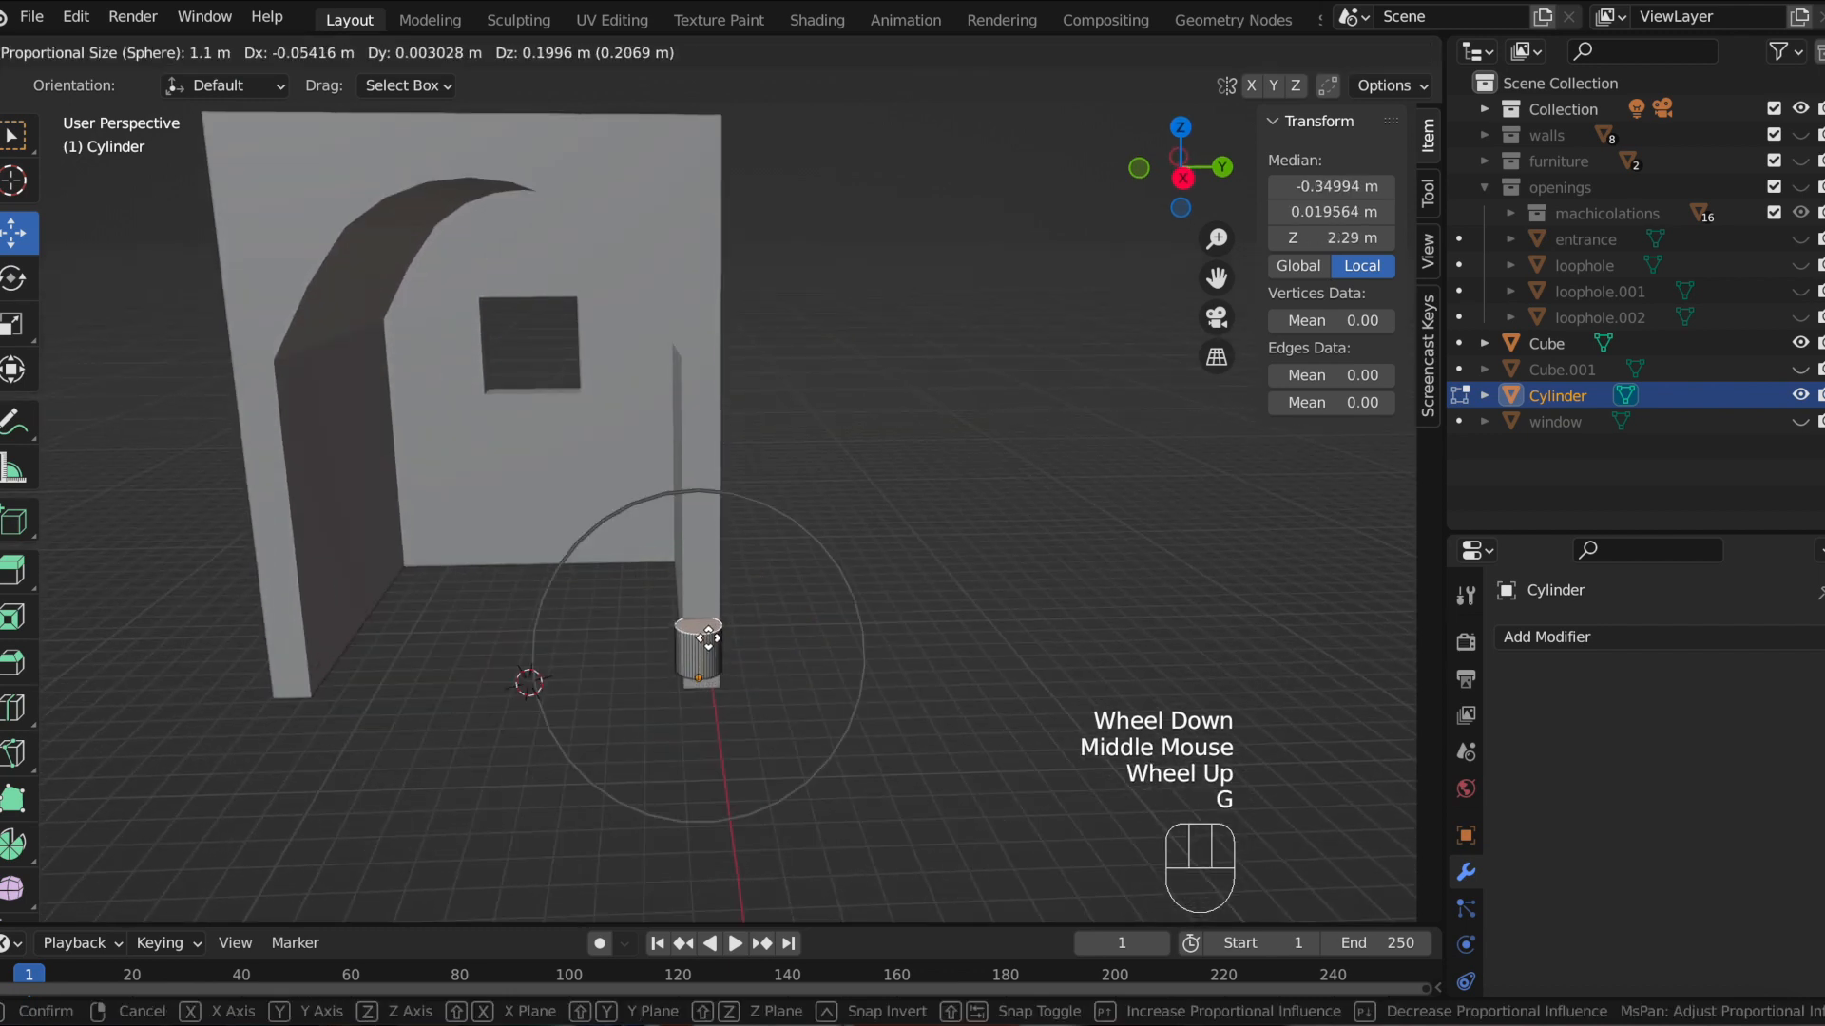
{"action": "left_click", "coordinate": [708, 636]}
{"action": "key", "text": "super+z"}
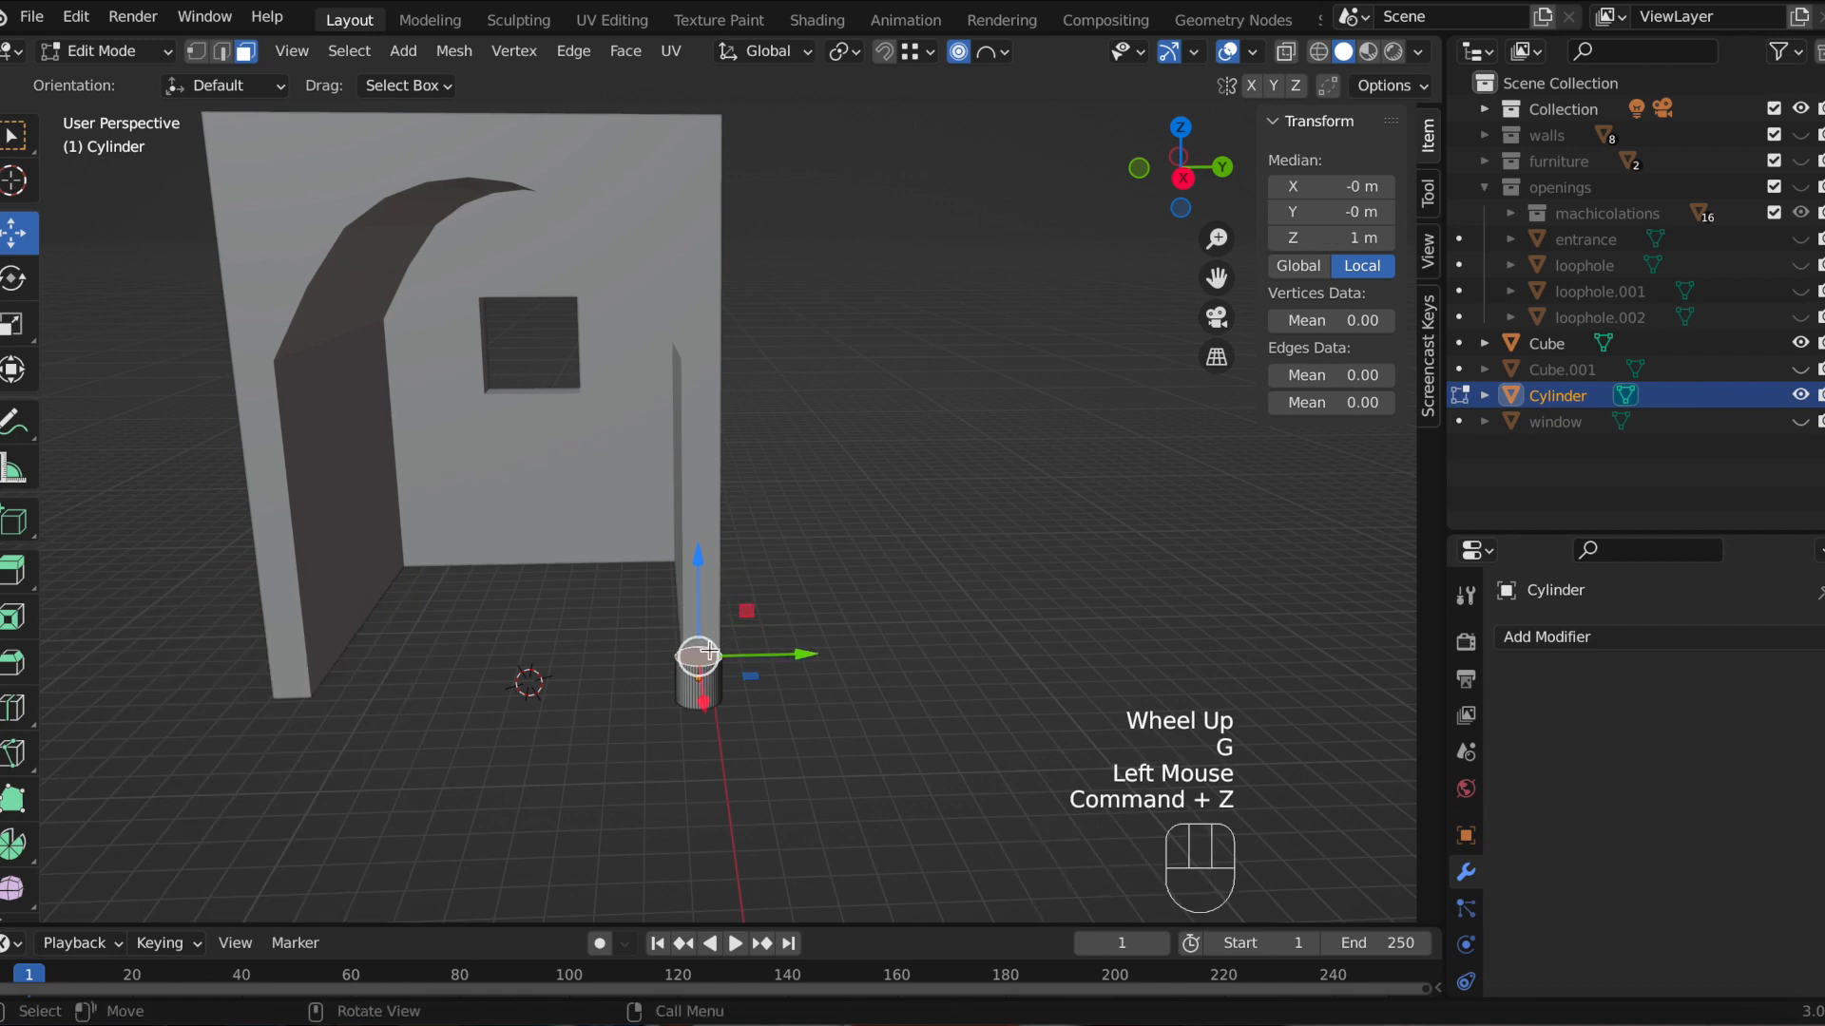
Step: Extrude the cylinder's top face about 3.3 m upward, then return to Object Mode
{"action": "key", "text": "e"}
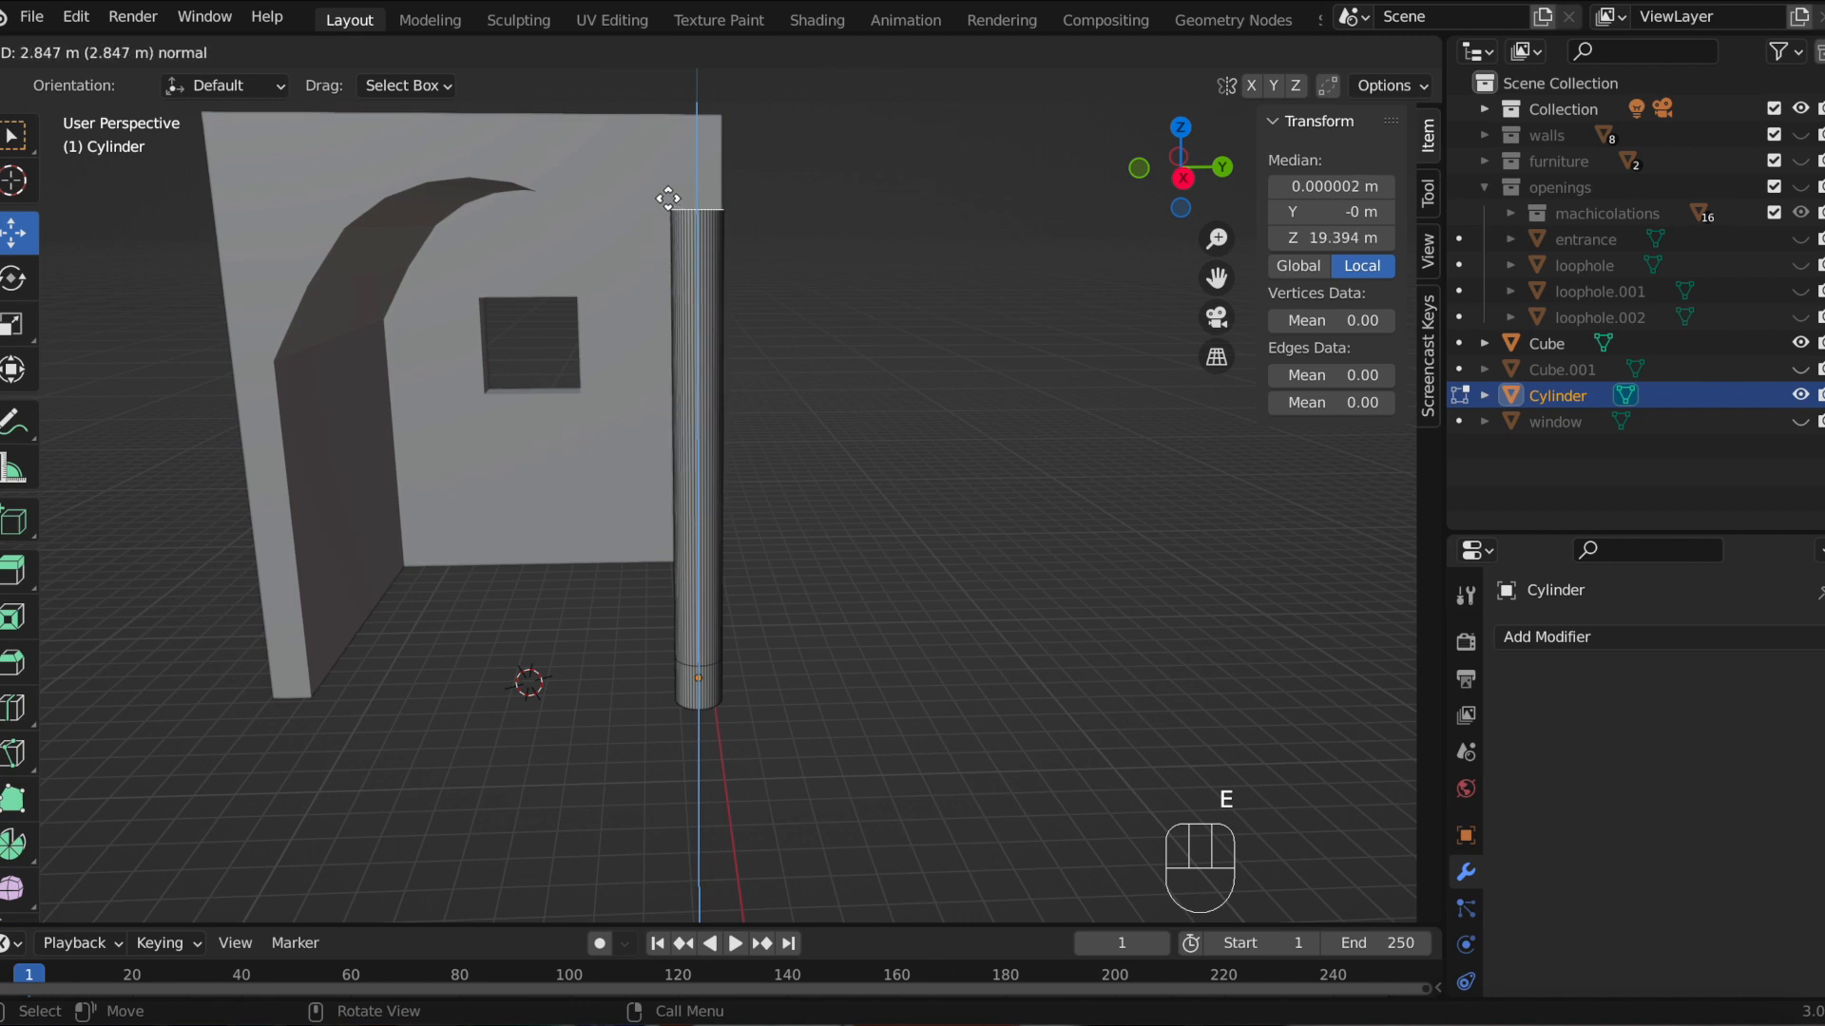
{"action": "left_click", "coordinate": [637, 137]}
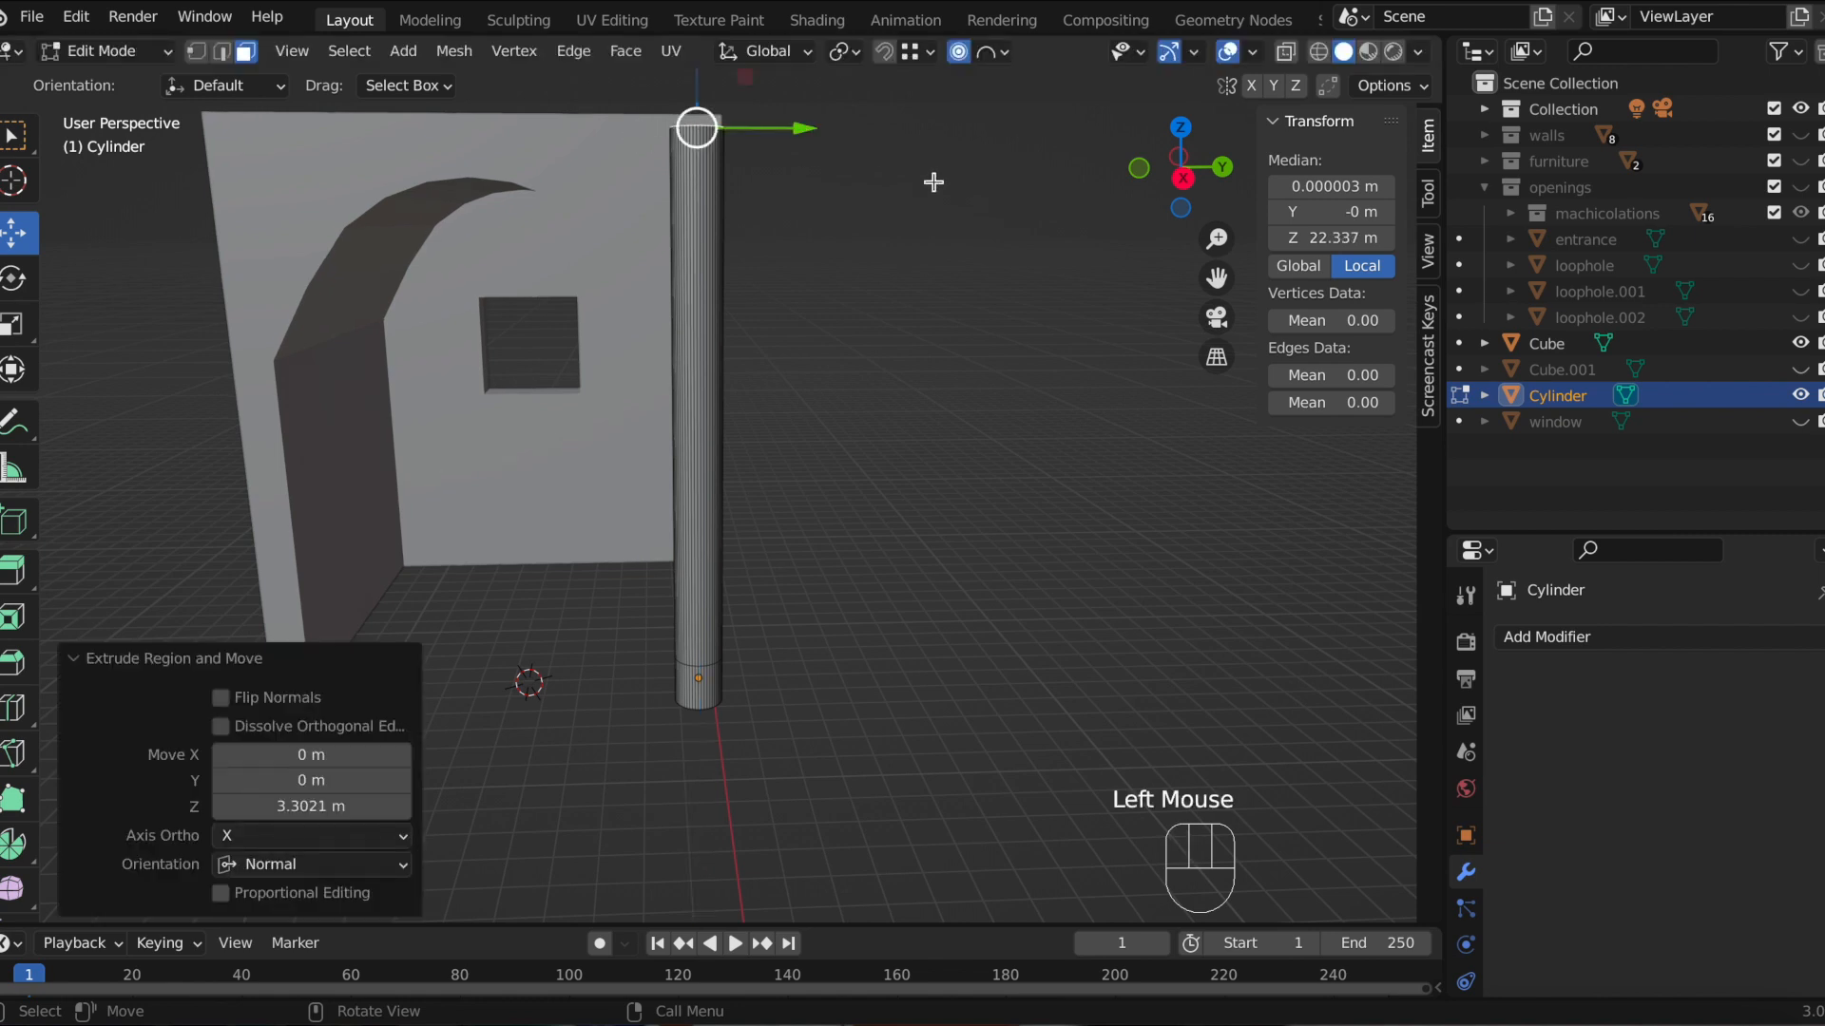
{"action": "scroll", "coordinate": [967, 294], "scroll_direction": "down", "scroll_amount": 2}
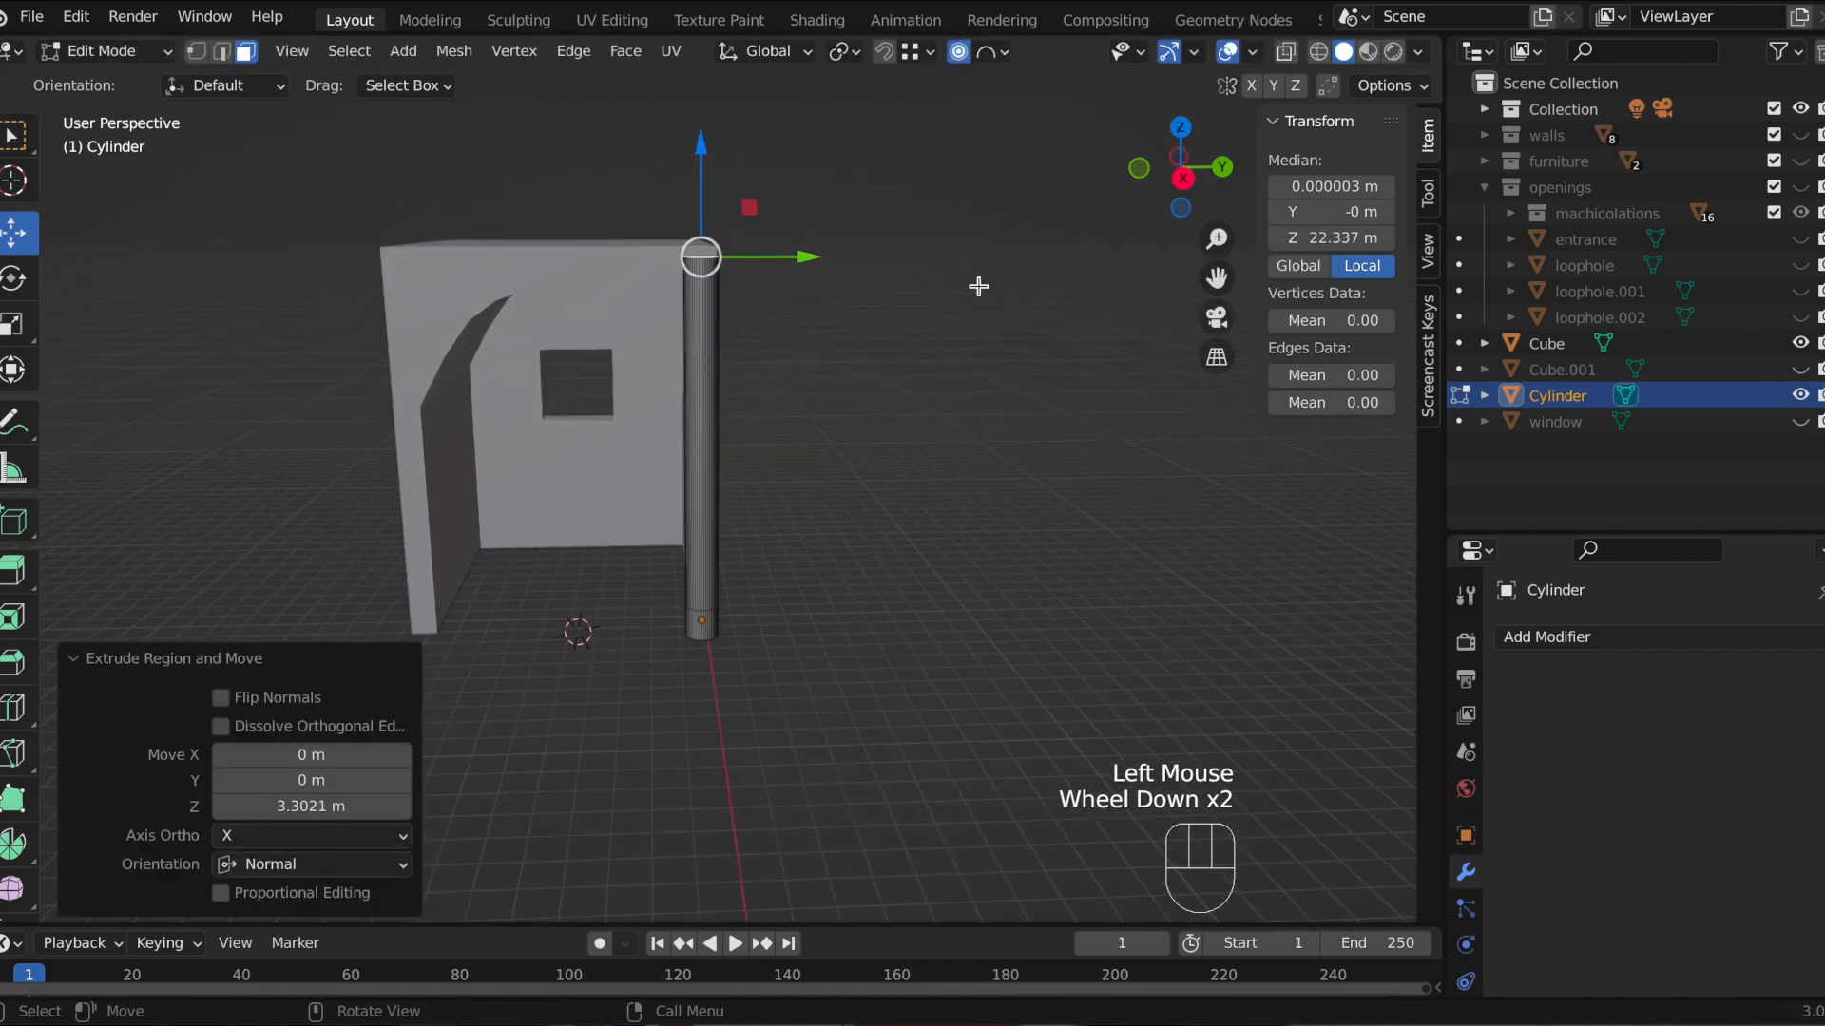
{"action": "middle_click_drag", "start_coordinate": [978, 285], "coordinate": [929, 274]}
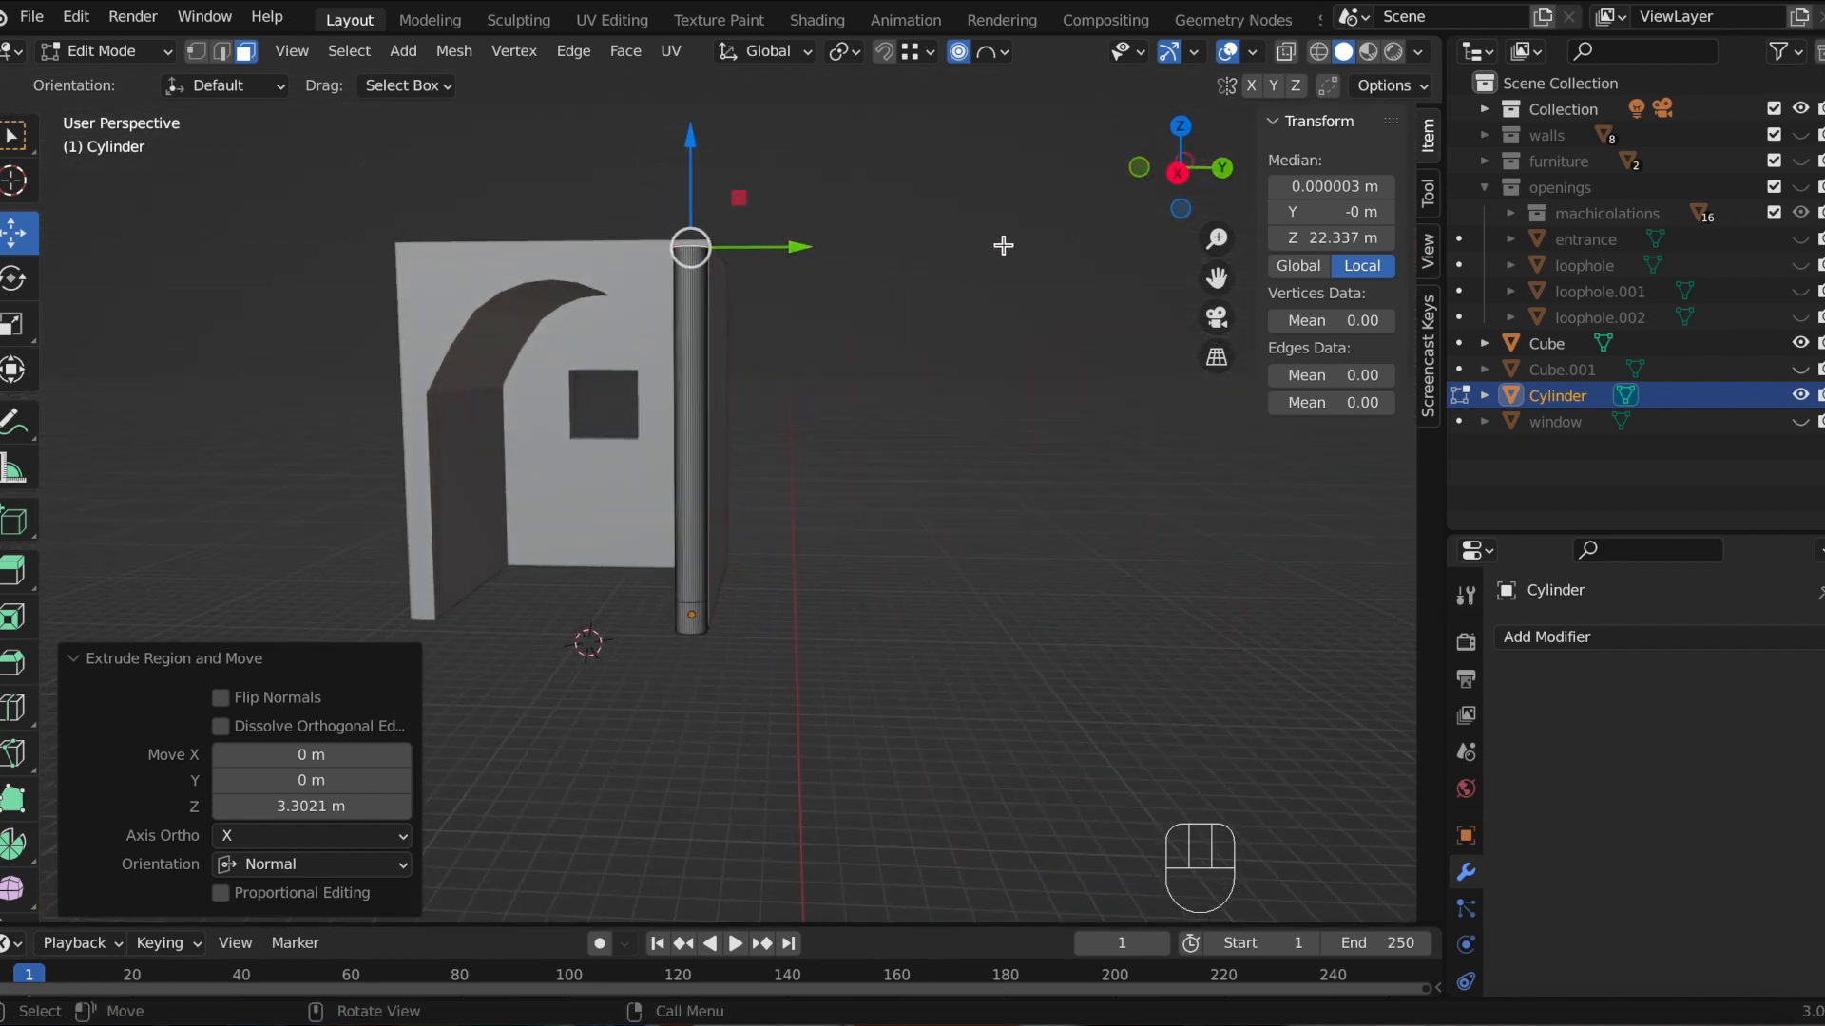
{"action": "key", "text": "Tab"}
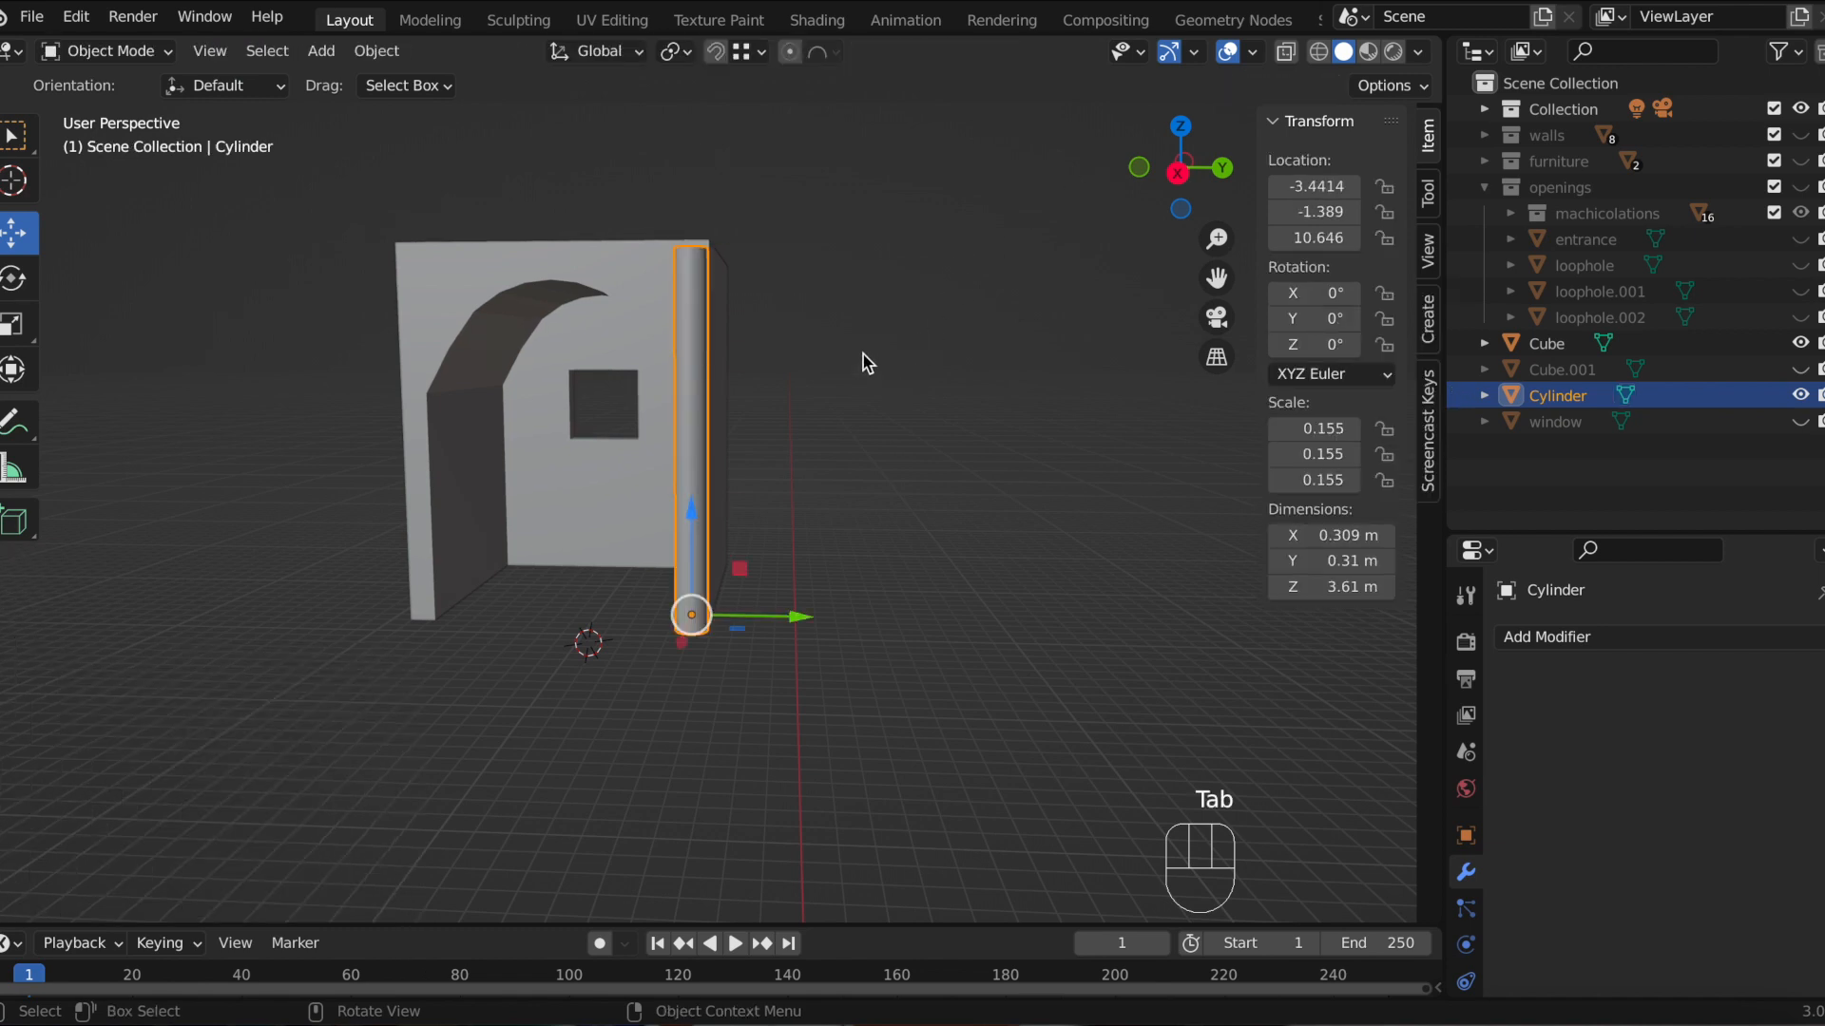
Step: Add a cube and scale it down uniformly to about 0.173
{"action": "scroll", "coordinate": [863, 356], "scroll_direction": "up", "scroll_amount": 2}
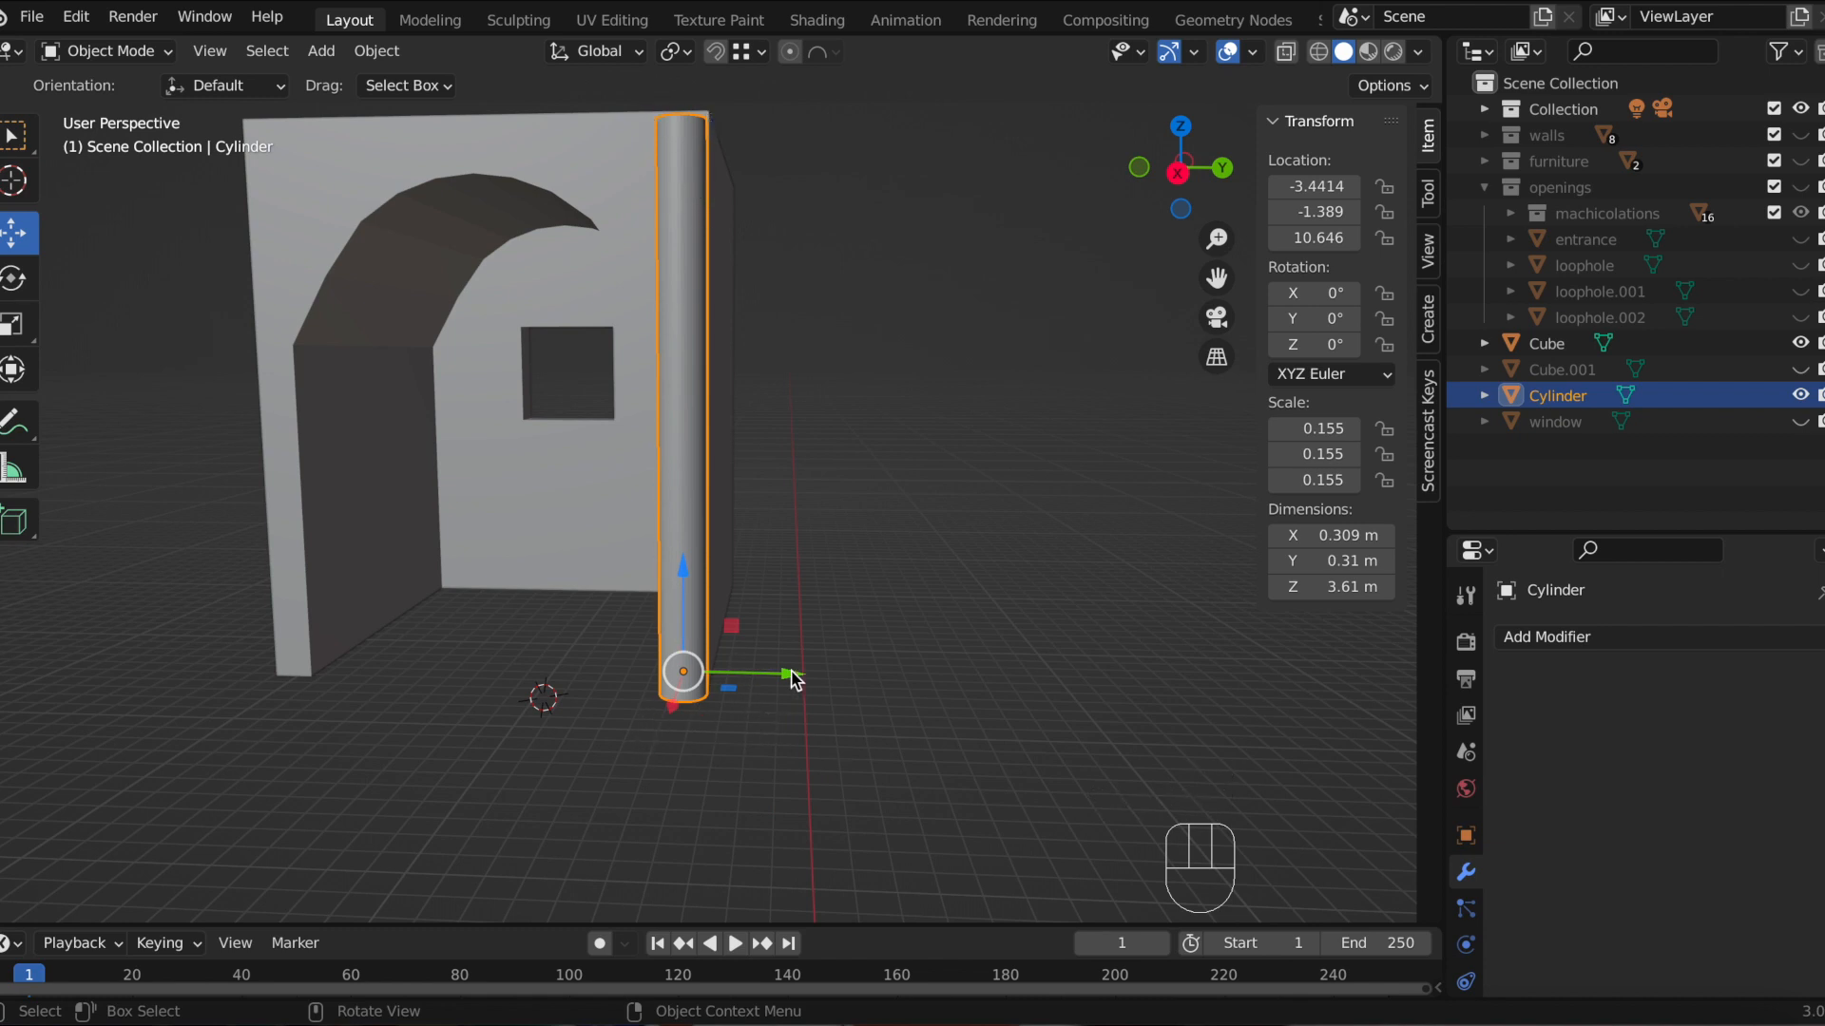
{"action": "scroll", "coordinate": [924, 431], "scroll_direction": "down", "scroll_amount": 2}
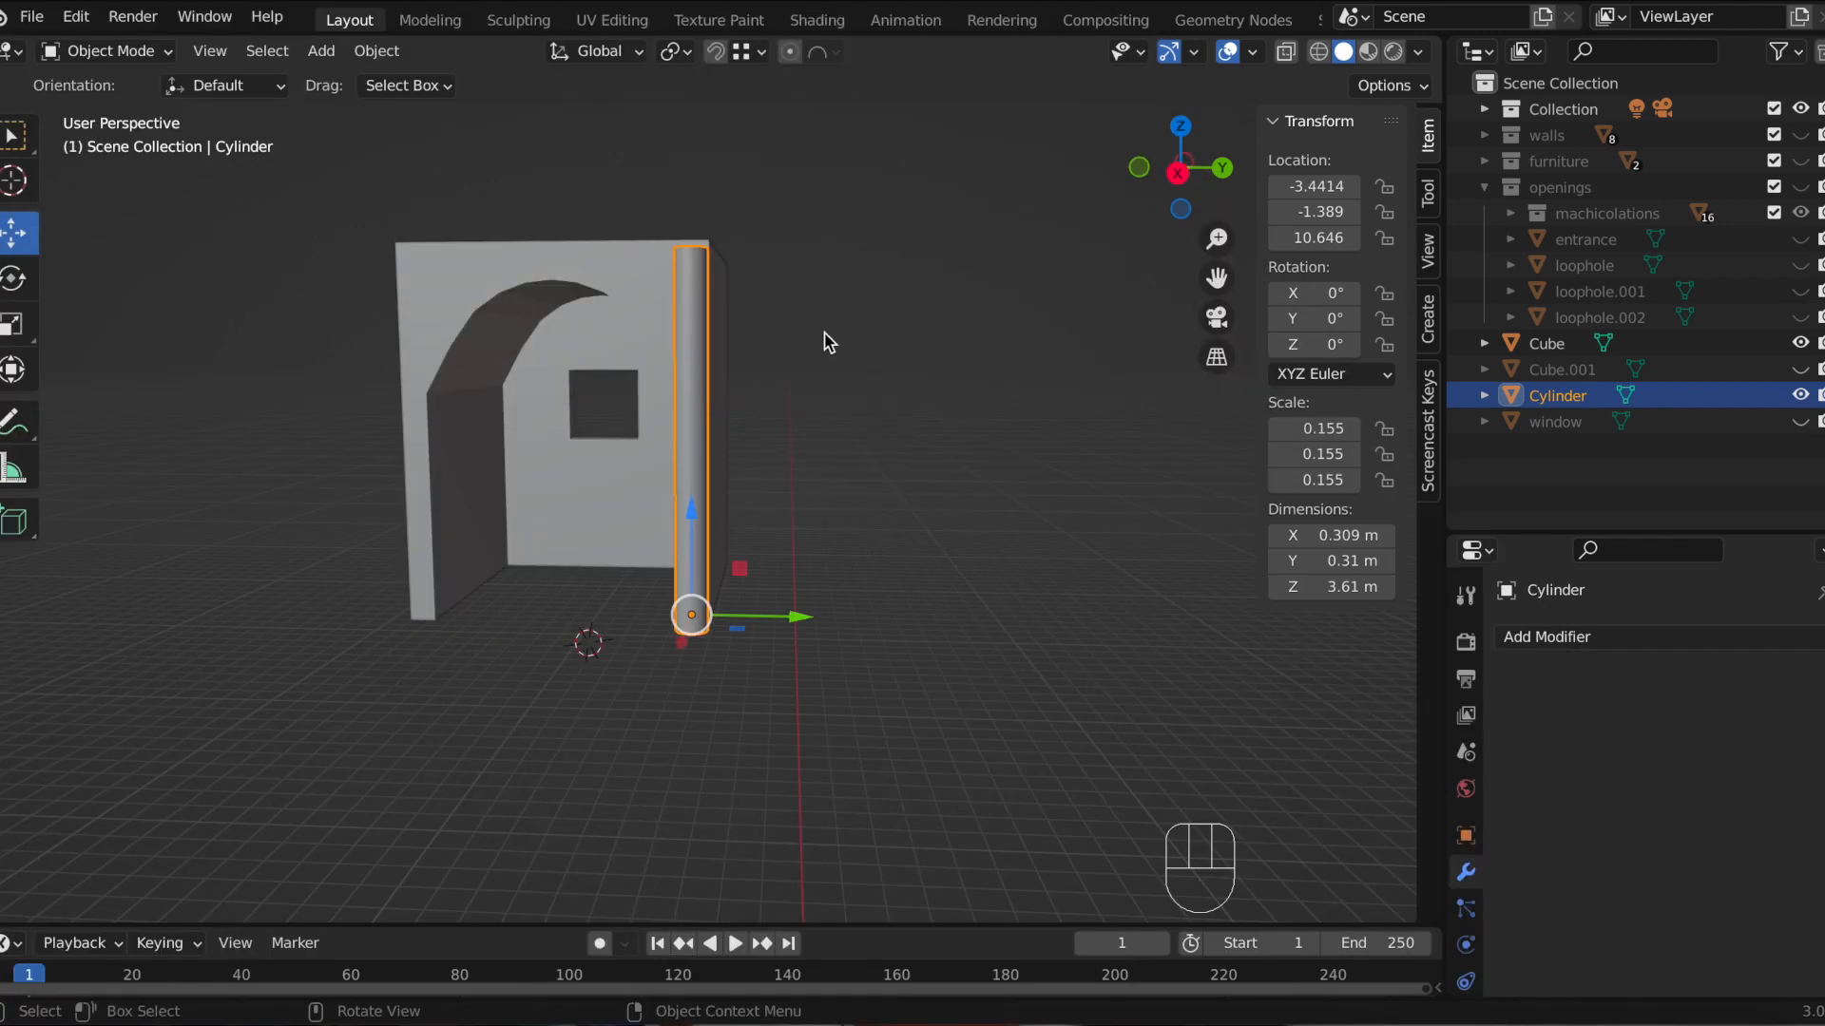
{"action": "left_click", "coordinate": [912, 392]}
{"action": "key", "text": "shift+a"}
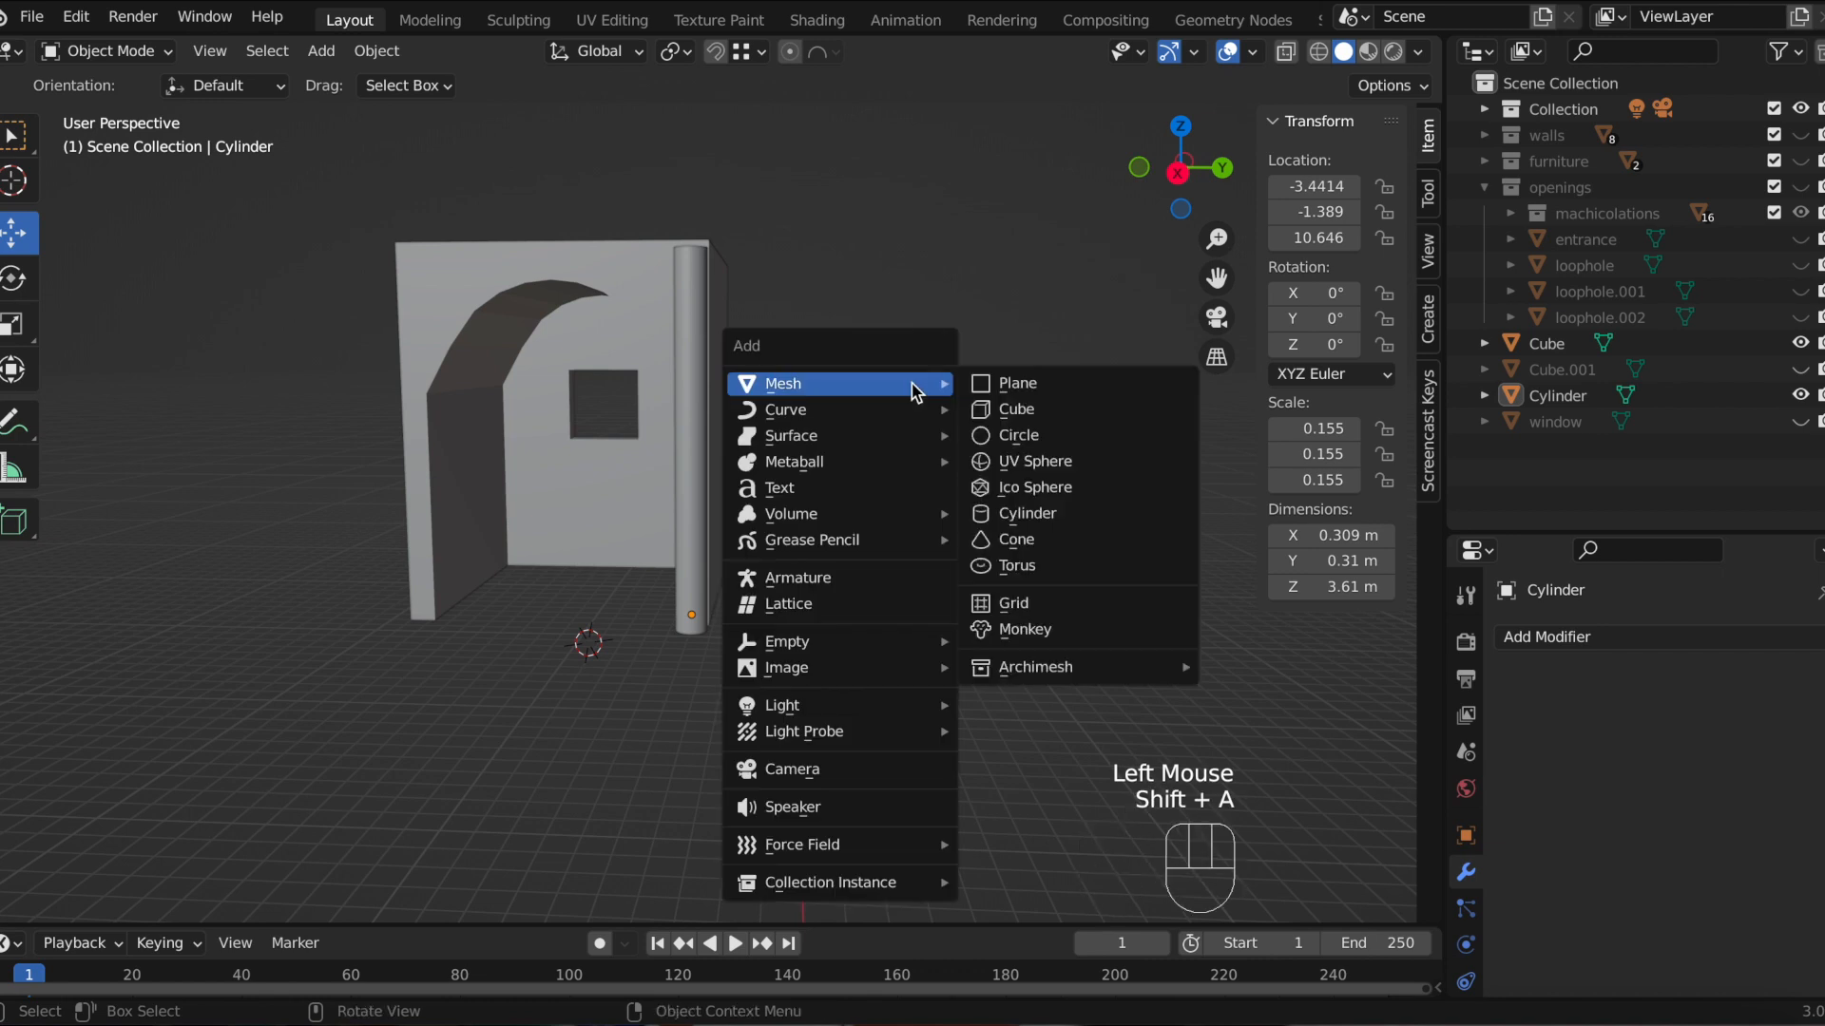
{"action": "left_click", "coordinate": [1012, 409]}
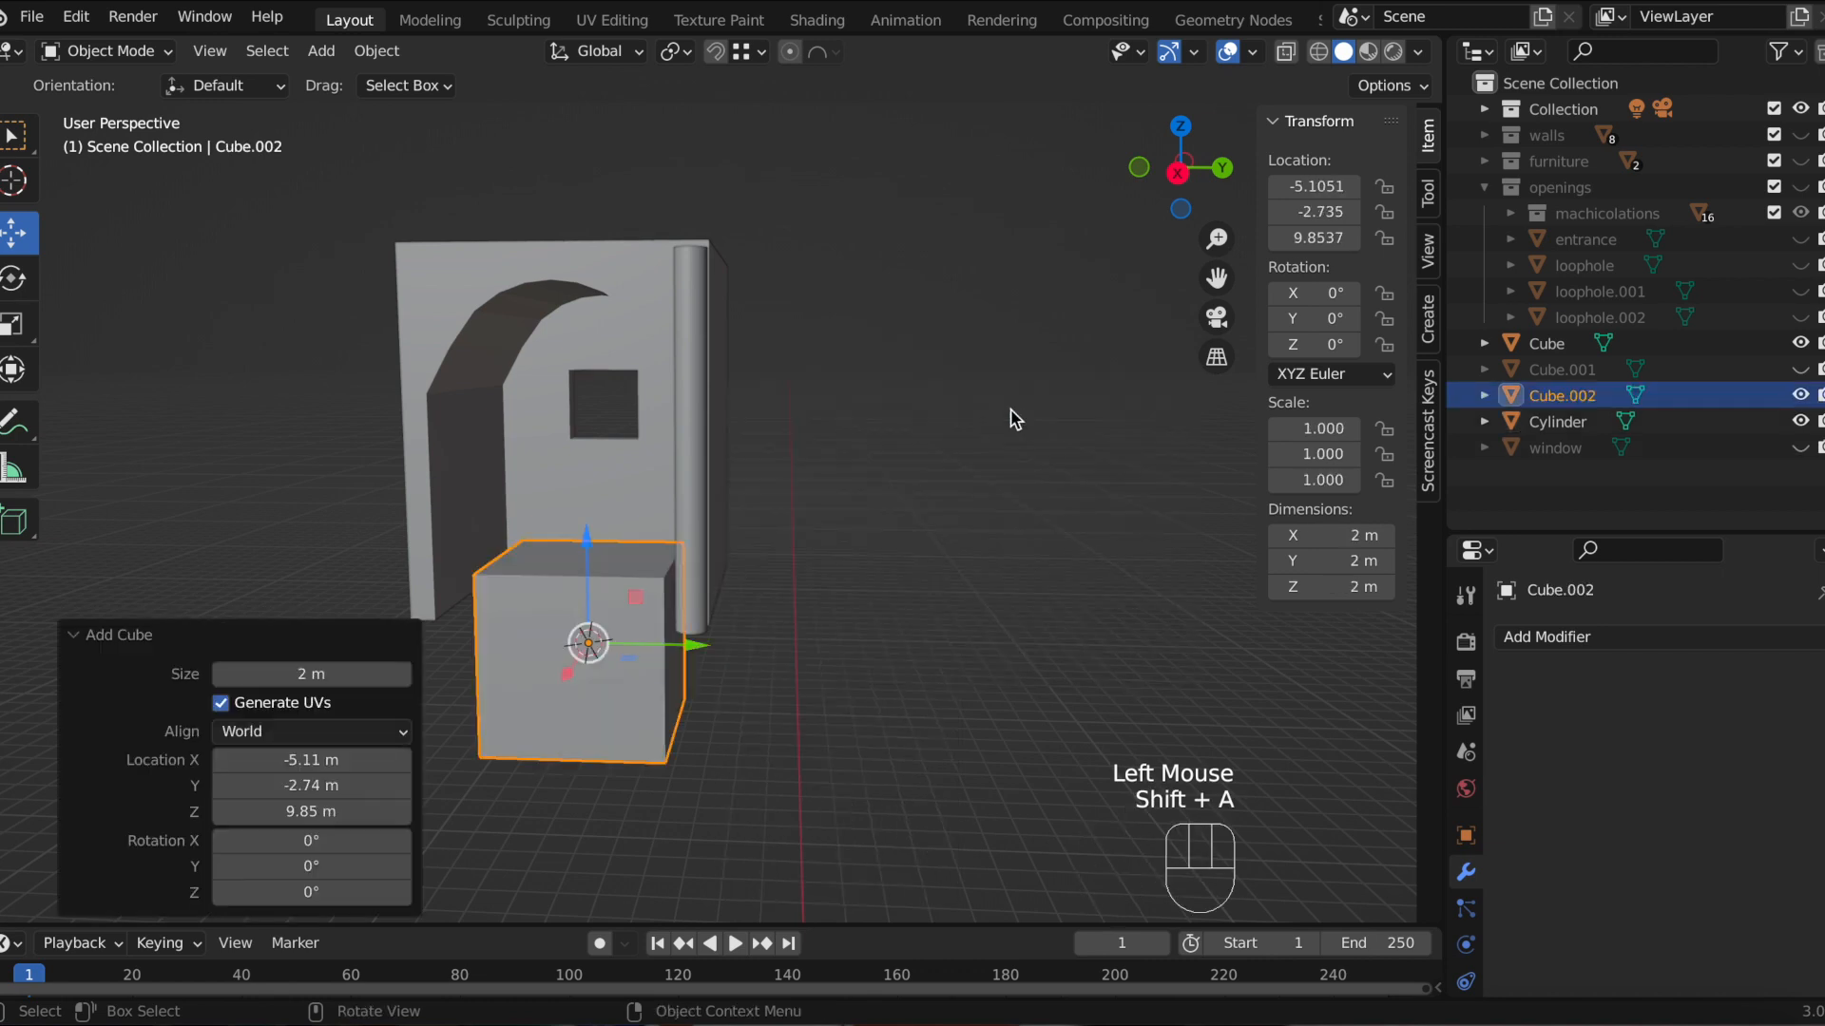
{"action": "key", "text": "s"}
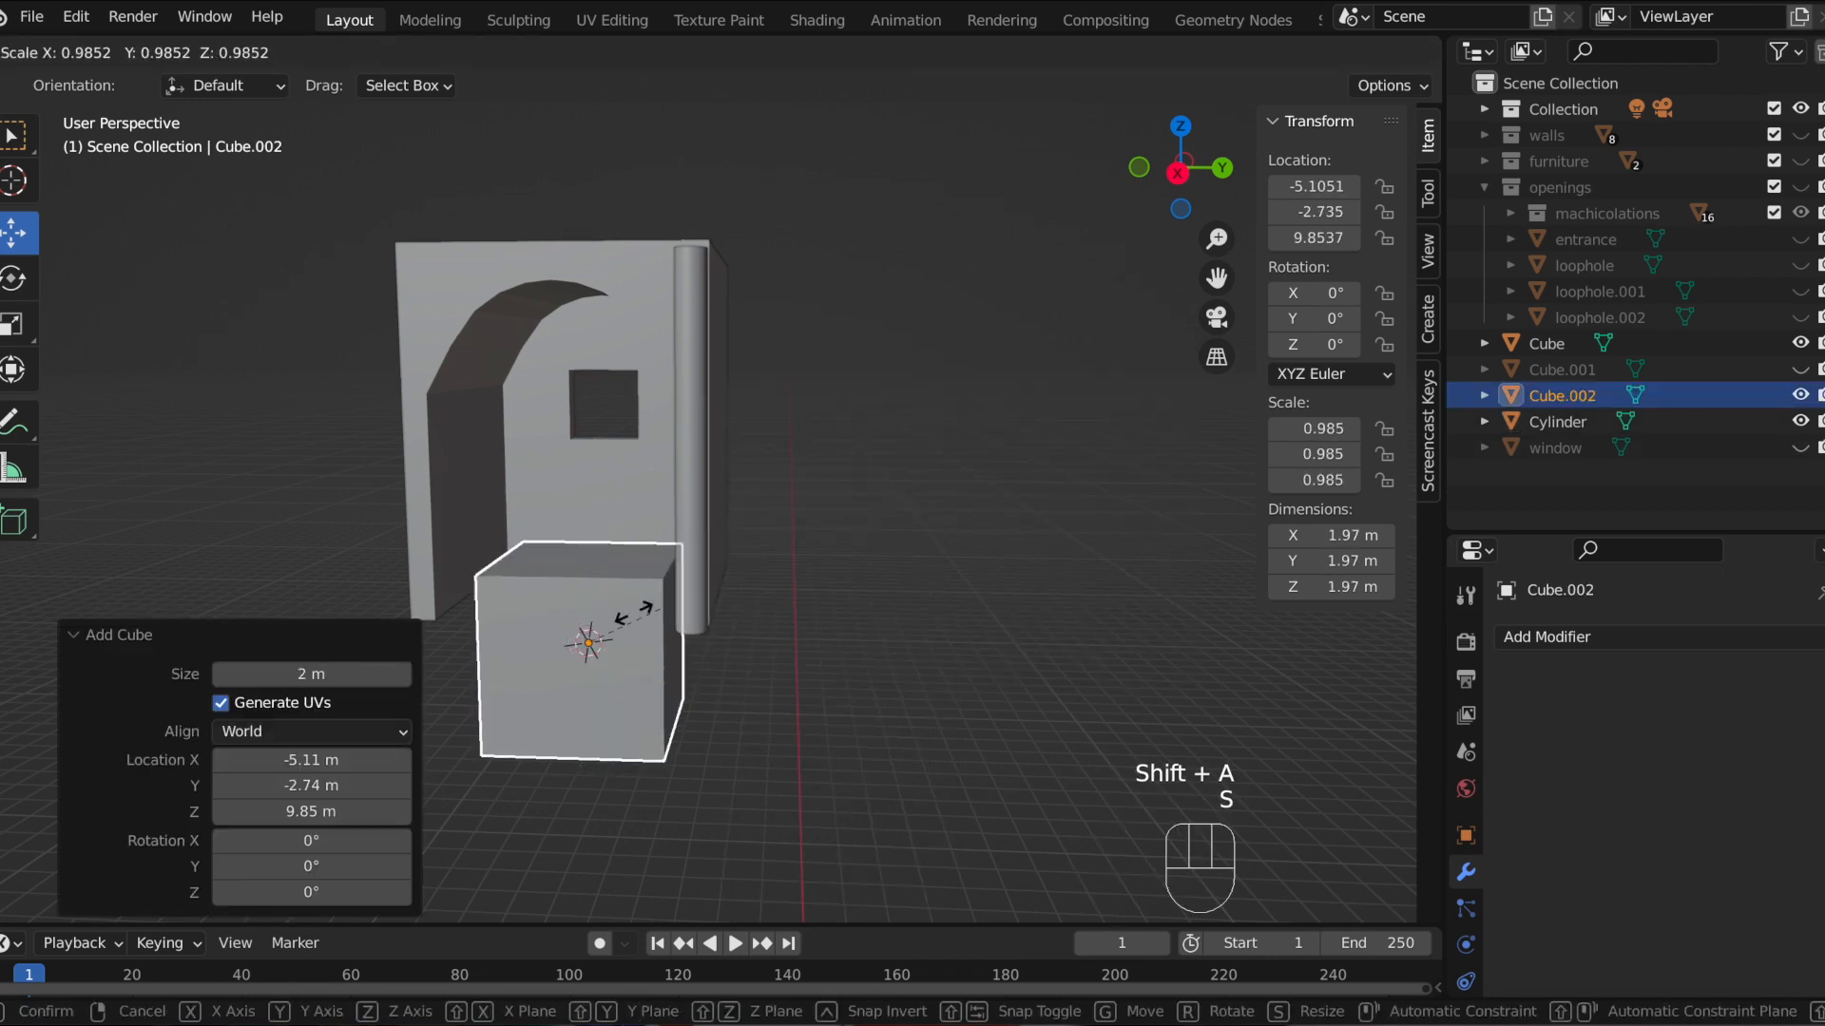
{"action": "left_click", "coordinate": [588, 645]}
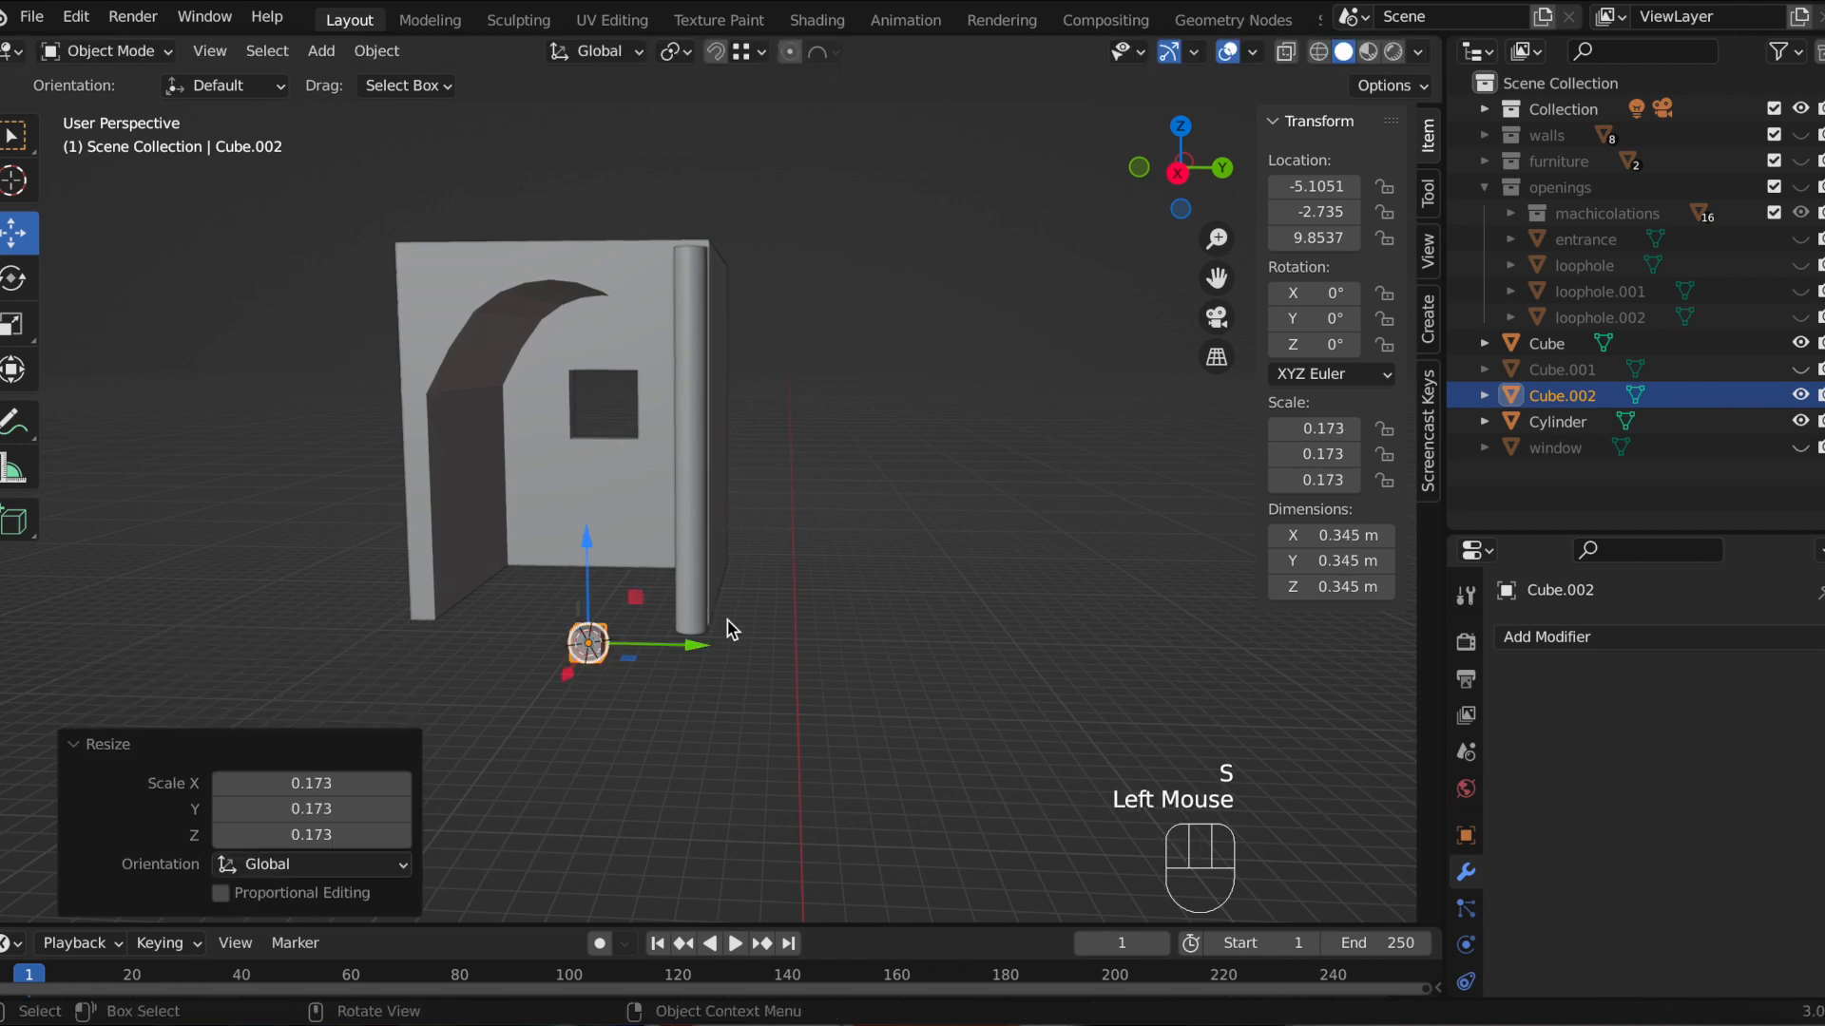
Step: Flatten the new cube along Z to about 0.07 m thick
{"action": "scroll", "coordinate": [724, 635], "scroll_direction": "up", "scroll_amount": 2}
{"action": "key", "text": "s"}
{"action": "key", "text": "z"}
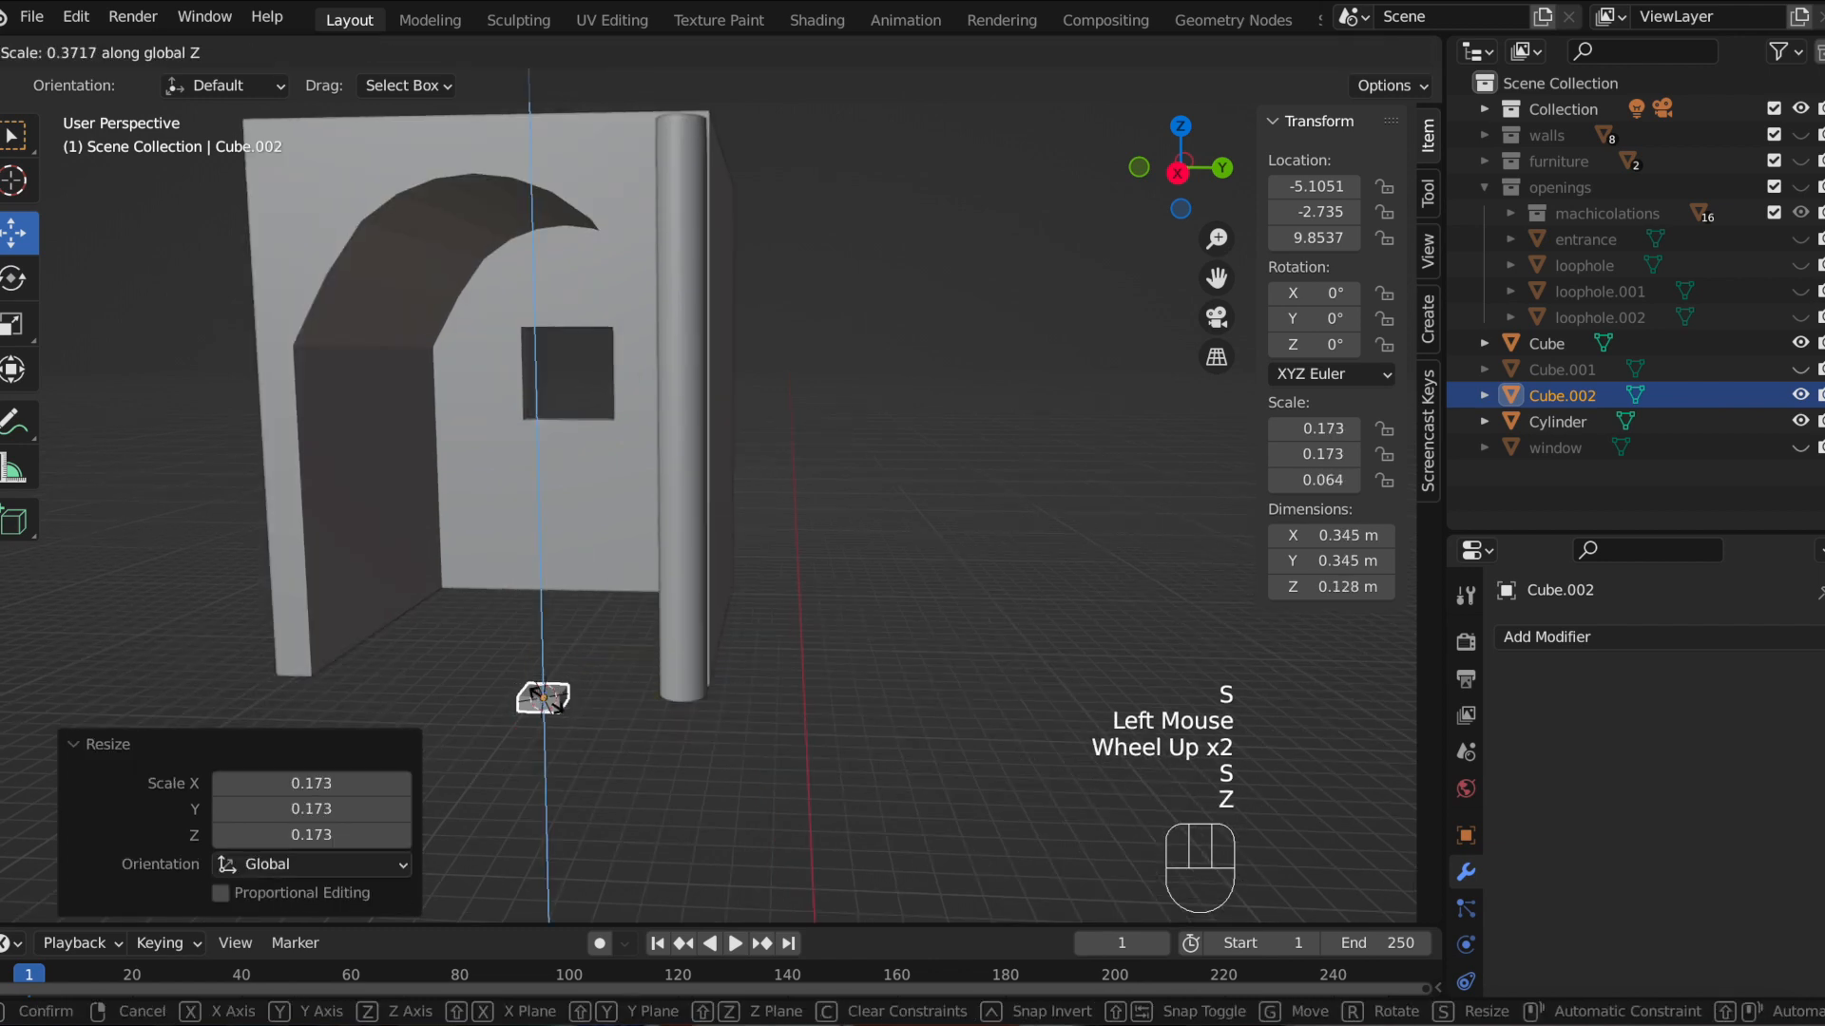
{"action": "left_click", "coordinate": [543, 701]}
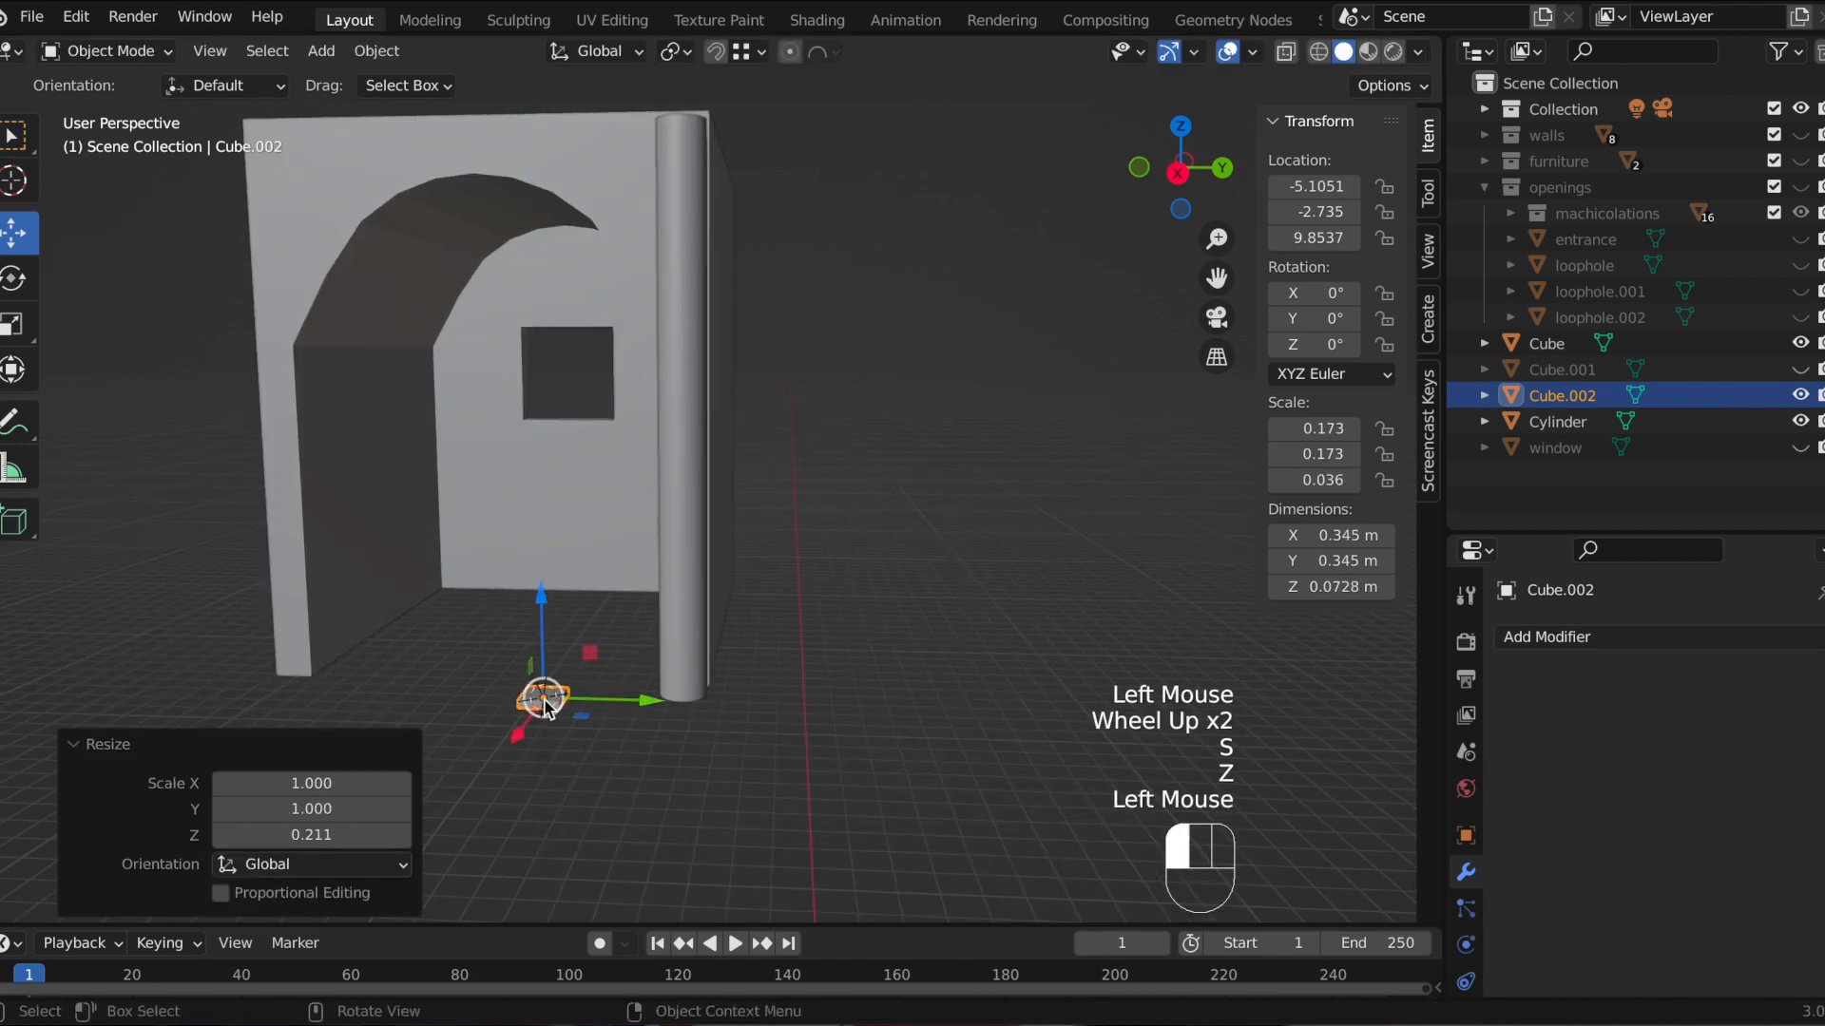
Step: Move the flat cube along Y toward the column and raise it about 0.57 m along Z
{"action": "left_click_drag", "start_coordinate": [644, 694], "coordinate": [800, 709]}
{"action": "left_click", "coordinate": [1178, 172]}
{"action": "scroll", "coordinate": [655, 708], "scroll_direction": "up", "scroll_amount": 1}
{"action": "left_click_drag", "start_coordinate": [656, 708], "coordinate": [668, 601]}
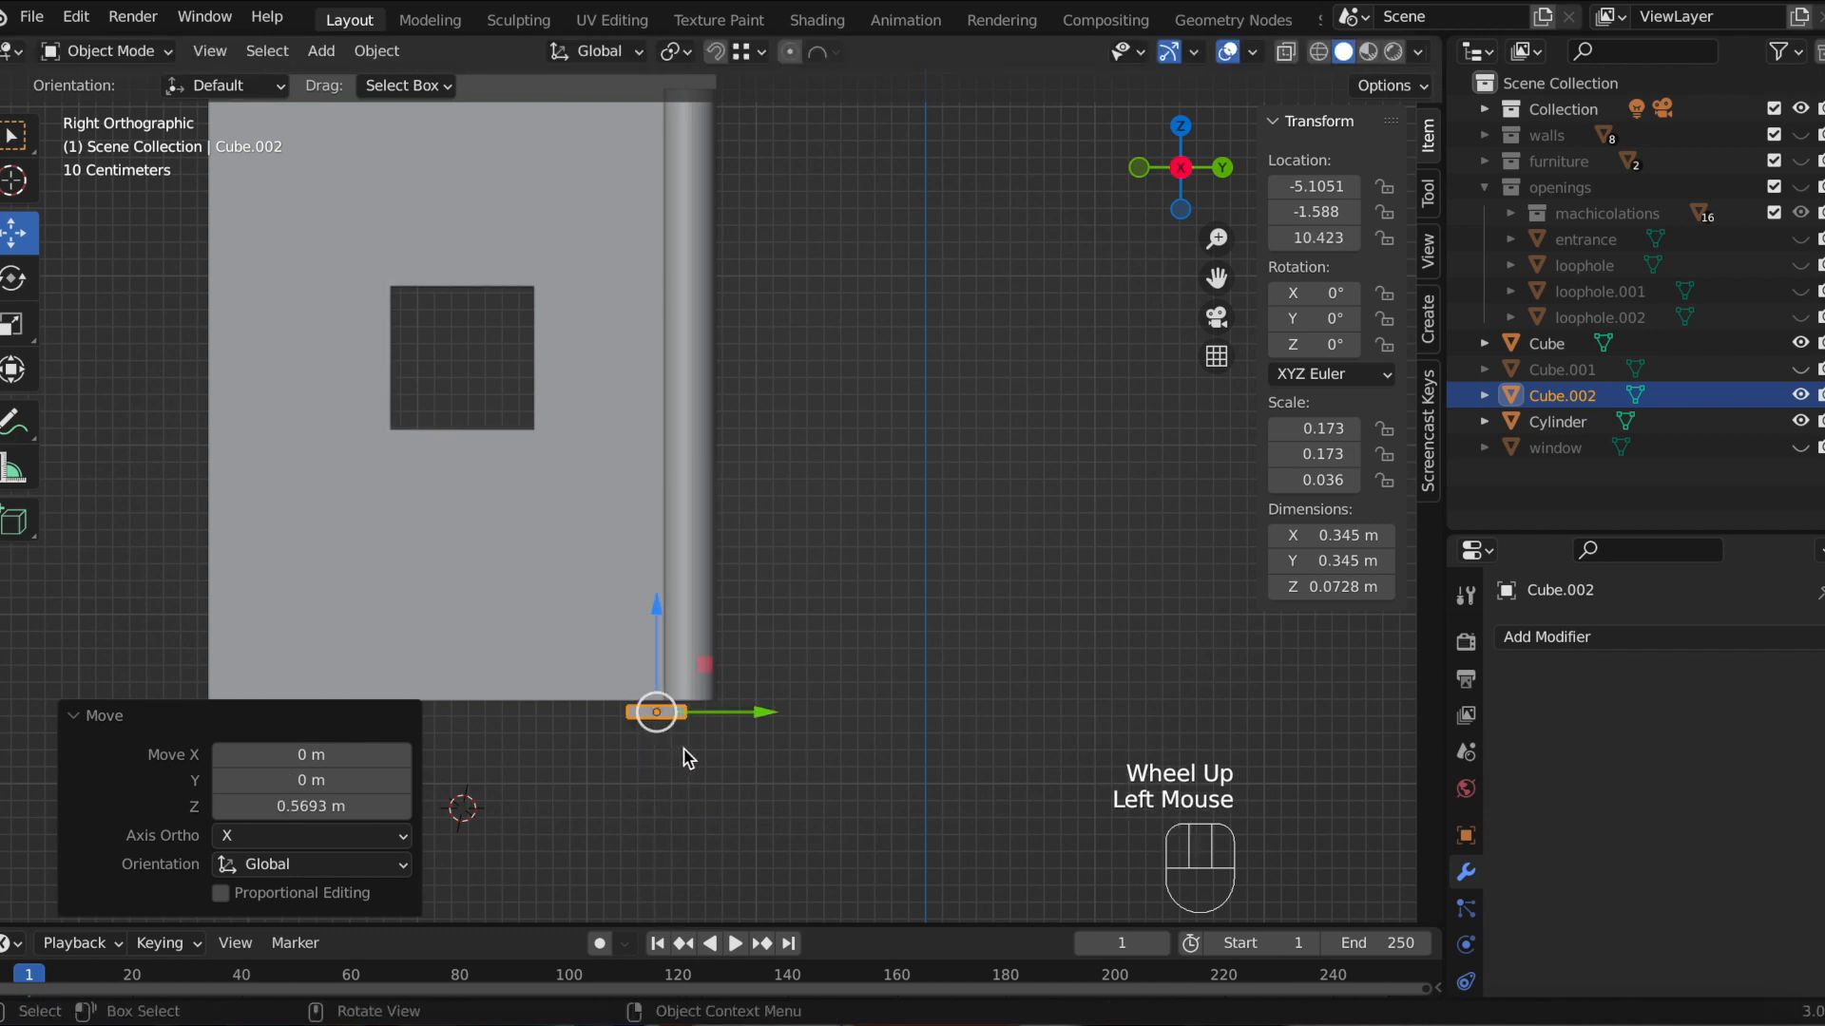
Step: Snap the flat cube's height to the column's base and shift it about 0.19 m along Y beneath it
{"action": "key", "text": "g"}
{"action": "key", "text": "z"}
{"action": "key", "text": "ctrl"}
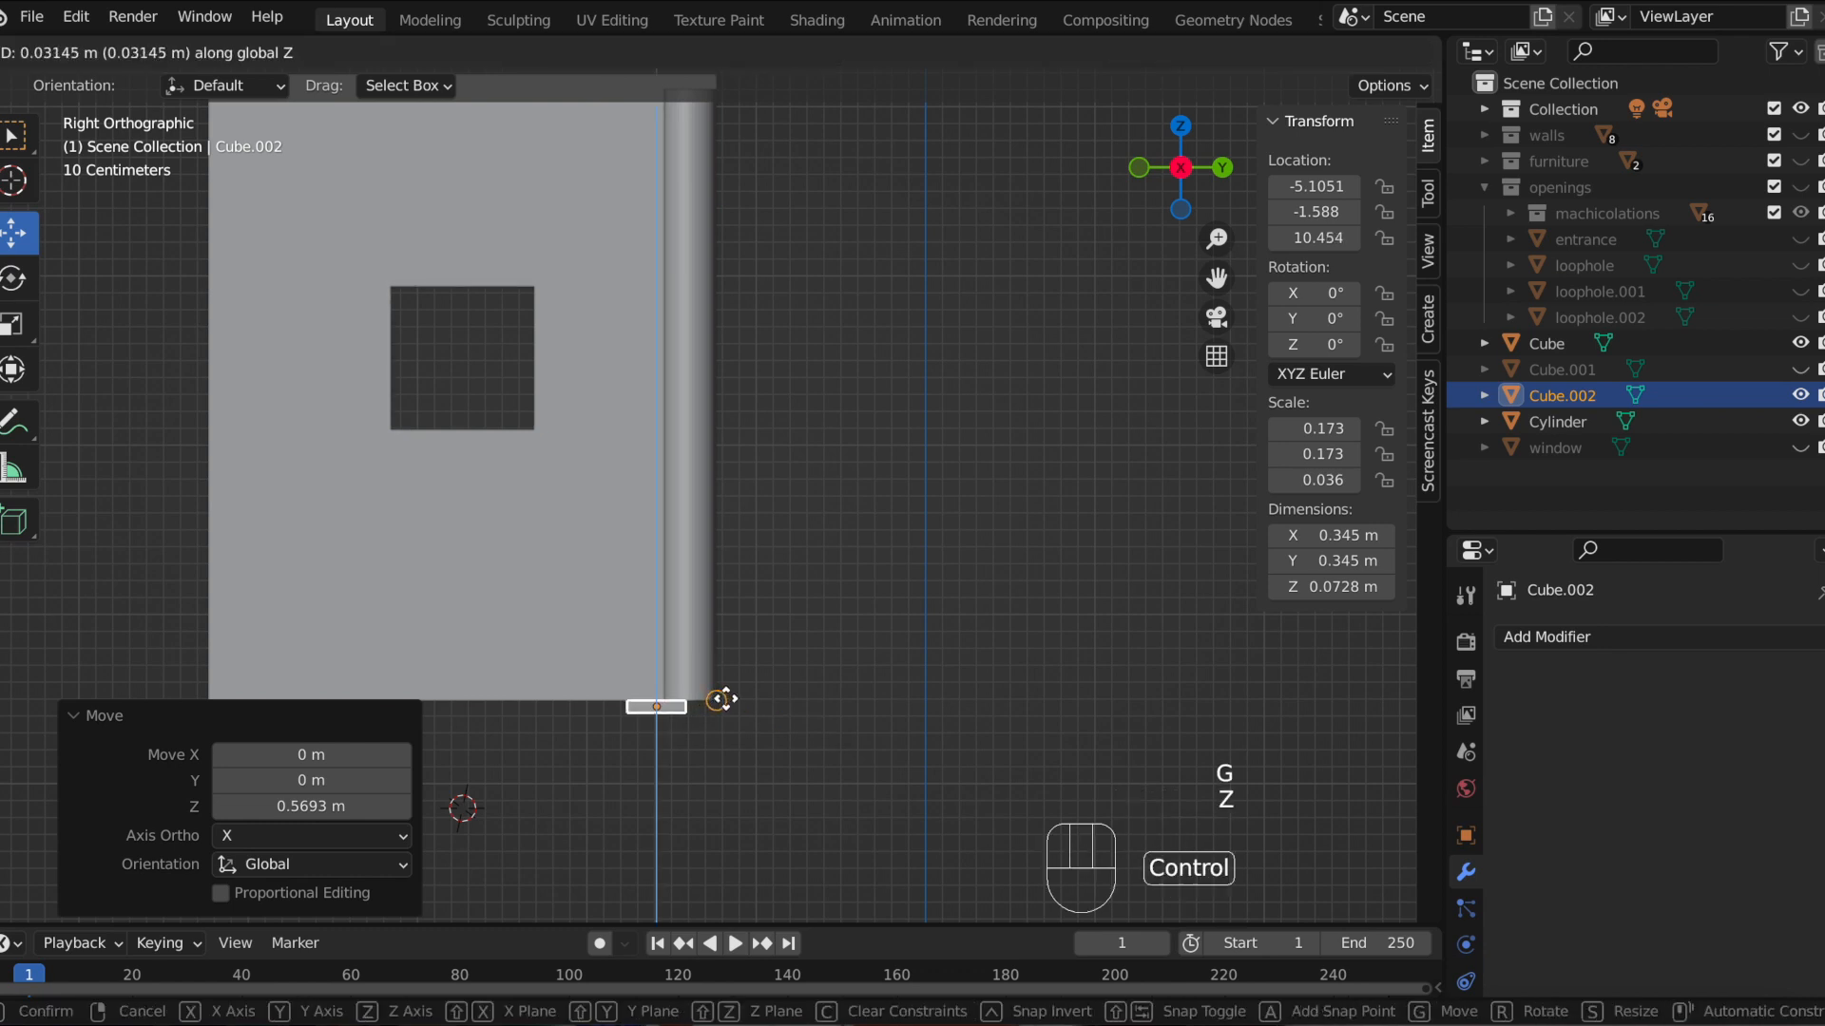
{"action": "left_click", "coordinate": [726, 700], "text": "ctrl"}
{"action": "scroll", "coordinate": [815, 701], "scroll_direction": "up", "scroll_amount": 2}
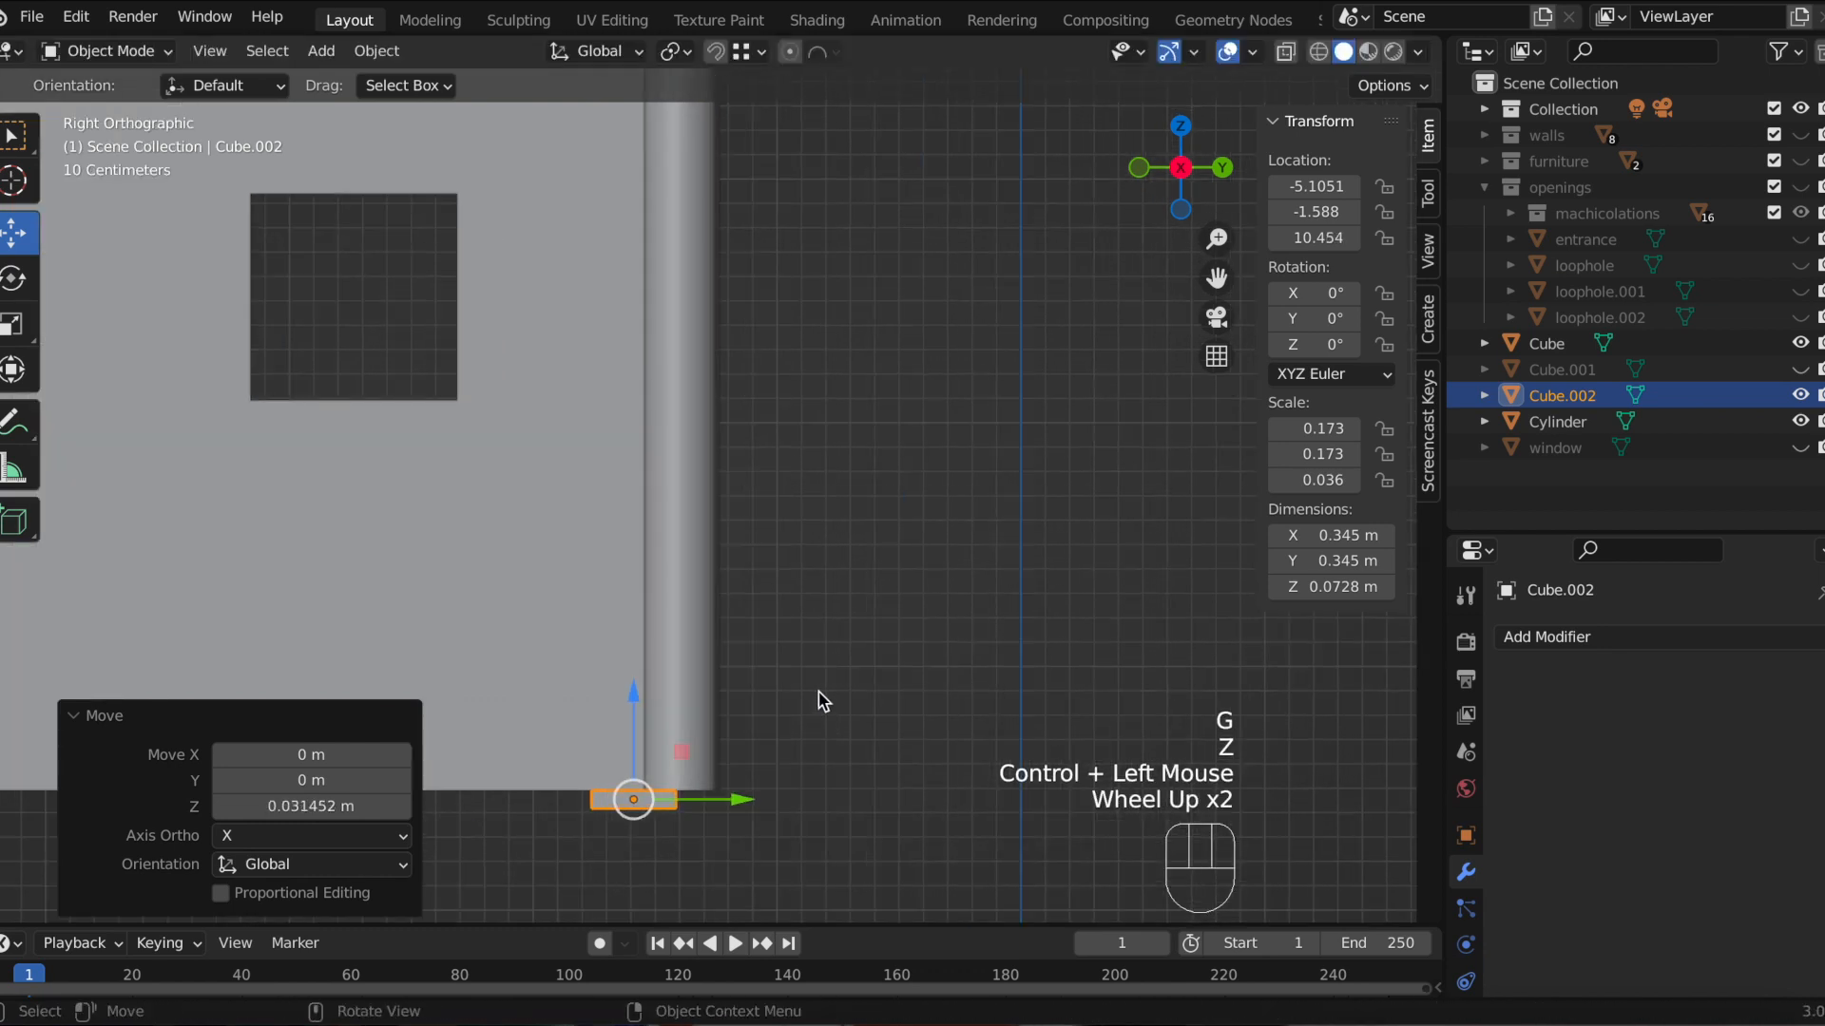
{"action": "left_click", "coordinate": [1216, 277]}
{"action": "left_click_drag", "start_coordinate": [1216, 278], "coordinate": [701, 611]}
Step: Scale the flat cube along Z by 0.605 and snap it back down to the column's base
{"action": "key", "text": "s"}
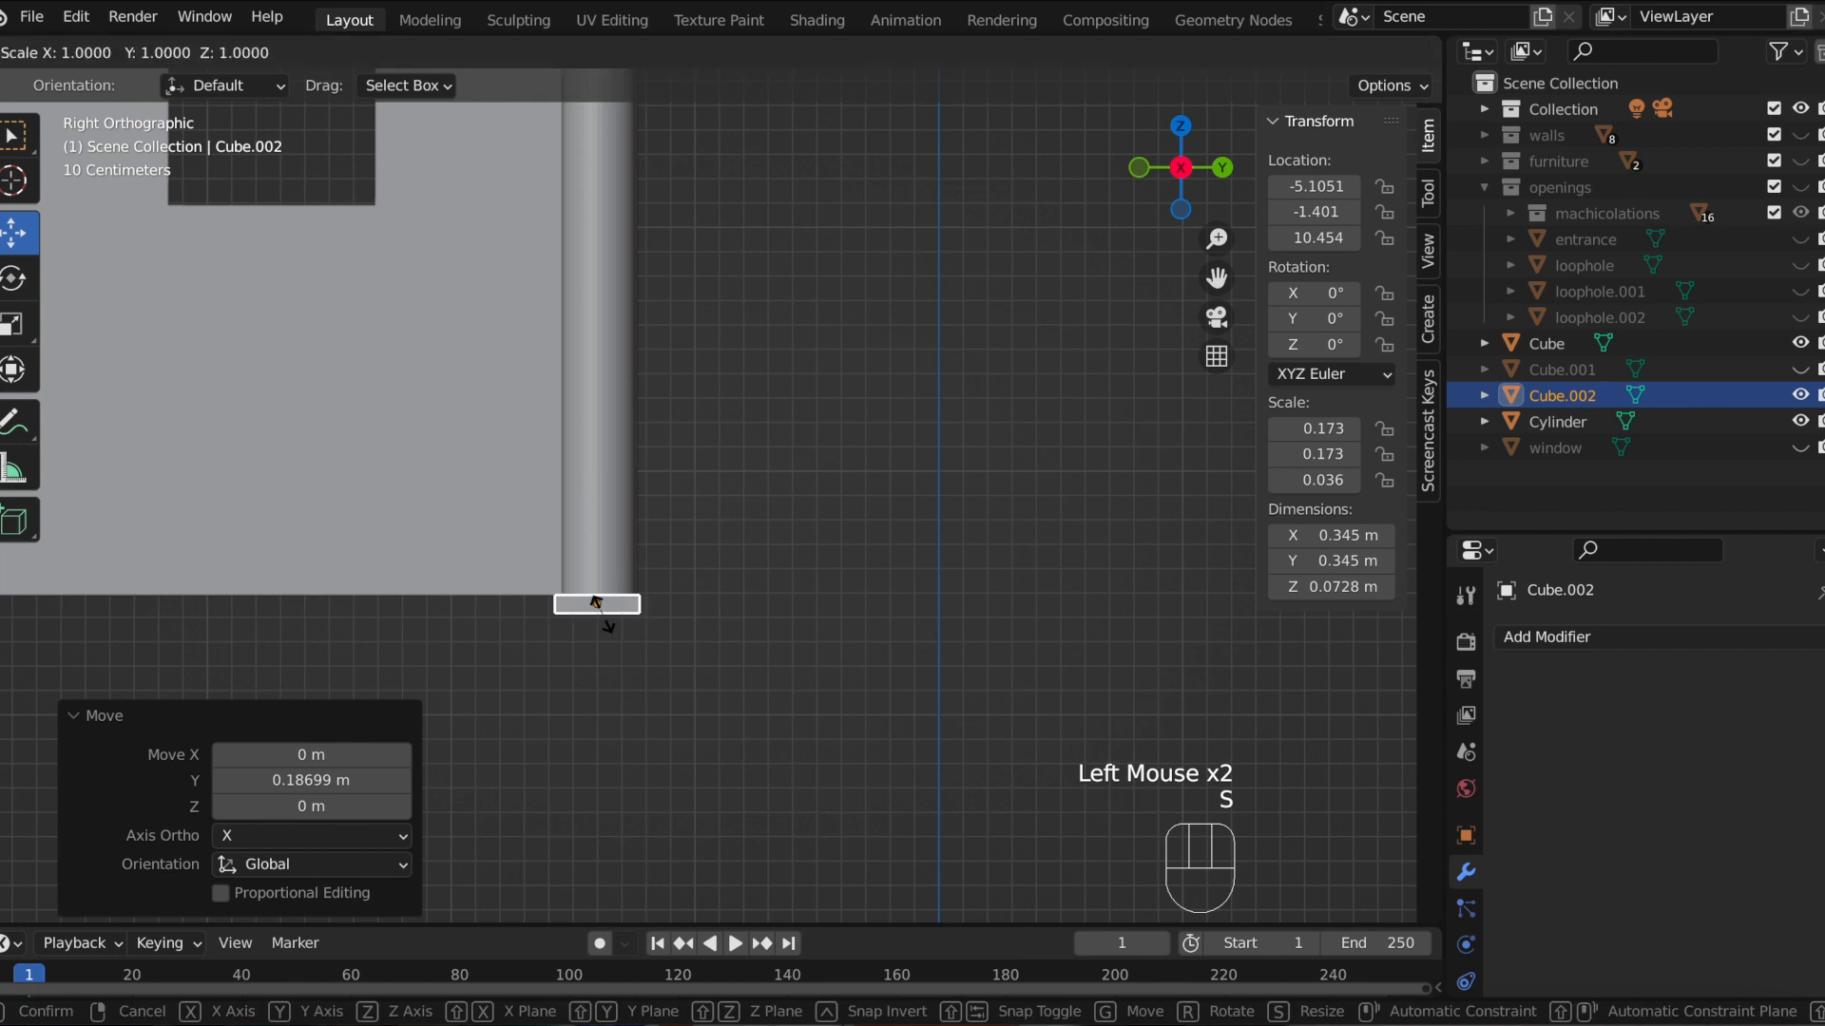
{"action": "key", "text": "z"}
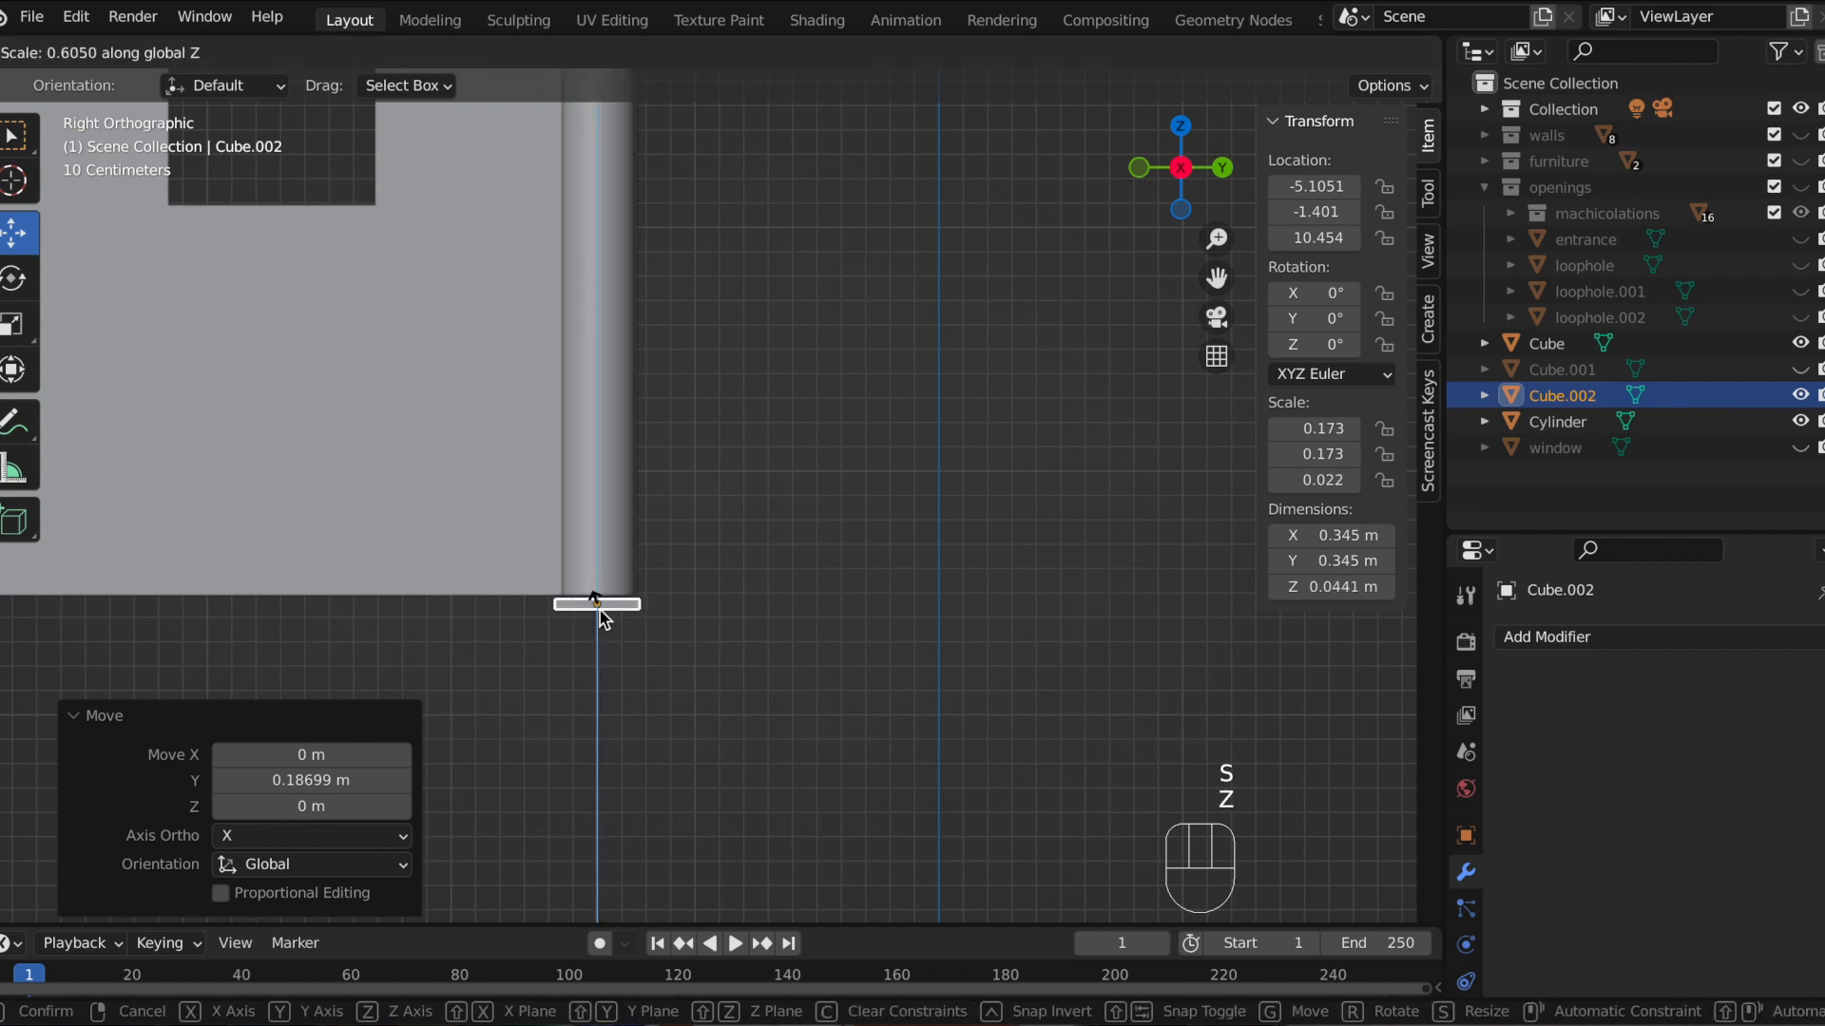
{"action": "left_click", "coordinate": [601, 610]}
{"action": "scroll", "coordinate": [646, 612], "scroll_direction": "up", "scroll_amount": 2}
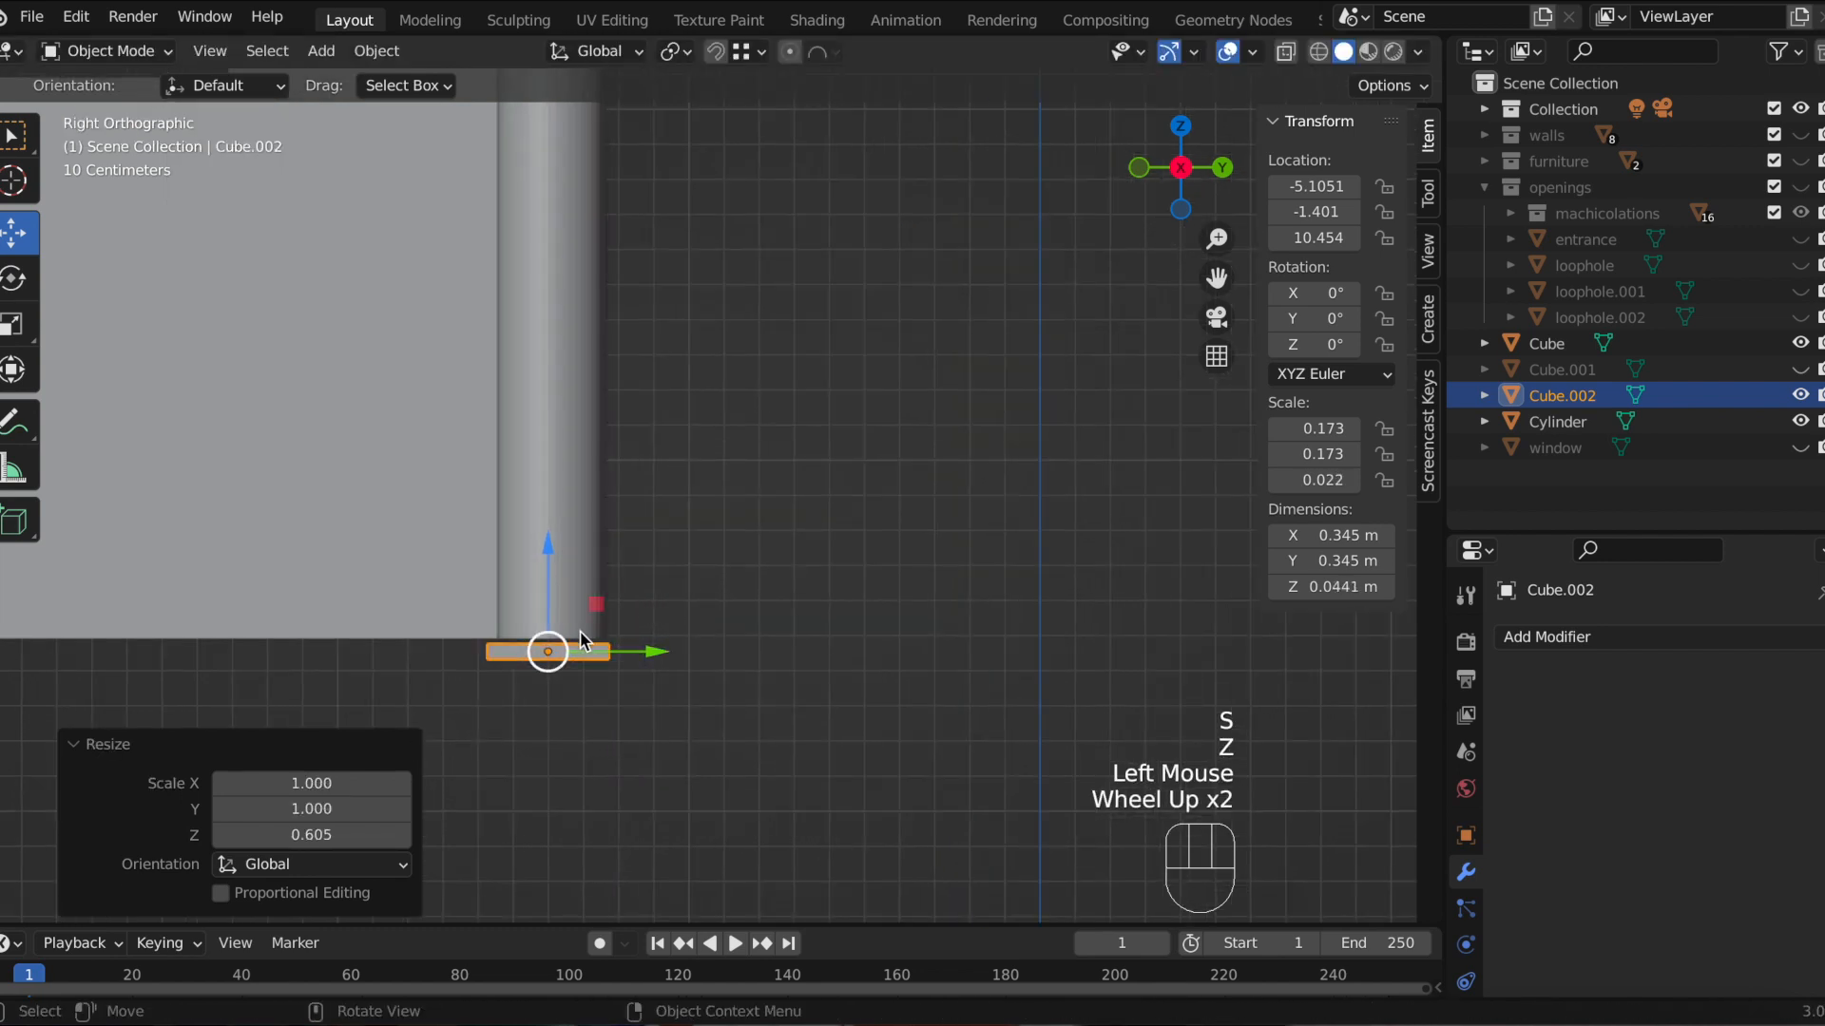
{"action": "key", "text": "g"}
{"action": "key", "text": "z"}
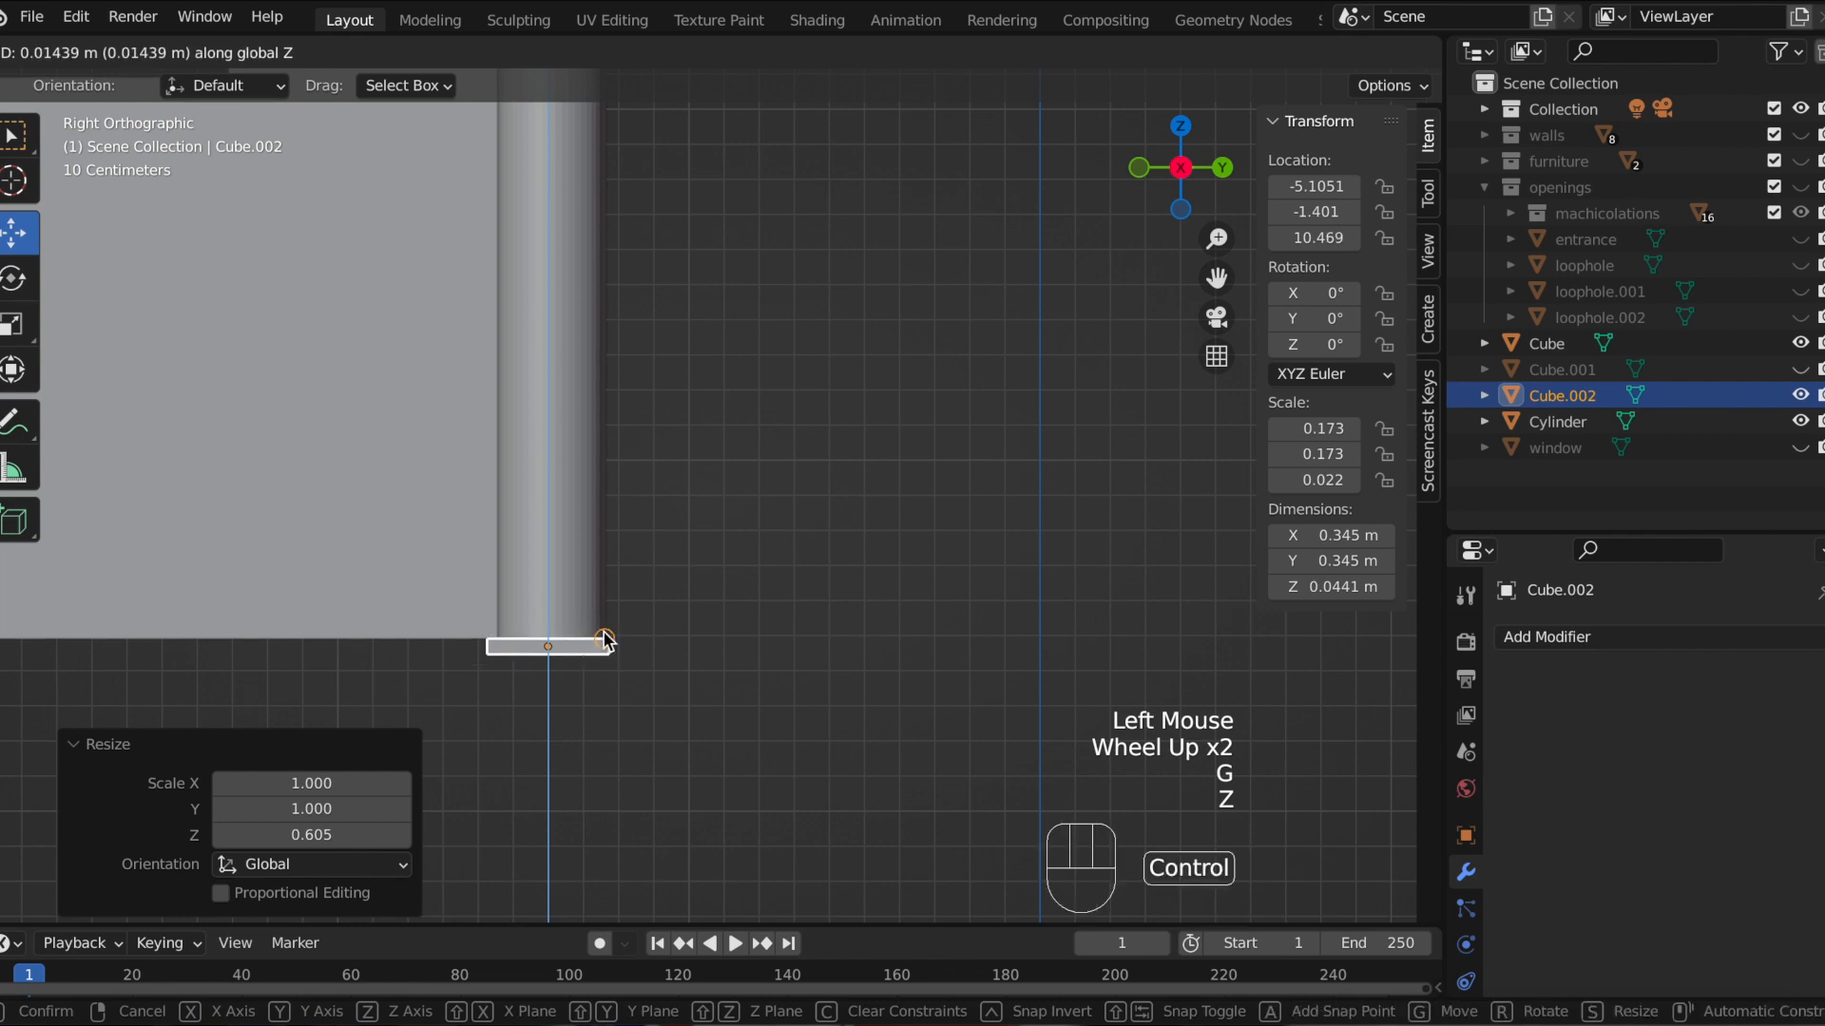
{"action": "left_click", "coordinate": [605, 640], "text": "ctrl"}
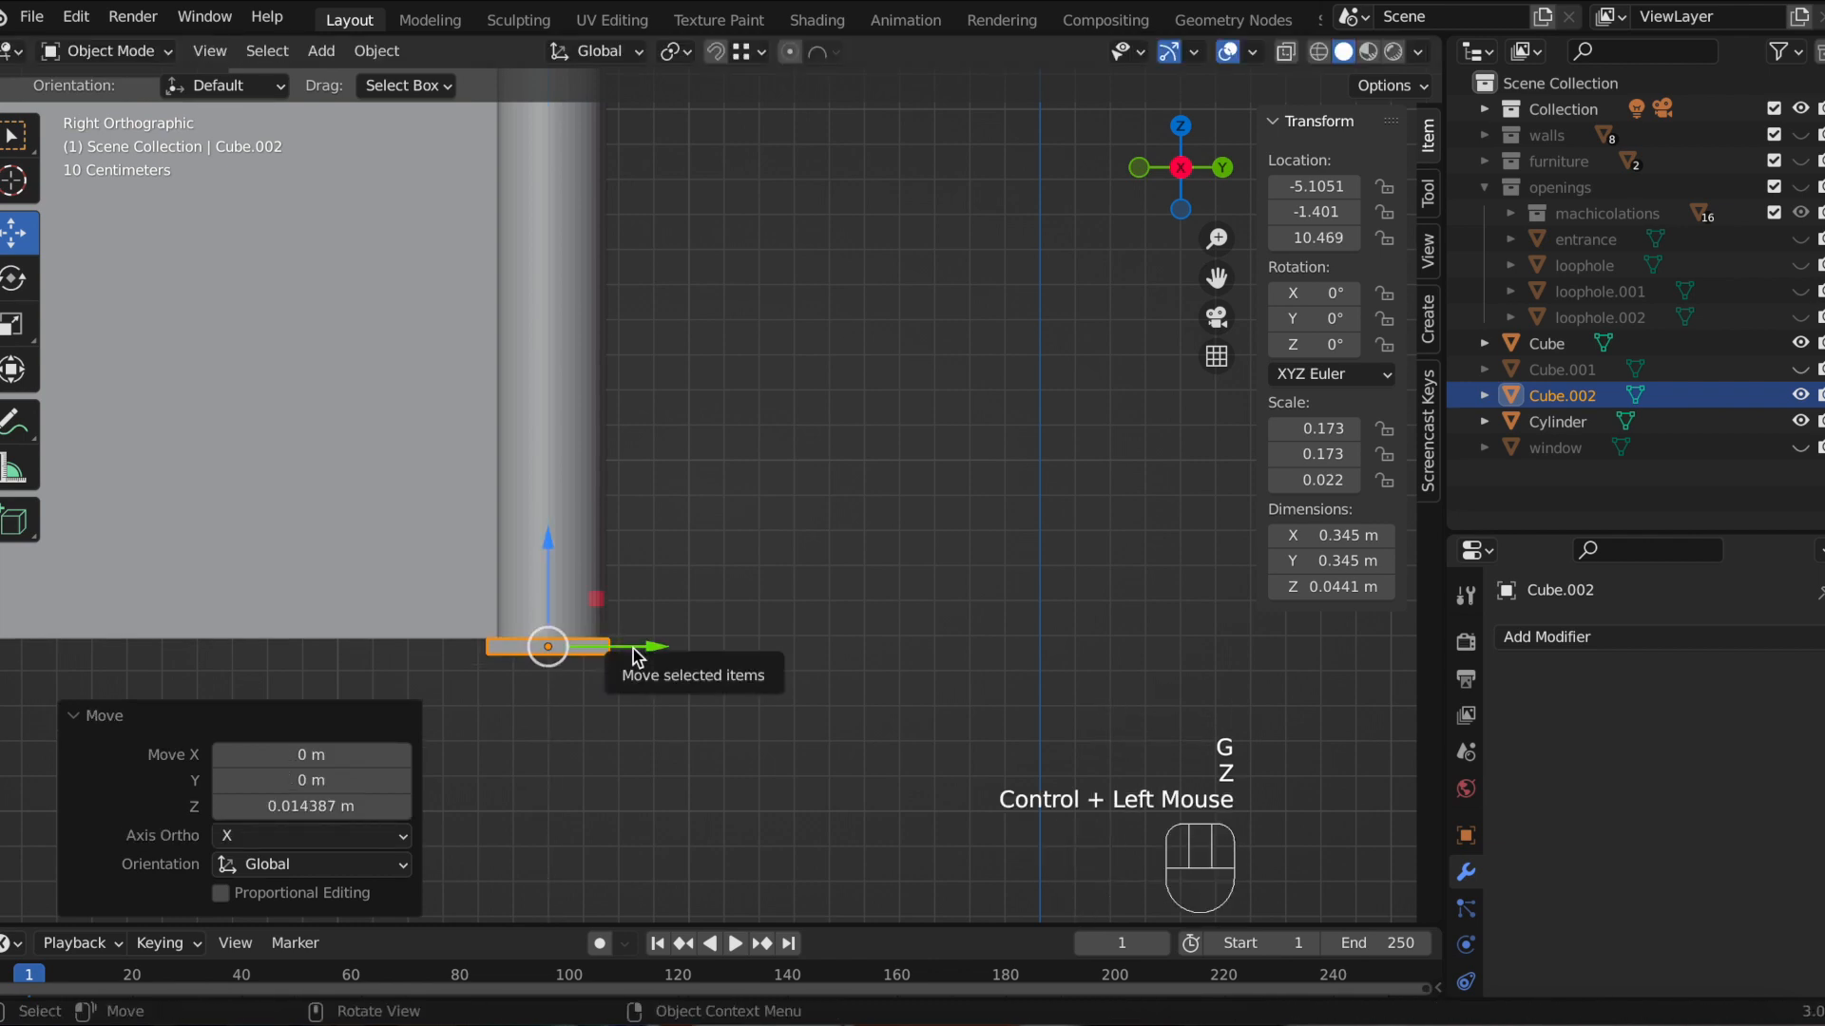
Step: Stretch the flat cube along Y by a factor of 1.124
{"action": "key", "text": "s"}
{"action": "key", "text": "y"}
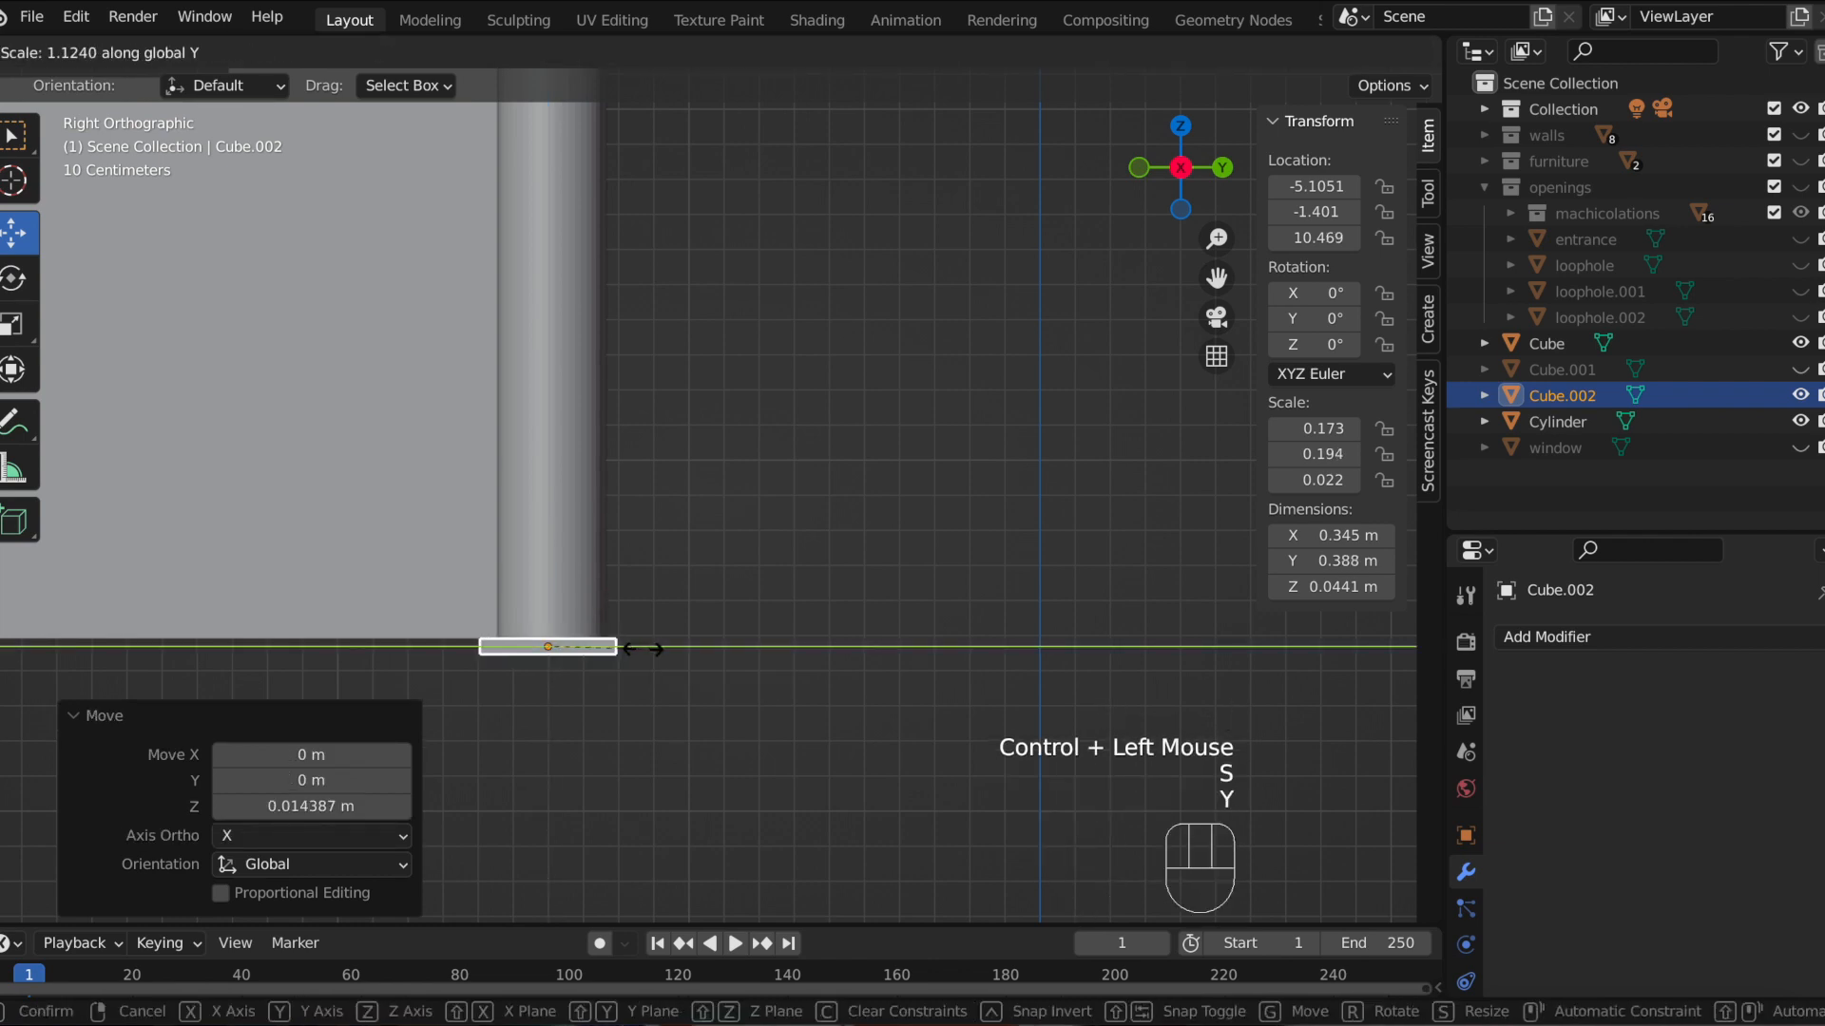
{"action": "left_click", "coordinate": [642, 650]}
{"action": "scroll", "coordinate": [725, 498], "scroll_direction": "down", "scroll_amount": 1}
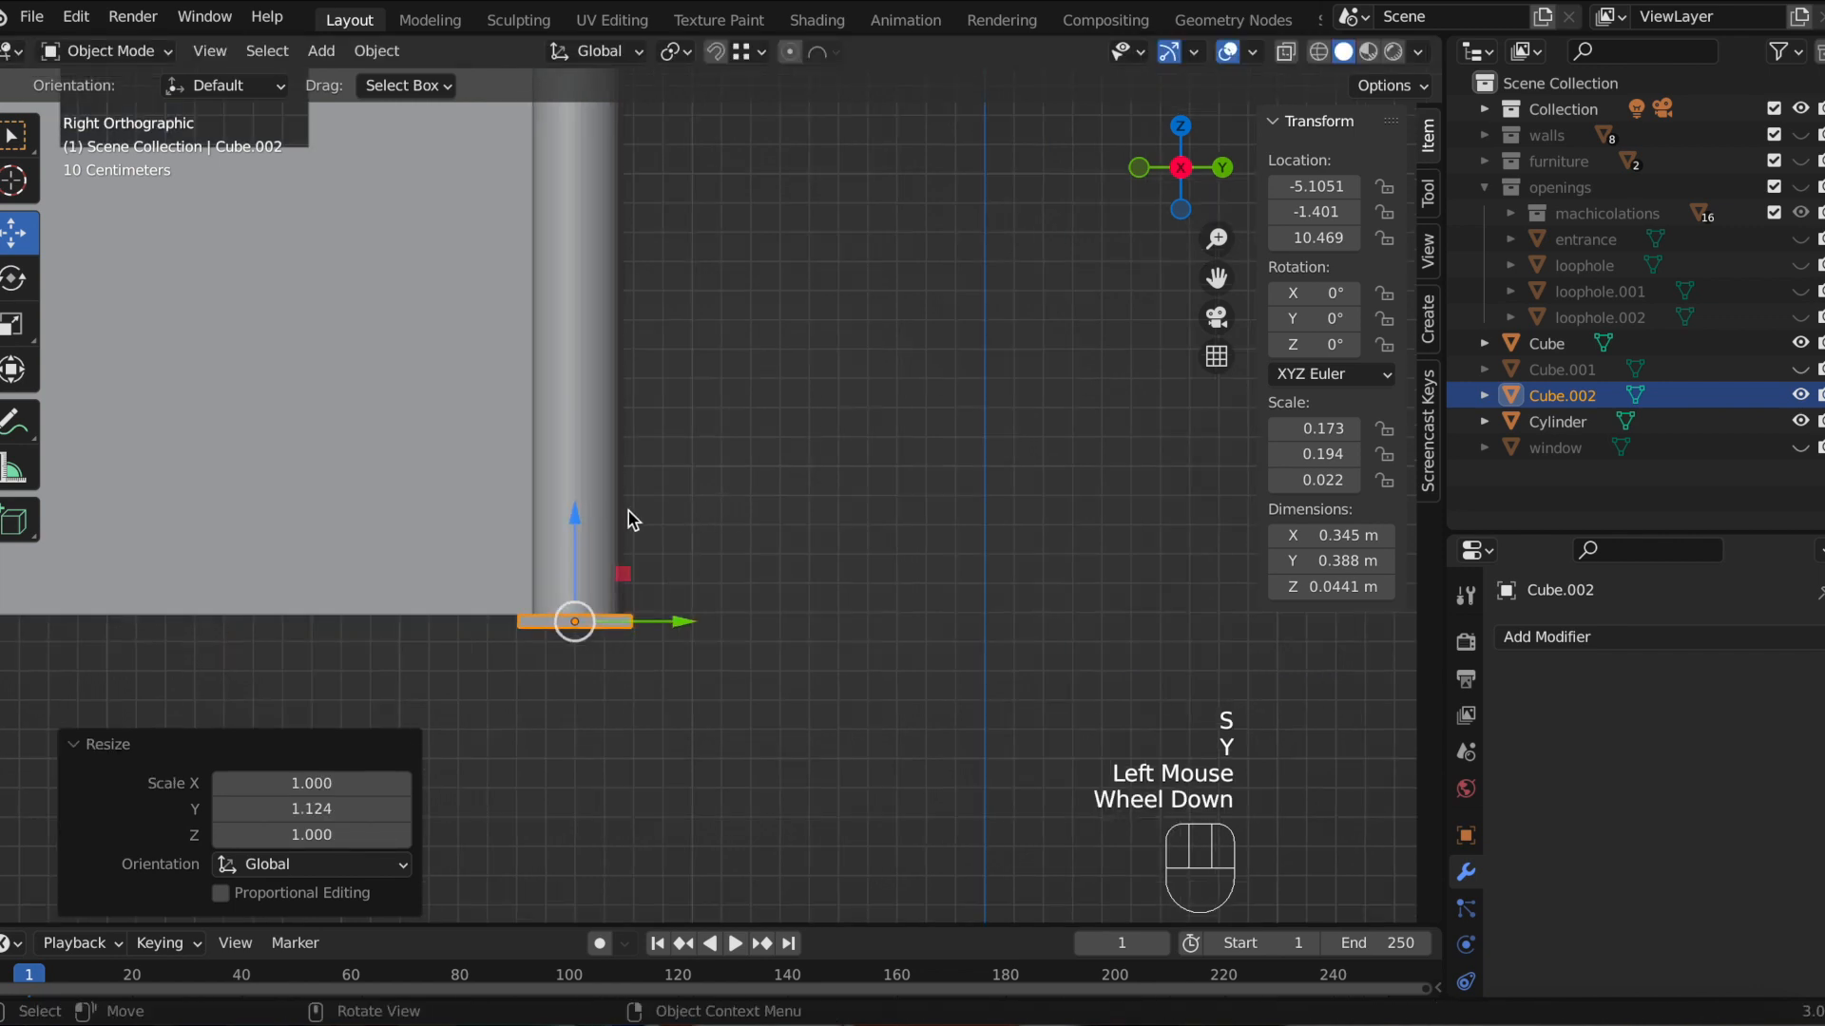
Step: Add the column to the selection and move both along Z, snapping them into place on each other
{"action": "left_click", "coordinate": [602, 498], "text": "shift"}
{"action": "key", "text": "g"}
{"action": "key", "text": "z"}
{"action": "left_click", "coordinate": [625, 609]}
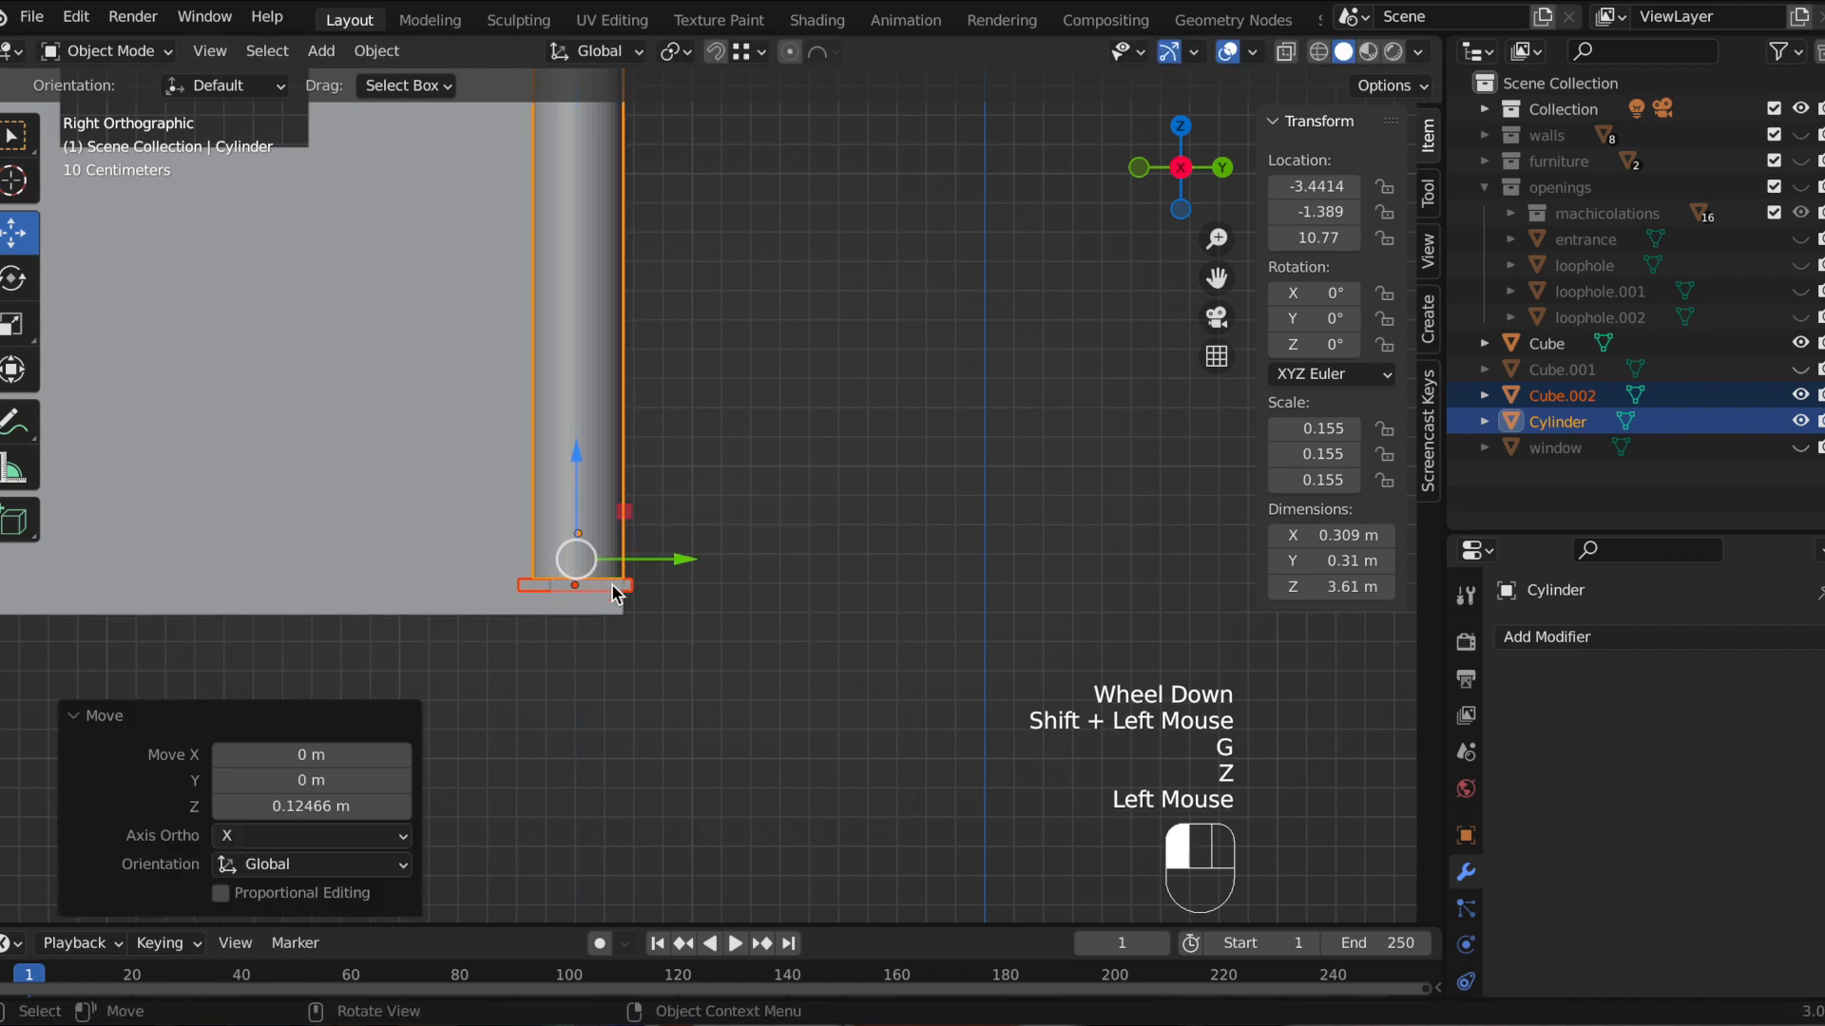
{"action": "key", "text": "g"}
{"action": "key", "text": "z"}
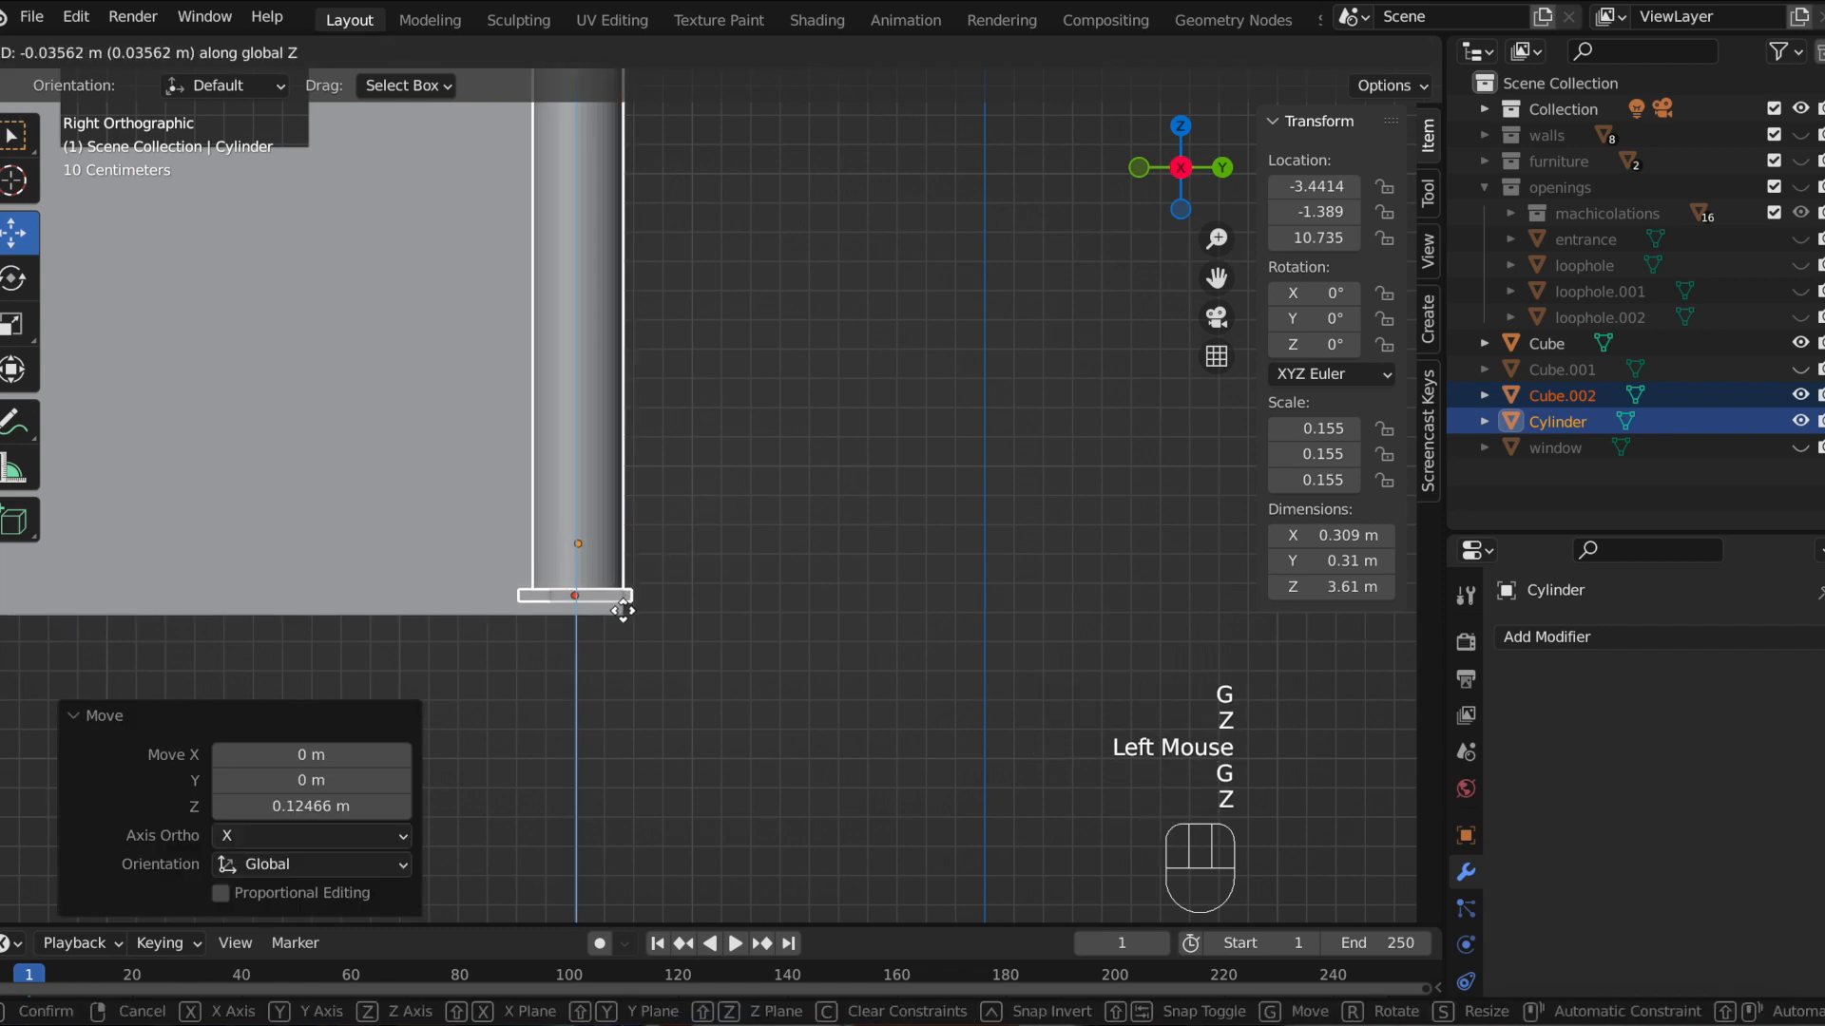
{"action": "key", "text": "ctrl"}
{"action": "left_click", "coordinate": [623, 608], "text": "ctrl"}
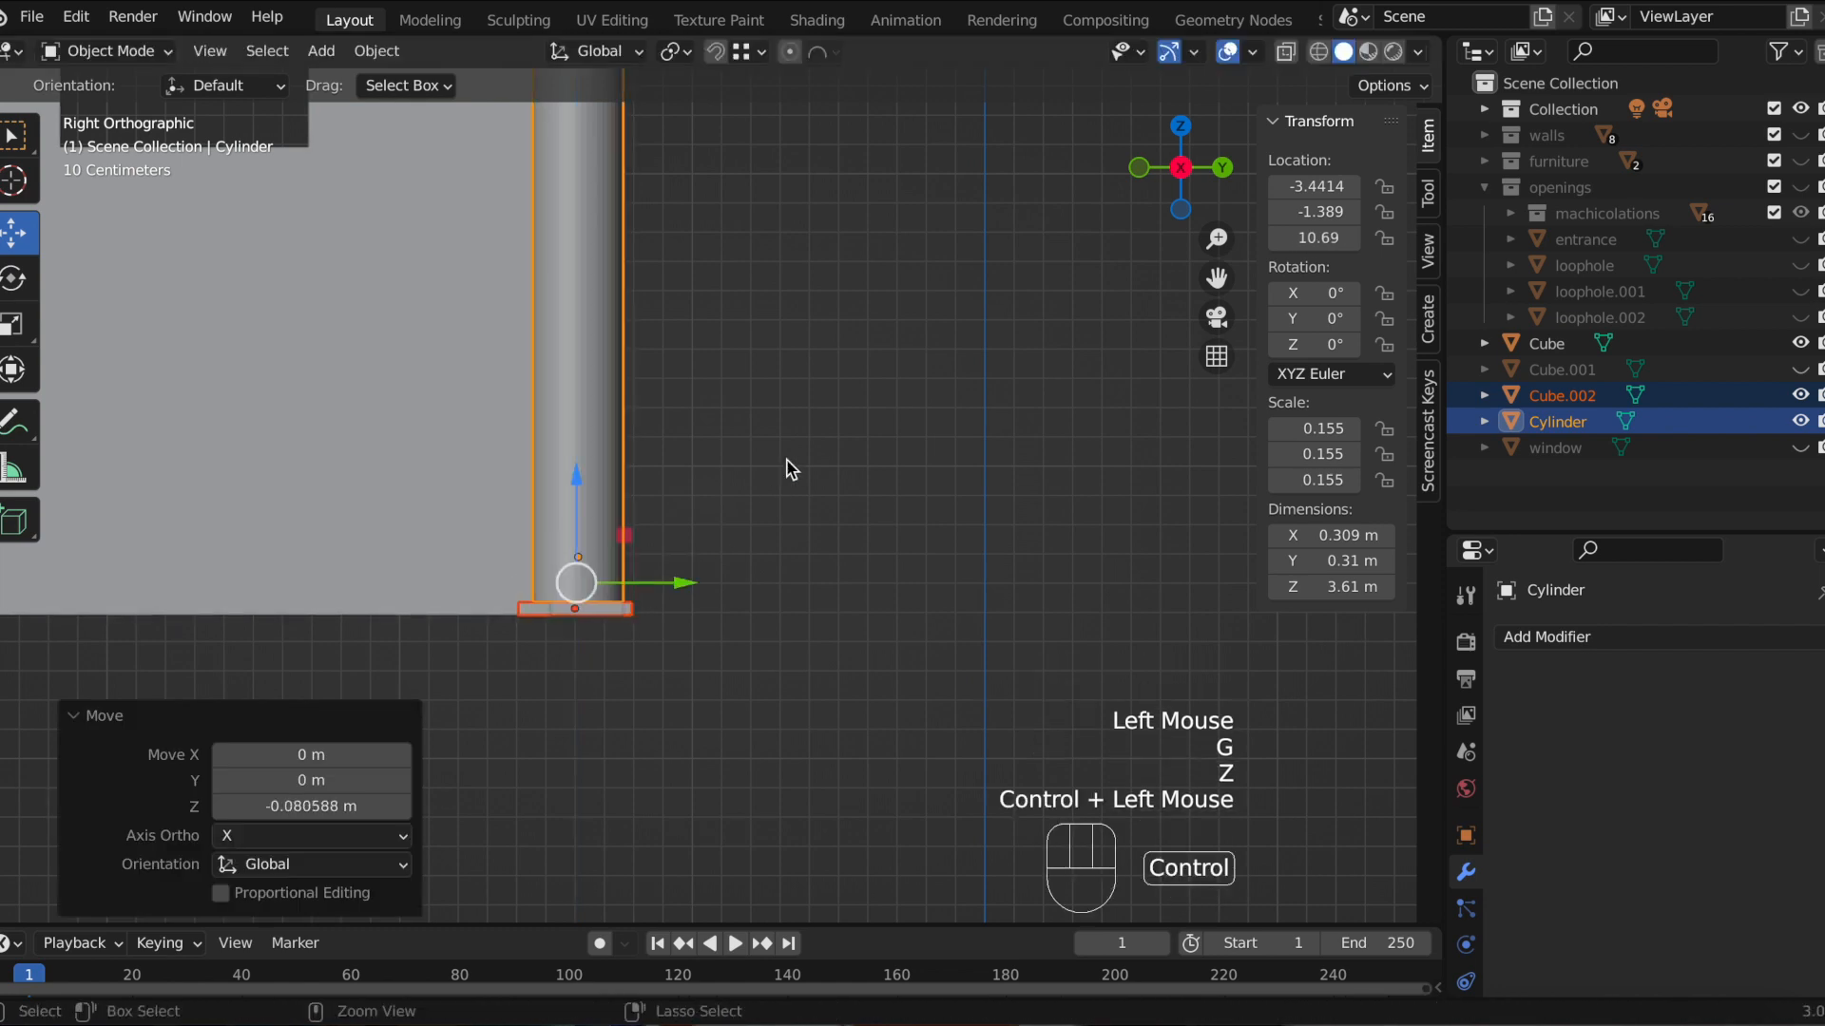
Step: Select only the flat cube and move it along X about 1.67 m under the column
{"action": "middle_click_drag", "start_coordinate": [779, 472], "coordinate": [709, 526]}
{"action": "left_click", "coordinate": [703, 518]}
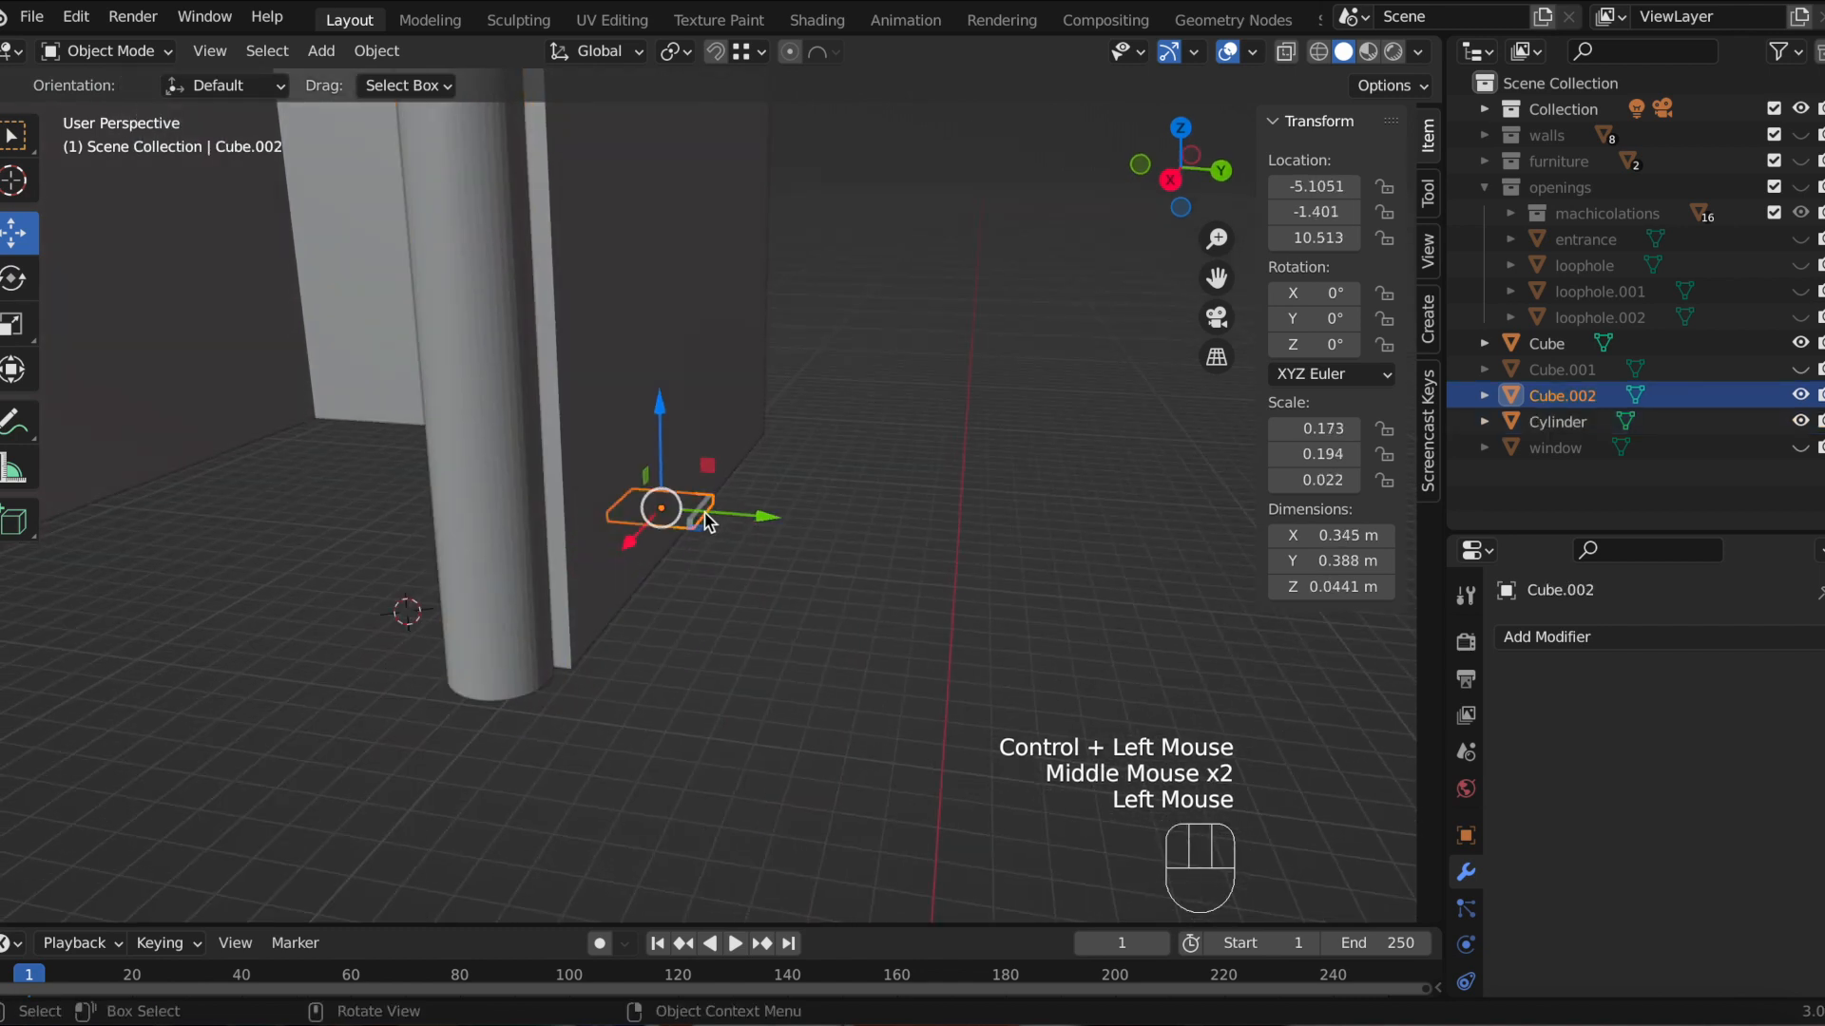
{"action": "left_click", "coordinate": [1221, 169]}
{"action": "left_click", "coordinate": [728, 607]}
{"action": "left_click_drag", "start_coordinate": [728, 607], "coordinate": [380, 658]}
Step: Duplicate the flat base plate and move the copy up along Z about 3.75 m to the top of the column
{"action": "middle_click_drag", "start_coordinate": [635, 725], "coordinate": [989, 745]}
{"action": "scroll", "coordinate": [891, 695], "scroll_direction": "down", "scroll_amount": 2}
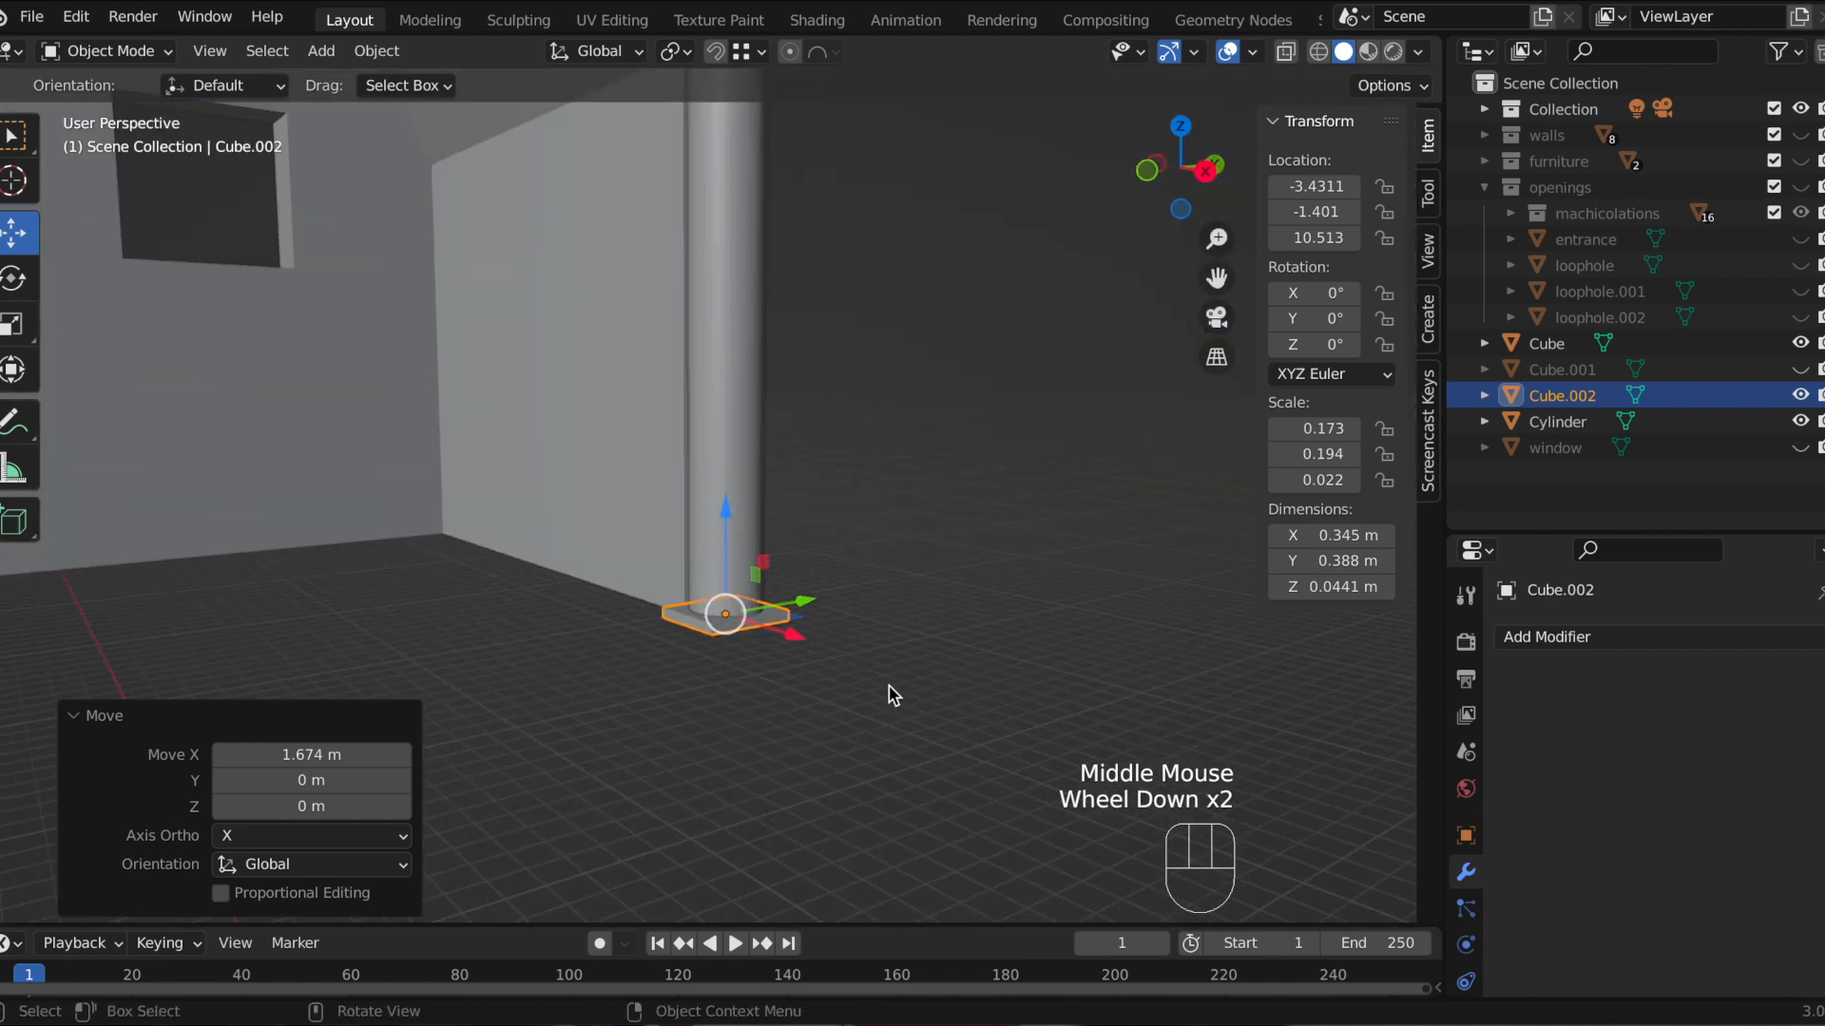
{"action": "scroll", "coordinate": [816, 631], "scroll_direction": "down", "scroll_amount": 1}
{"action": "scroll", "coordinate": [814, 619], "scroll_direction": "down", "scroll_amount": 1}
{"action": "left_click_drag", "start_coordinate": [1217, 275], "coordinate": [962, 391]}
{"action": "scroll", "coordinate": [946, 418], "scroll_direction": "down", "scroll_amount": 1}
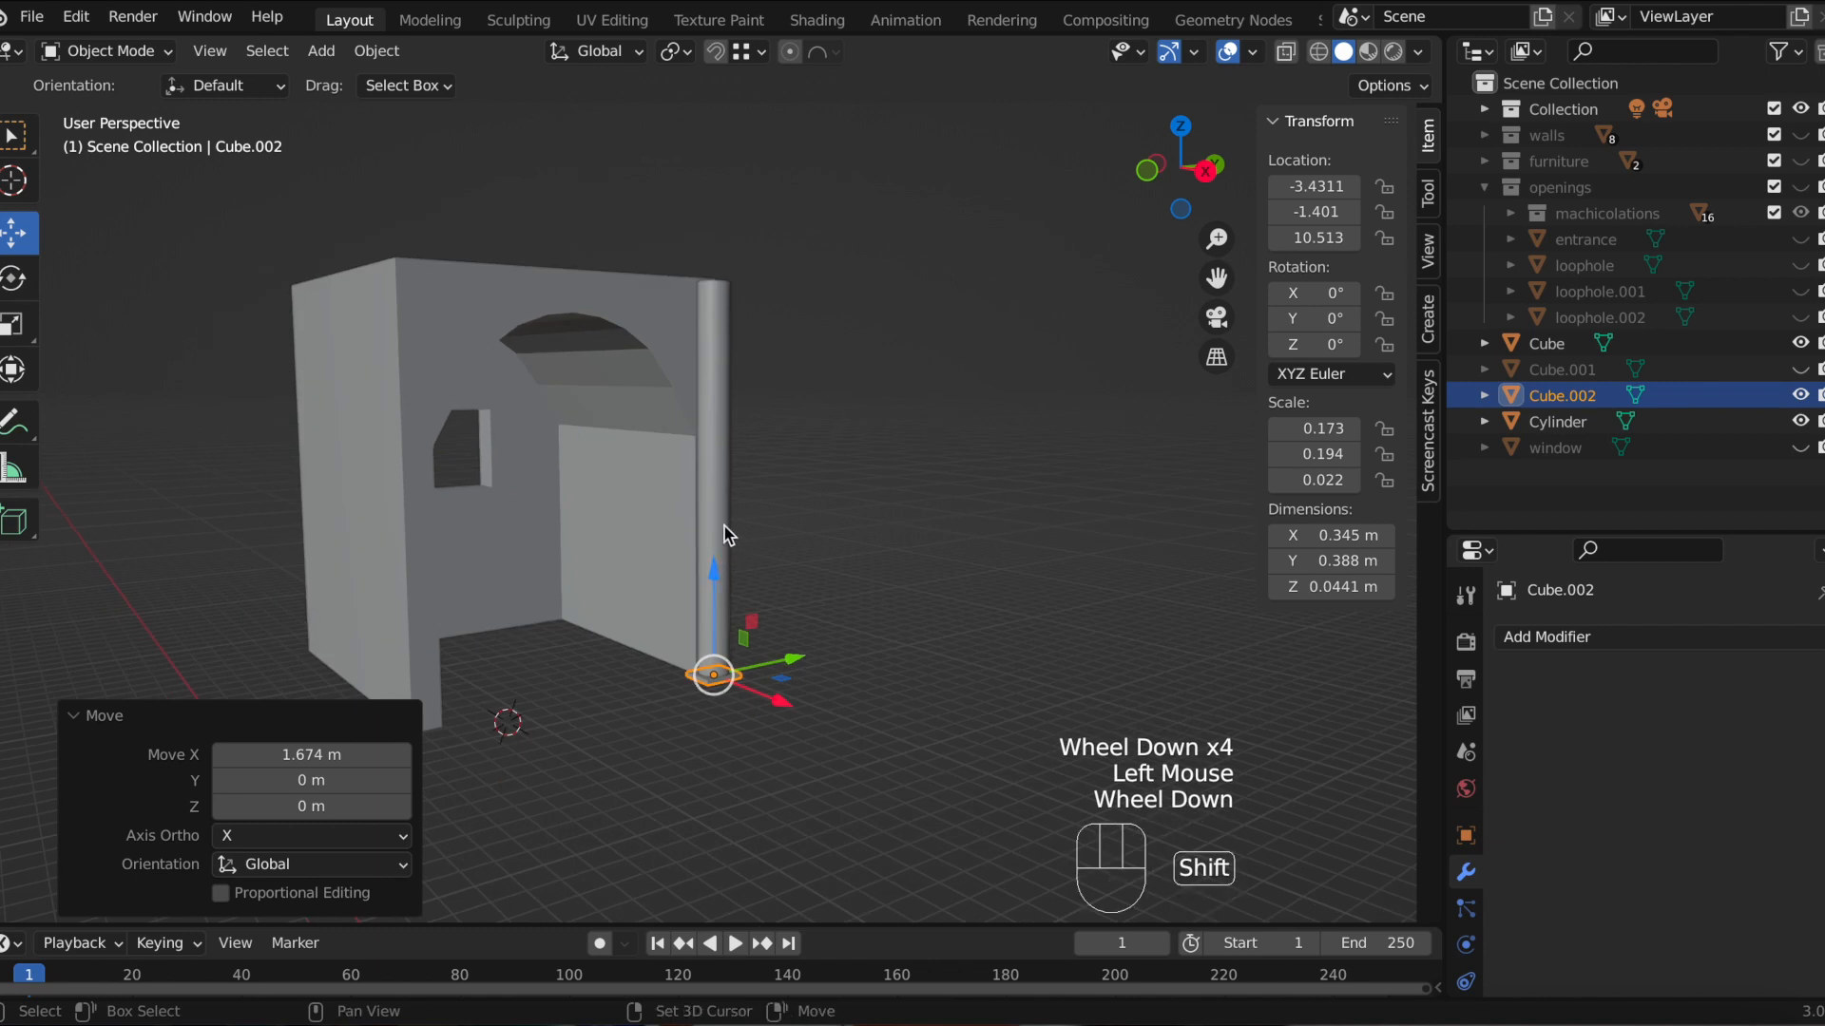
{"action": "left_click", "coordinate": [722, 525], "text": "shift"}
{"action": "left_click", "coordinate": [711, 679]}
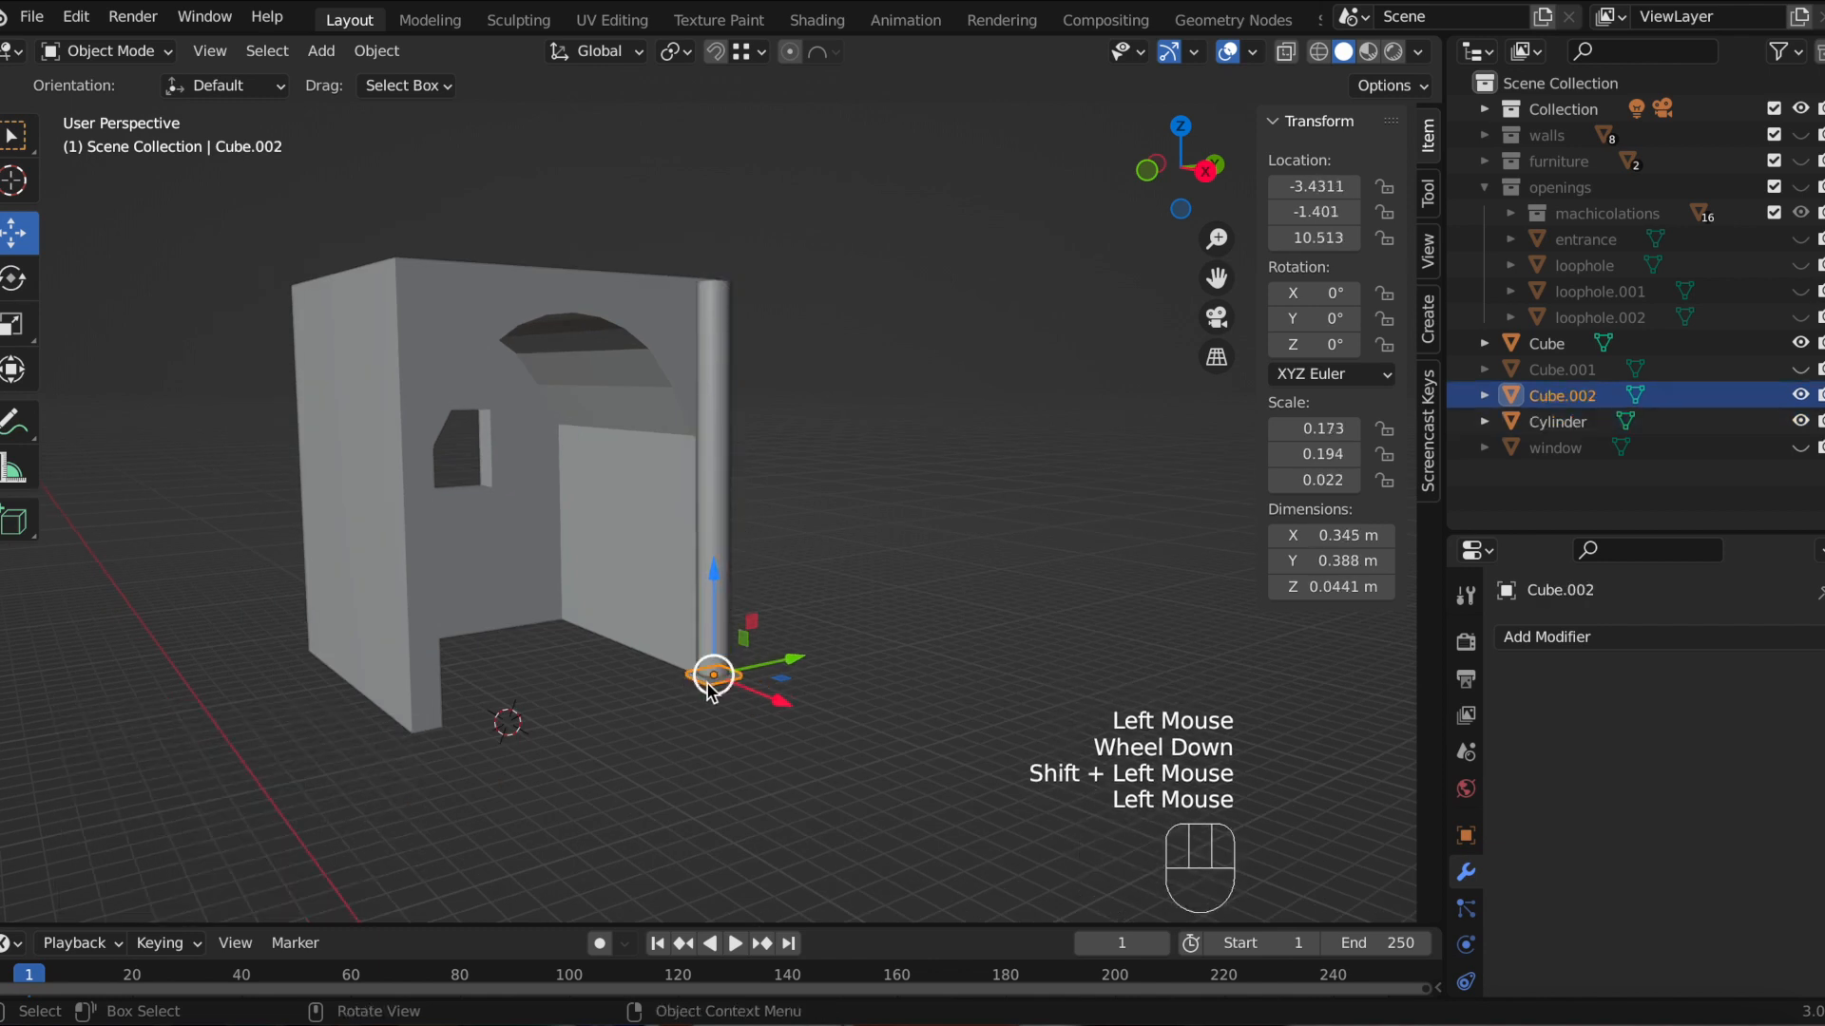
{"action": "key", "text": "shift+d"}
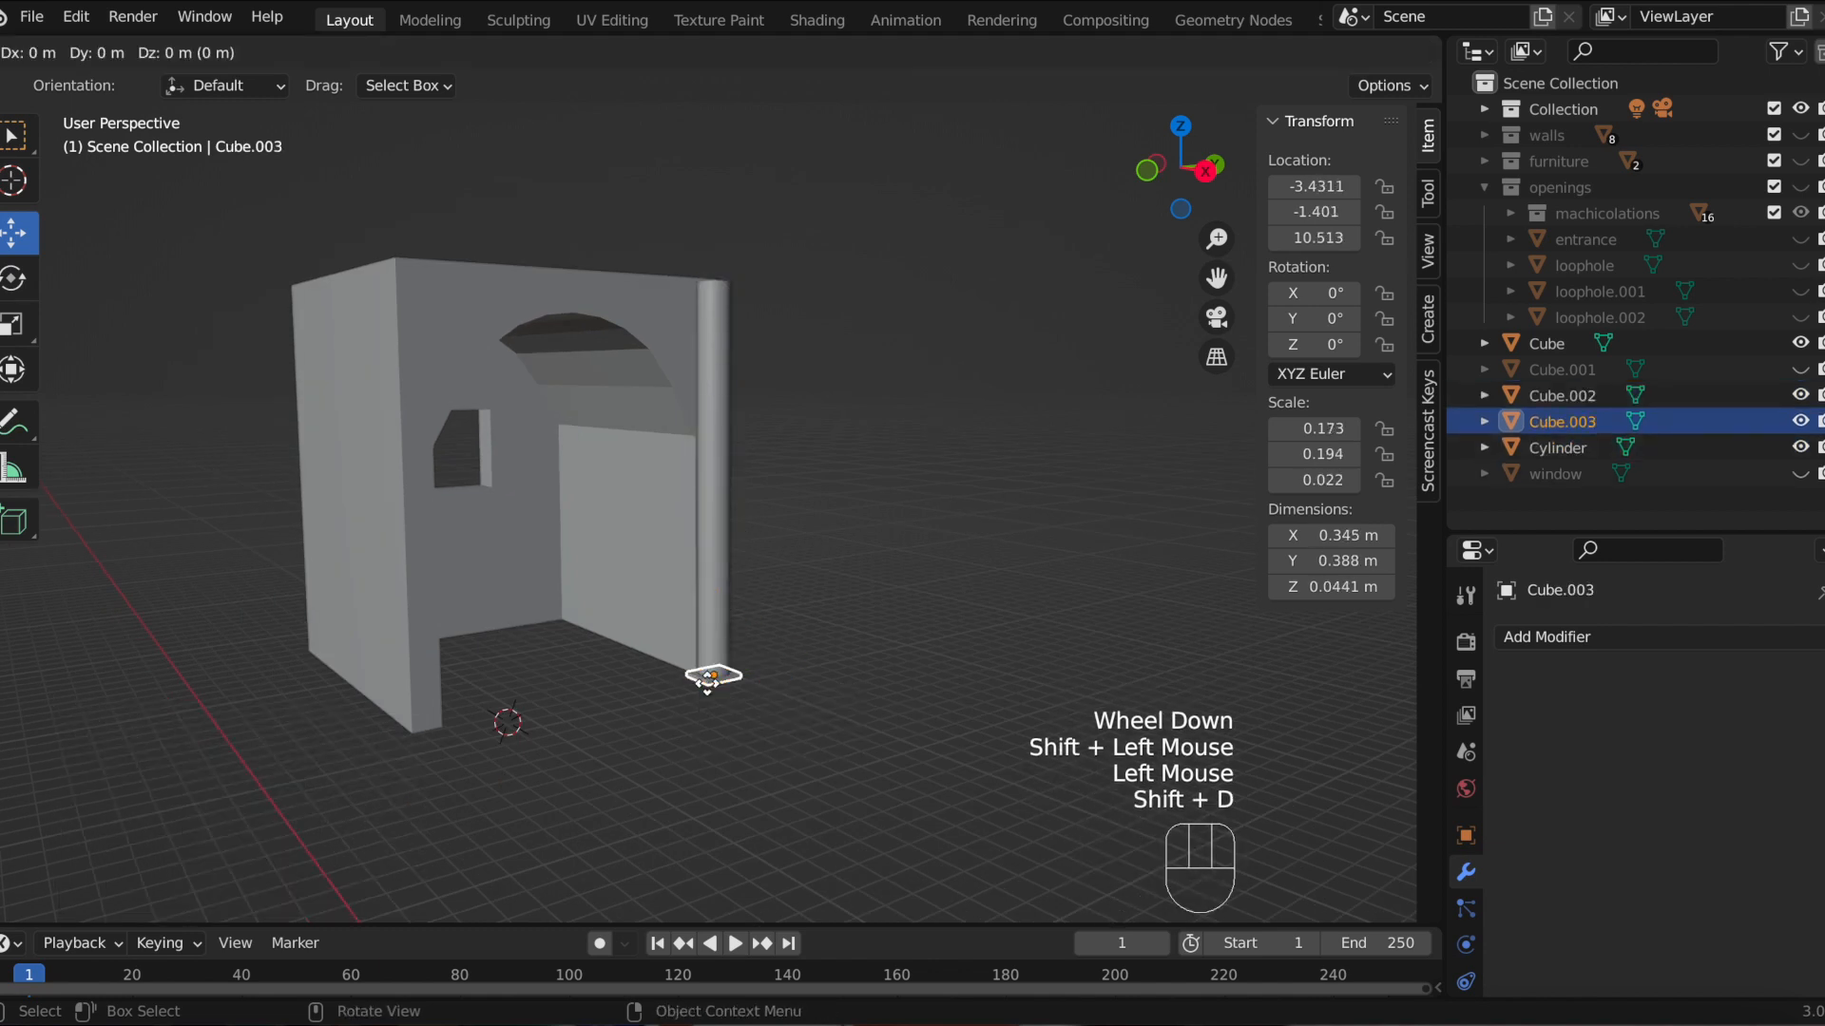
{"action": "key", "text": "z"}
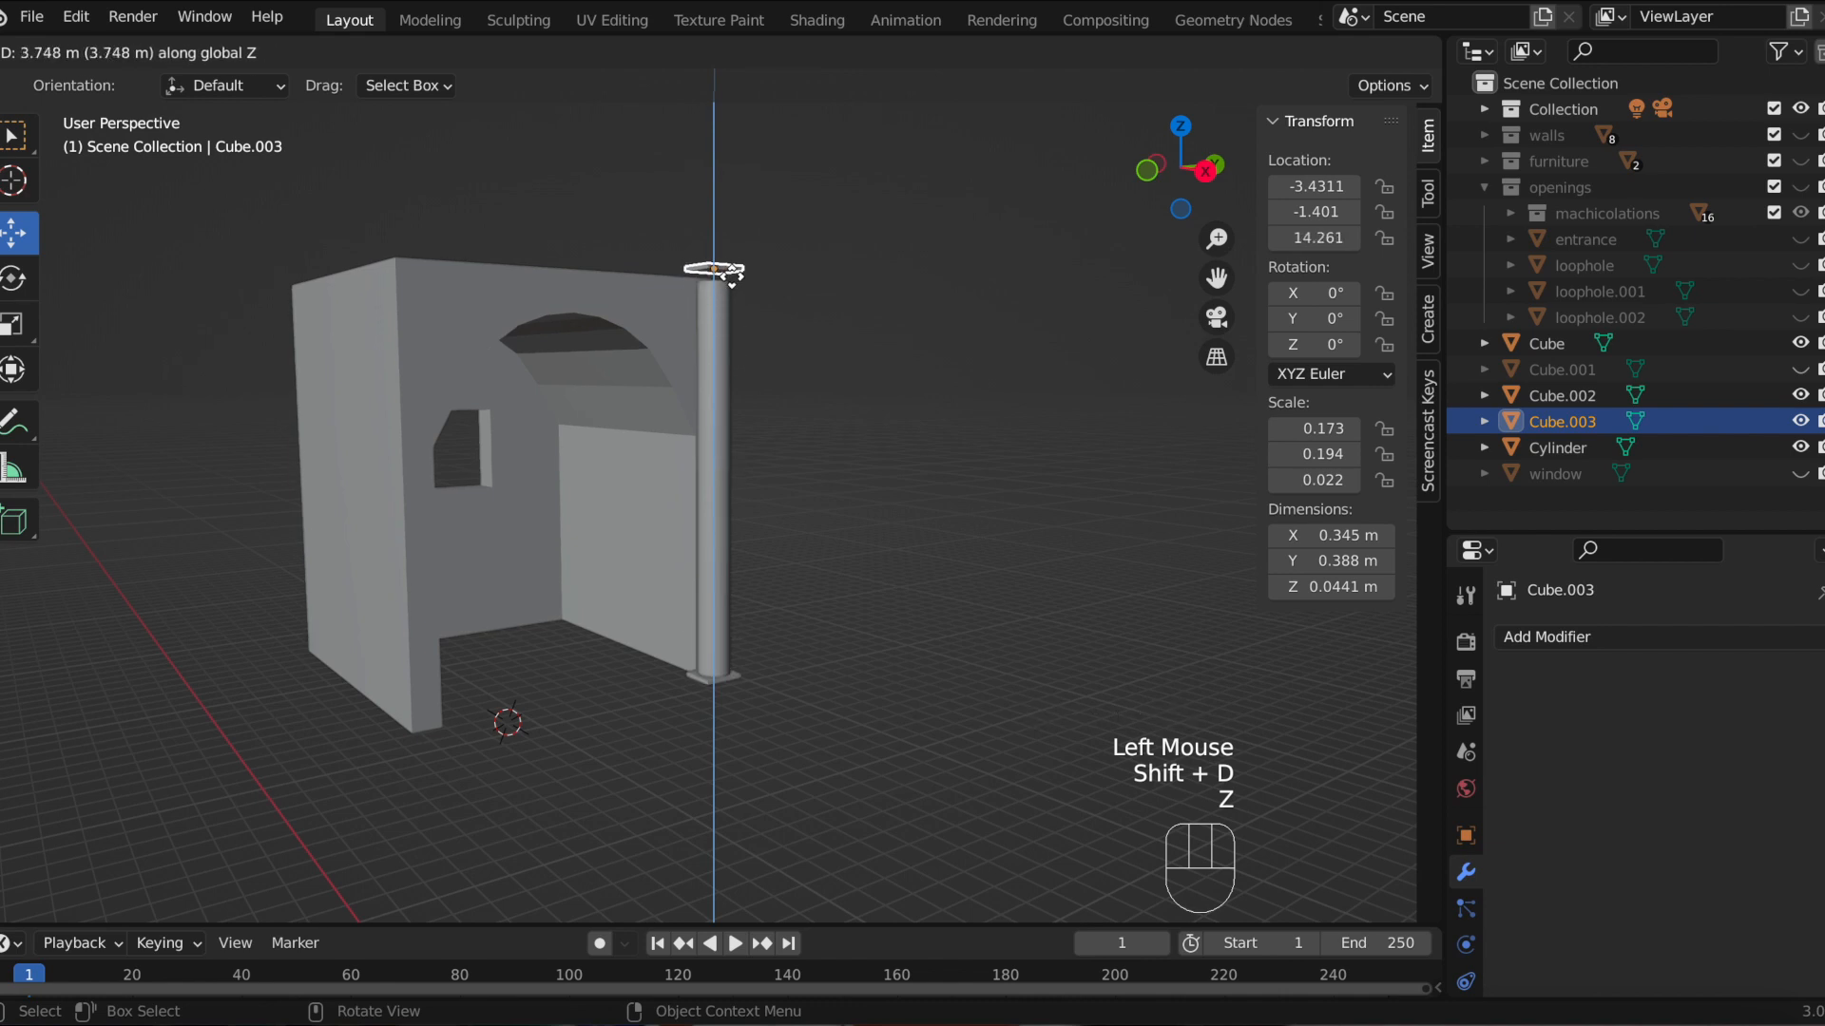
{"action": "left_click", "coordinate": [714, 271]}
Step: Snap the duplicated plate down along Z onto the column's top in side view
{"action": "left_click", "coordinate": [1197, 172]}
{"action": "scroll", "coordinate": [941, 342], "scroll_direction": "up", "scroll_amount": 2}
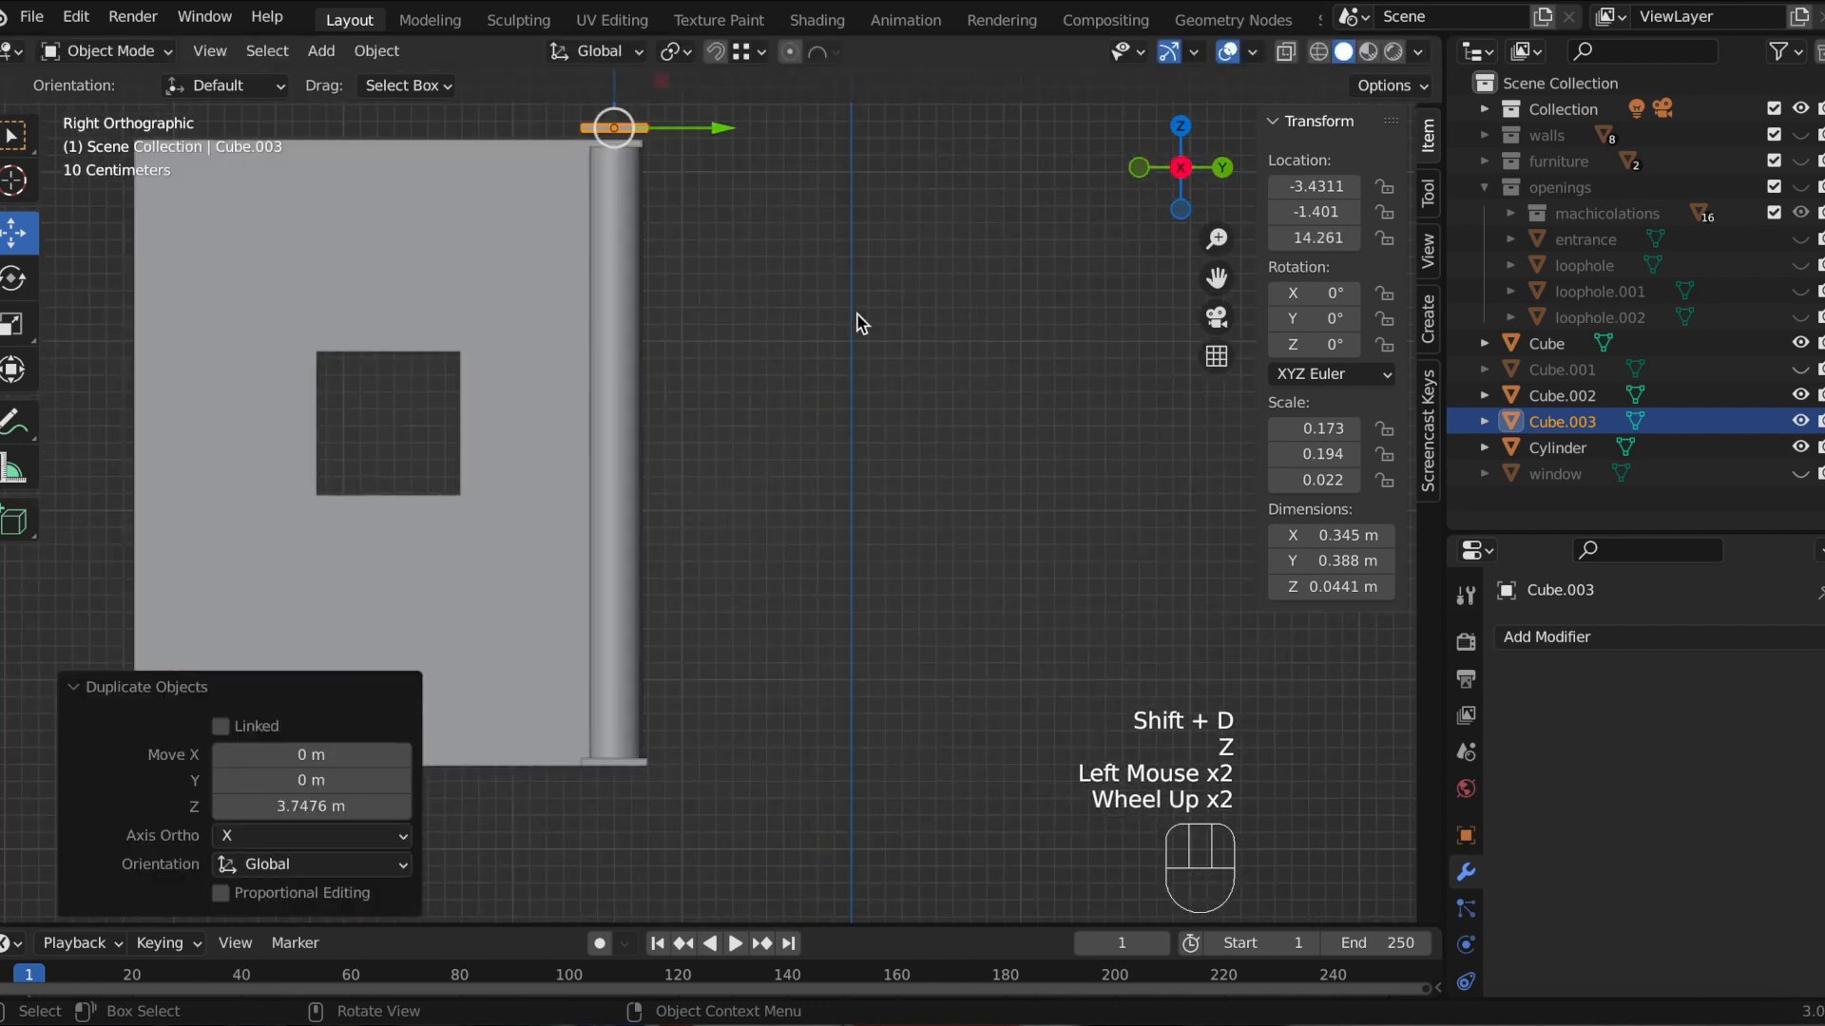
{"action": "left_click_drag", "start_coordinate": [1216, 277], "coordinate": [1285, 466]}
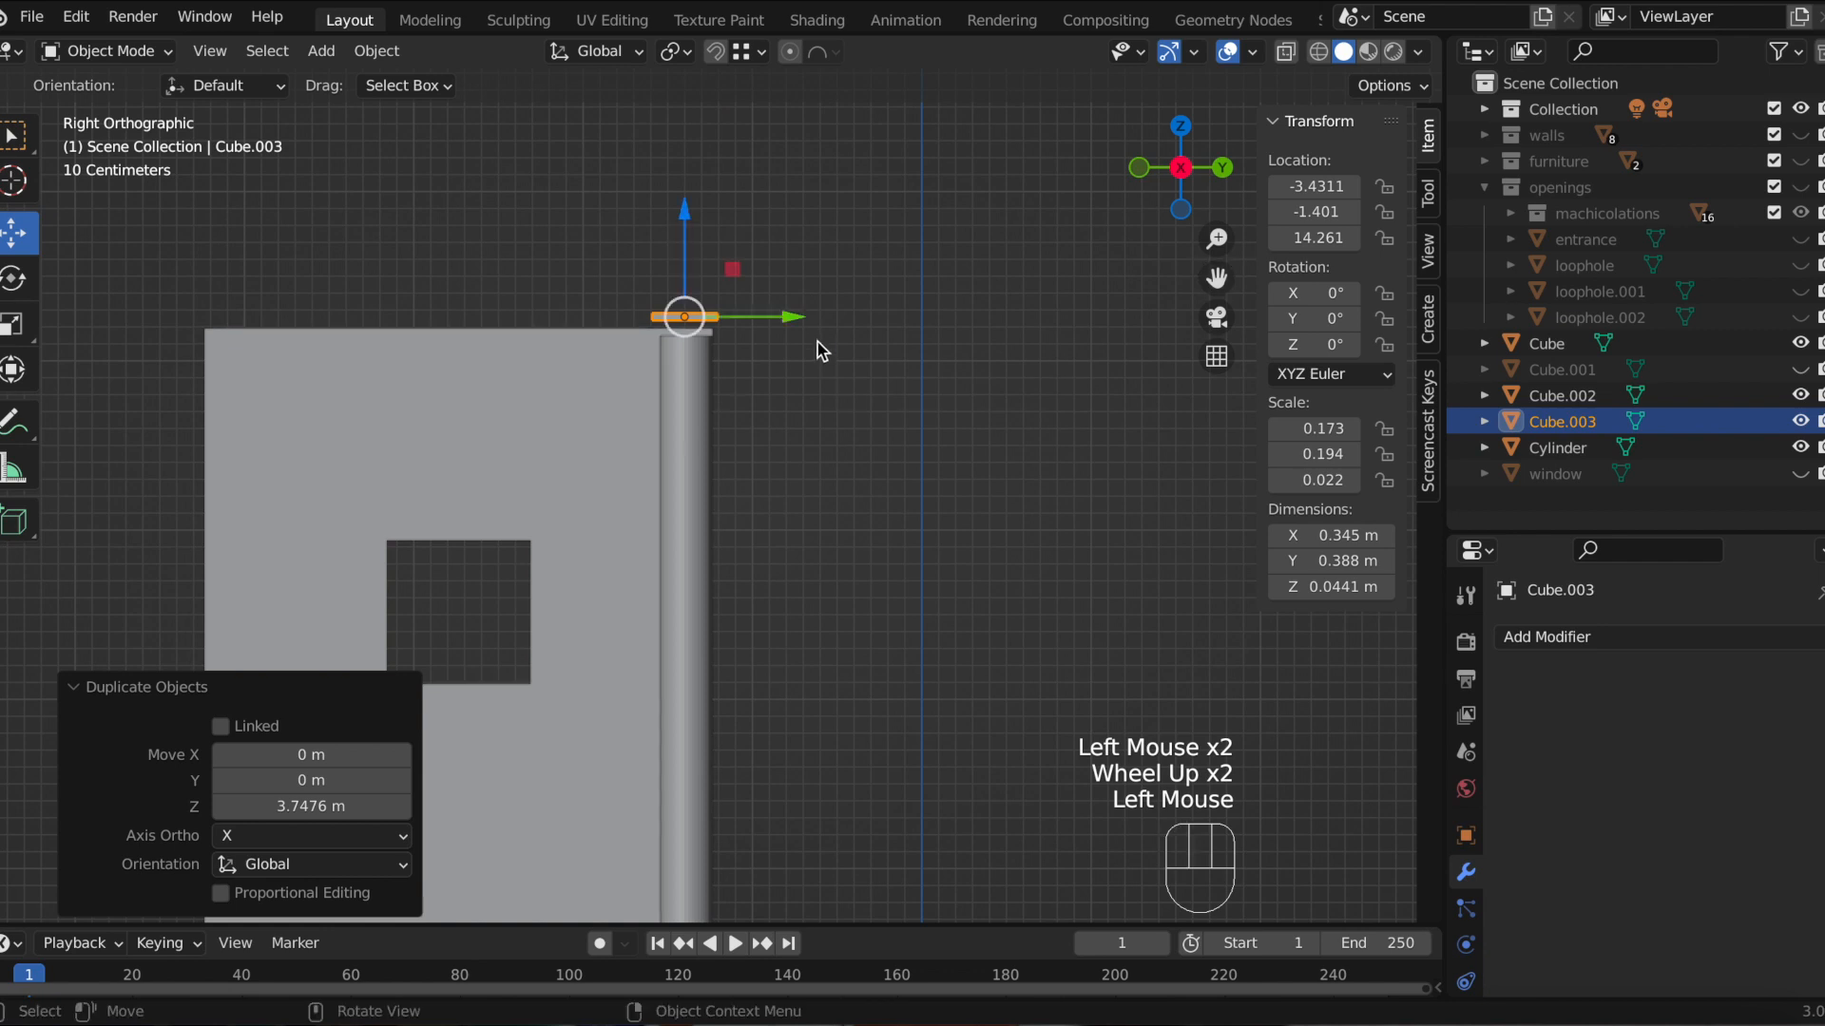
{"action": "scroll", "coordinate": [827, 366], "scroll_direction": "up", "scroll_amount": 2}
{"action": "left_click_drag", "start_coordinate": [1216, 277], "coordinate": [1232, 403]}
{"action": "key", "text": "g"}
{"action": "key", "text": "z"}
{"action": "key", "text": "ctrl"}
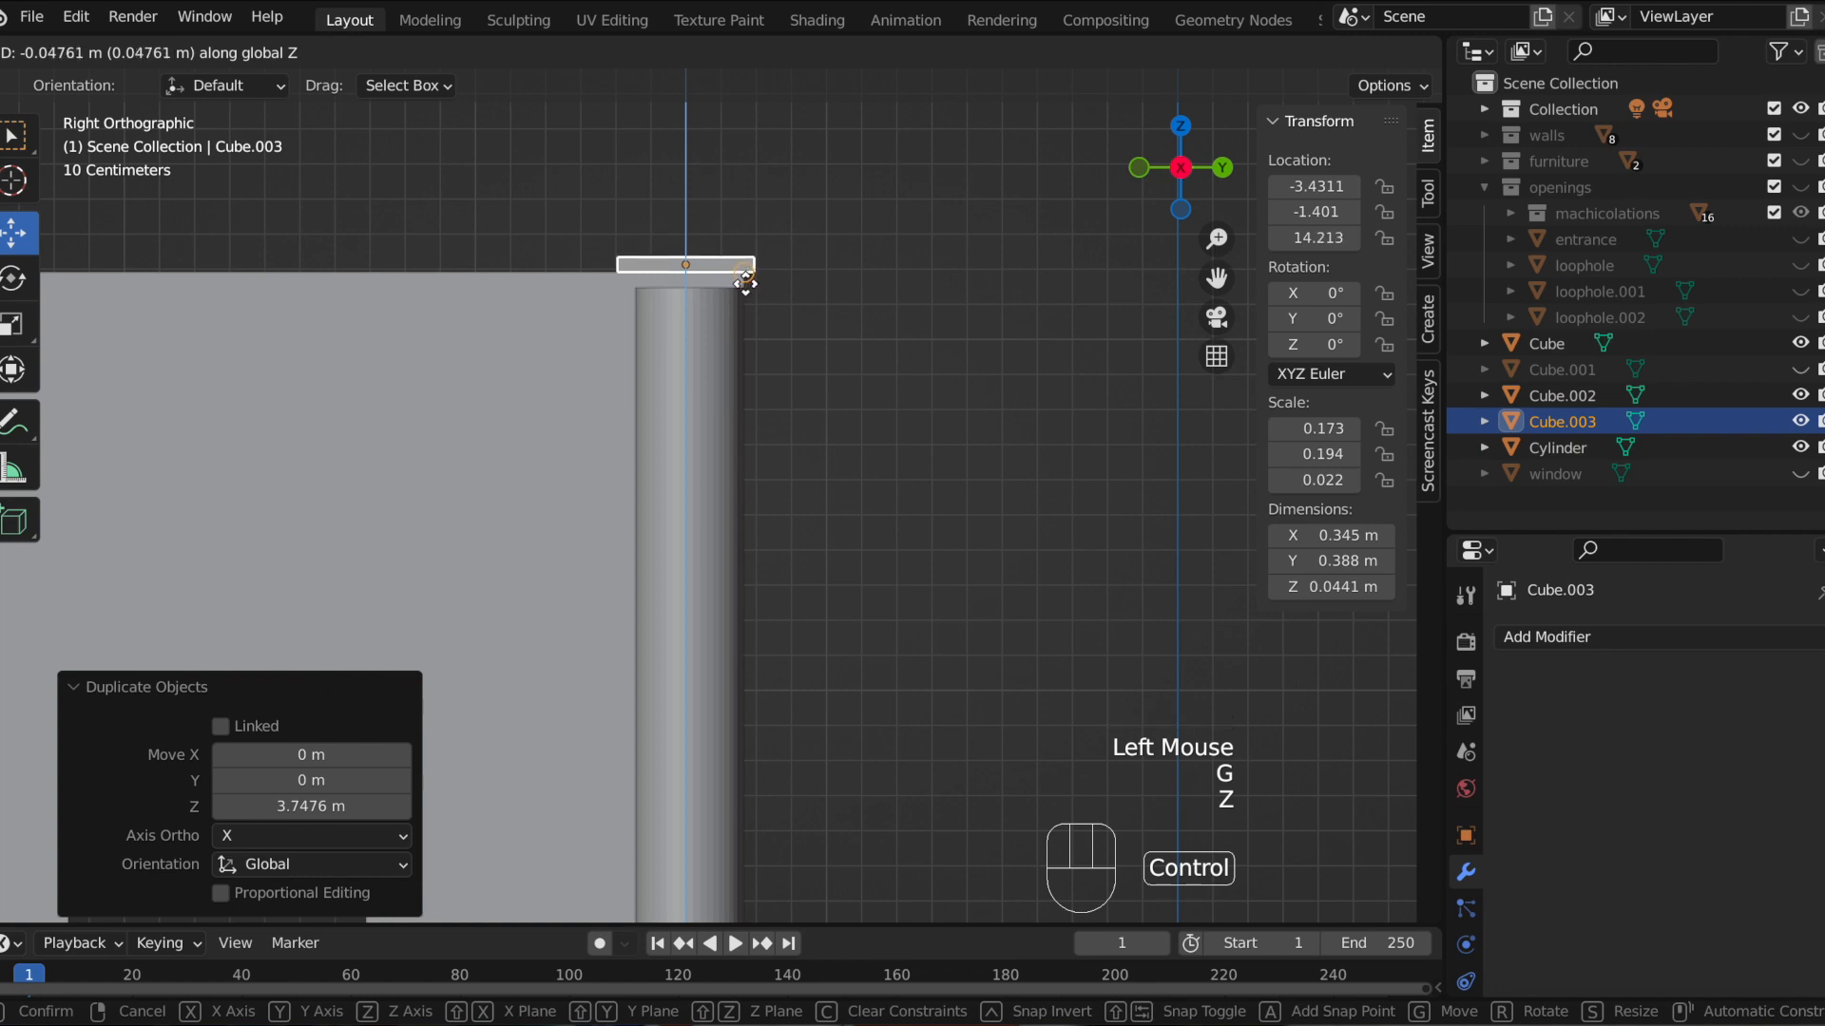
{"action": "left_click", "coordinate": [746, 284], "text": "ctrl"}
{"action": "scroll", "coordinate": [865, 344], "scroll_direction": "down", "scroll_amount": 2}
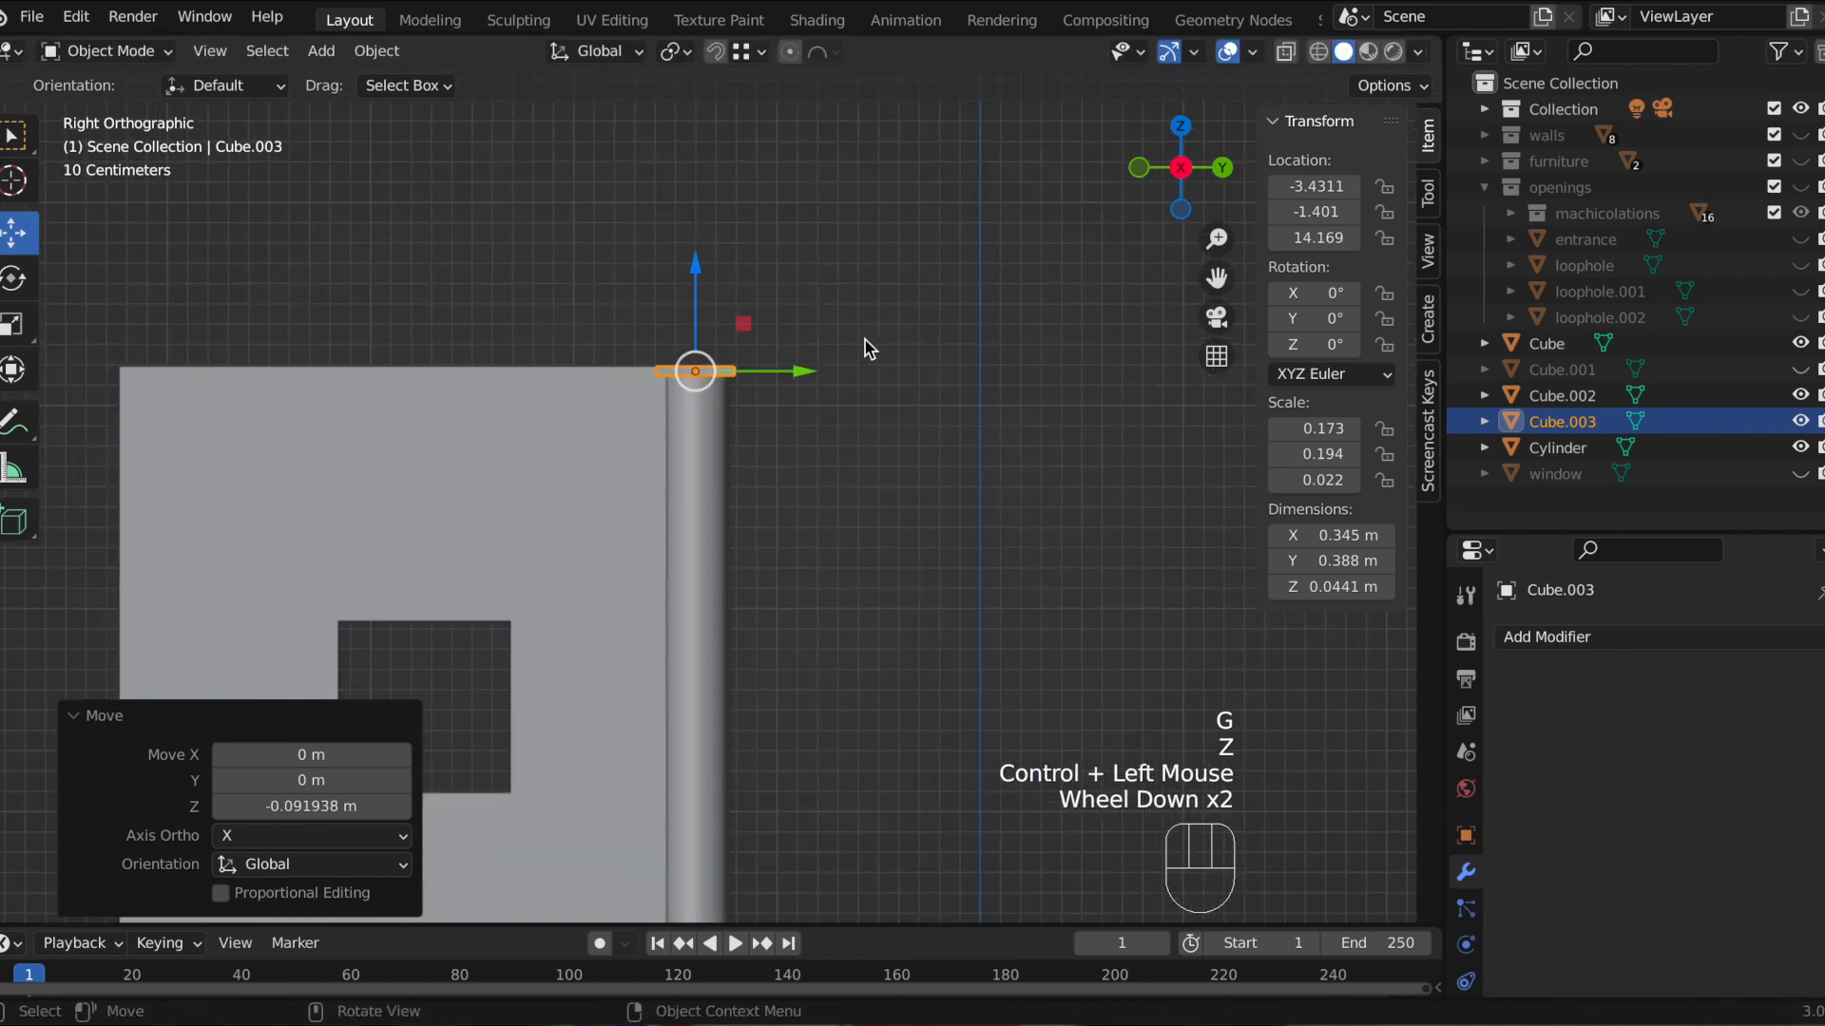
Step: Select the top plate, the cylinder and the base plate together and join them into one object
{"action": "left_click", "coordinate": [865, 343]}
{"action": "scroll", "coordinate": [941, 428], "scroll_direction": "down", "scroll_amount": 3}
{"action": "middle_click_drag", "start_coordinate": [968, 471], "coordinate": [1024, 492]}
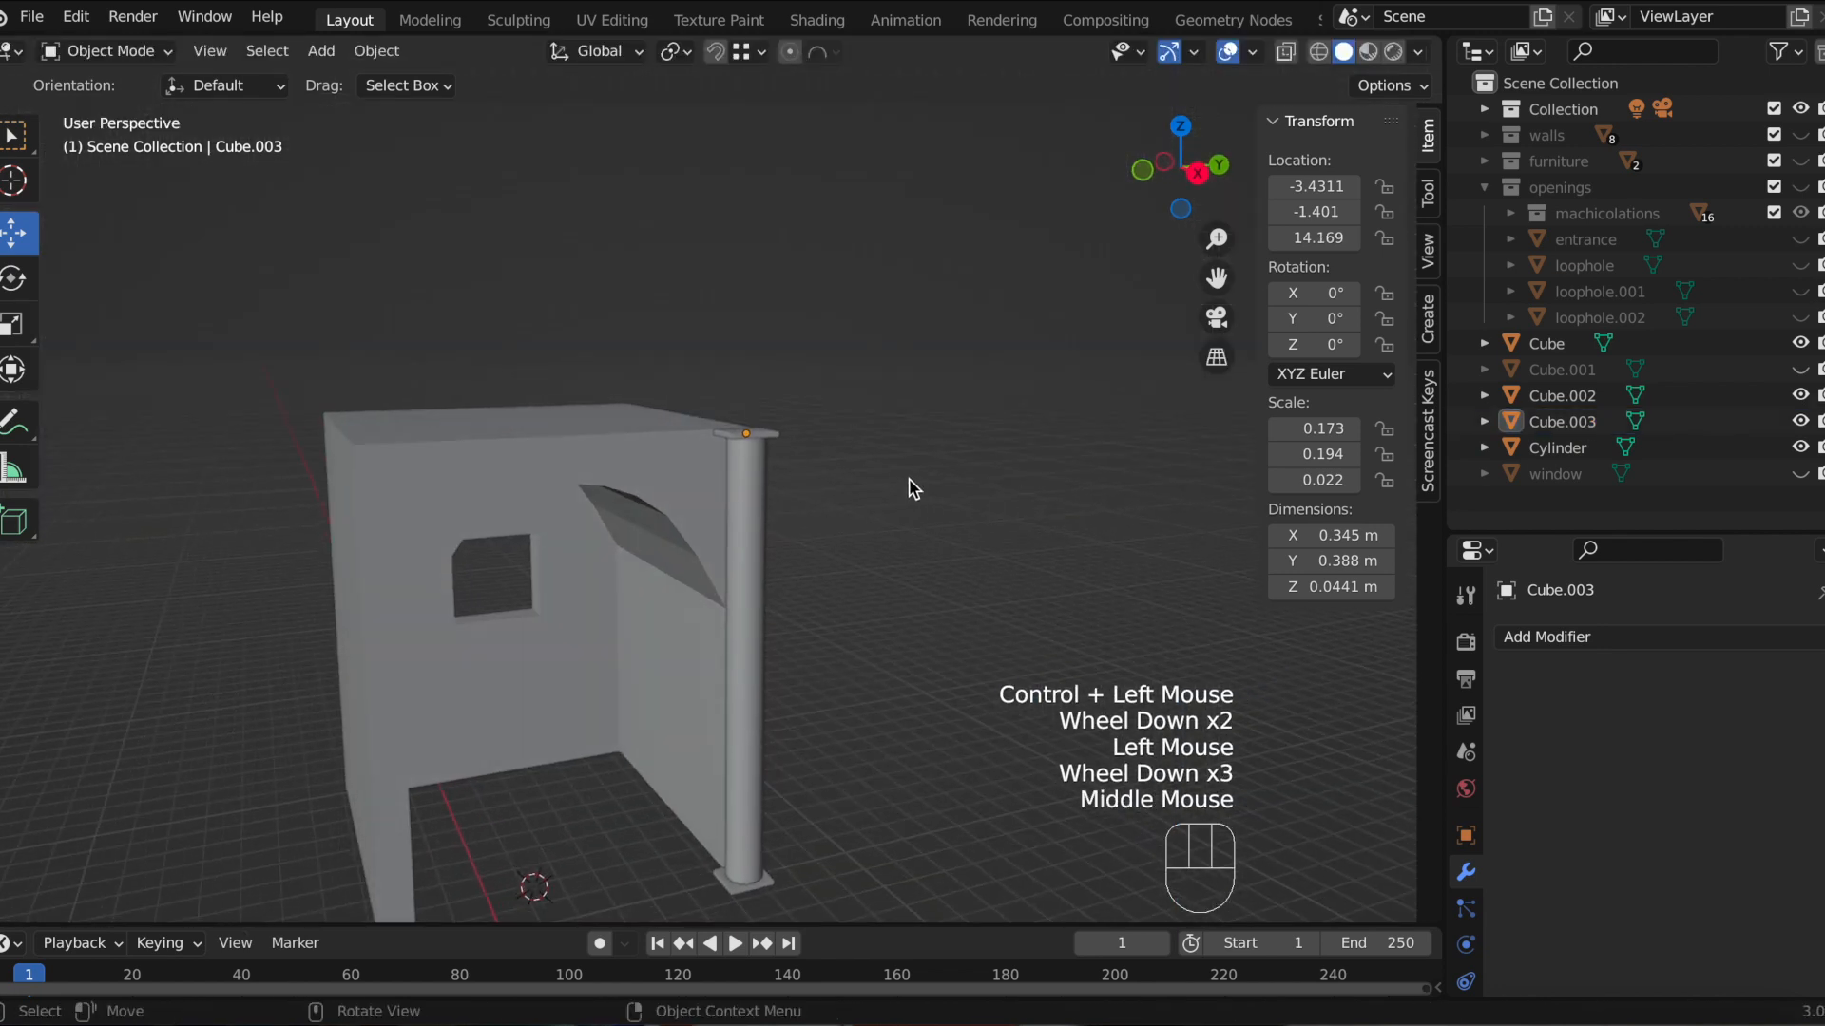
{"action": "scroll", "coordinate": [911, 487], "scroll_direction": "down", "scroll_amount": 1}
{"action": "left_click_drag", "start_coordinate": [1217, 277], "coordinate": [1181, 113]}
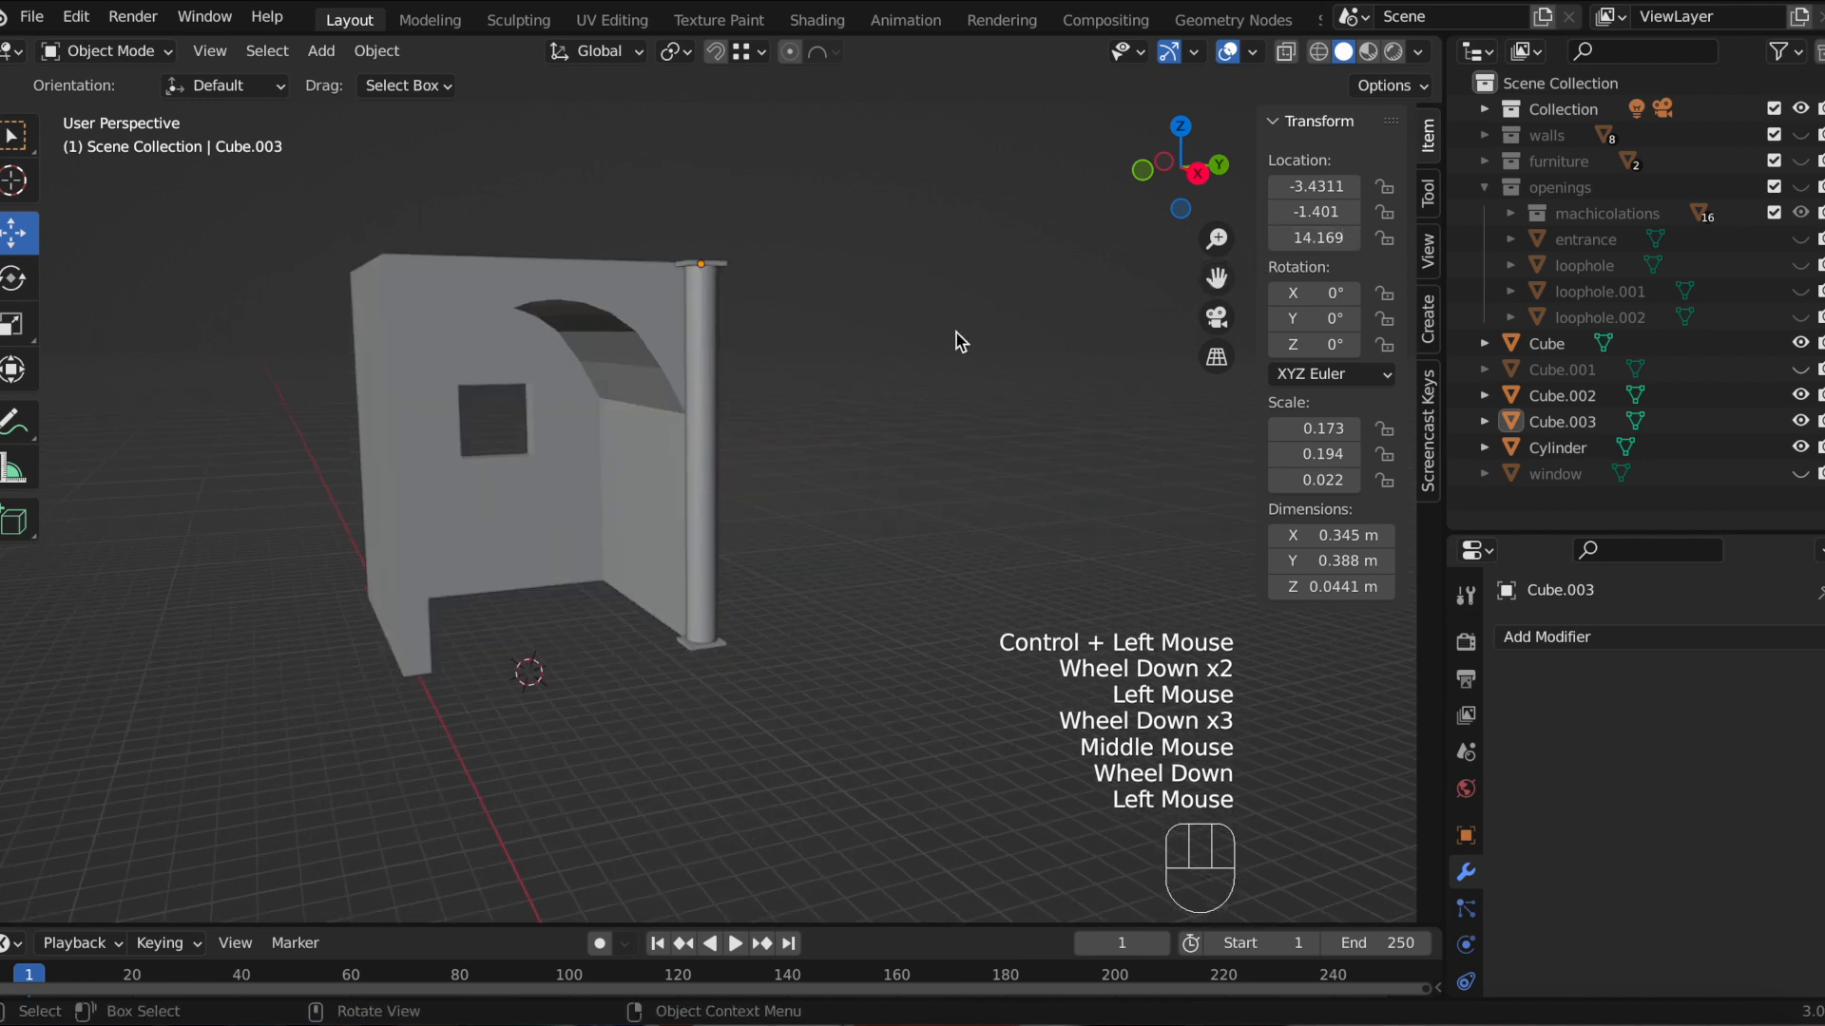
{"action": "scroll", "coordinate": [830, 333], "scroll_direction": "up", "scroll_amount": 4}
{"action": "left_click", "coordinate": [721, 366]}
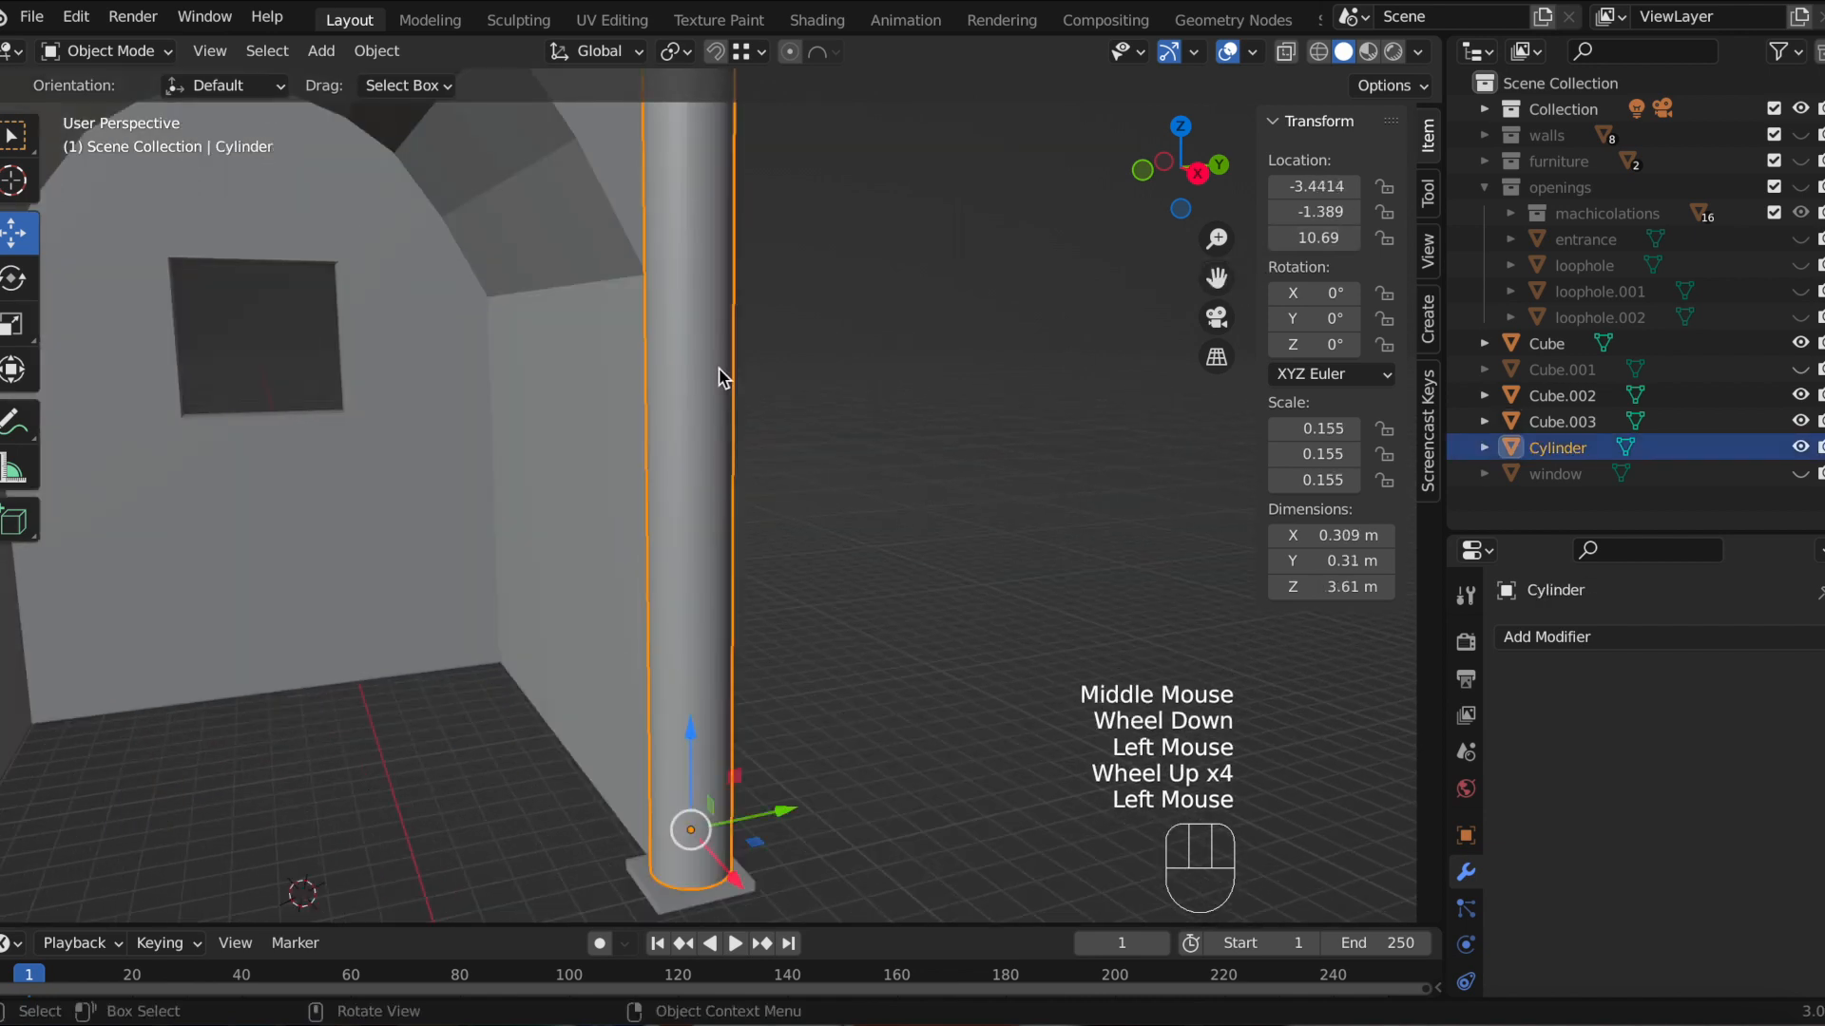
{"action": "right_click", "coordinate": [720, 372]}
{"action": "scroll", "coordinate": [620, 746], "scroll_direction": "down", "scroll_amount": 2}
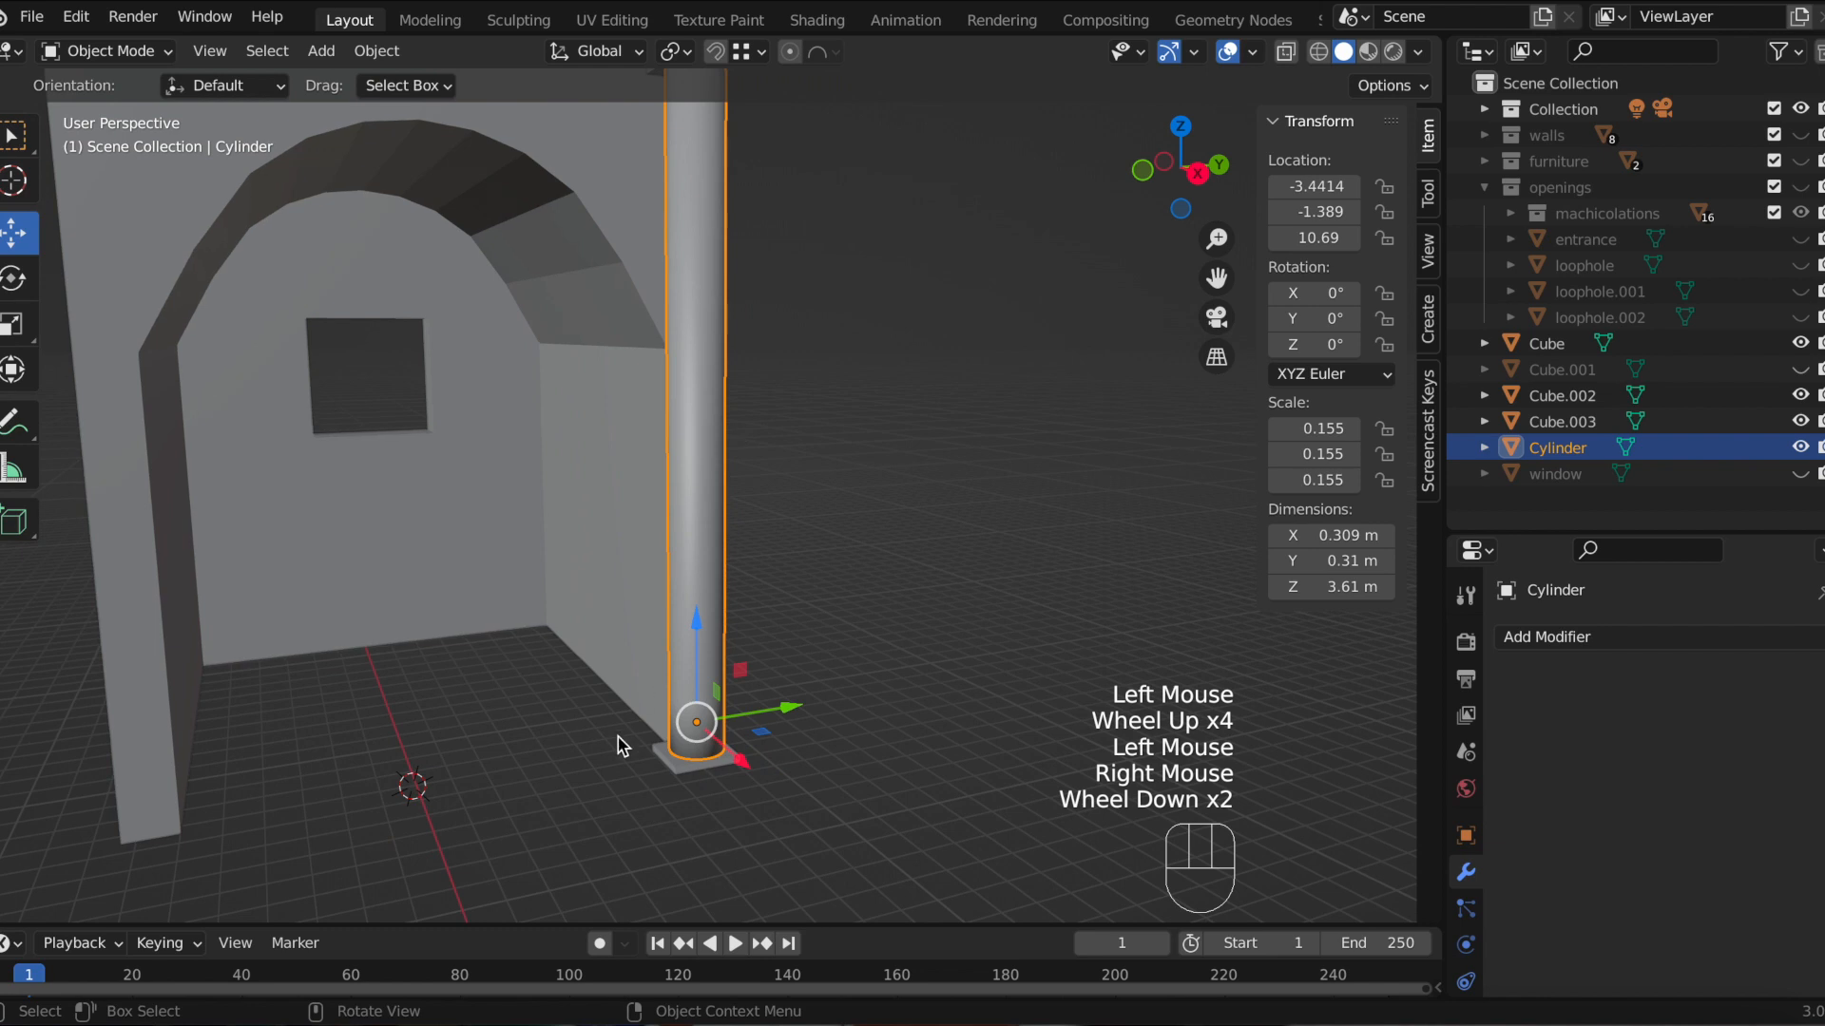
{"action": "left_click", "coordinate": [698, 766]}
{"action": "scroll", "coordinate": [841, 380], "scroll_direction": "down", "scroll_amount": 1}
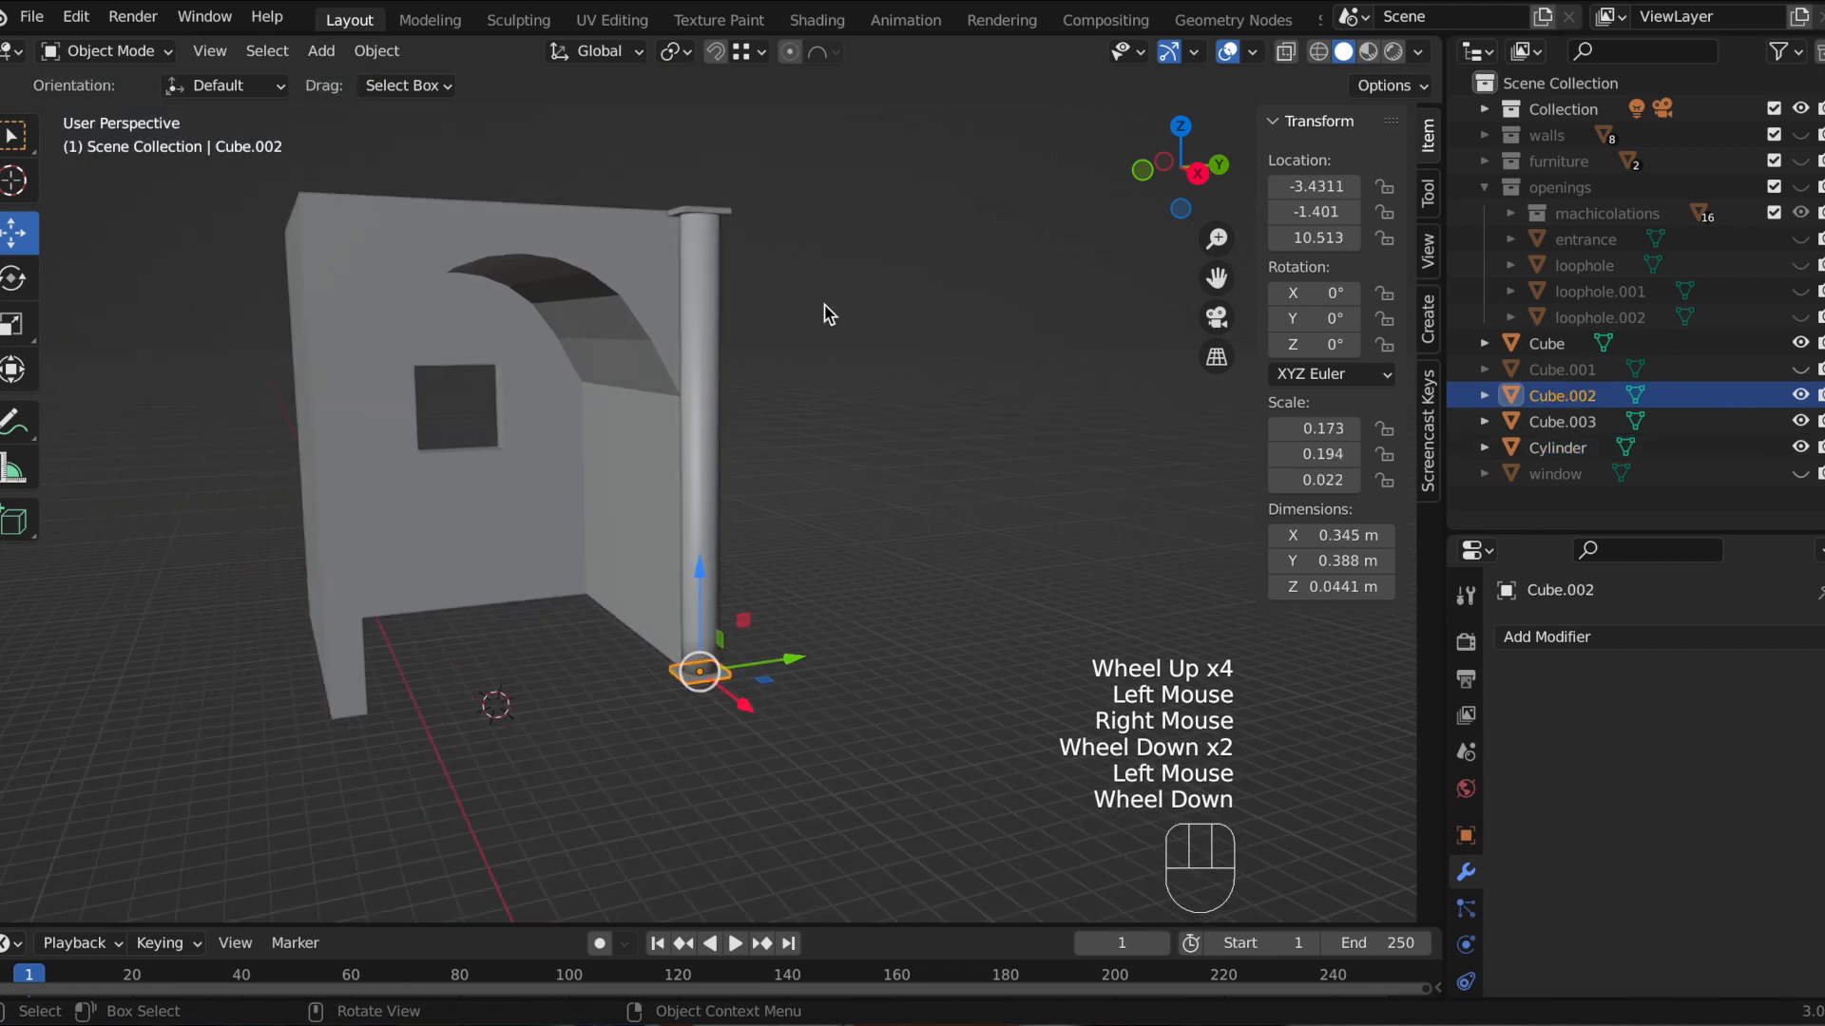
{"action": "left_click", "coordinate": [724, 211]}
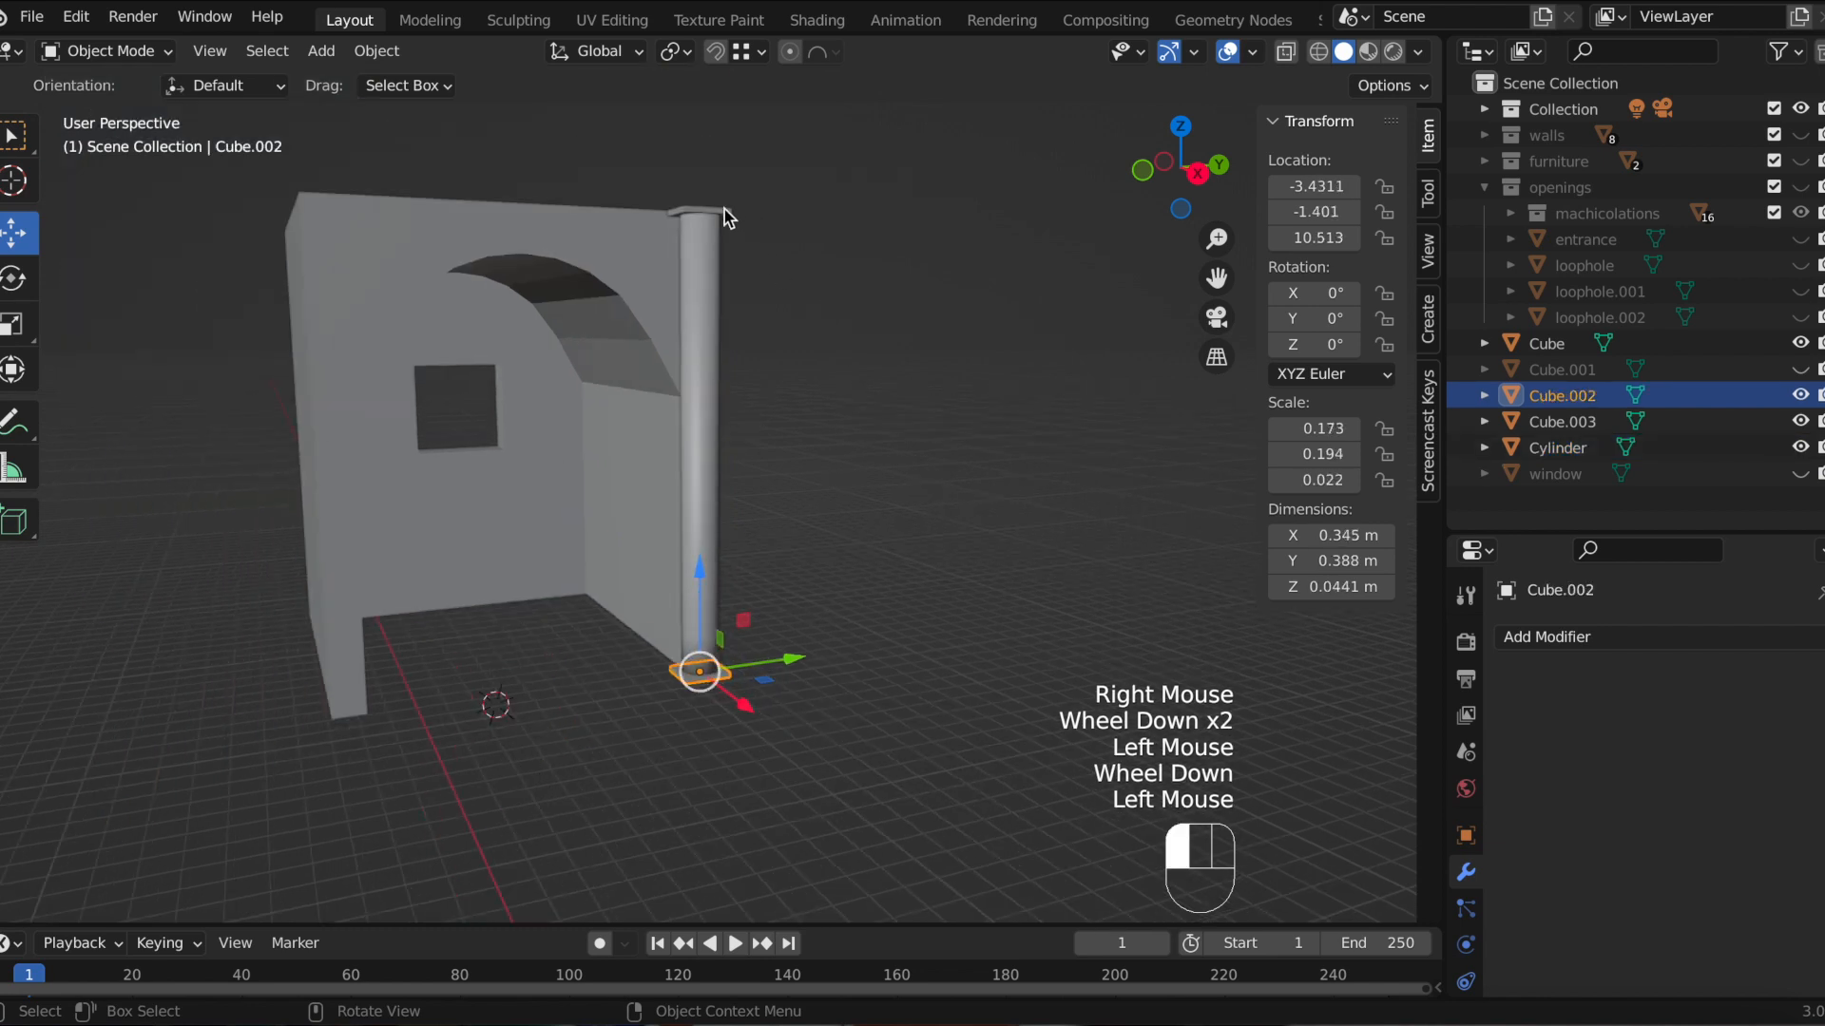
{"action": "left_click", "coordinate": [698, 460], "text": "shift"}
{"action": "left_click", "coordinate": [727, 673], "text": "shift"}
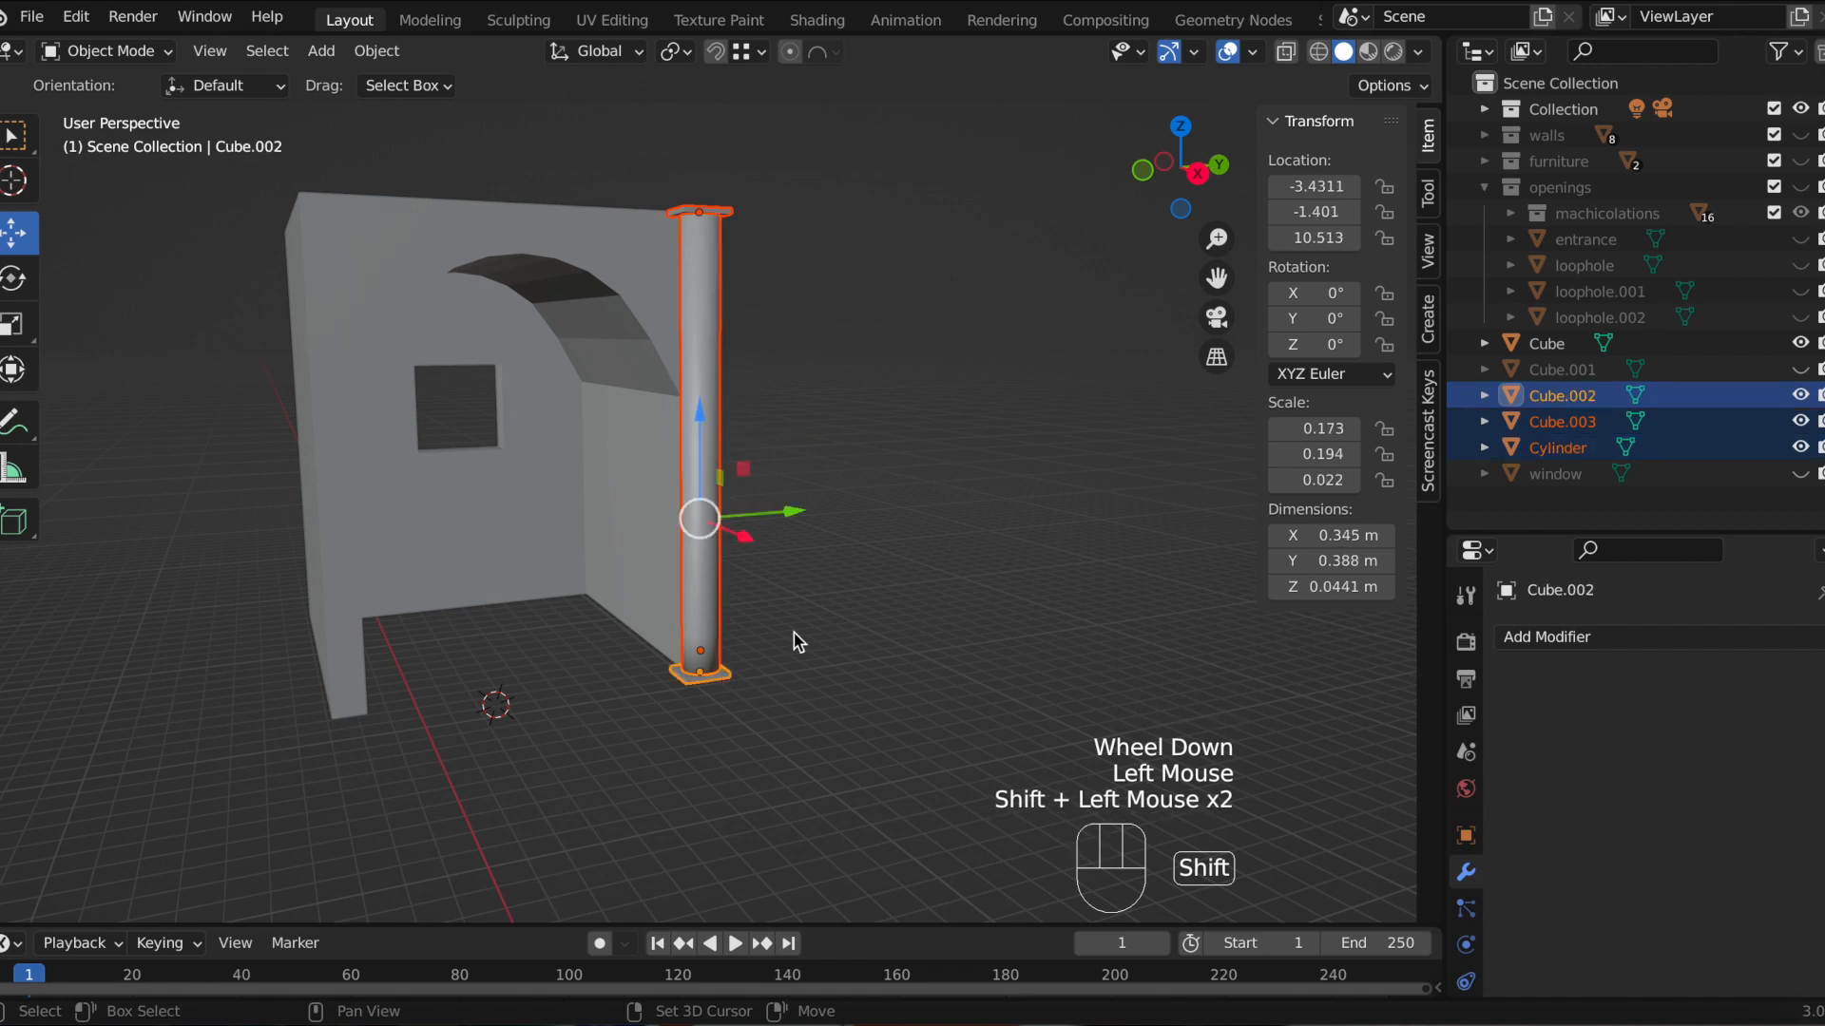
{"action": "left_click", "coordinate": [1196, 176]}
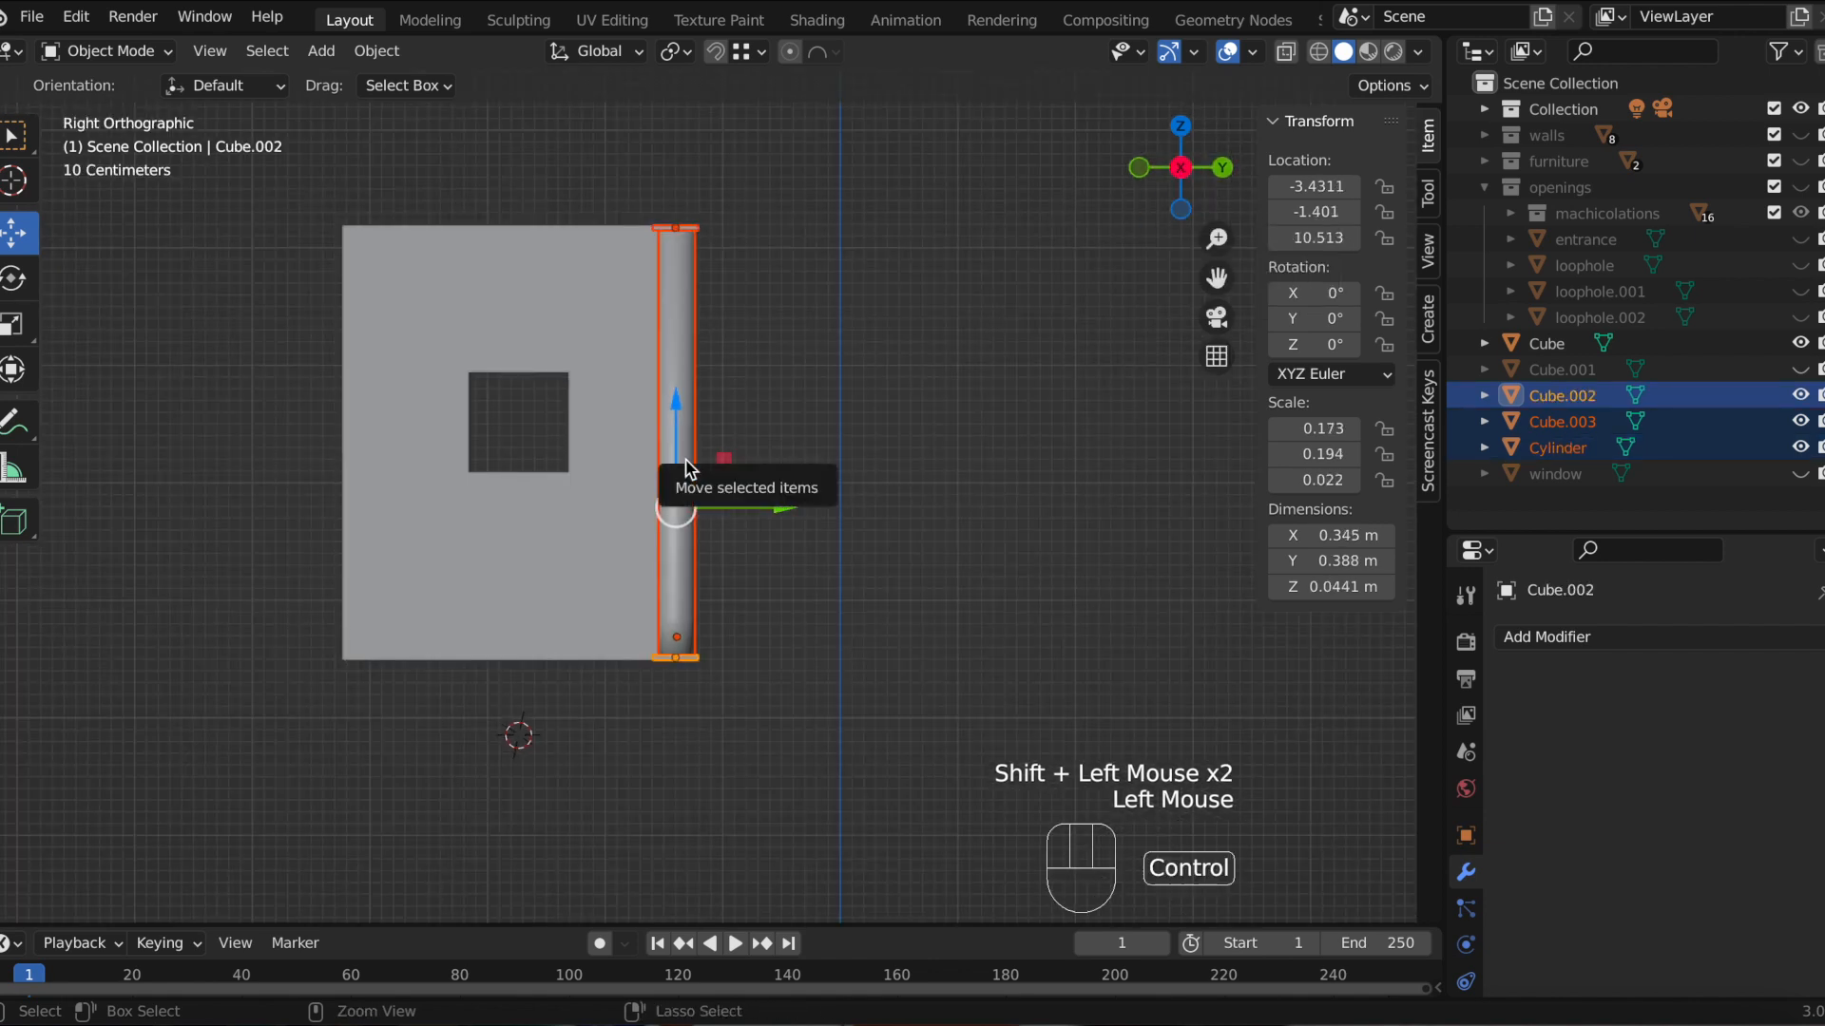
{"action": "key", "text": "ctrl+j"}
Step: Rename the joined object to column
{"action": "scroll", "coordinate": [722, 376], "scroll_direction": "up", "scroll_amount": 2}
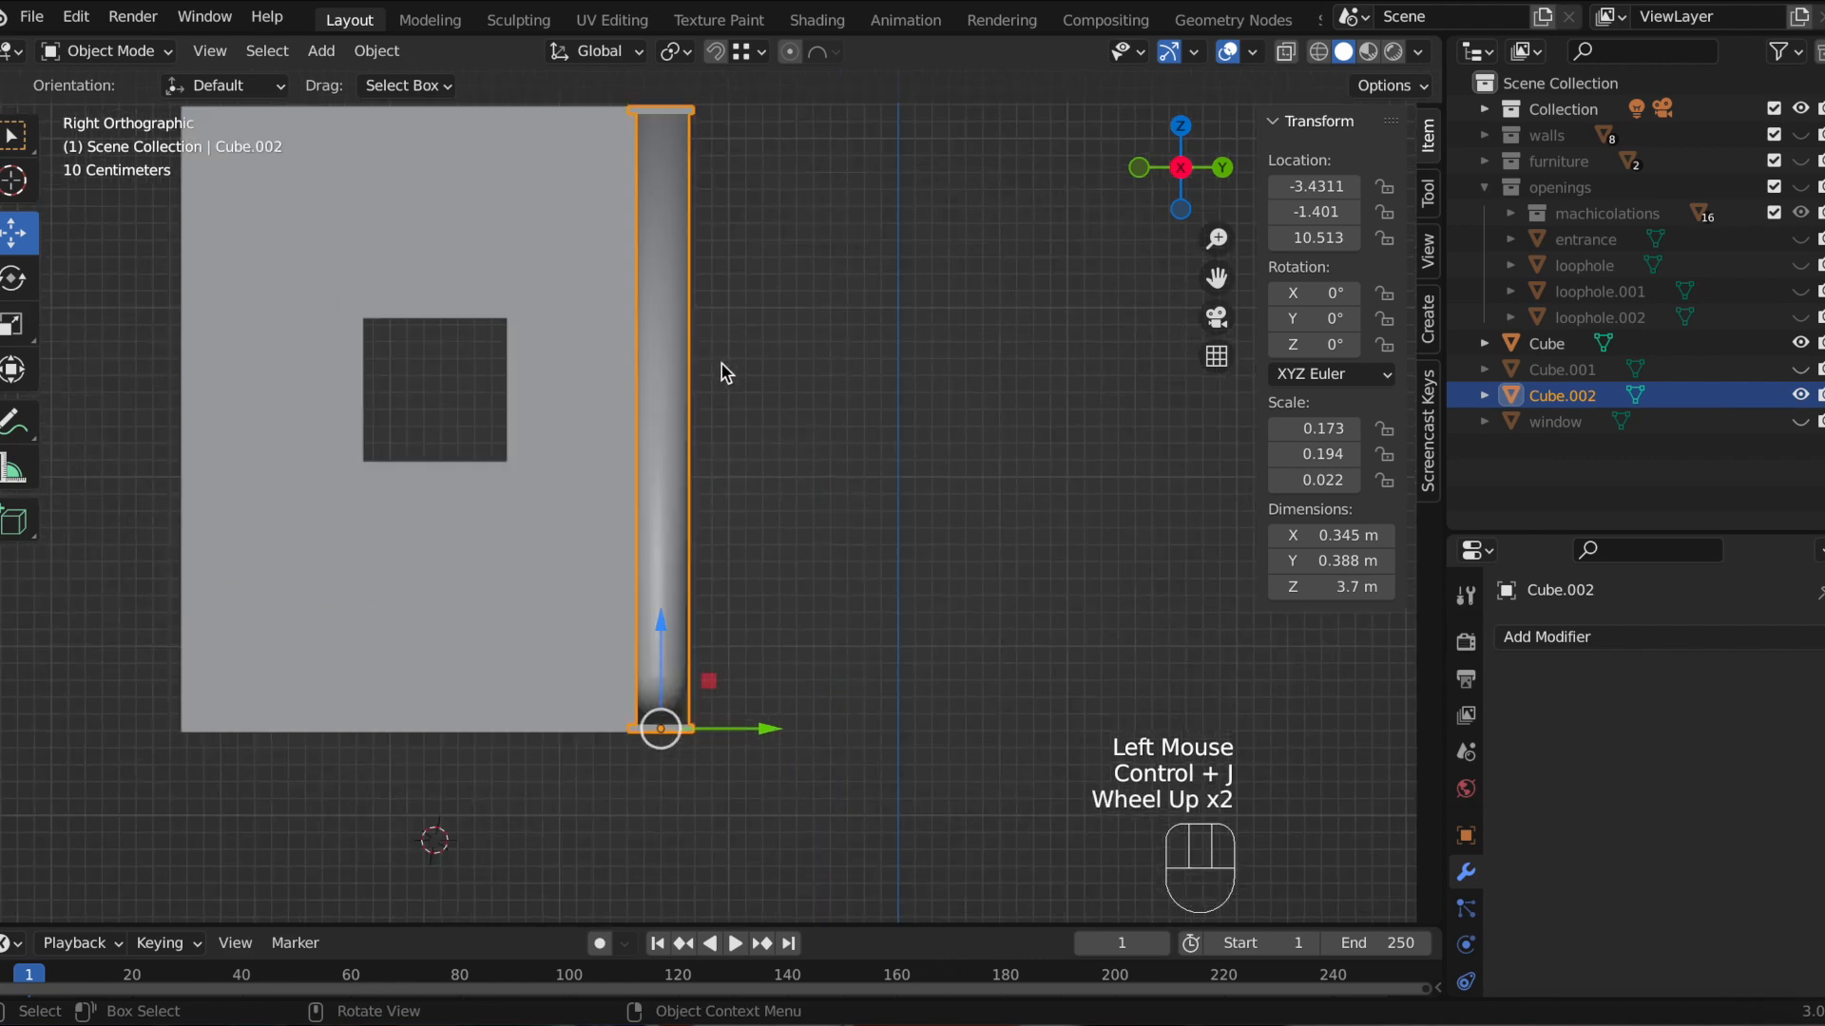
{"action": "scroll", "coordinate": [722, 372], "scroll_direction": "up", "scroll_amount": 1}
{"action": "mouse_move", "coordinate": [745, 358]}
{"action": "middle_mouse_down"}
{"action": "mouse_move", "coordinate": [813, 429]}
{"action": "mouse_move", "coordinate": [737, 379]}
{"action": "middle_mouse_up"}
{"action": "scroll", "coordinate": [738, 379], "scroll_direction": "down", "scroll_amount": 2}
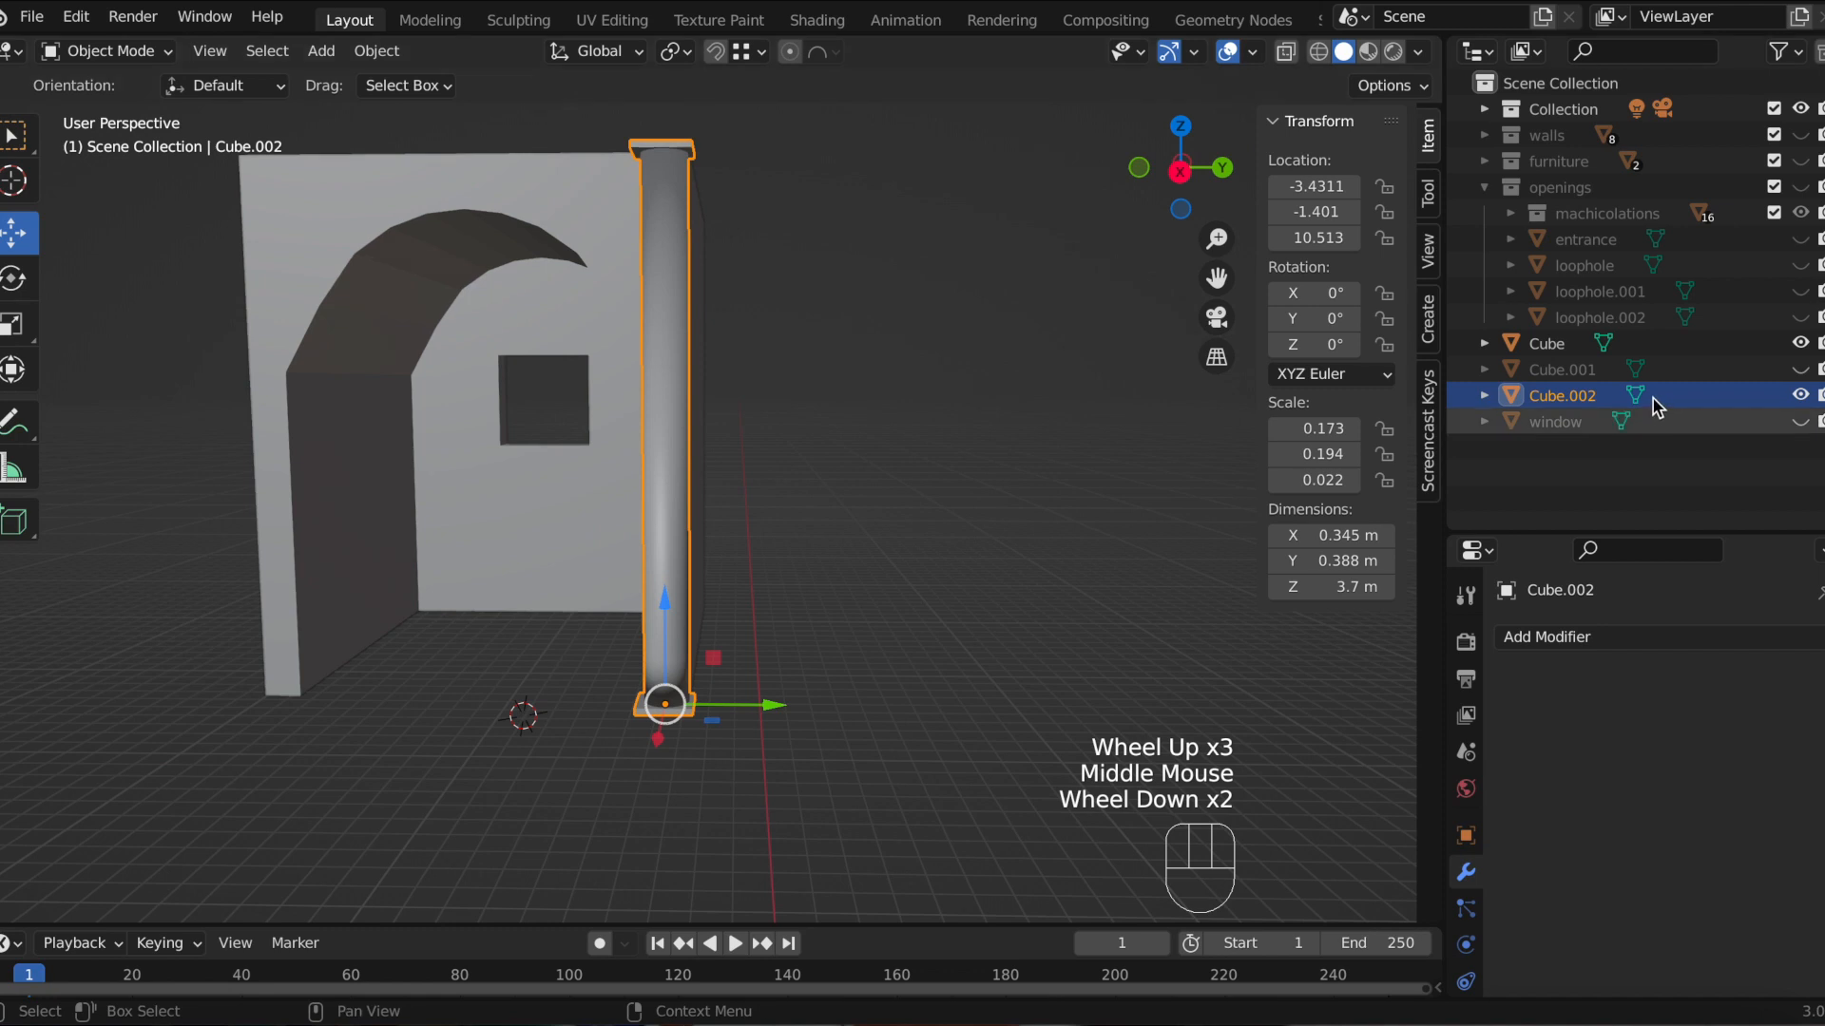
{"action": "double_click", "coordinate": [1565, 397]}
{"action": "type", "text": "col"}
{"action": "key", "text": "Return"}
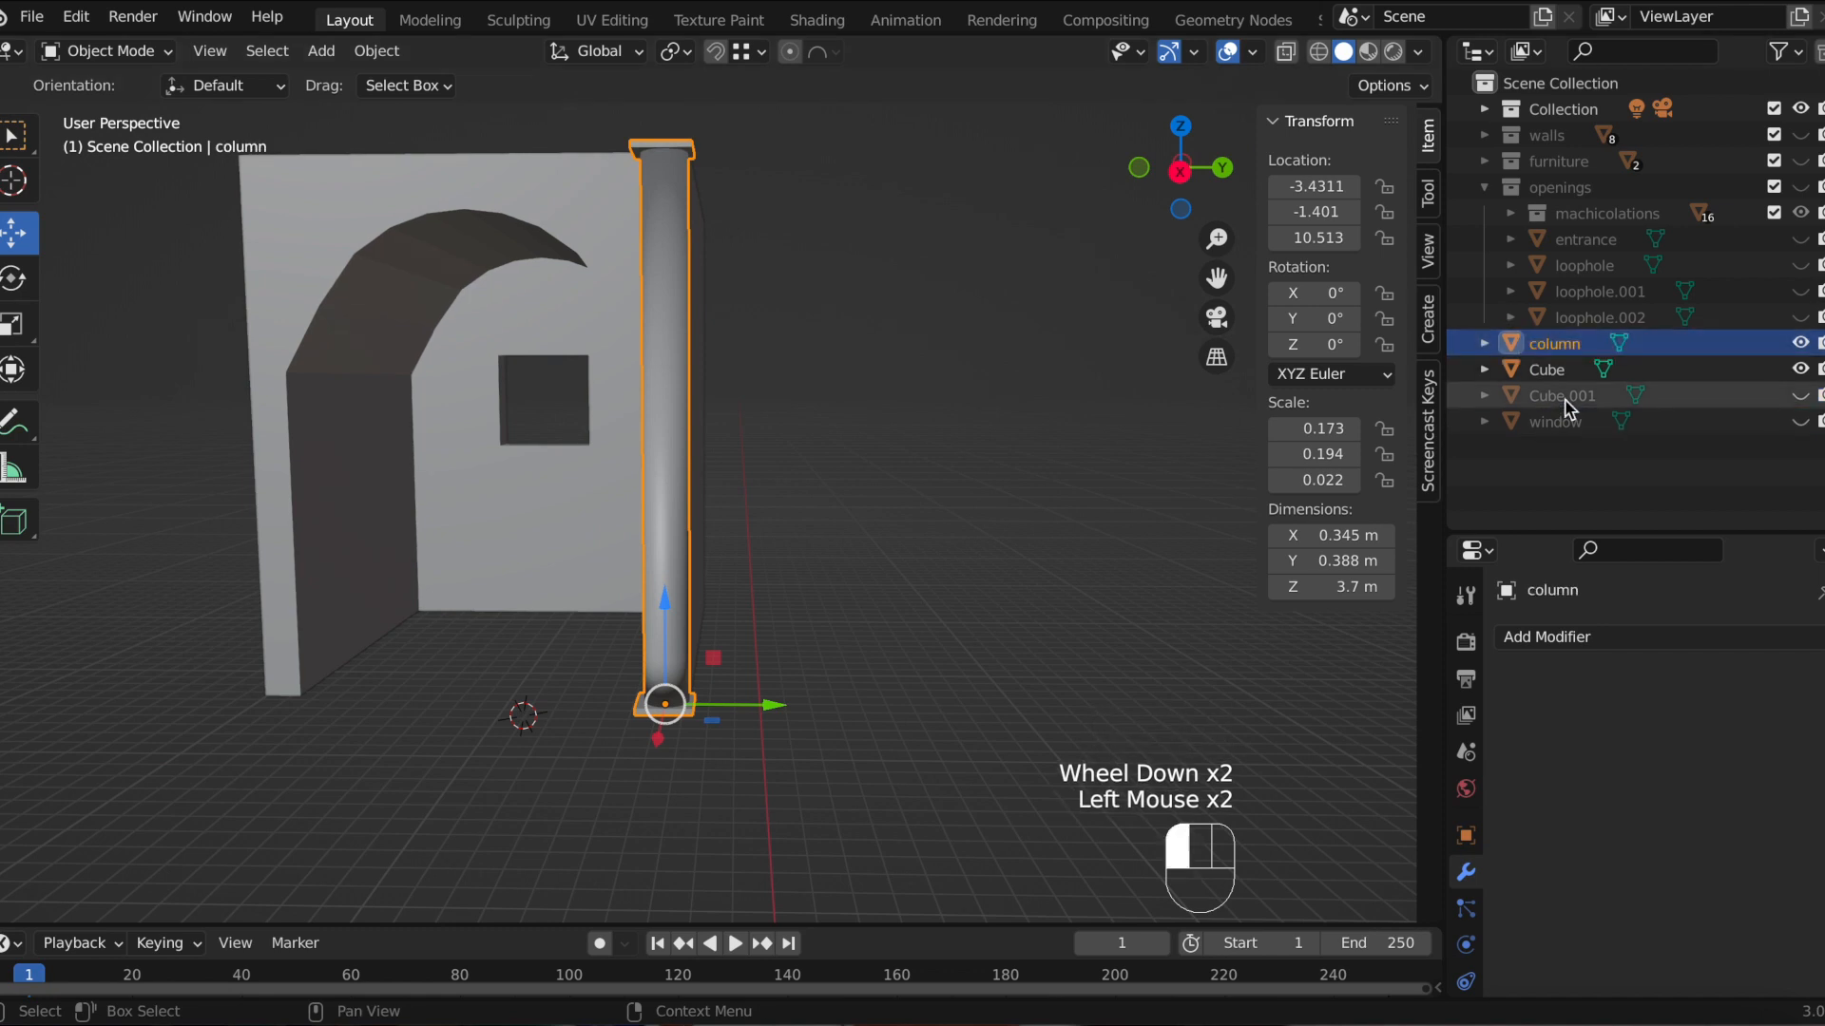
Step: Duplicate the column and snap the copy along Y about 2.64 m to the wall's opposite corner
{"action": "left_click", "coordinate": [1180, 171]}
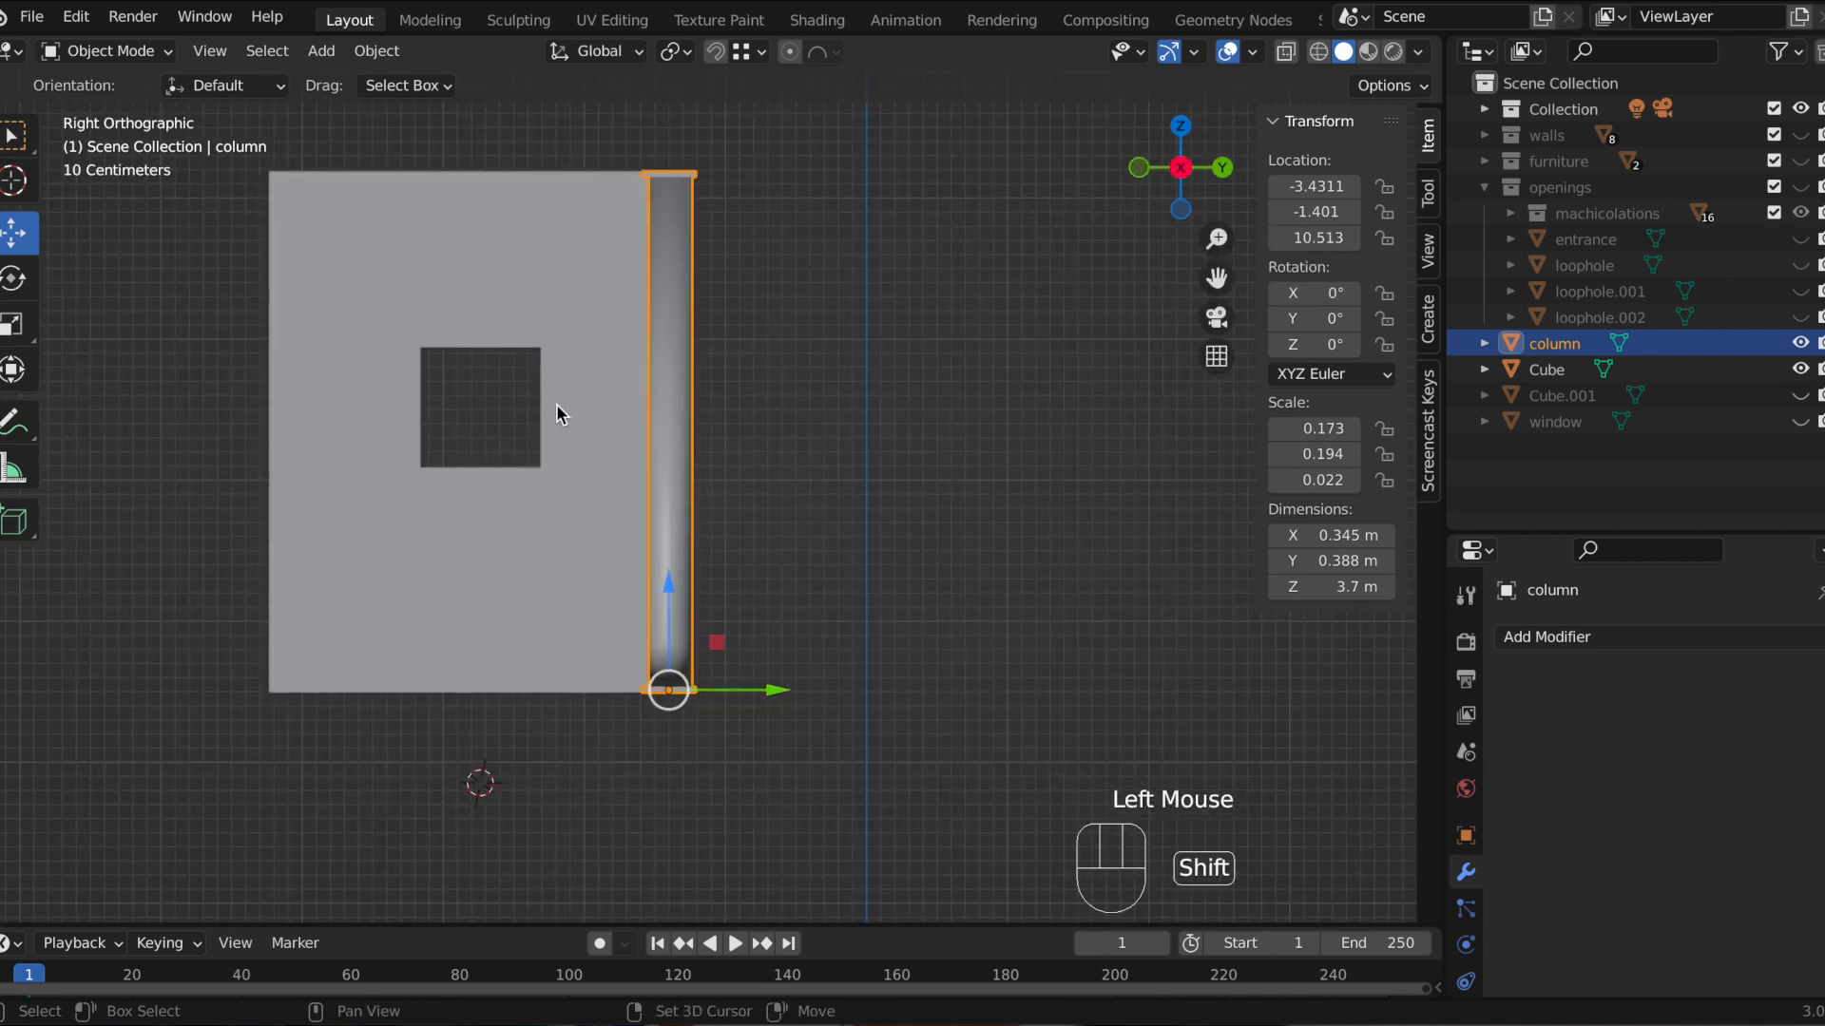
{"action": "key", "text": "shift+d"}
{"action": "key", "text": "y"}
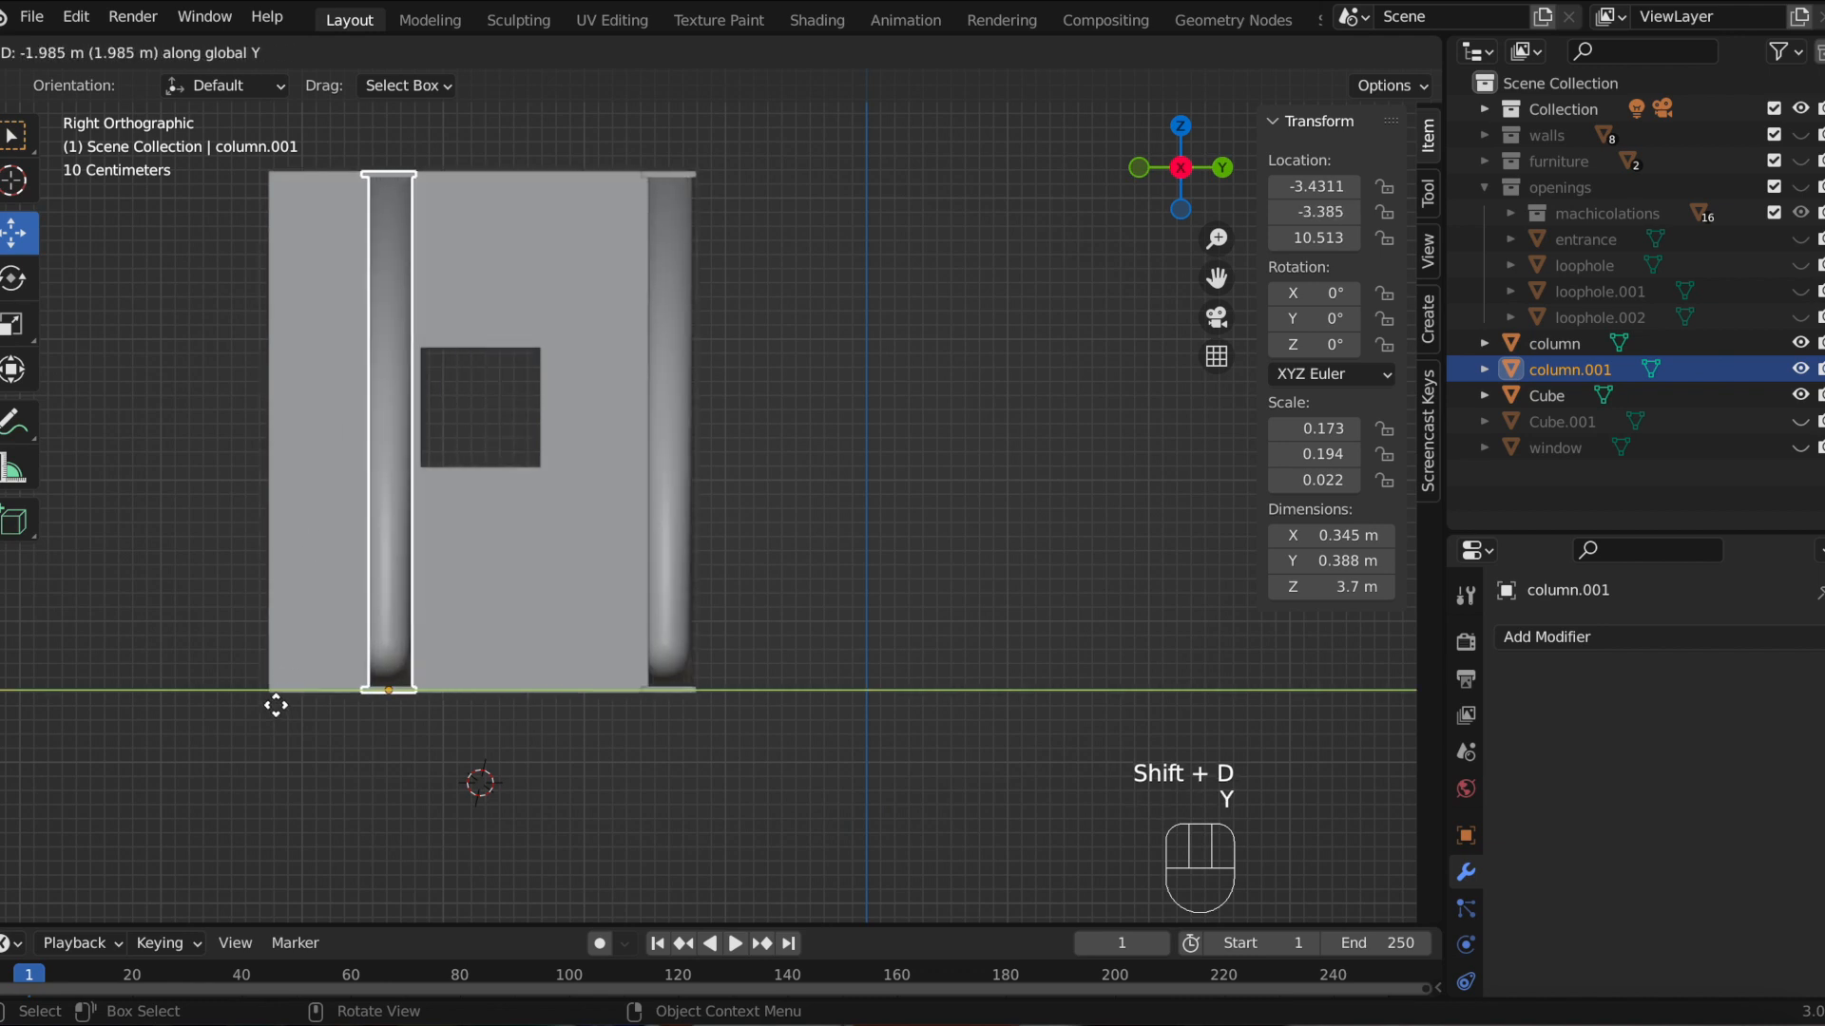
{"action": "key", "text": "ctrl"}
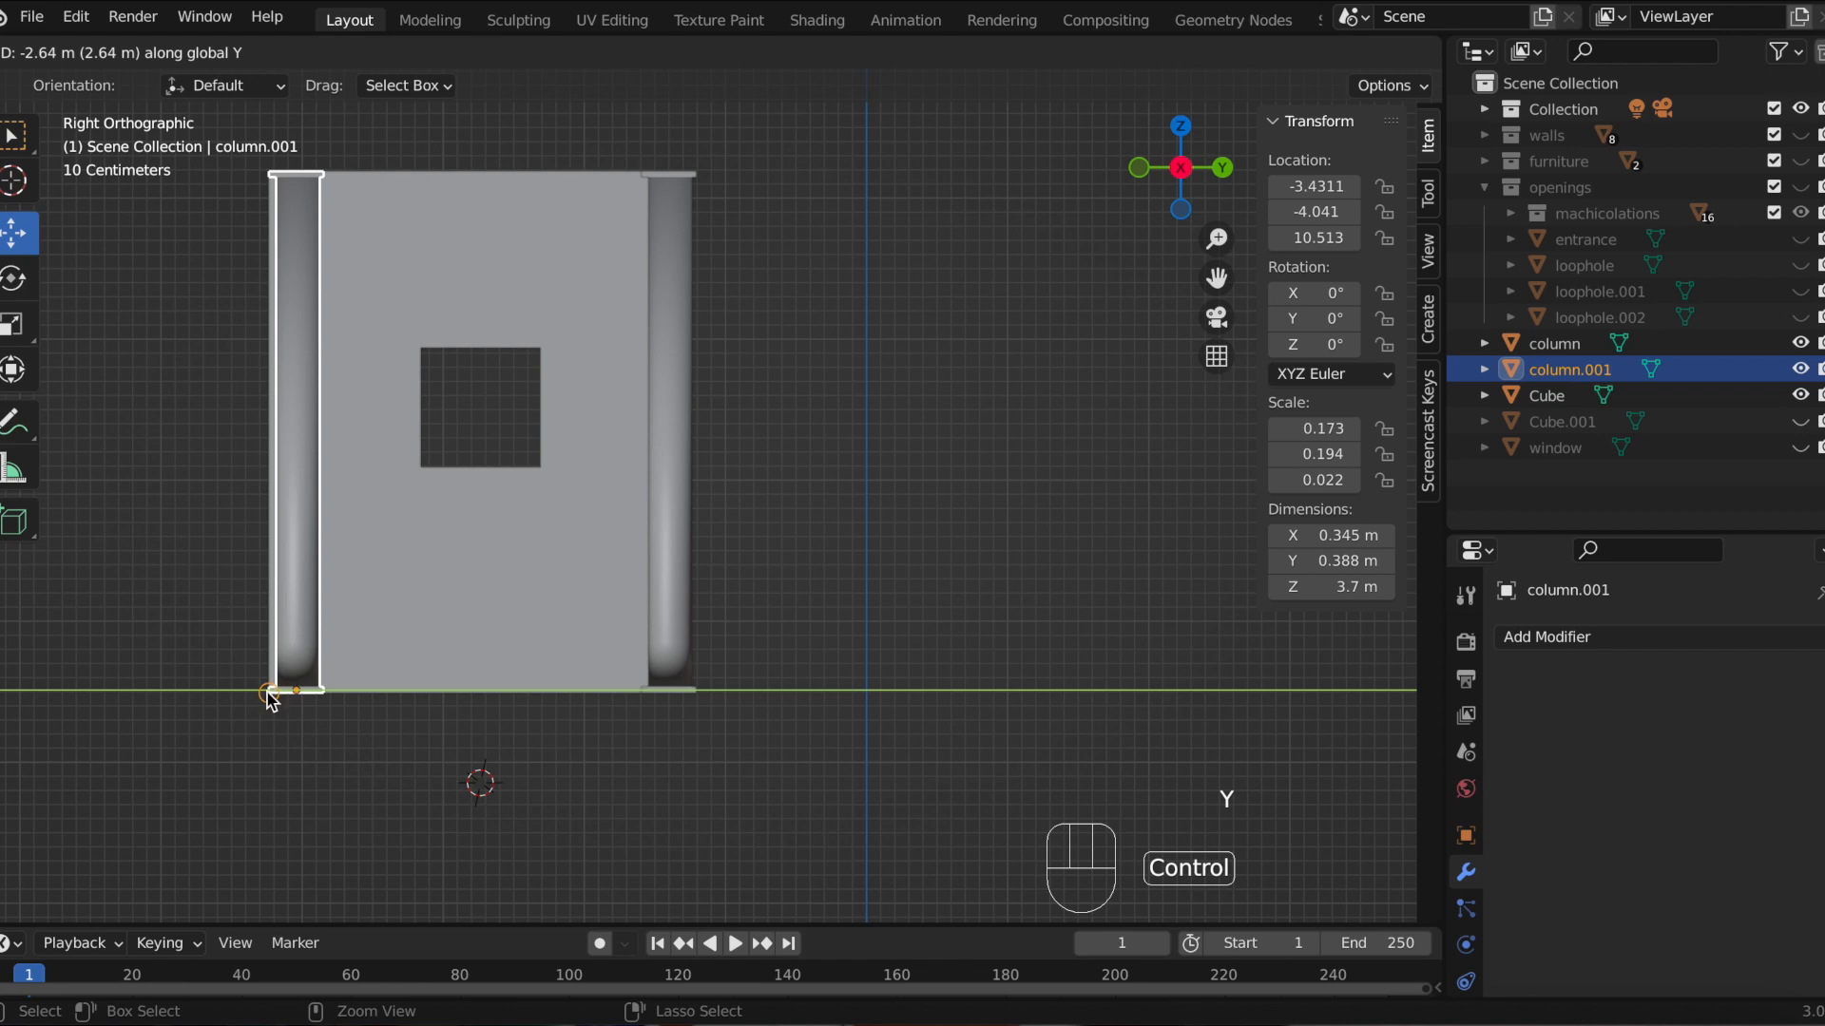
{"action": "left_click", "coordinate": [268, 691], "text": "ctrl"}
Step: Nudge the copied column slightly along Y to line it up with the wall's edge
{"action": "key", "text": "g"}
{"action": "key", "text": "y"}
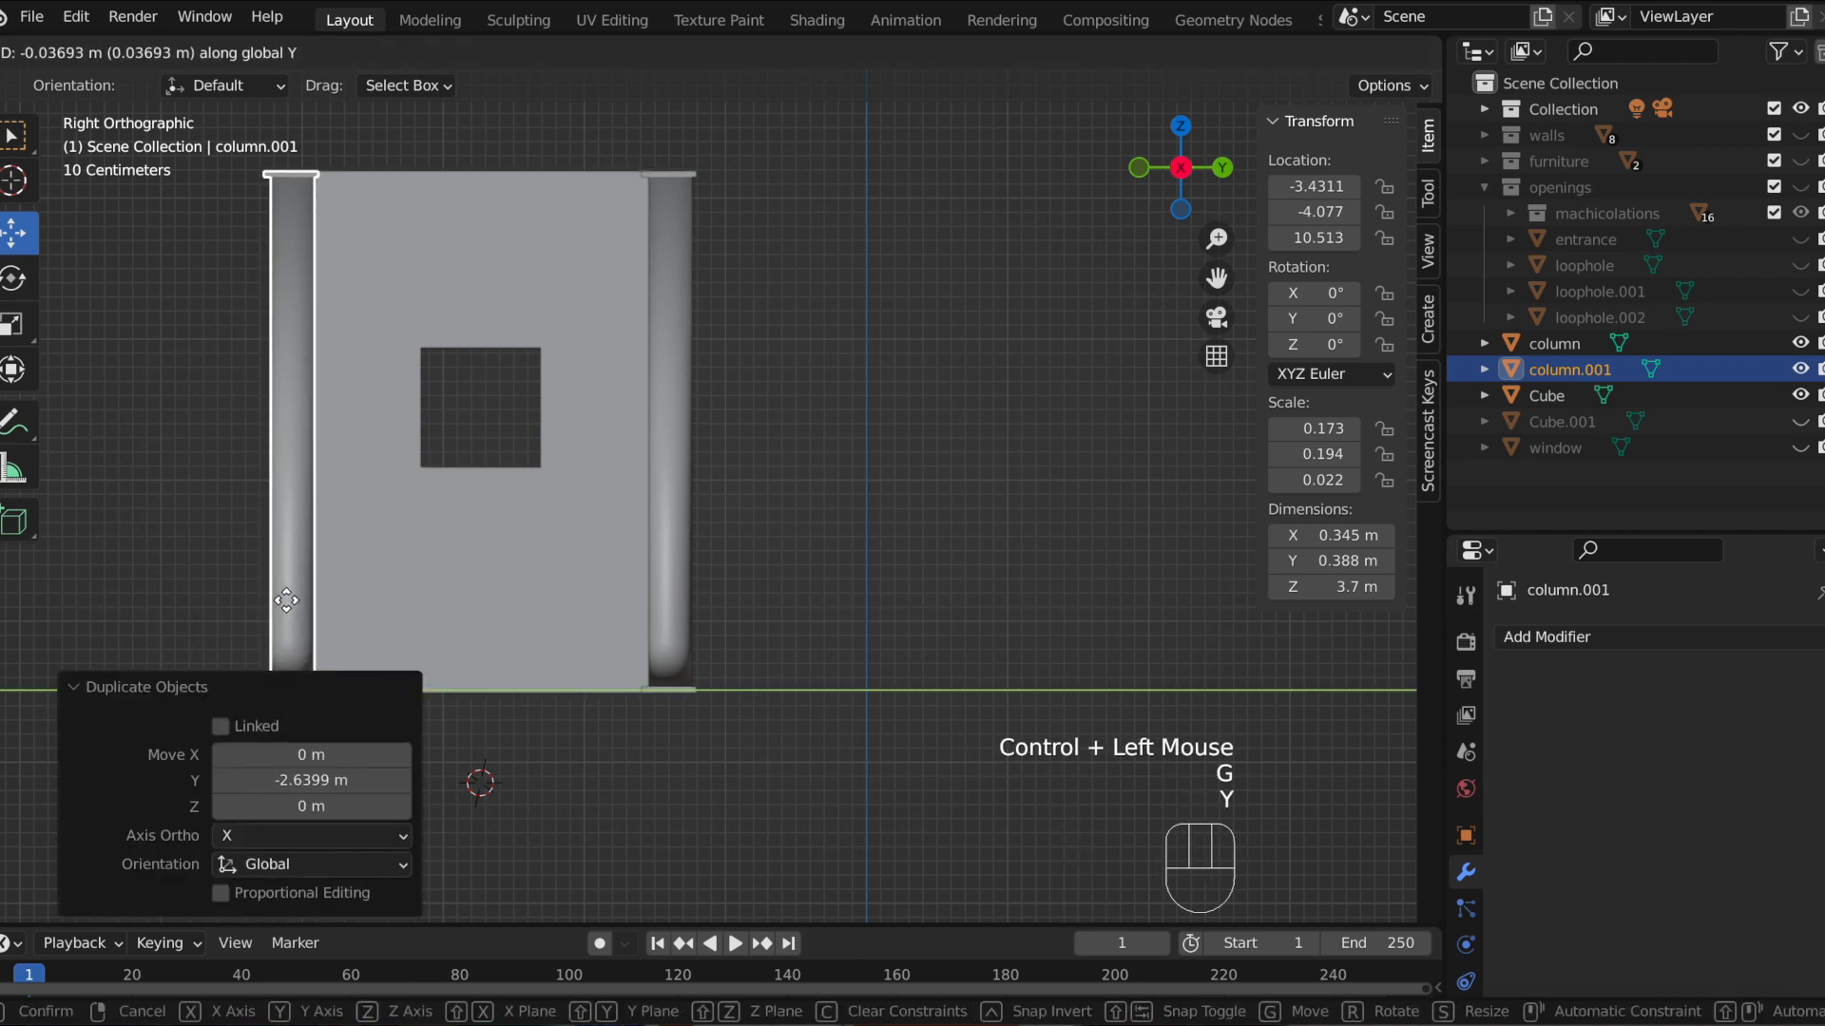
{"action": "left_click", "coordinate": [504, 491]}
{"action": "left_click", "coordinate": [753, 440]}
{"action": "middle_click_drag", "start_coordinate": [754, 440], "coordinate": [915, 561]}
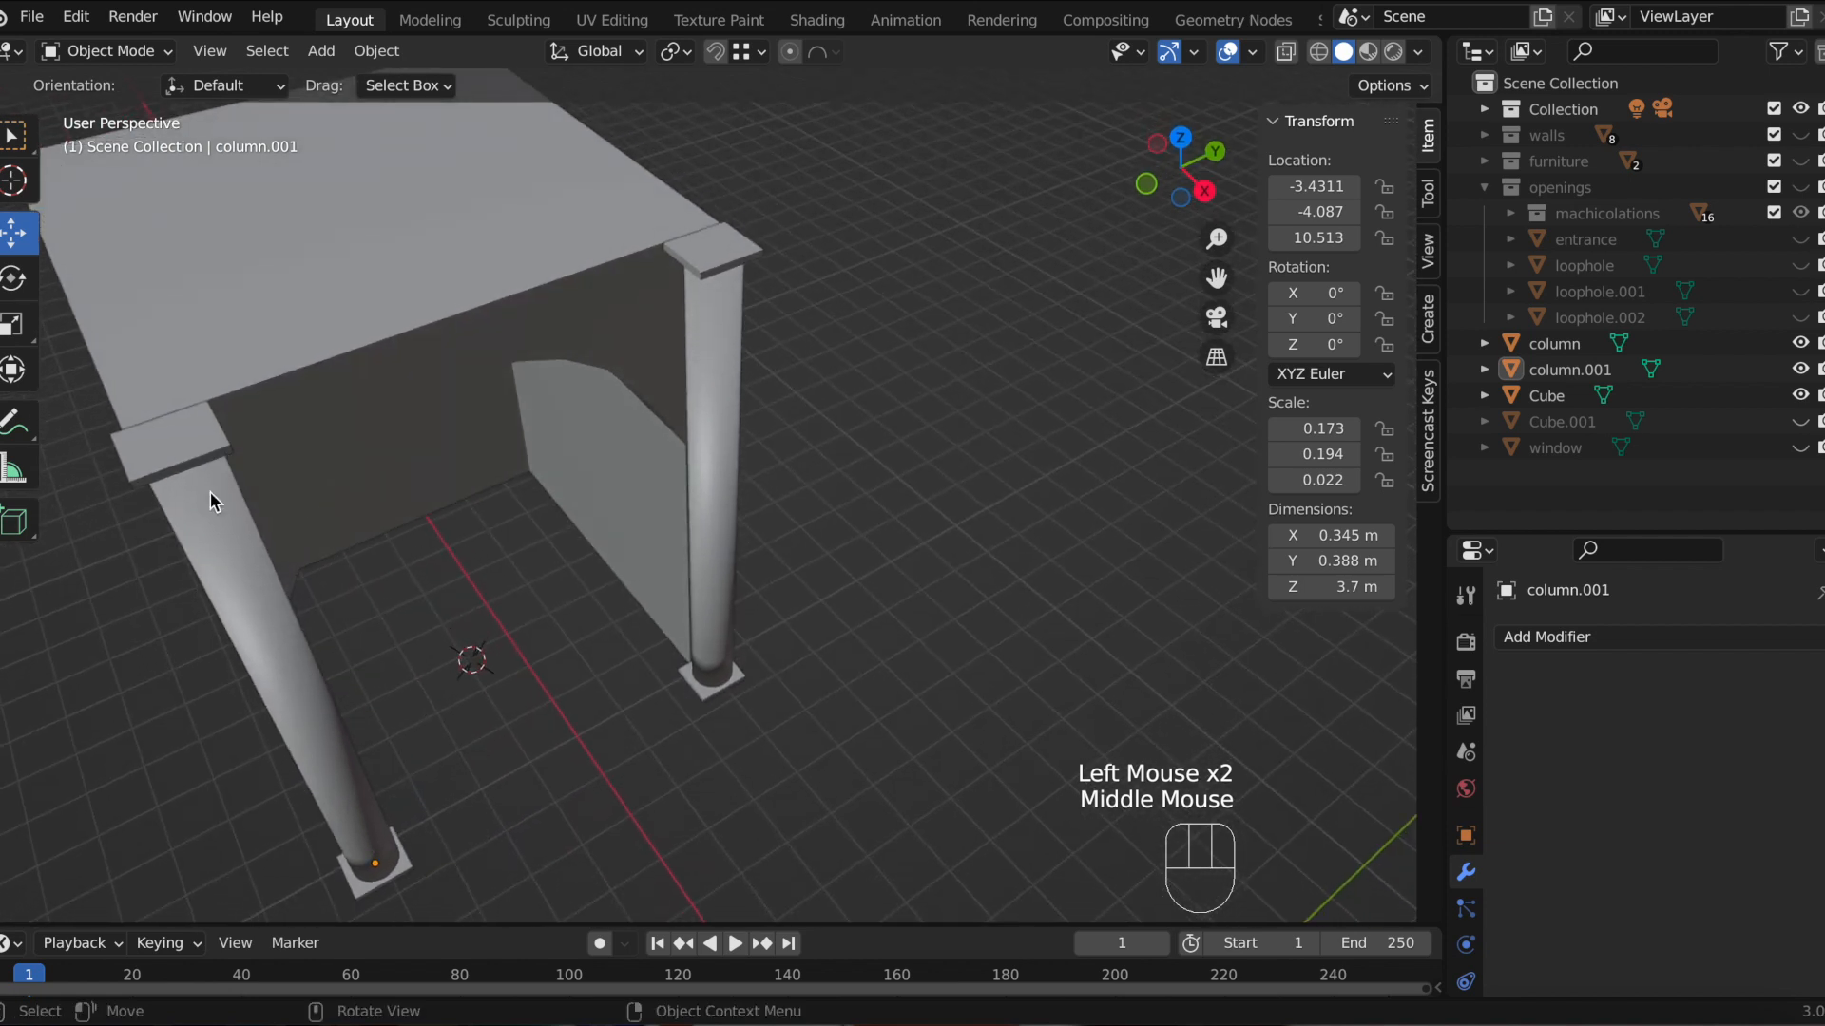
{"action": "left_click", "coordinate": [198, 528]}
{"action": "key", "text": "g"}
{"action": "key", "text": "y"}
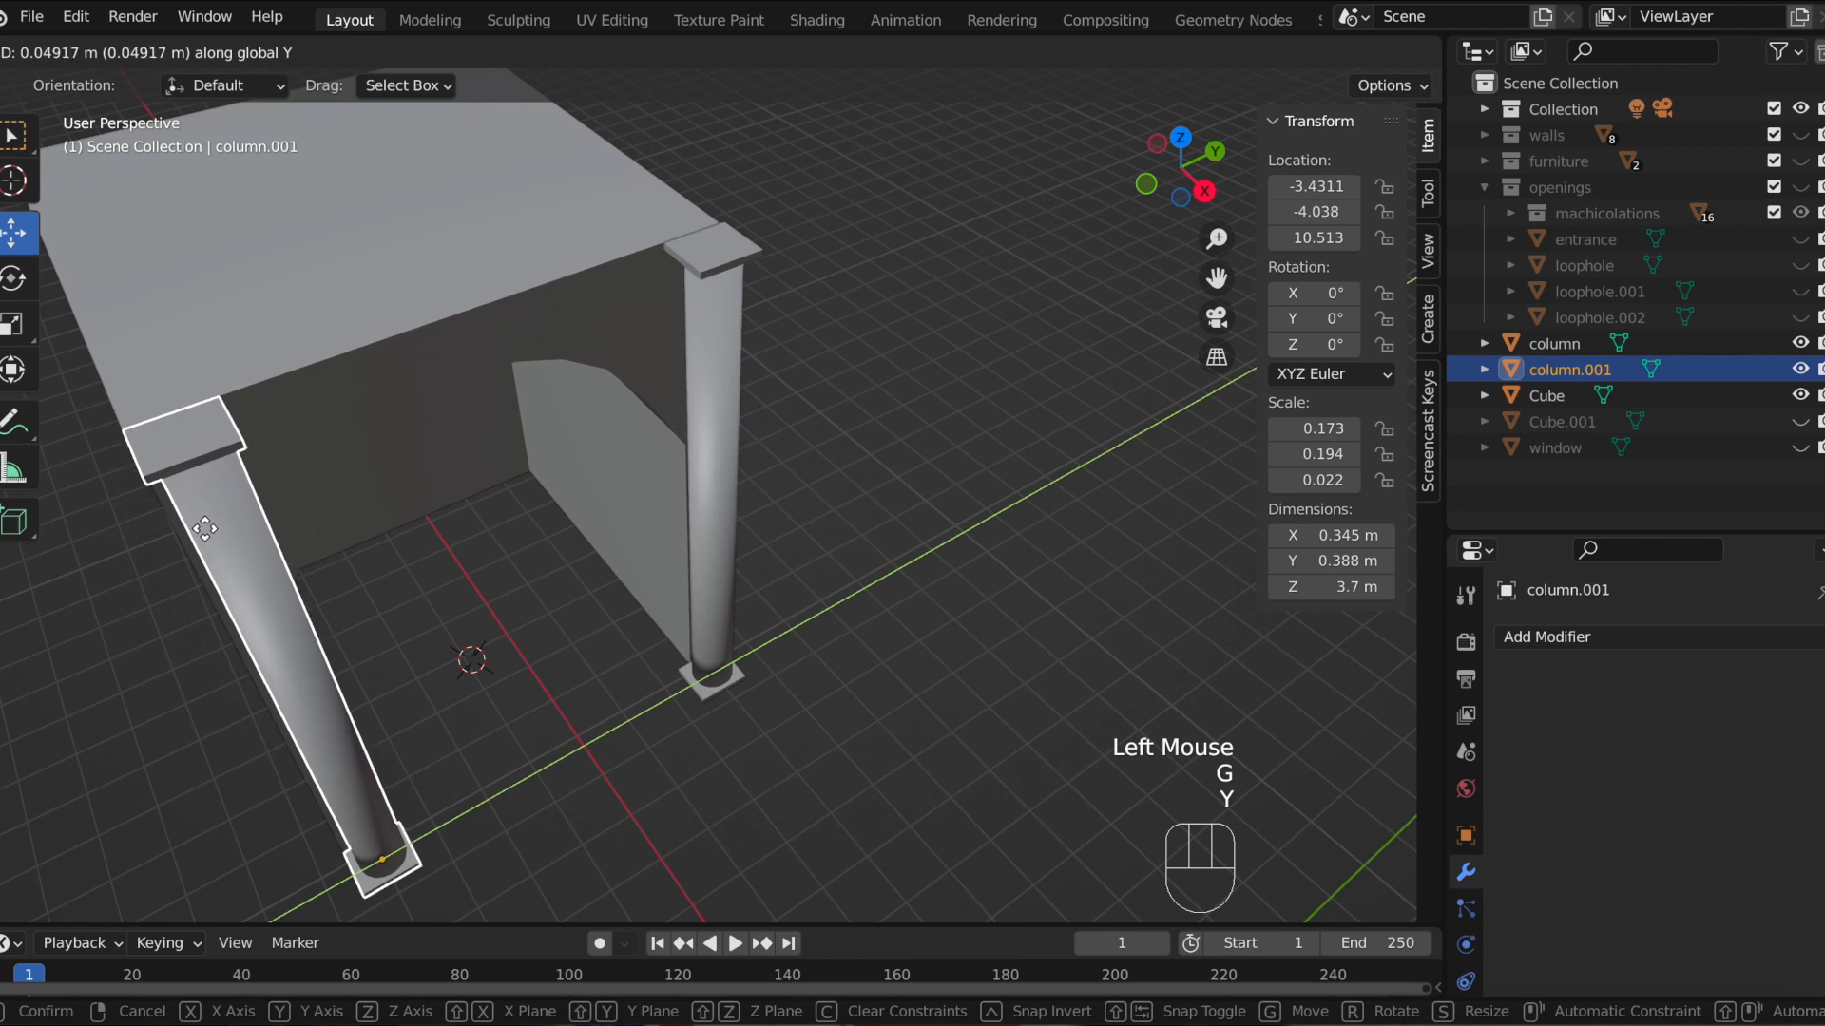
{"action": "left_click", "coordinate": [204, 528]}
Step: Select the original column and nudge it along Y about 0.05 m toward the wall corner
{"action": "left_click", "coordinate": [722, 259]}
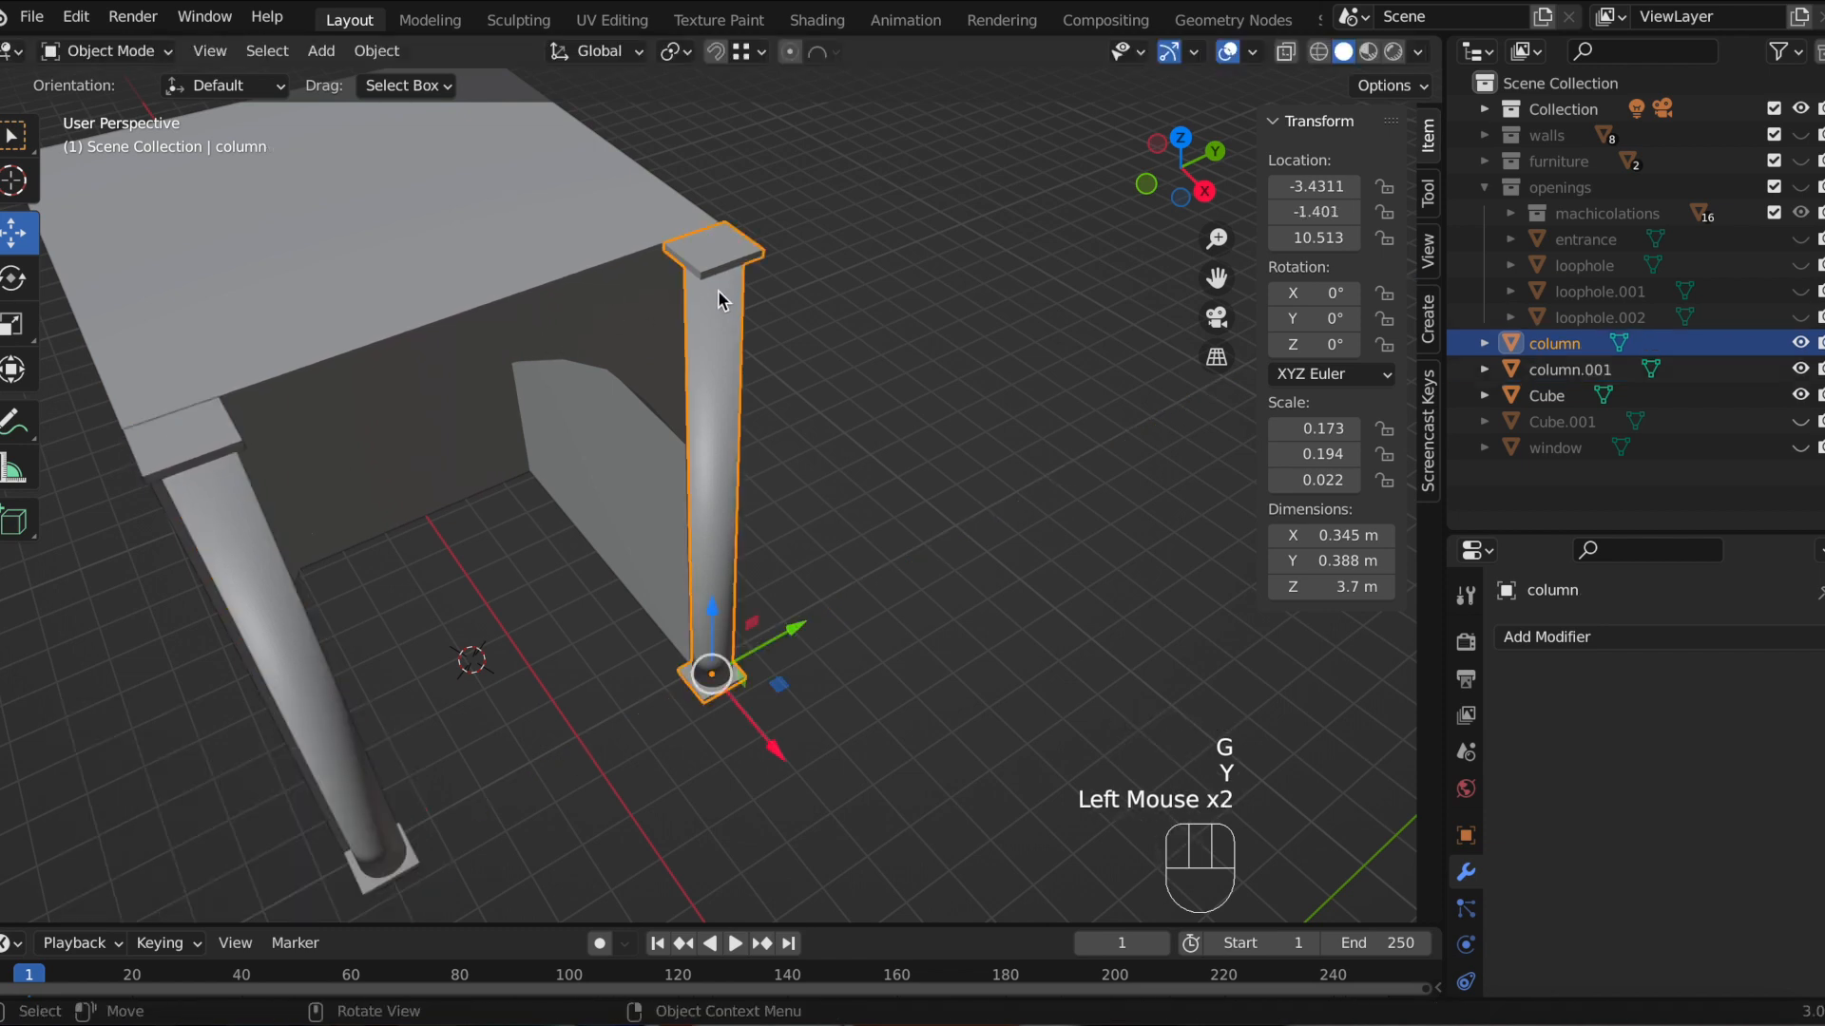
{"action": "key", "text": "g"}
{"action": "key", "text": "y"}
{"action": "left_click", "coordinate": [972, 179]}
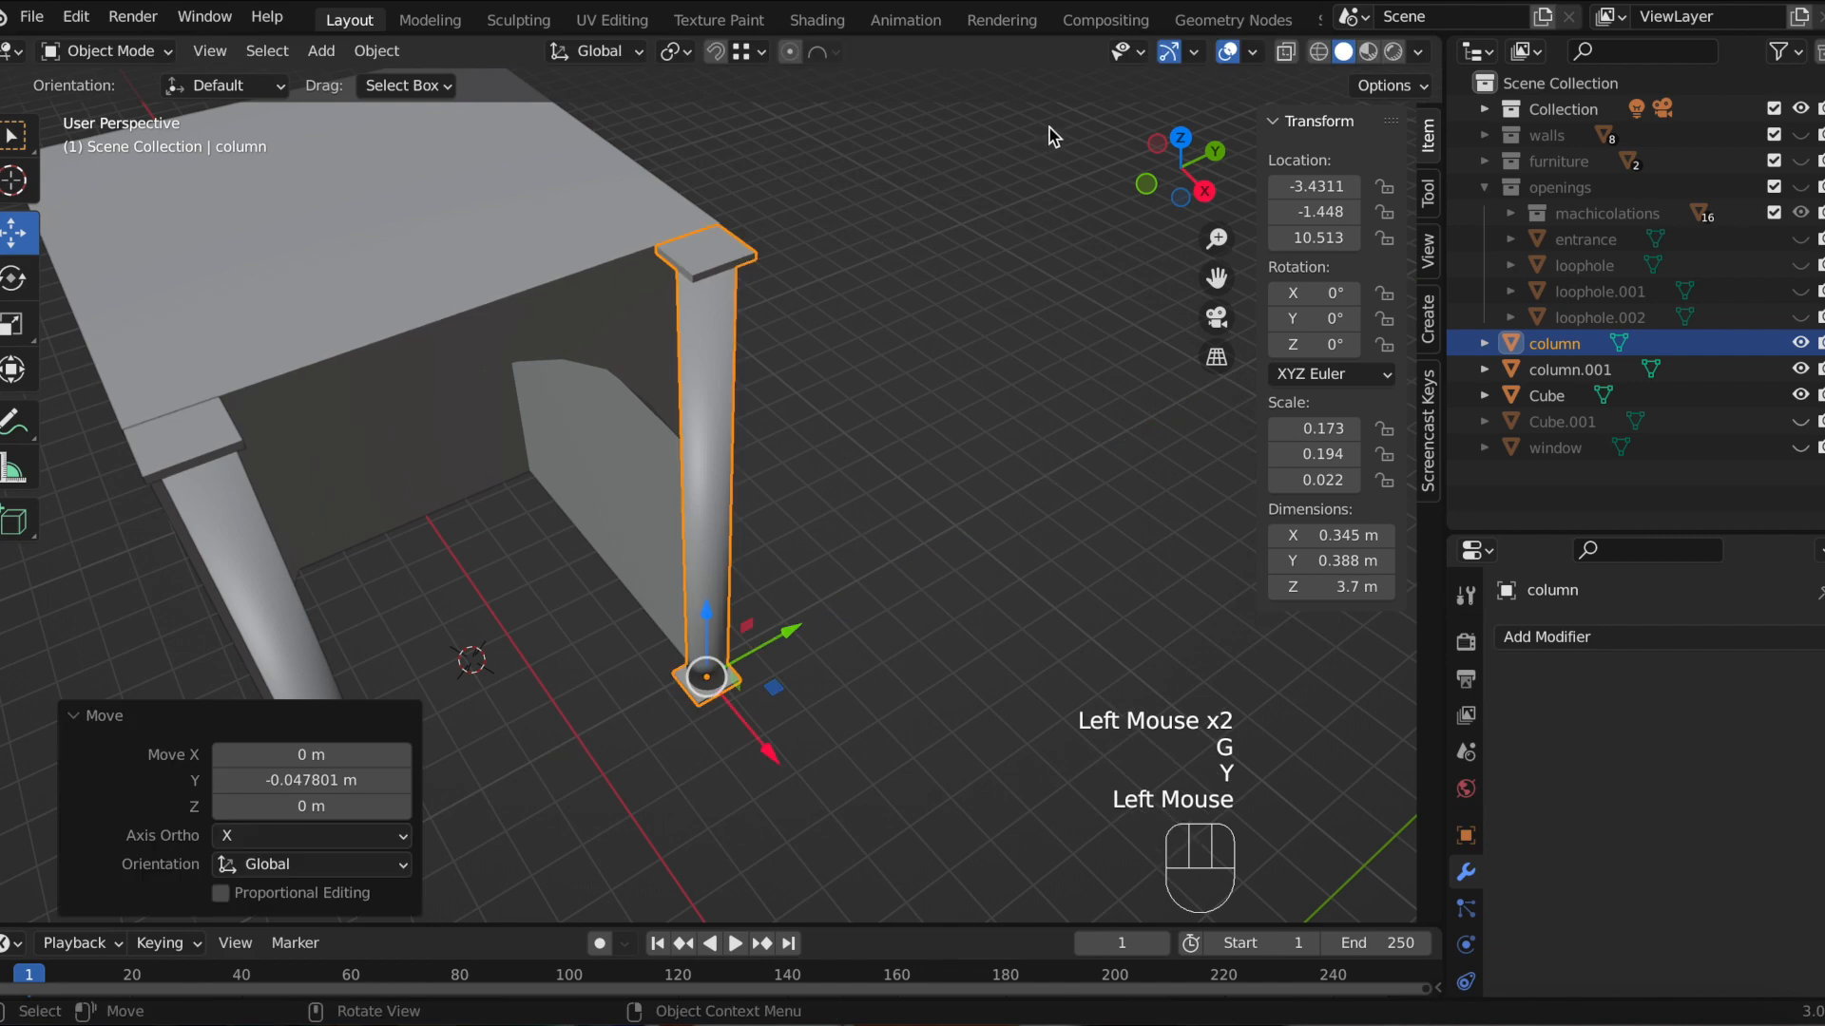
Step: Adjust the original column along Y about 0.01 m to align with the wall corner in top view
{"action": "left_click", "coordinate": [1181, 139]}
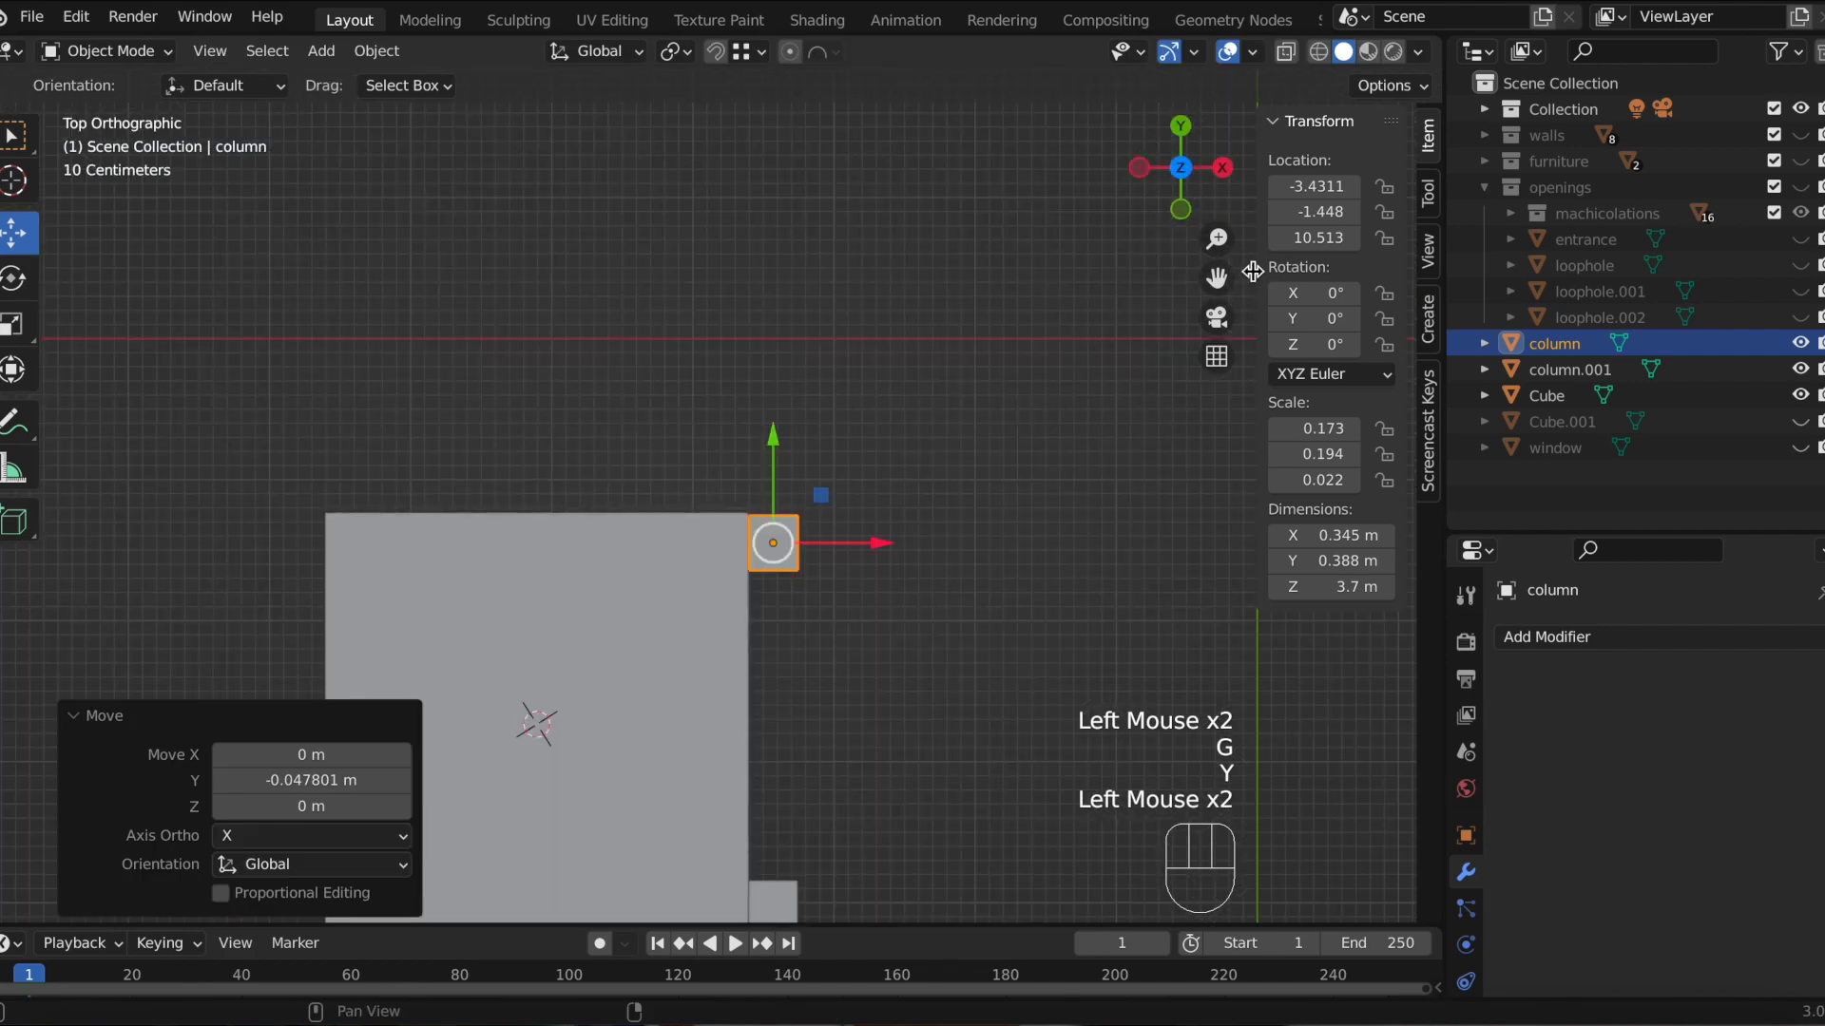
{"action": "left_click_drag", "start_coordinate": [1217, 278], "coordinate": [1141, 40]}
{"action": "scroll", "coordinate": [727, 548], "scroll_direction": "up", "scroll_amount": 2}
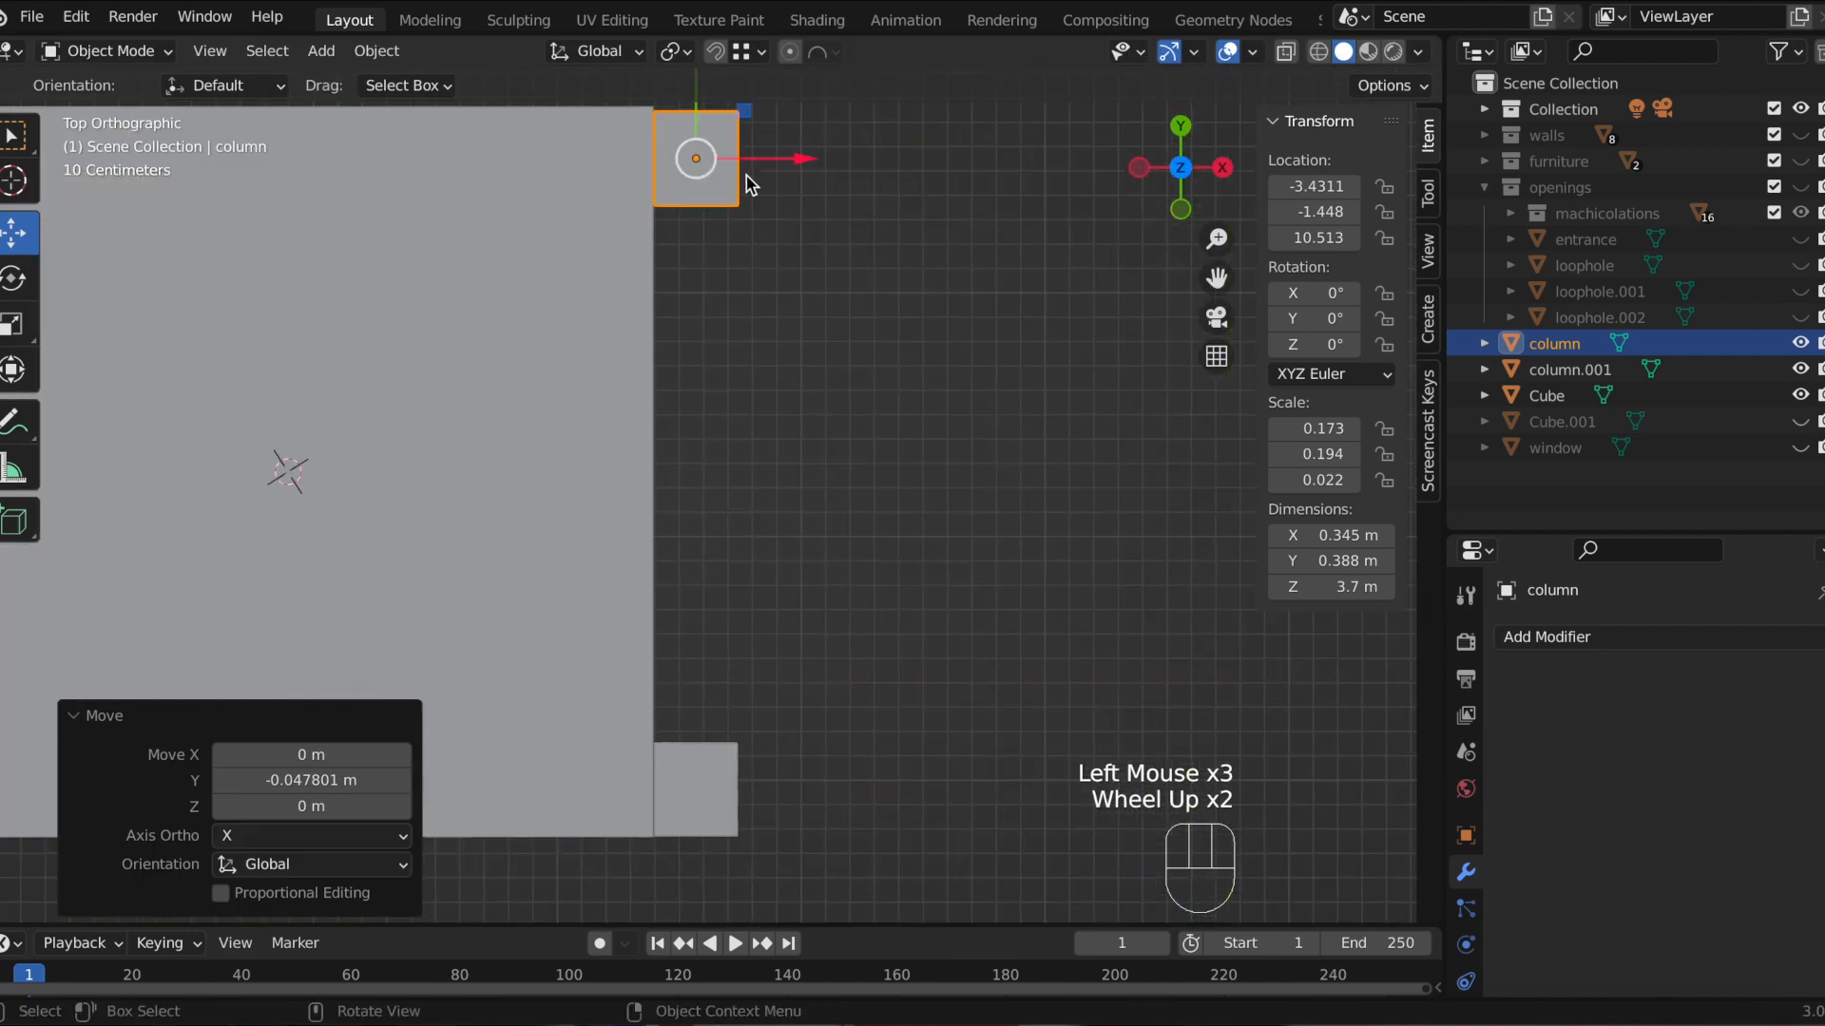
{"action": "left_click_drag", "start_coordinate": [1217, 277], "coordinate": [1200, 427]}
{"action": "left_click_drag", "start_coordinate": [676, 196], "coordinate": [676, 192]}
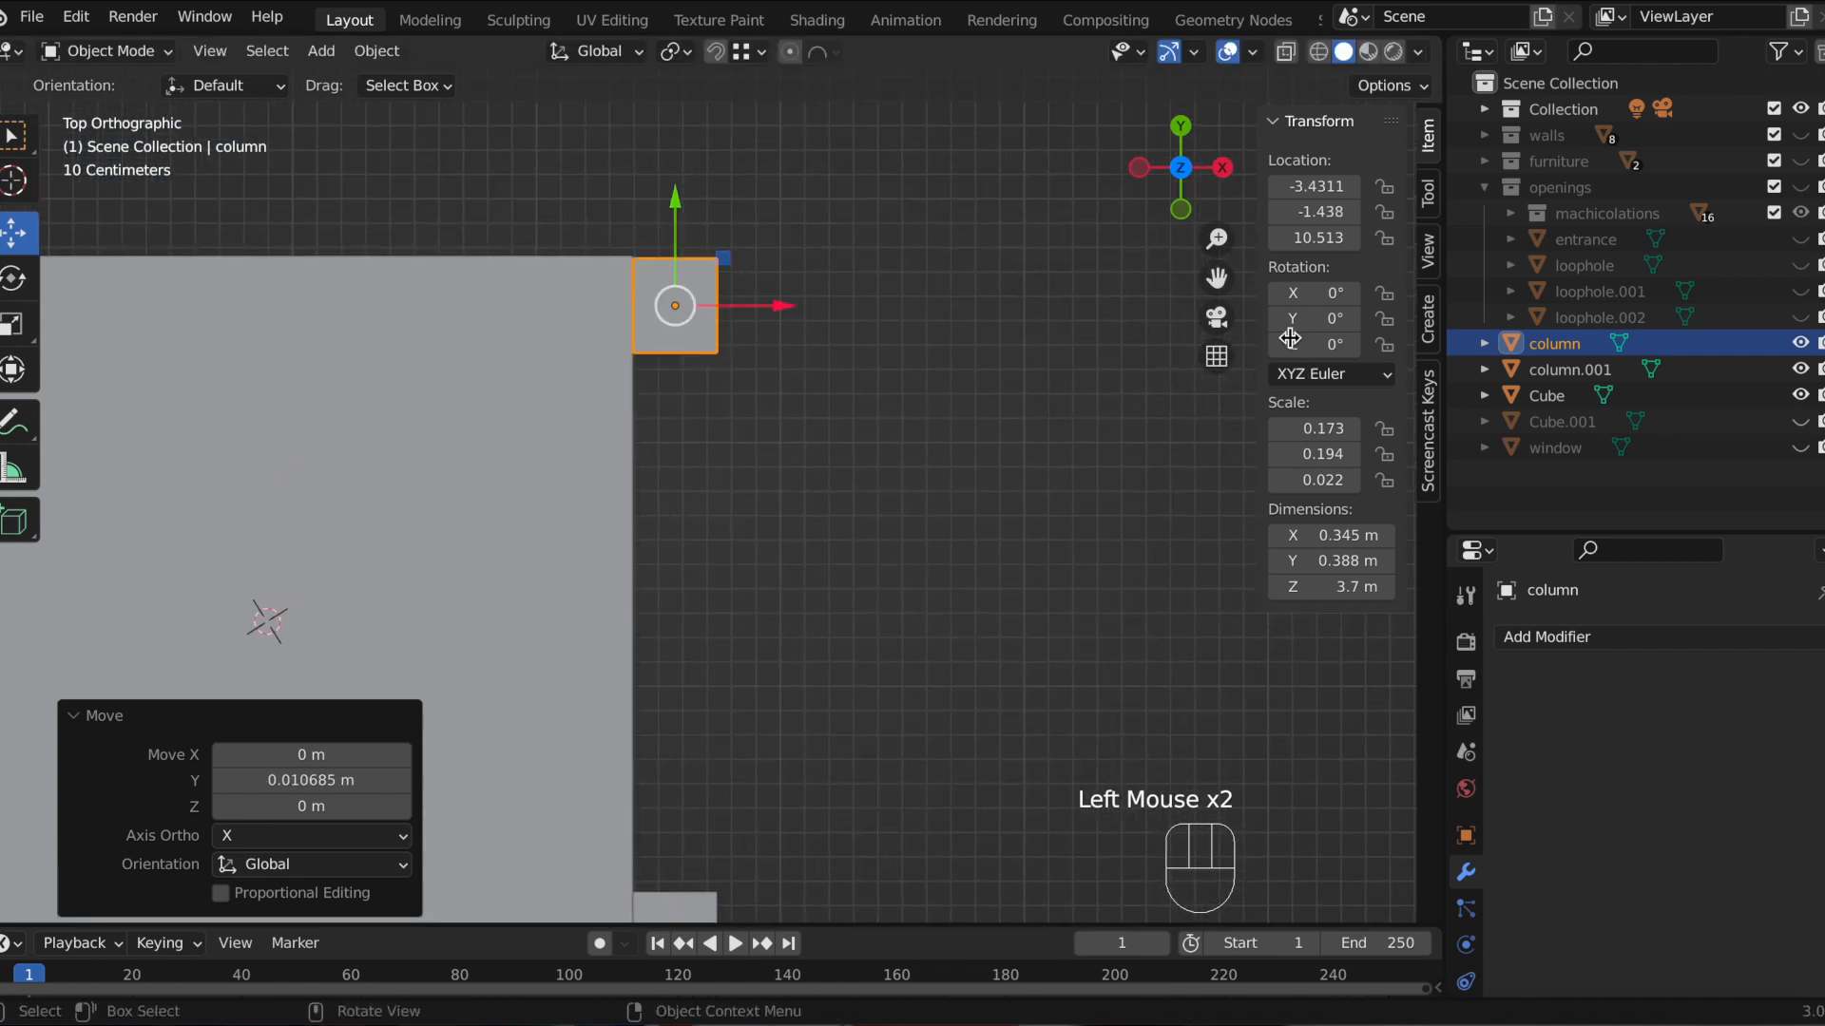
Step: Inspect the copied column's alignment with the wall corner in top view and orbit around the building
{"action": "left_click_drag", "start_coordinate": [1216, 278], "coordinate": [1234, 14]}
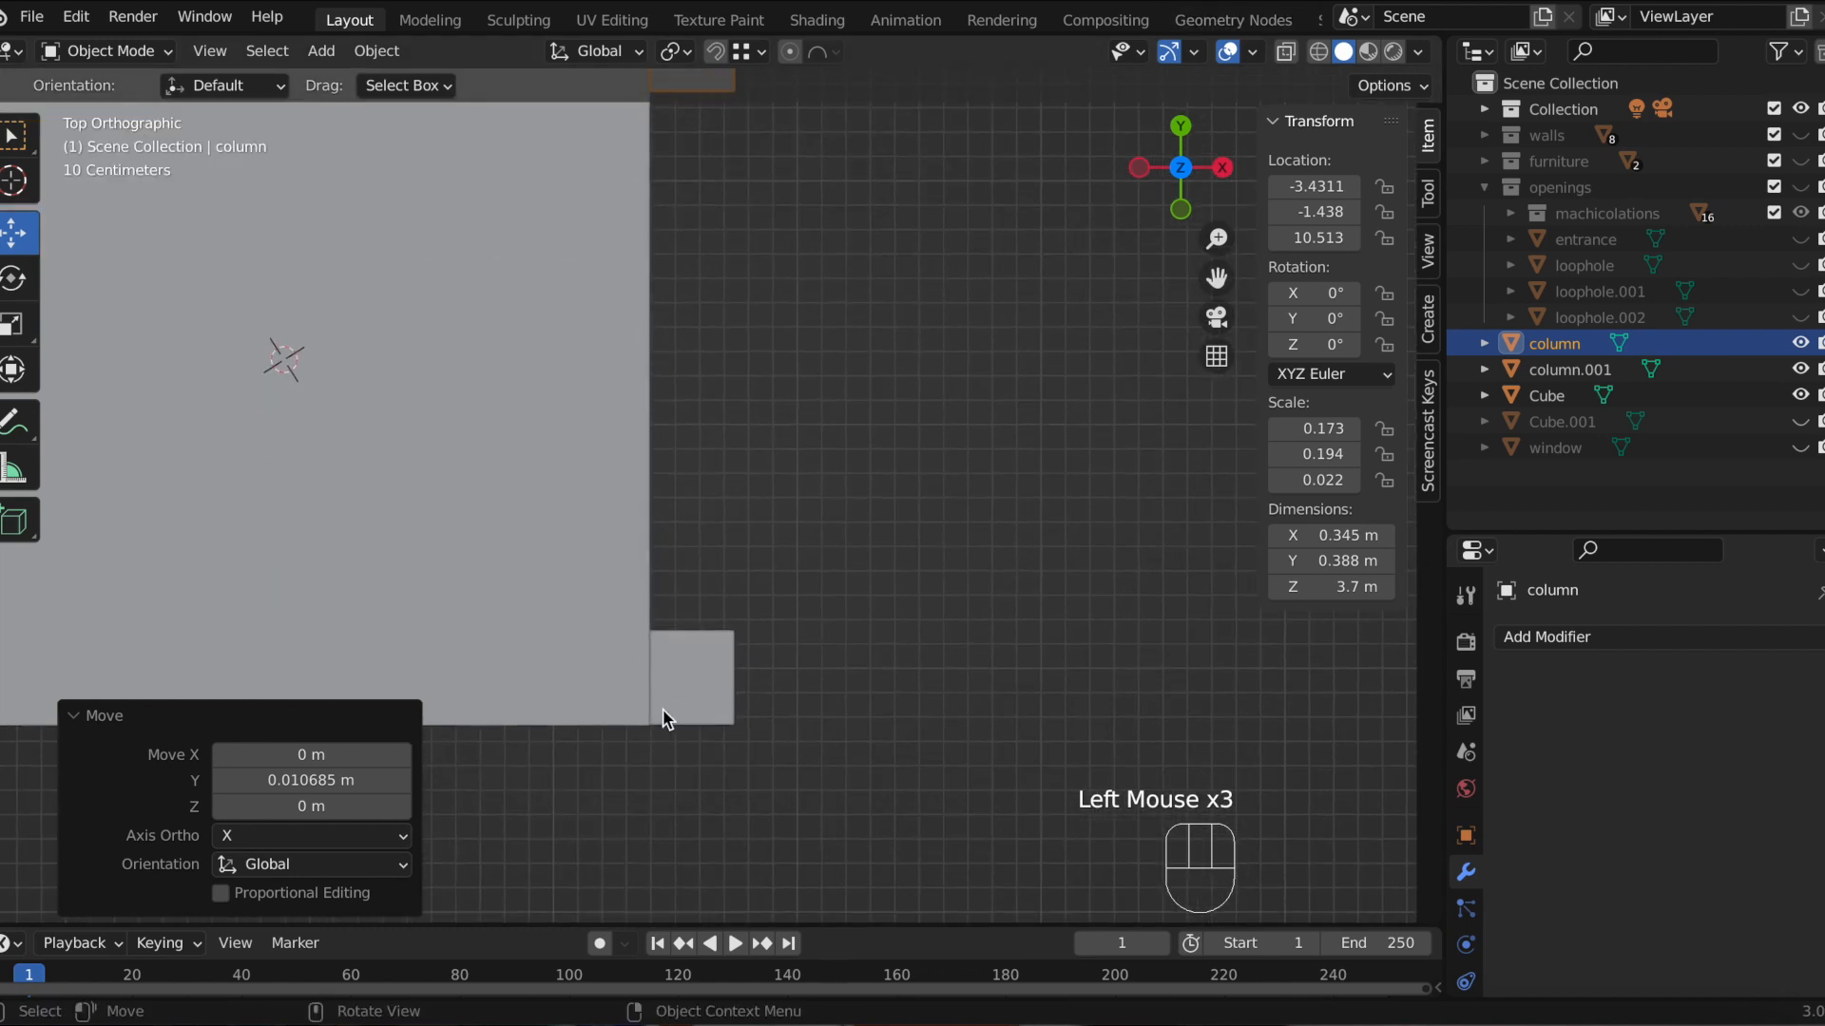
{"action": "left_click", "coordinate": [703, 689]}
{"action": "left_click_drag", "start_coordinate": [692, 574], "coordinate": [693, 582]}
{"action": "left_click", "coordinate": [888, 630]}
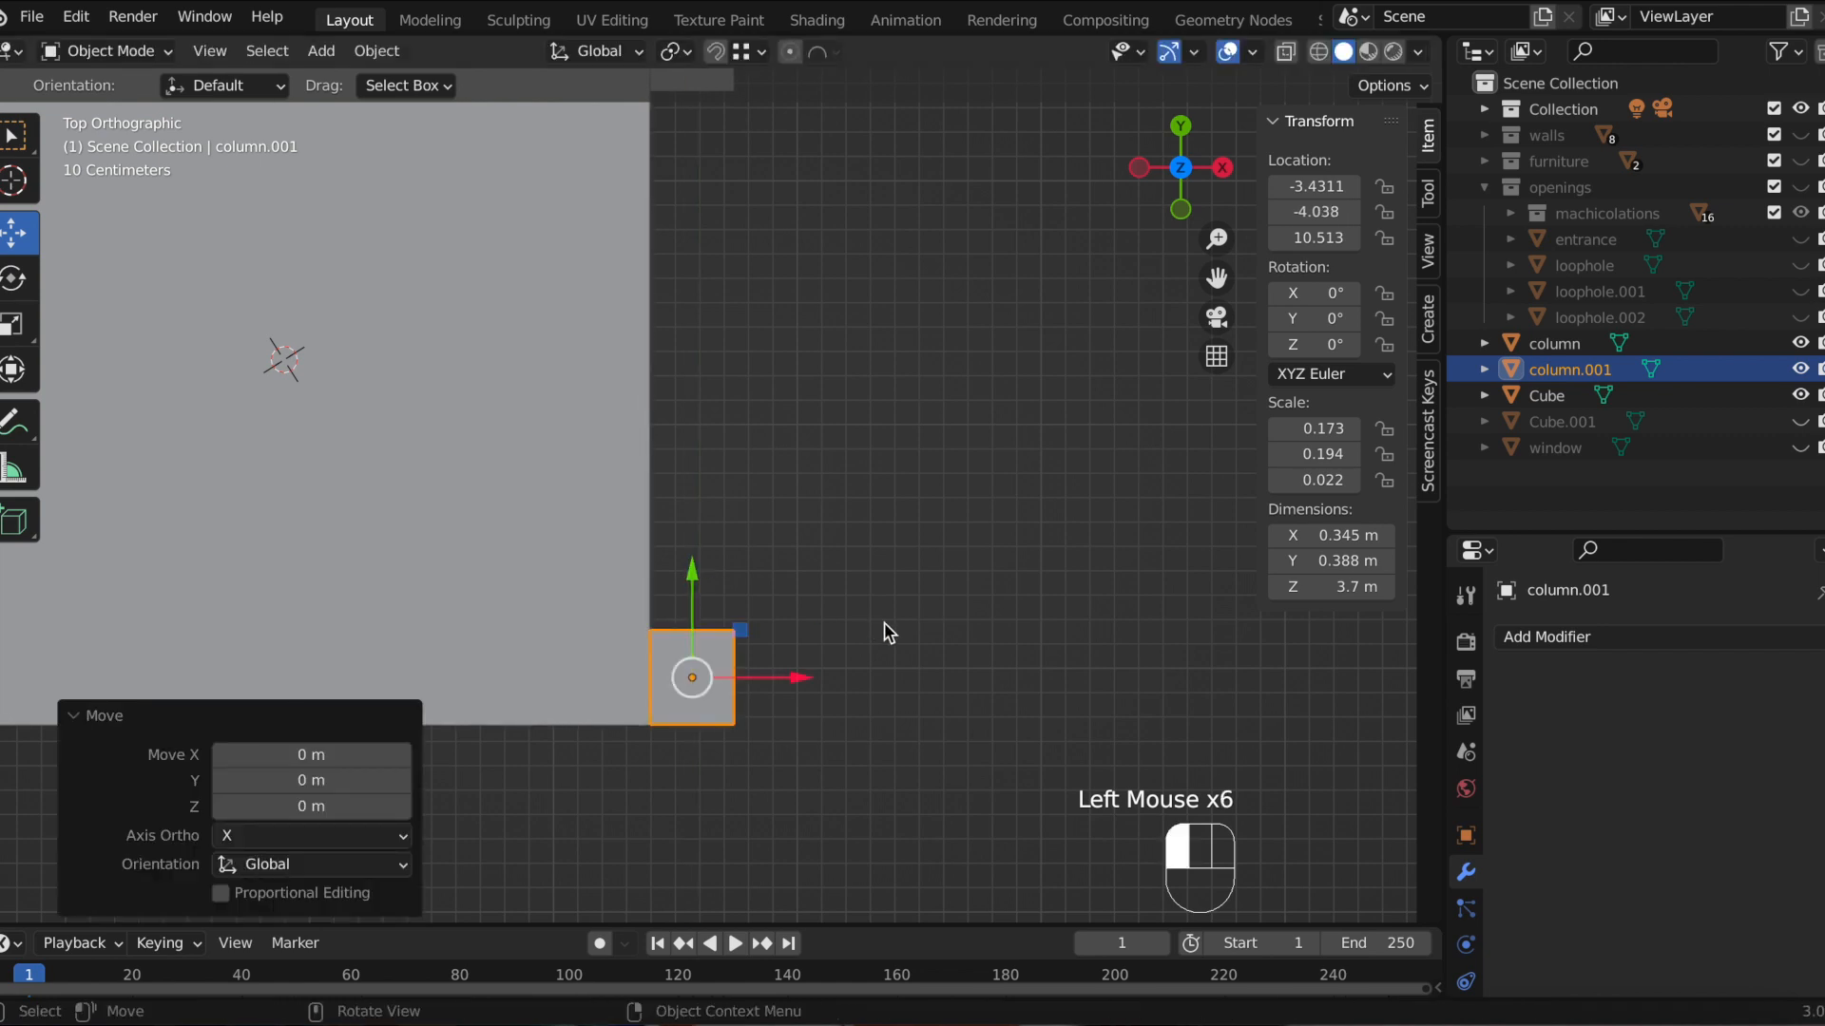
{"action": "middle_click_drag", "start_coordinate": [840, 523], "coordinate": [761, 436]}
{"action": "scroll", "coordinate": [782, 439], "scroll_direction": "down", "scroll_amount": 4}
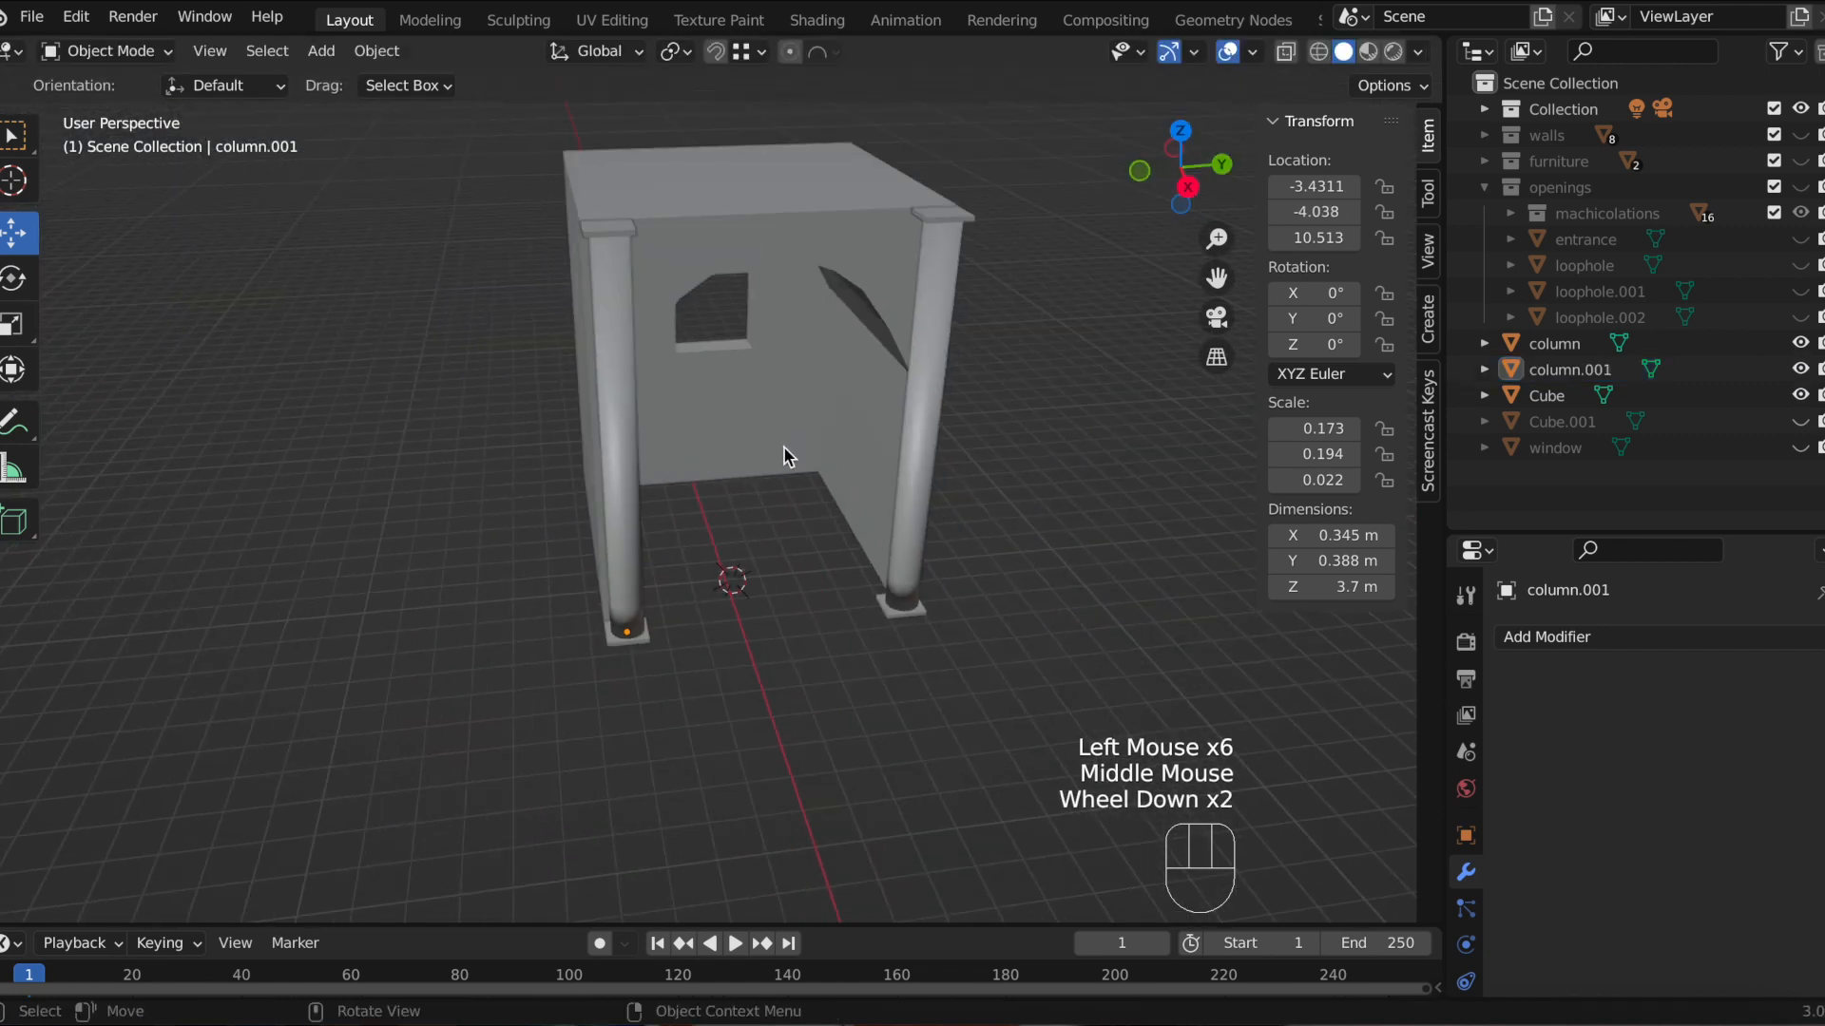
{"action": "middle_click_drag", "start_coordinate": [838, 490], "coordinate": [706, 444]}
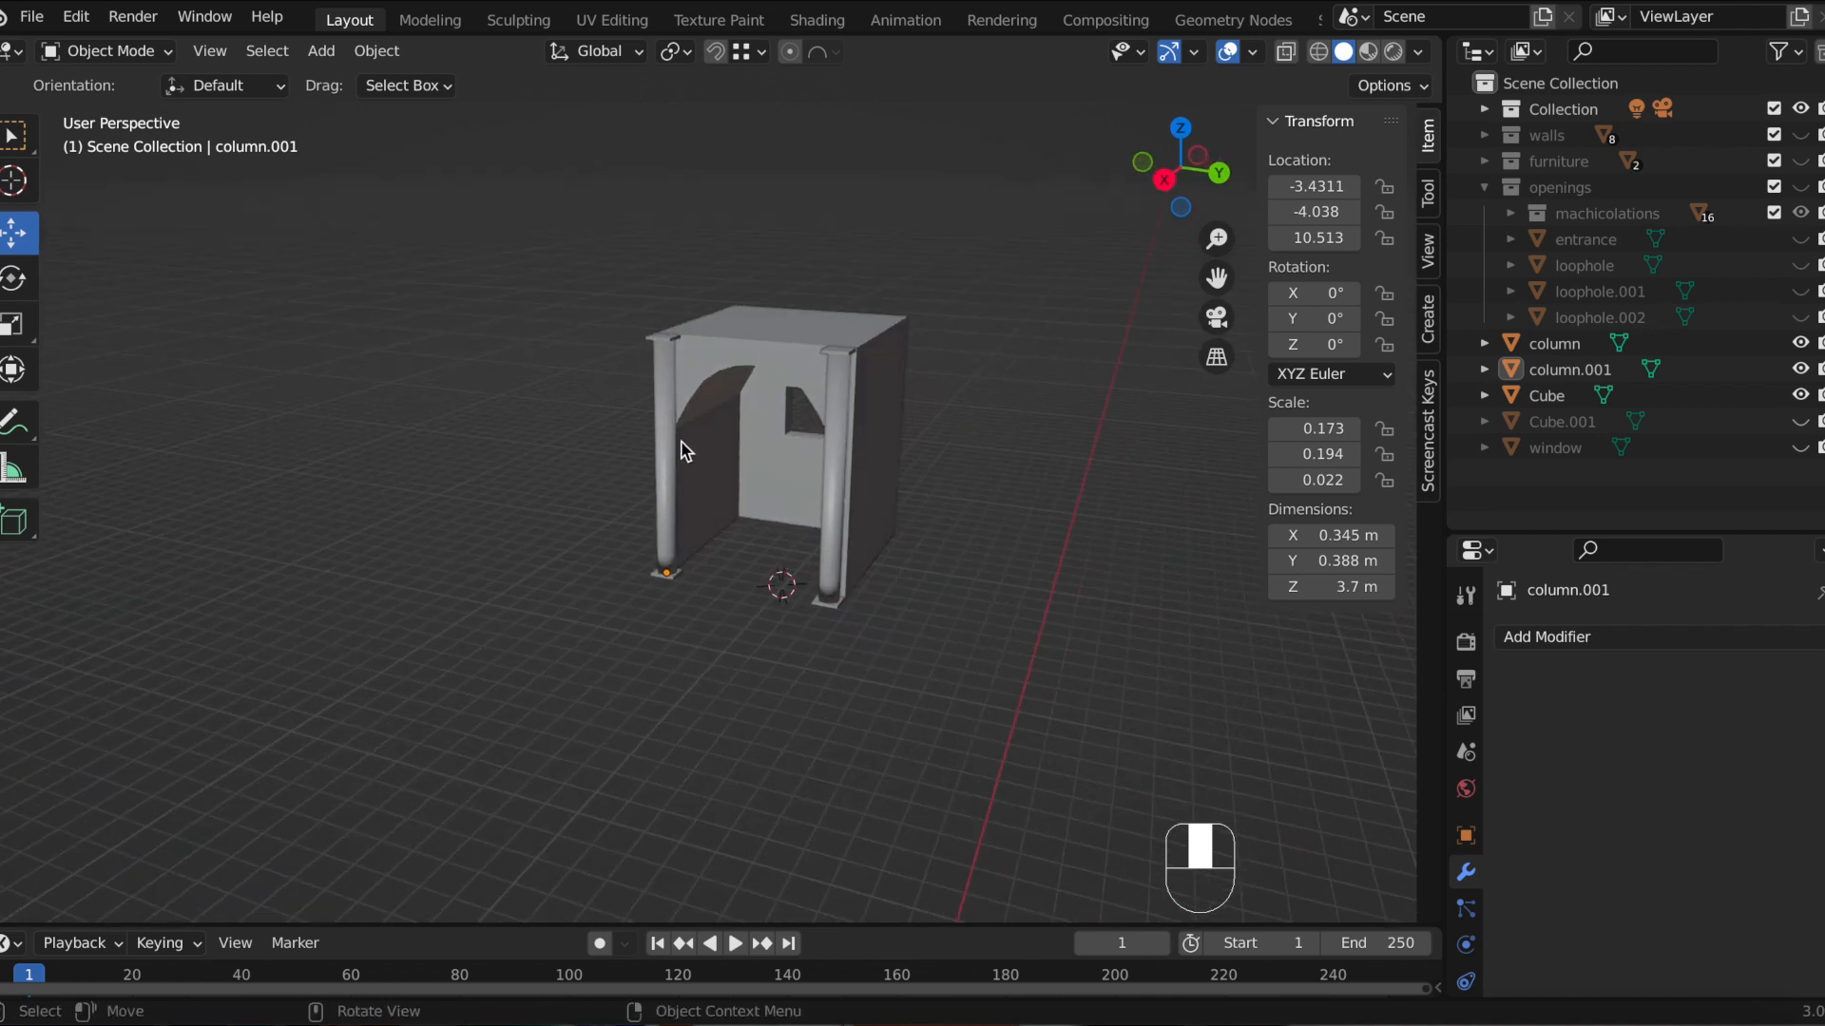
Step: Try to parent the copied column and the wall to the original column
{"action": "left_click", "coordinate": [730, 375]}
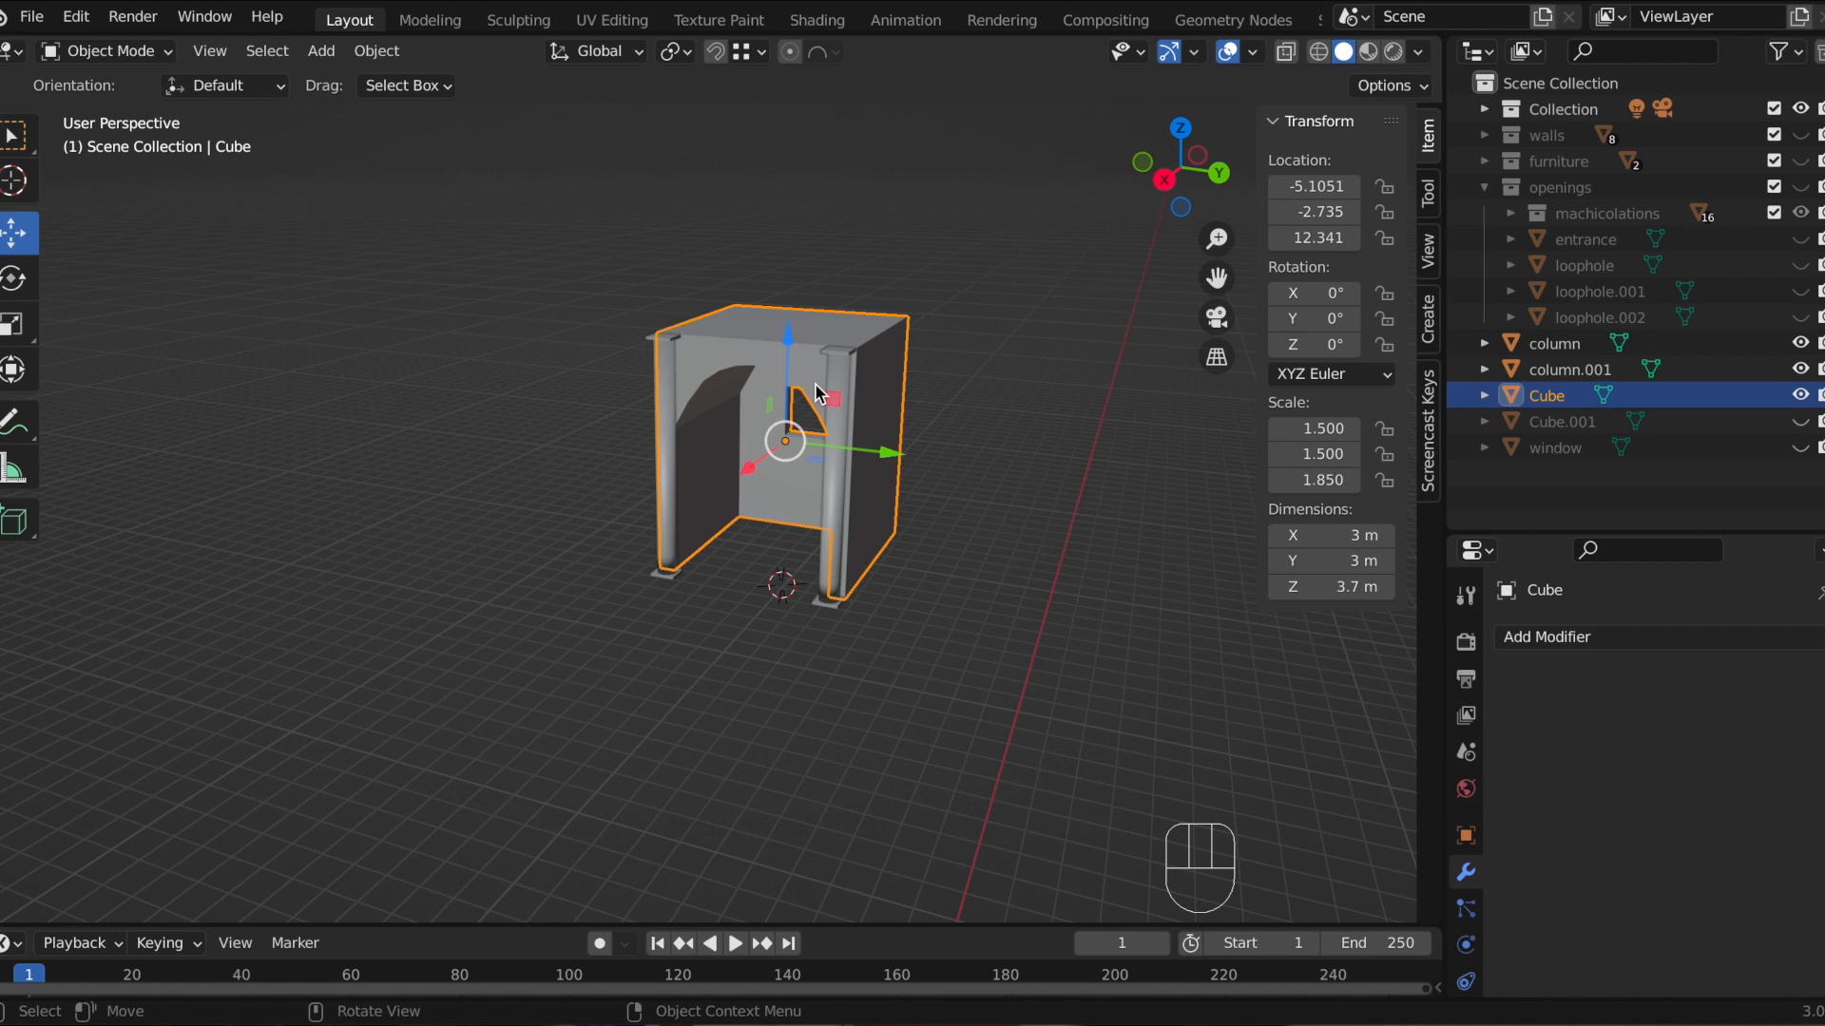
{"action": "left_click", "coordinate": [1030, 396]}
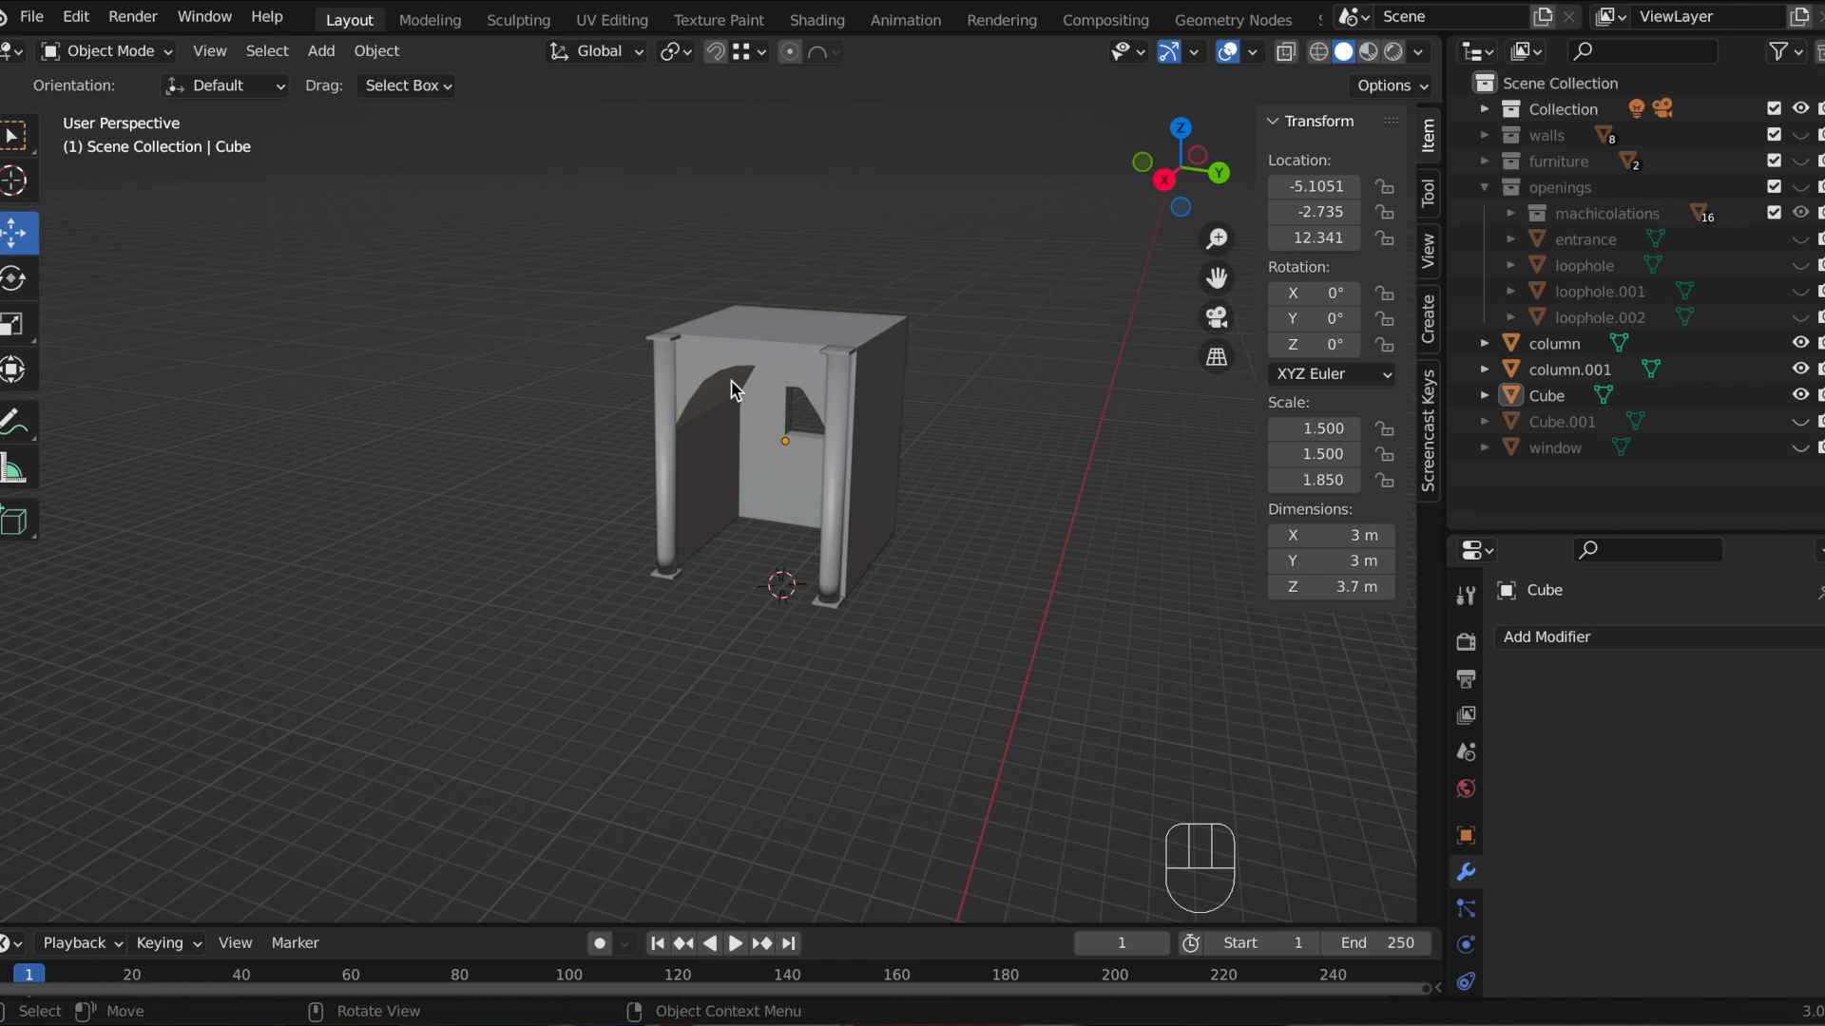
{"action": "left_click", "coordinate": [808, 330]}
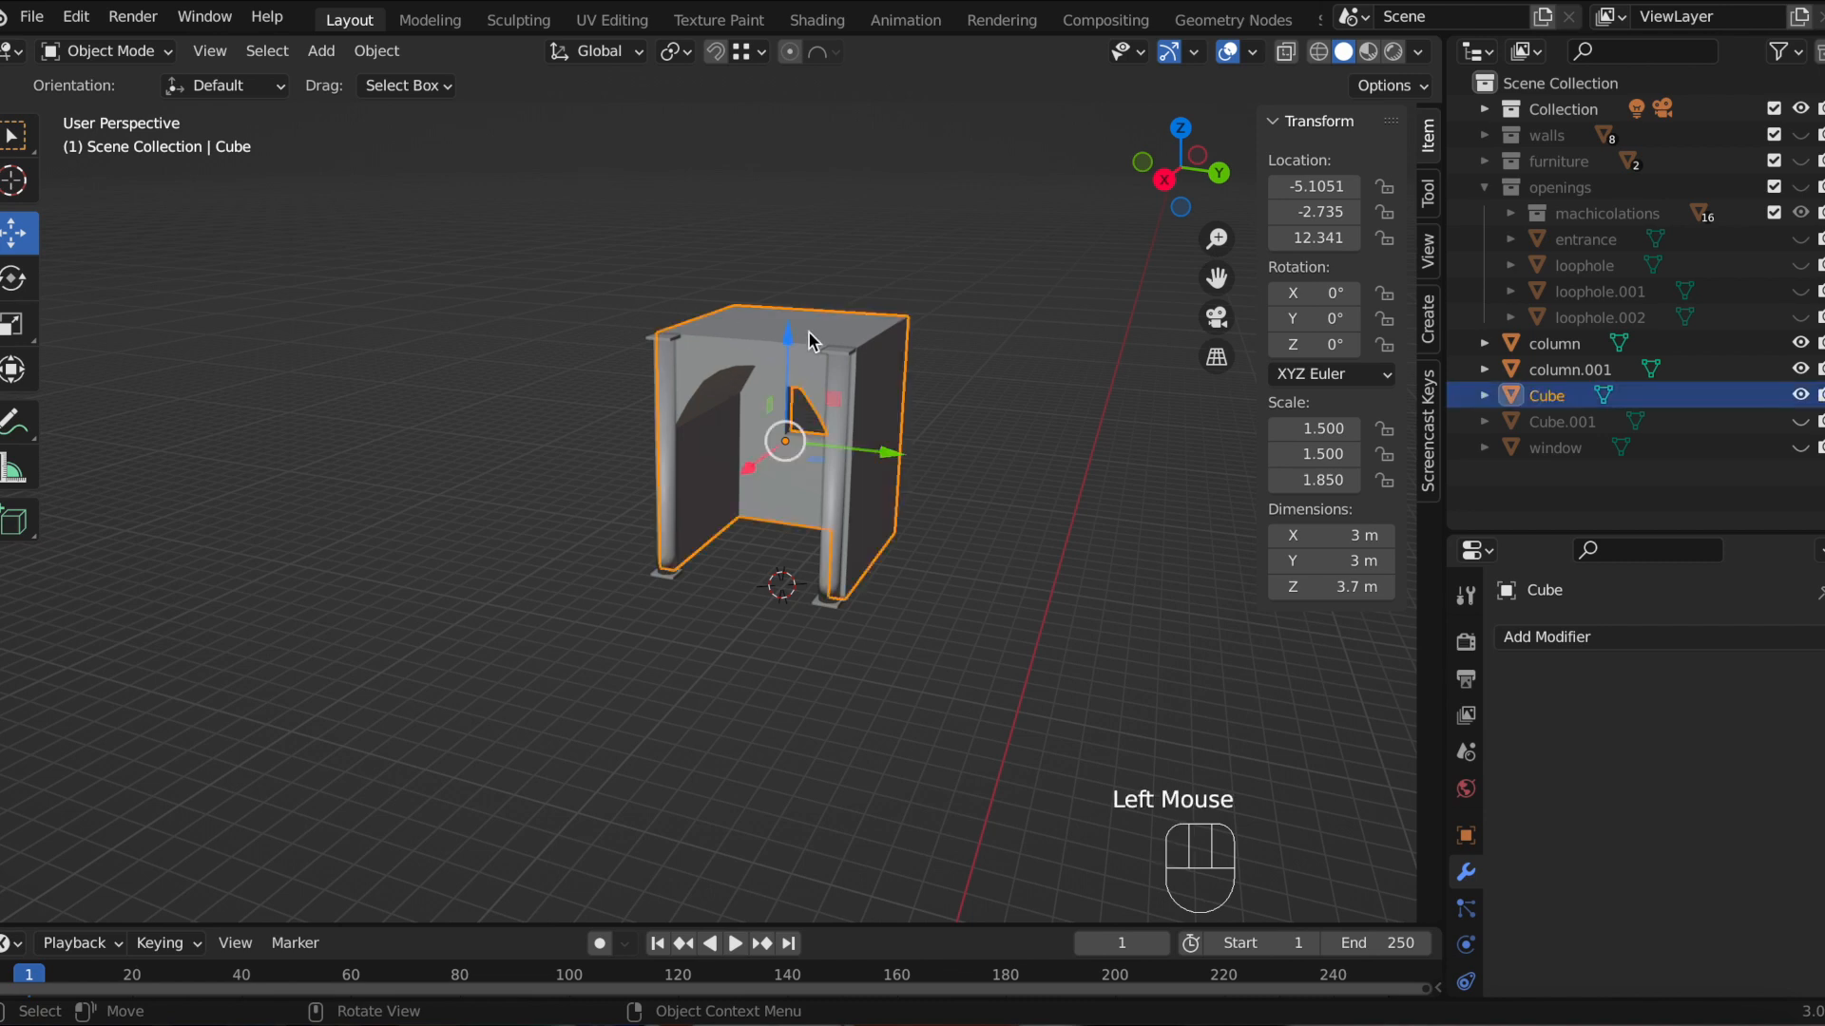
{"action": "left_click", "coordinate": [665, 369]}
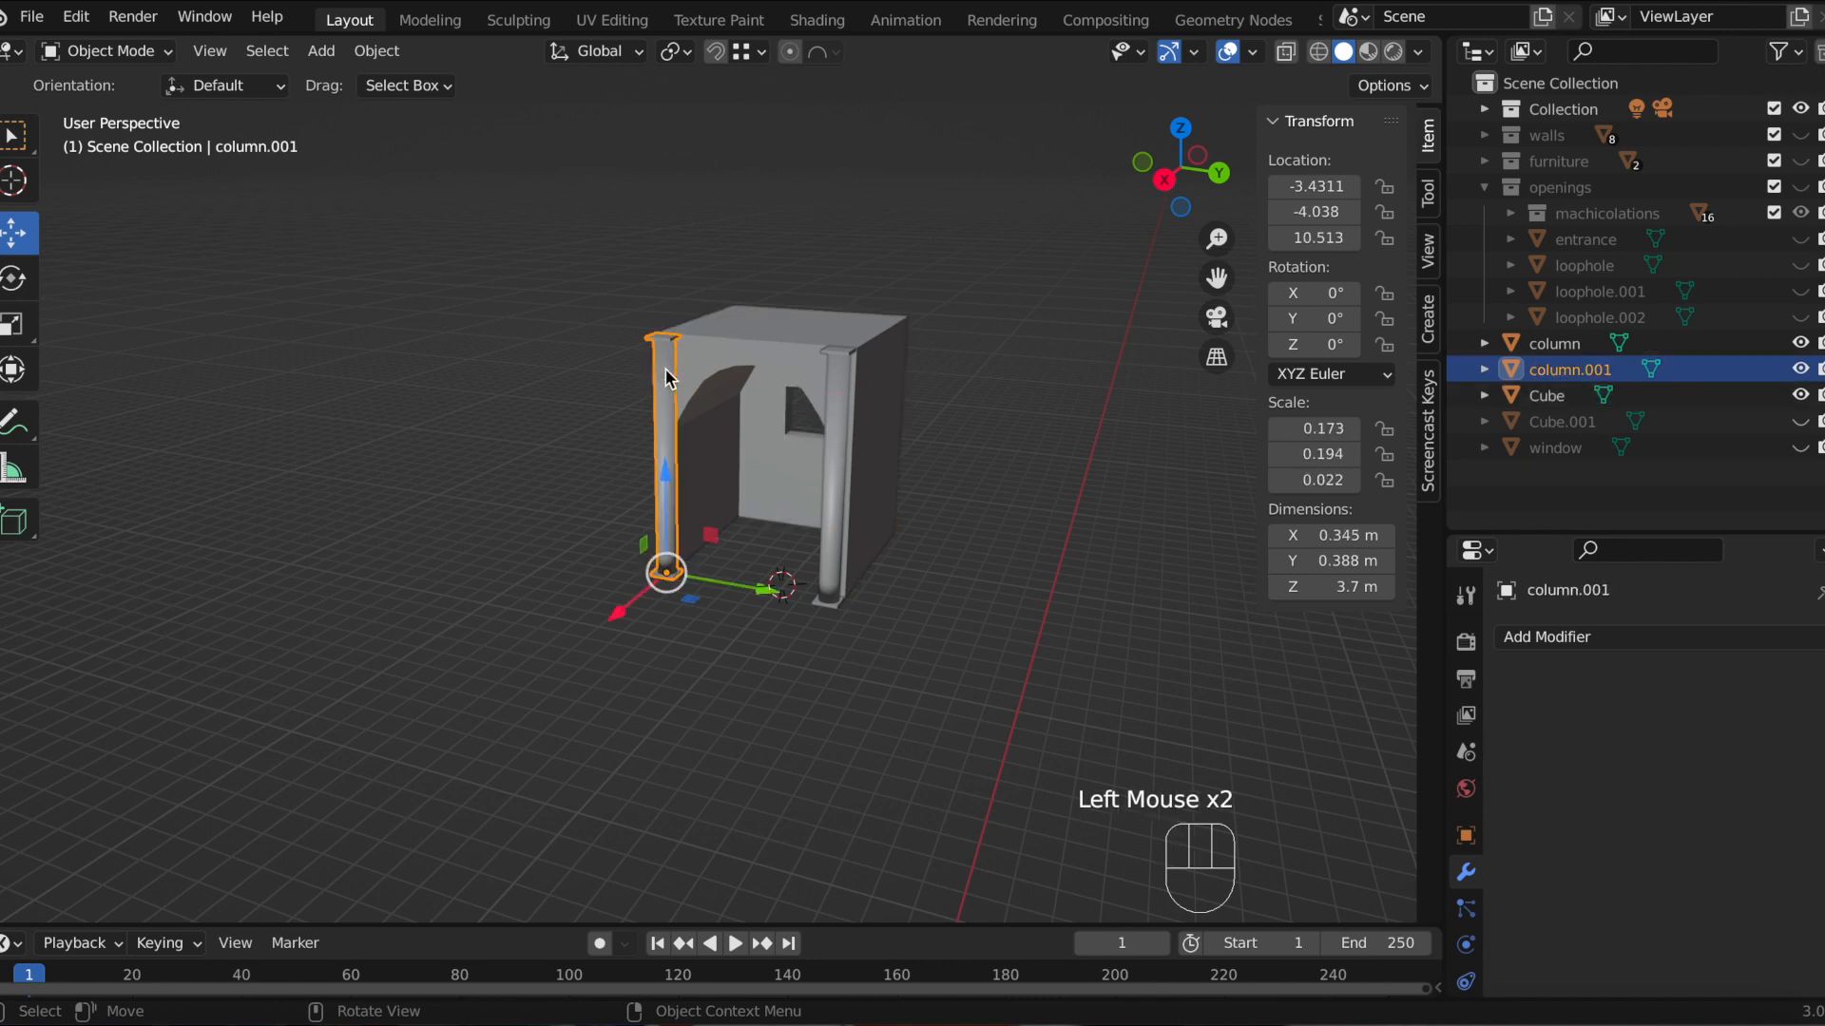
{"action": "left_click", "coordinate": [732, 345]}
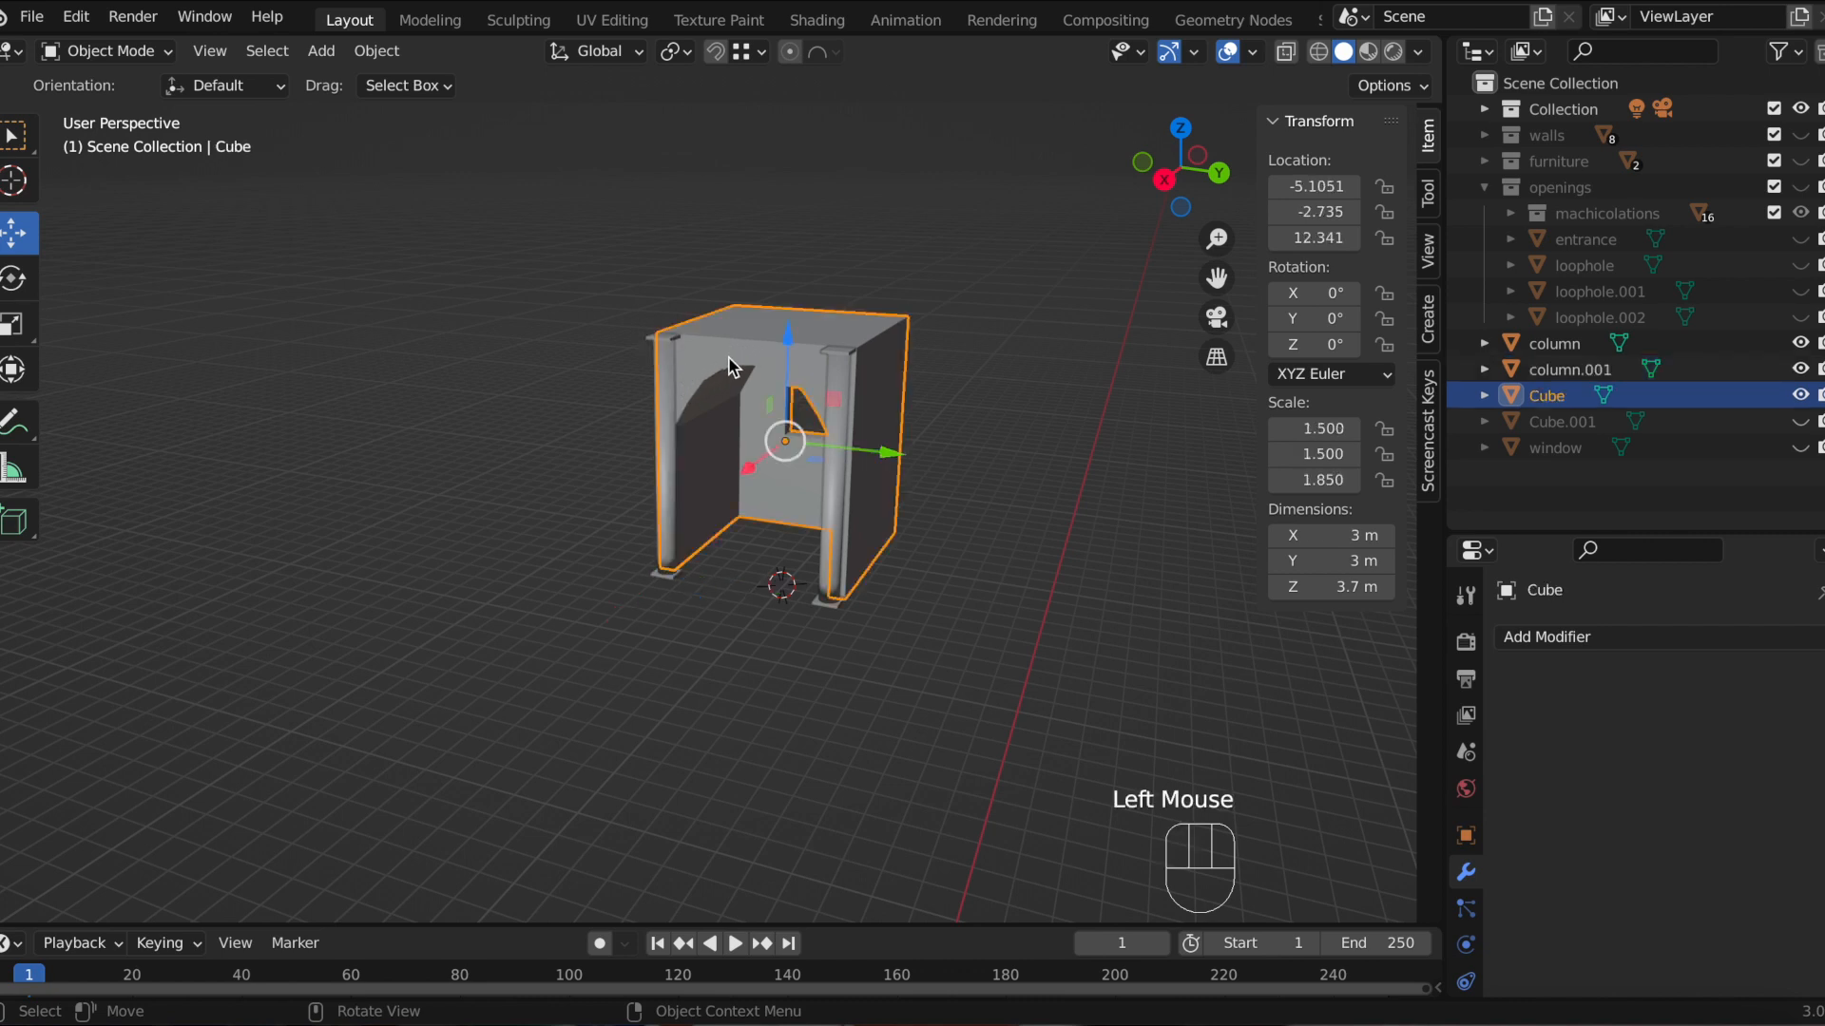
{"action": "left_click", "coordinate": [664, 374]}
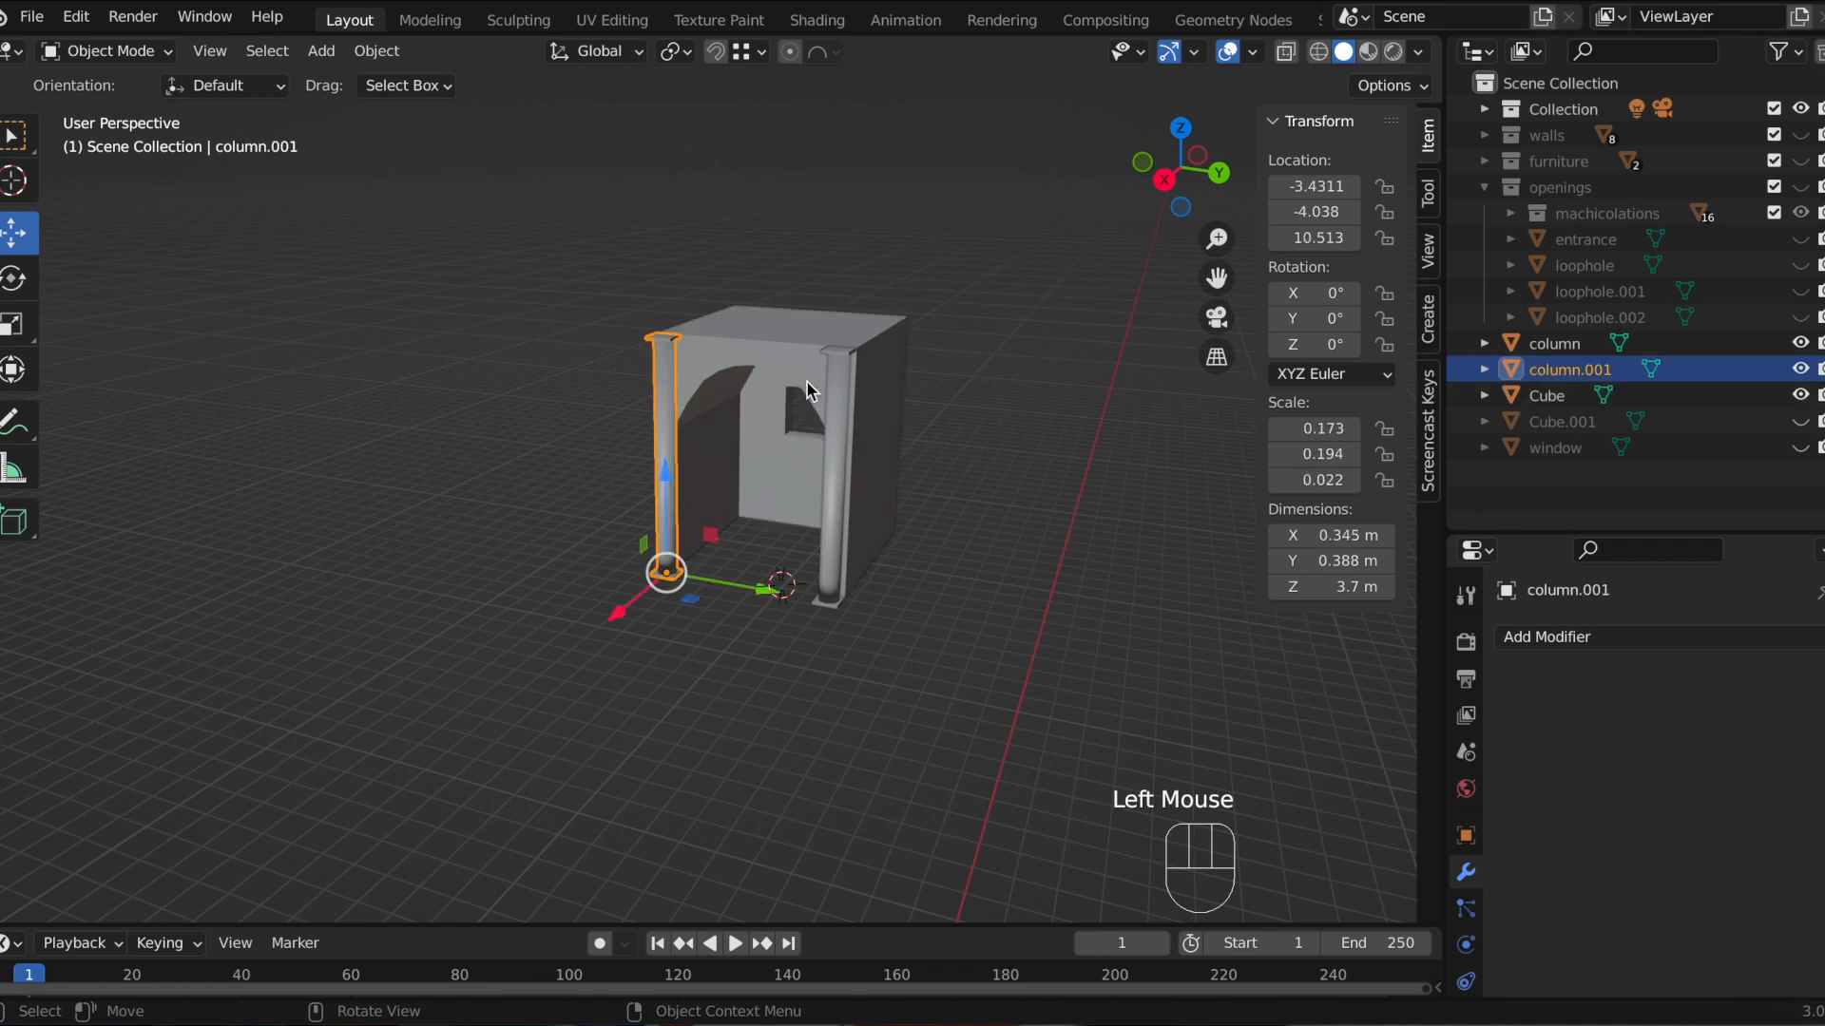
{"action": "left_click", "coordinate": [842, 380], "text": "shift"}
{"action": "left_click", "coordinate": [774, 357], "text": "shift"}
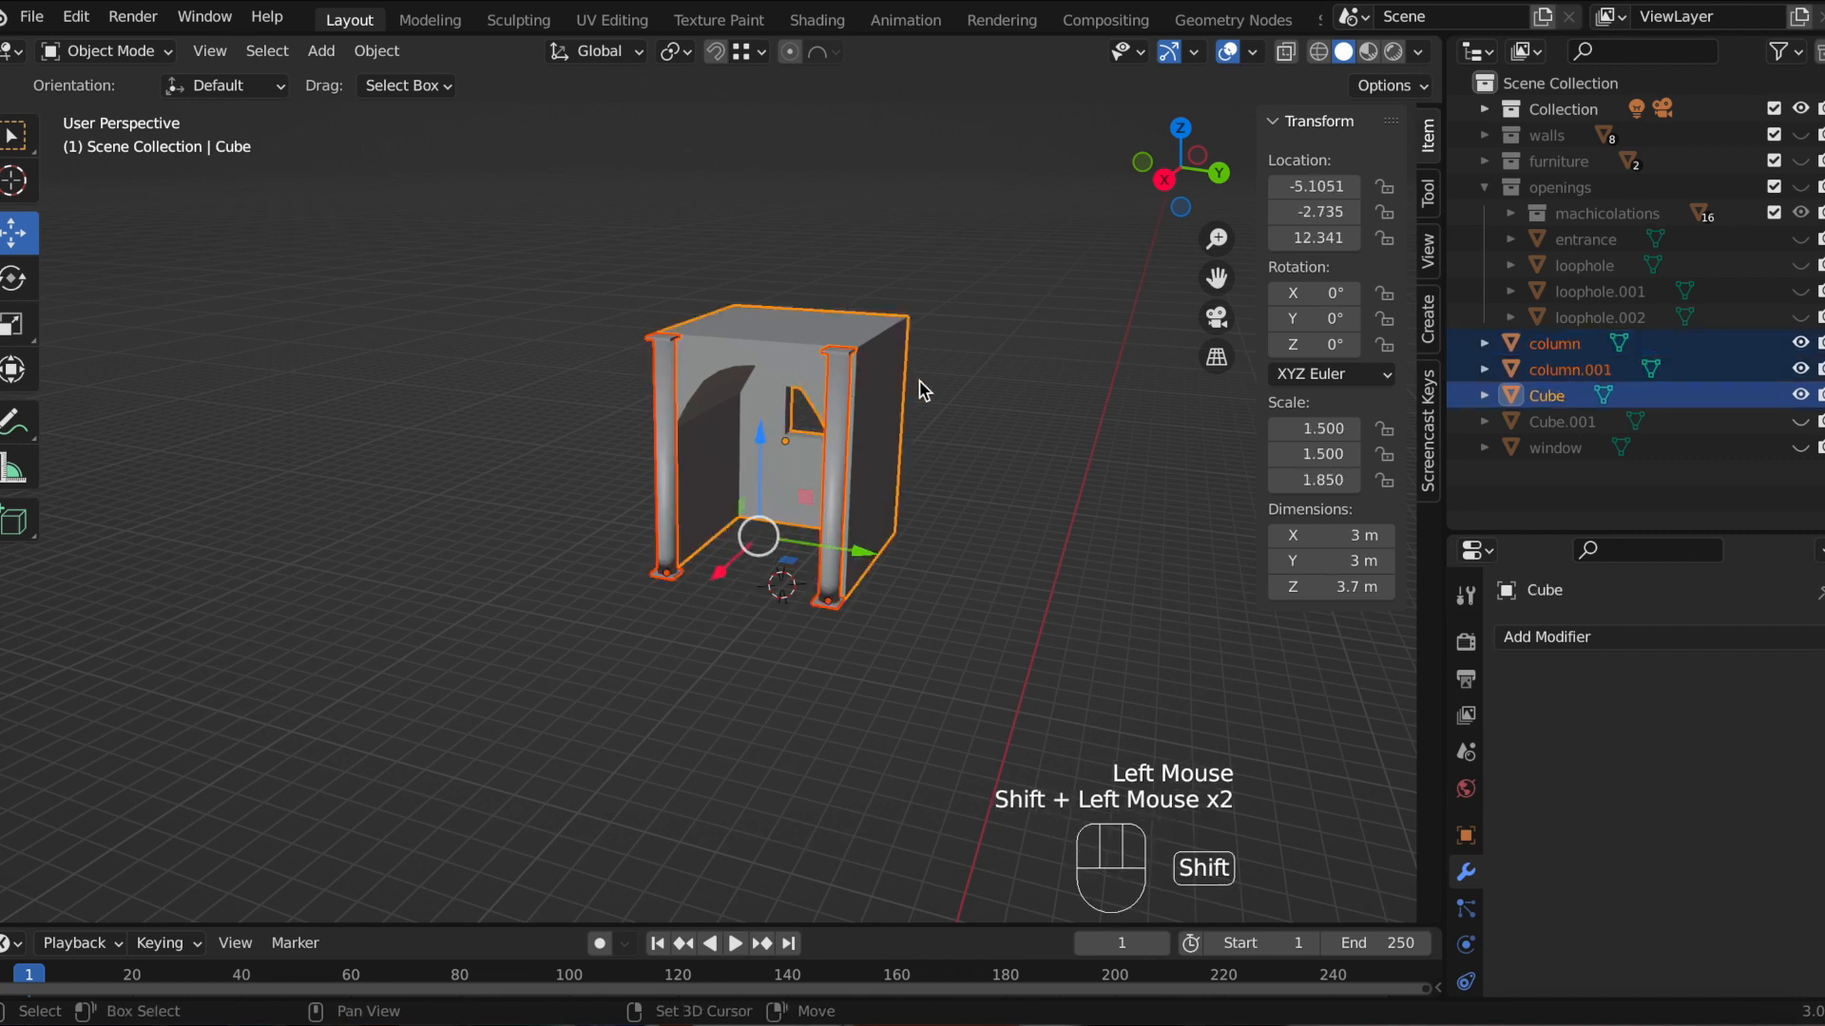
{"action": "scroll", "coordinate": [893, 385], "scroll_direction": "up", "scroll_amount": 1, "text": "shift"}
{"action": "scroll", "coordinate": [894, 385], "scroll_direction": "up", "scroll_amount": 1}
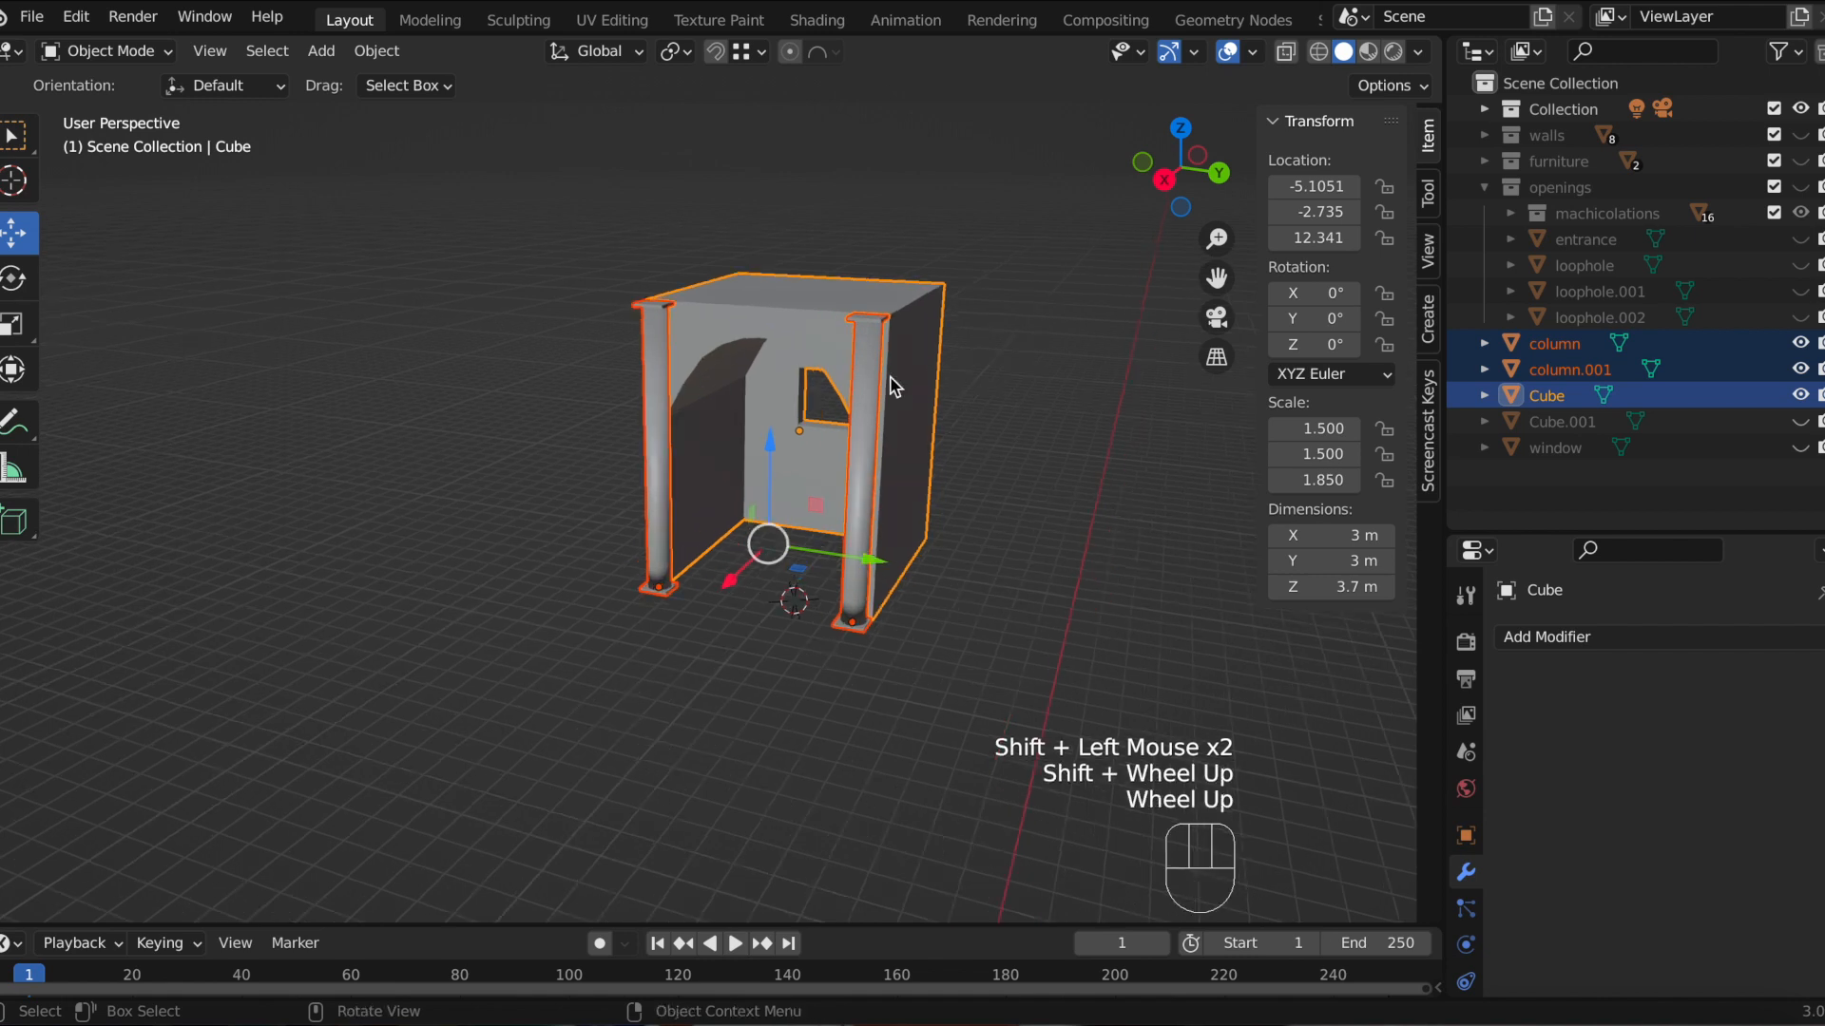
{"action": "left_click", "coordinate": [753, 349]}
{"action": "left_click", "coordinate": [865, 429], "text": "shift"}
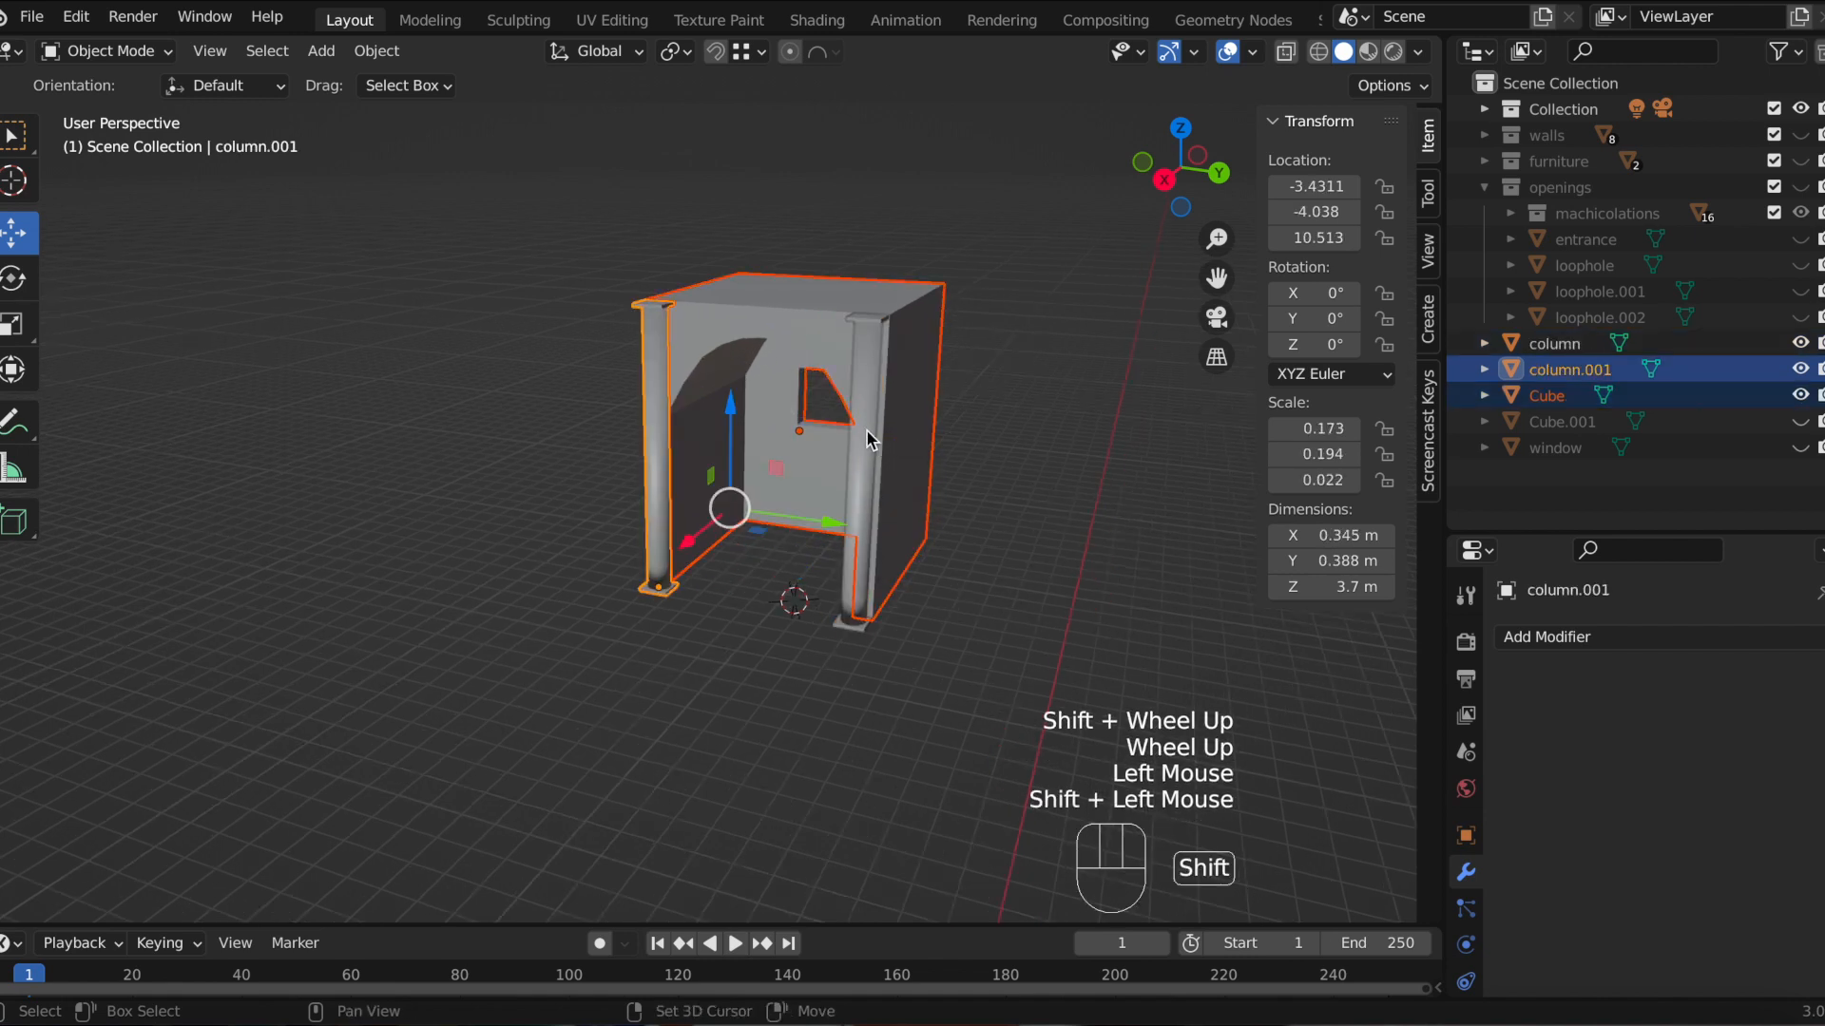
{"action": "left_click", "coordinate": [863, 425], "text": "shift"}
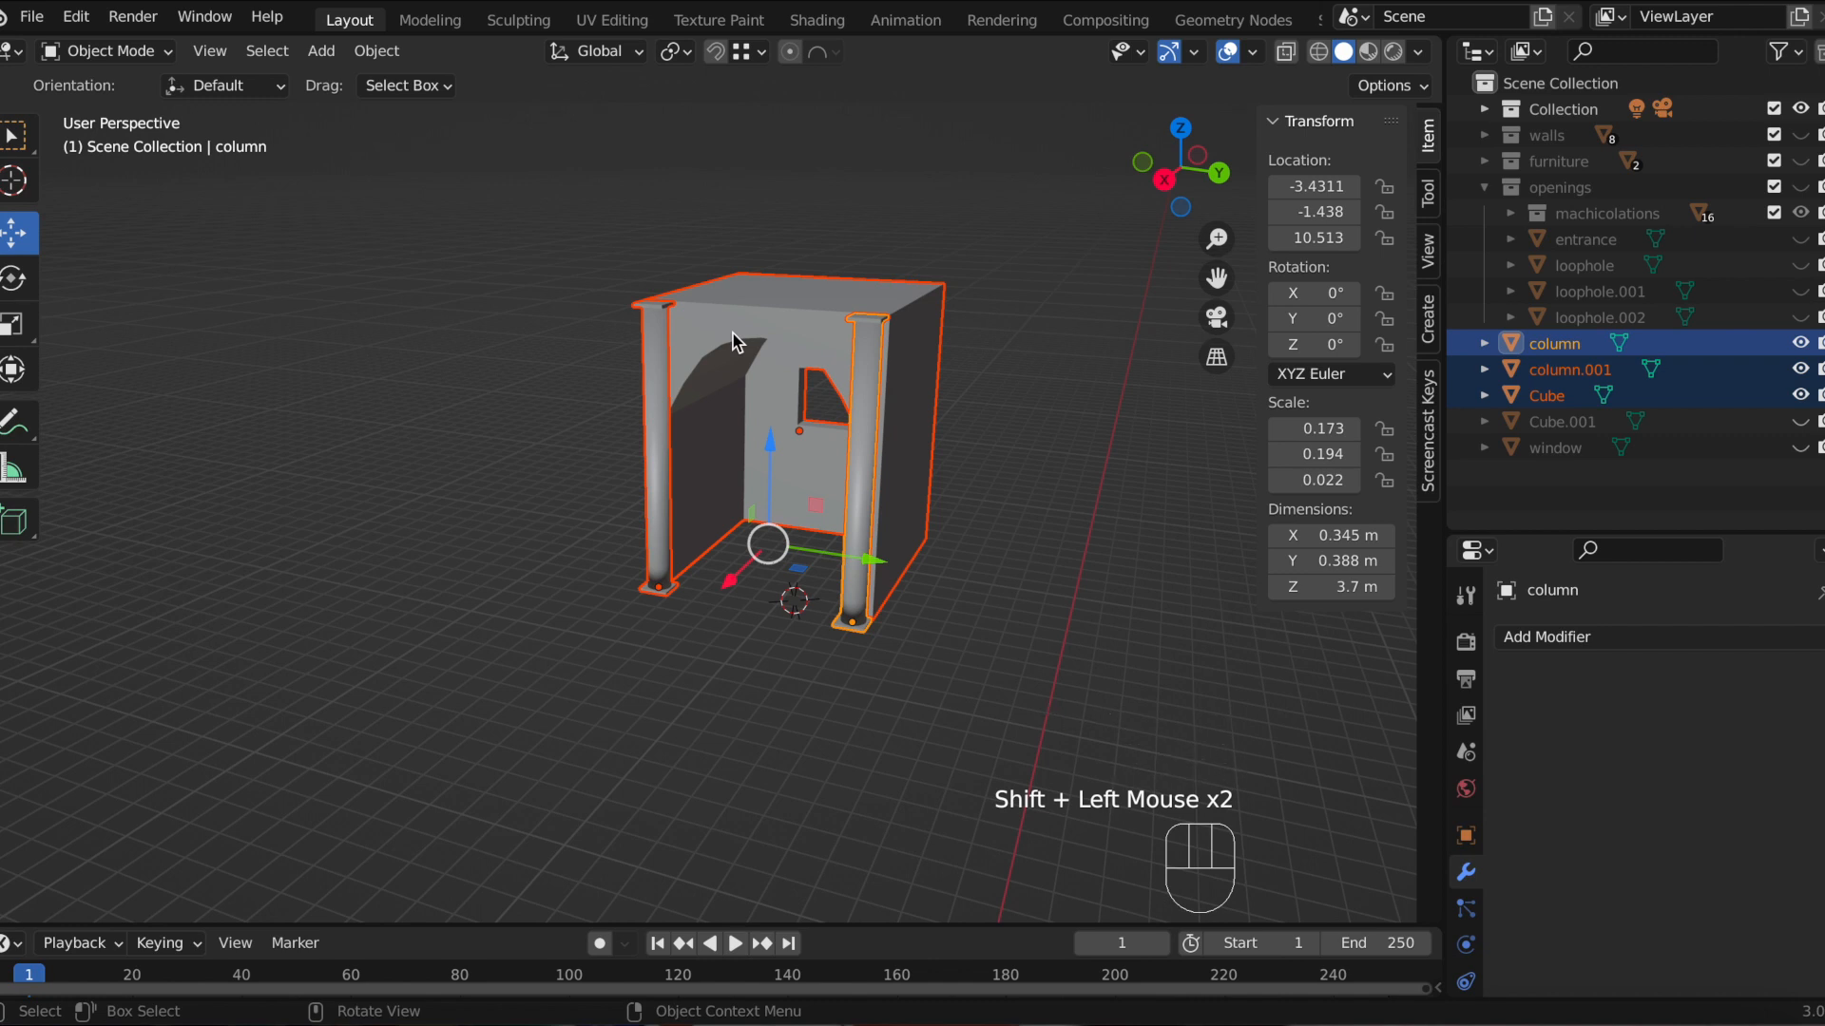
{"action": "key", "text": "p"}
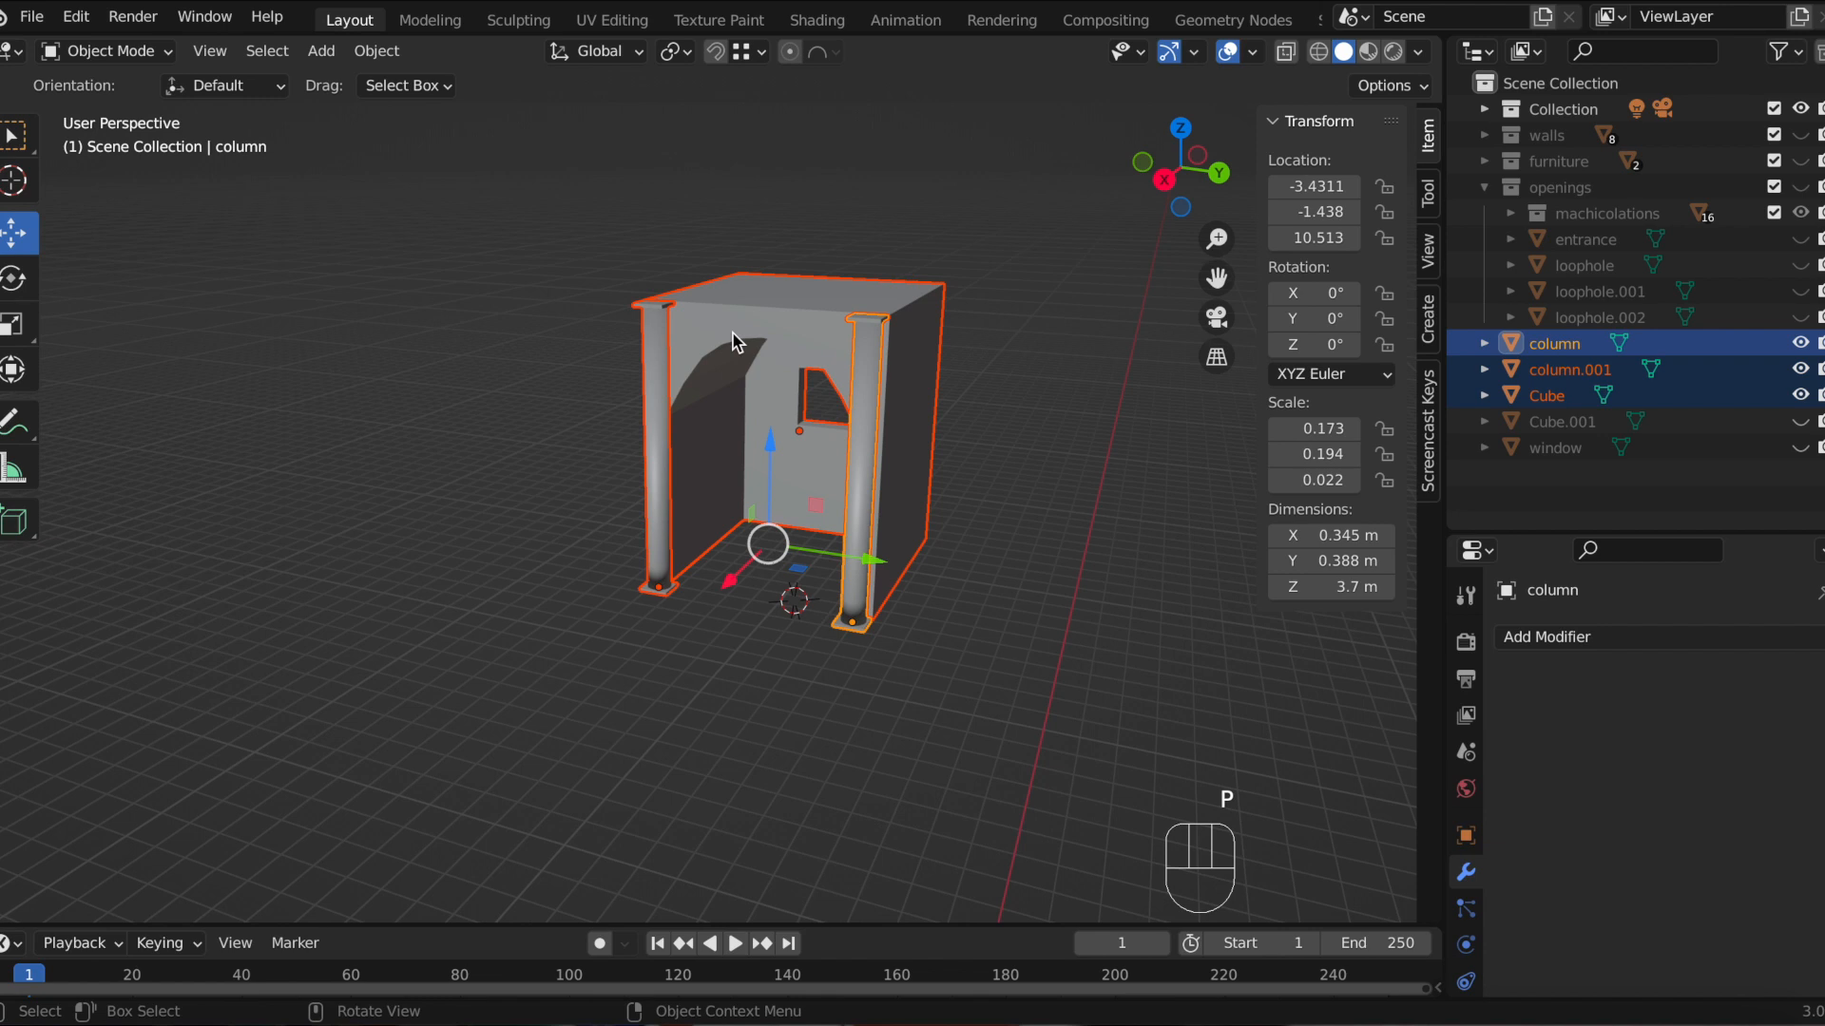
{"action": "key", "text": "ctrl+p"}
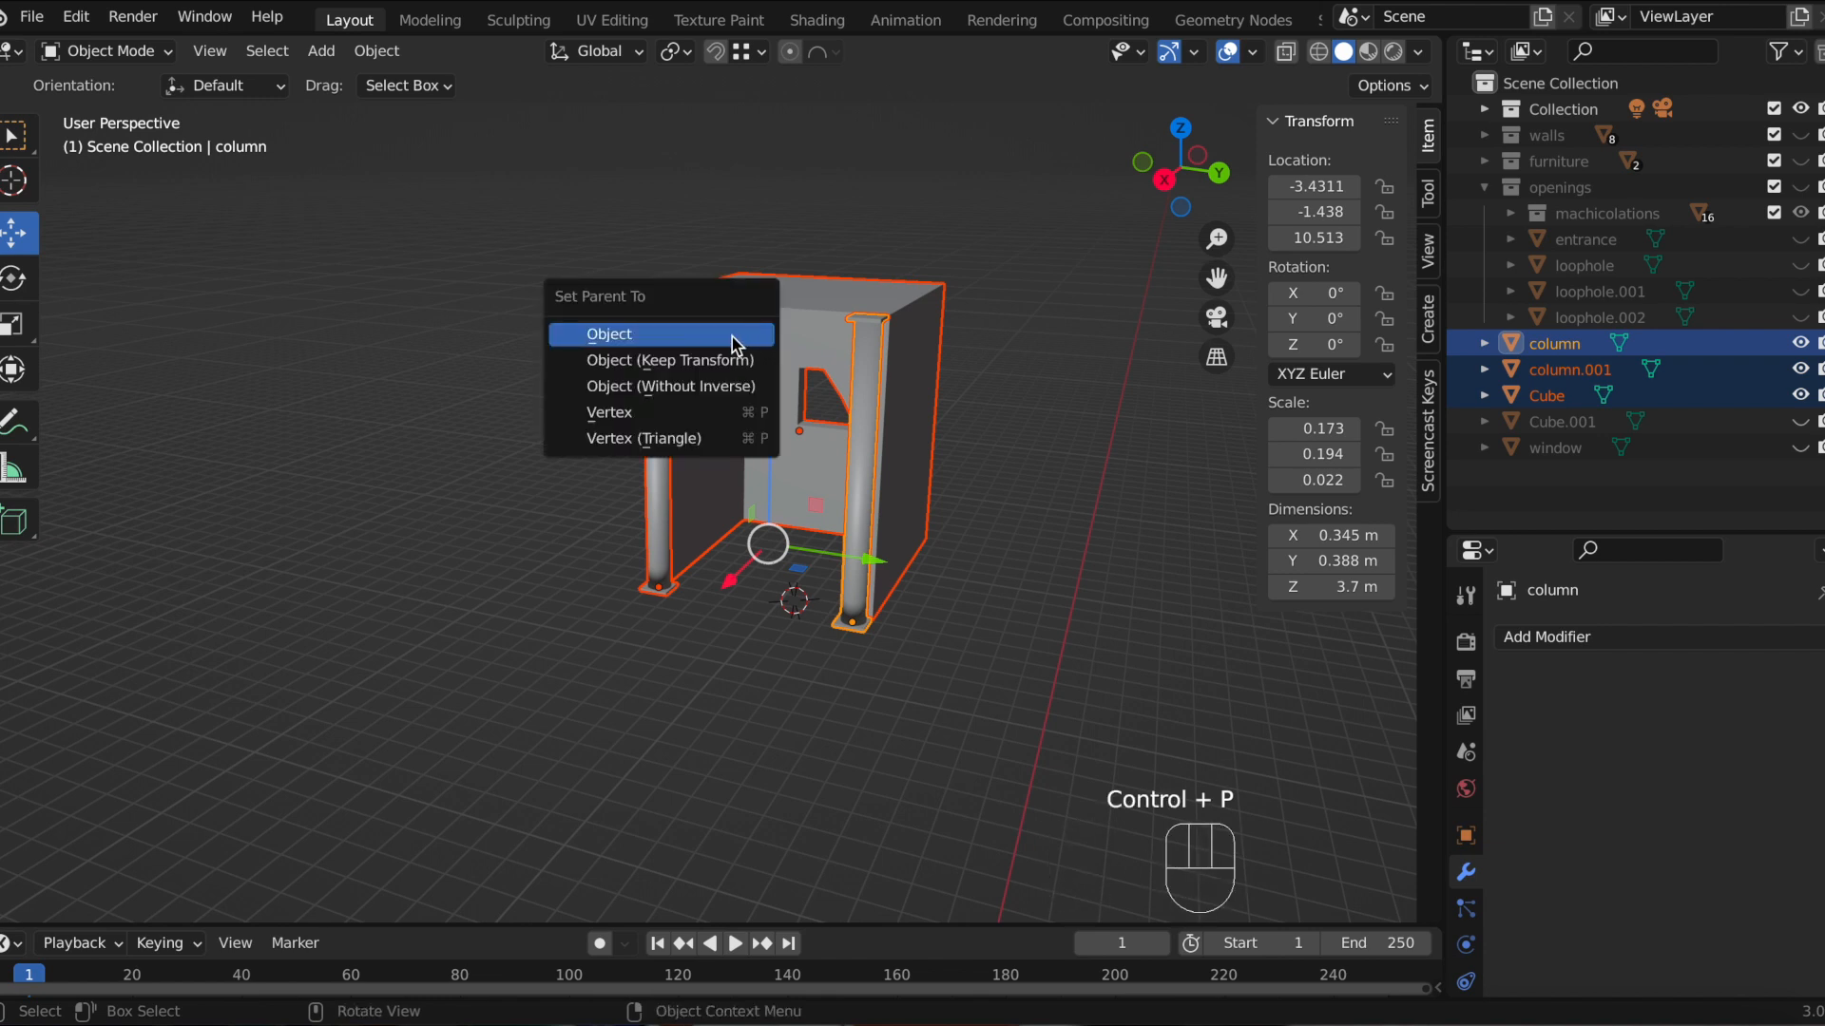
{"action": "left_click", "coordinate": [737, 344]}
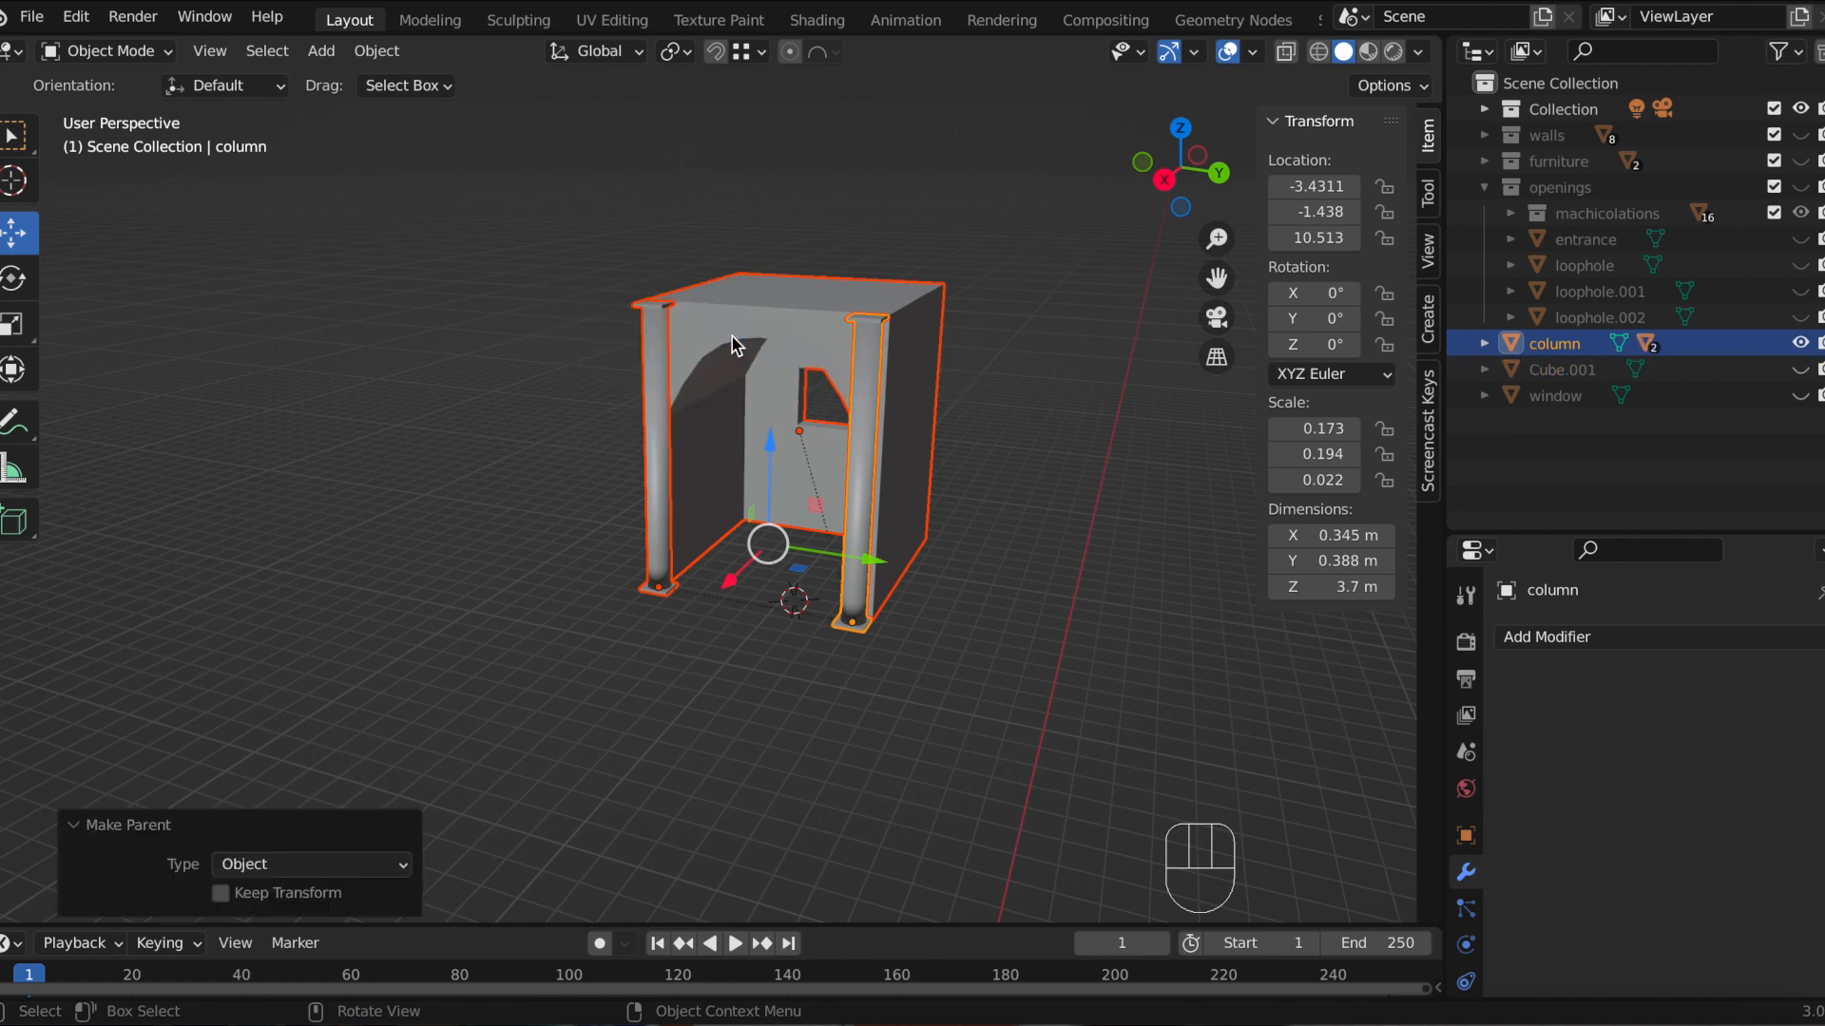
{"action": "middle_click_drag", "start_coordinate": [1006, 623], "coordinate": [1269, 561]}
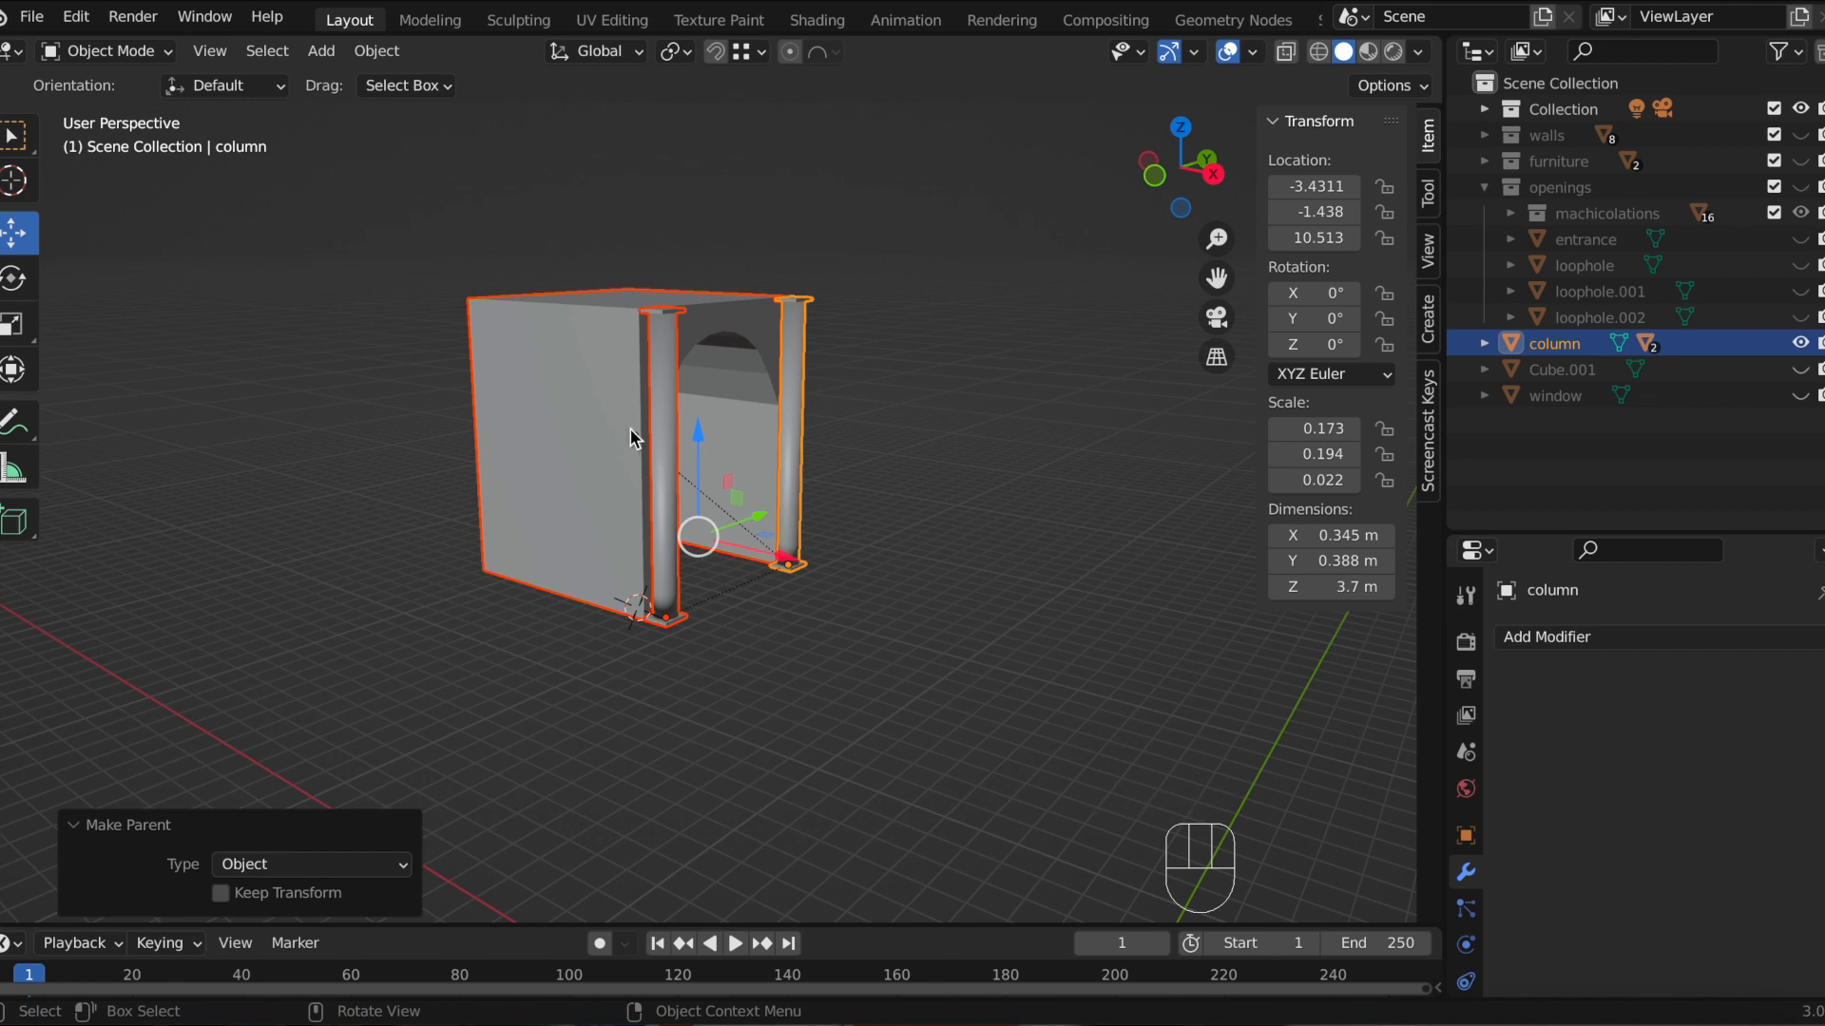
{"action": "middle_click_drag", "start_coordinate": [829, 506], "coordinate": [685, 547]}
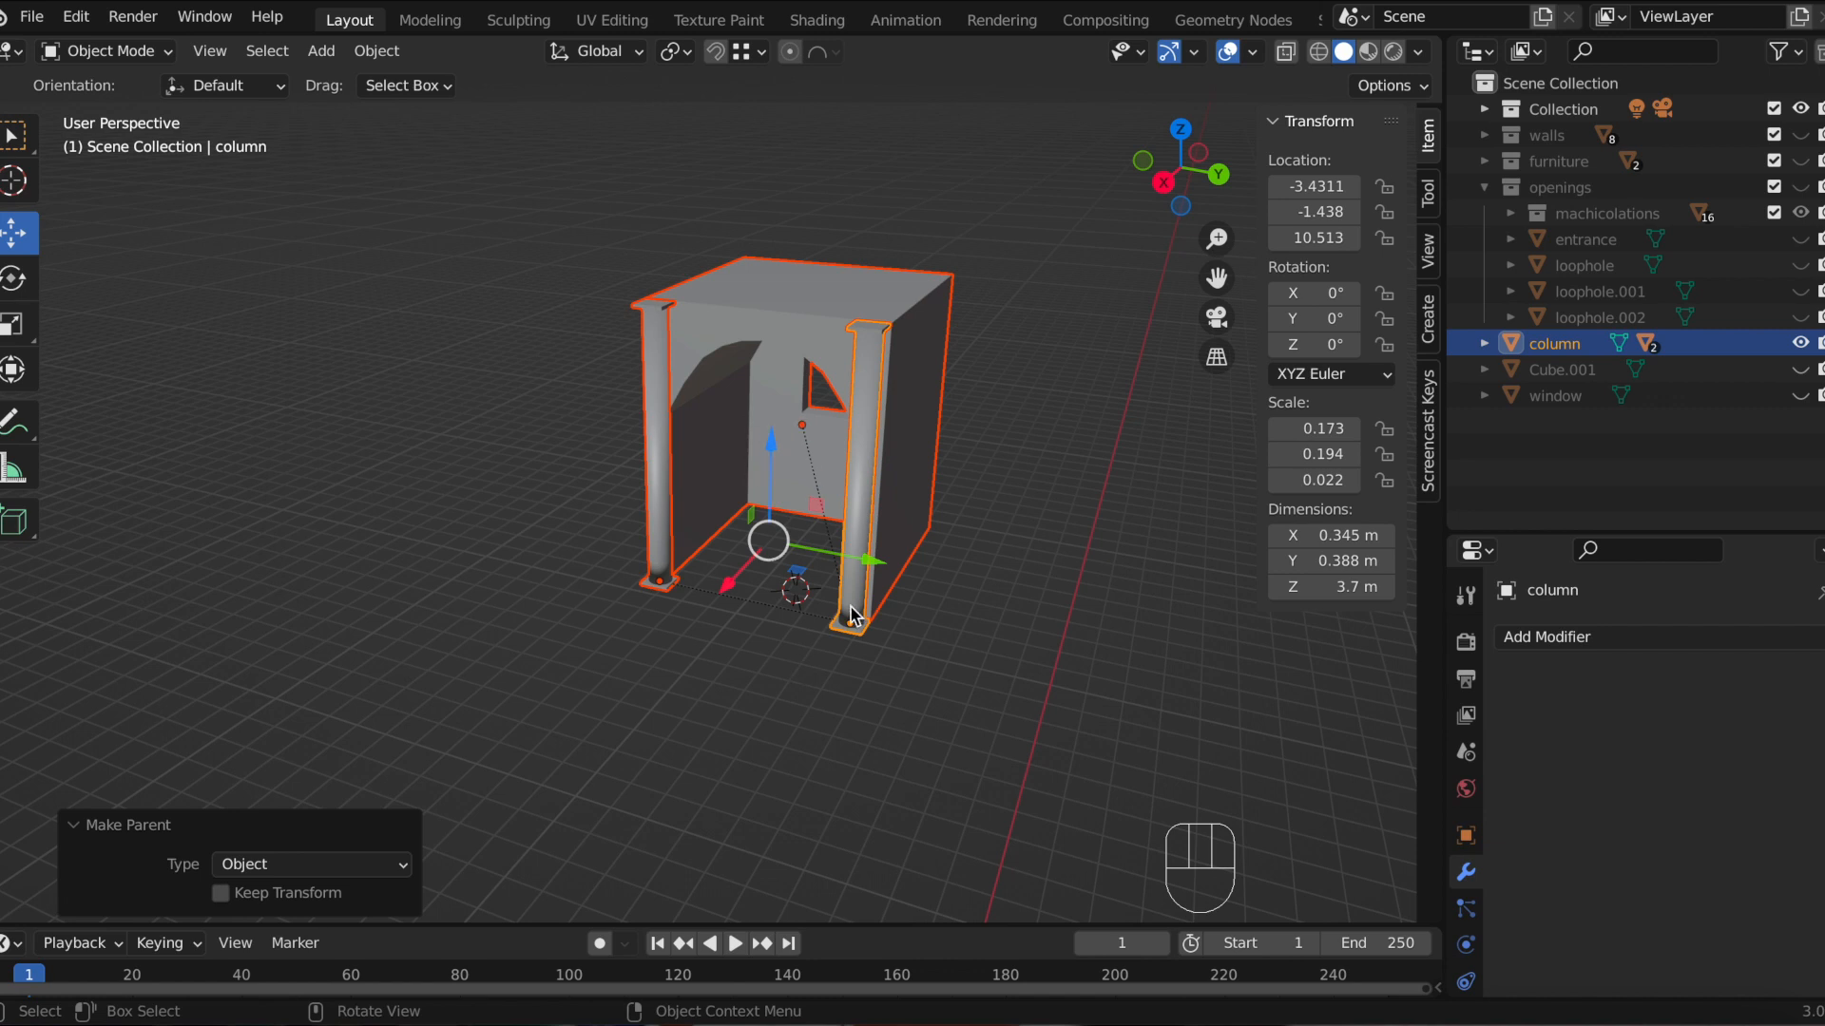
{"action": "left_click", "coordinate": [839, 342]}
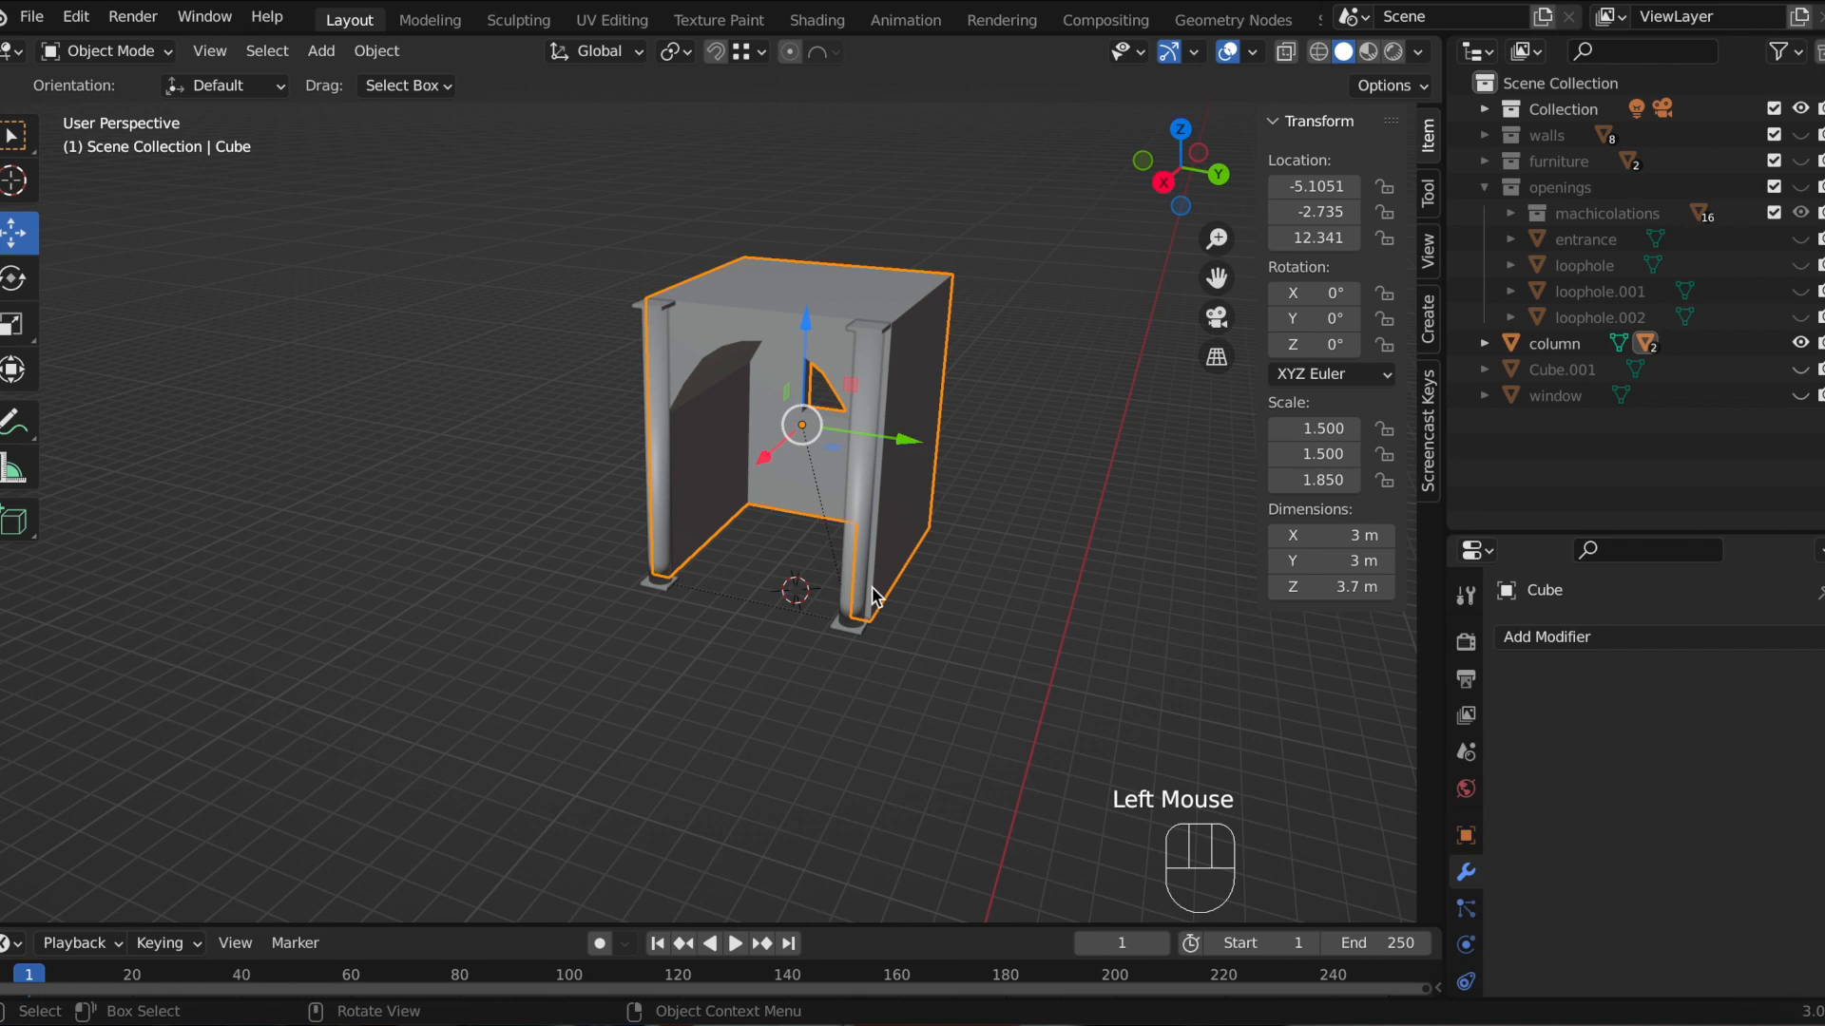
{"action": "key", "text": "s"}
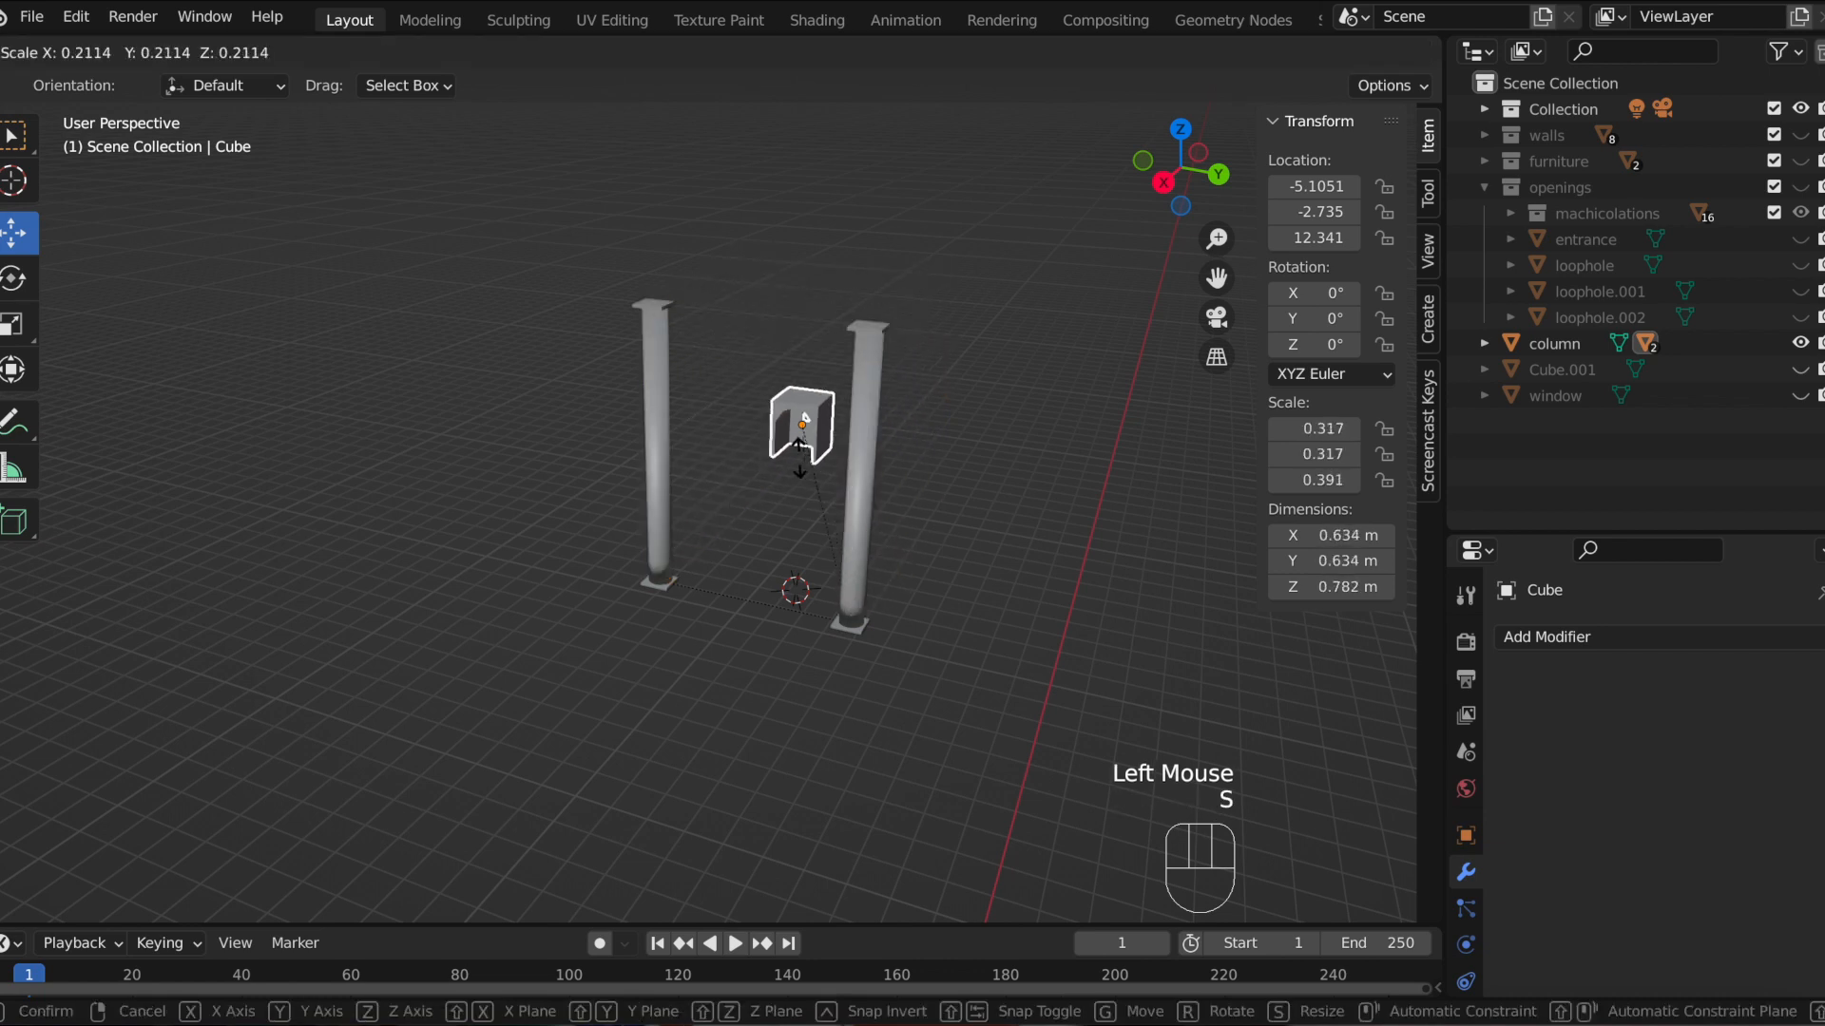
{"action": "left_click", "coordinate": [806, 416]}
{"action": "key", "text": "super+z"}
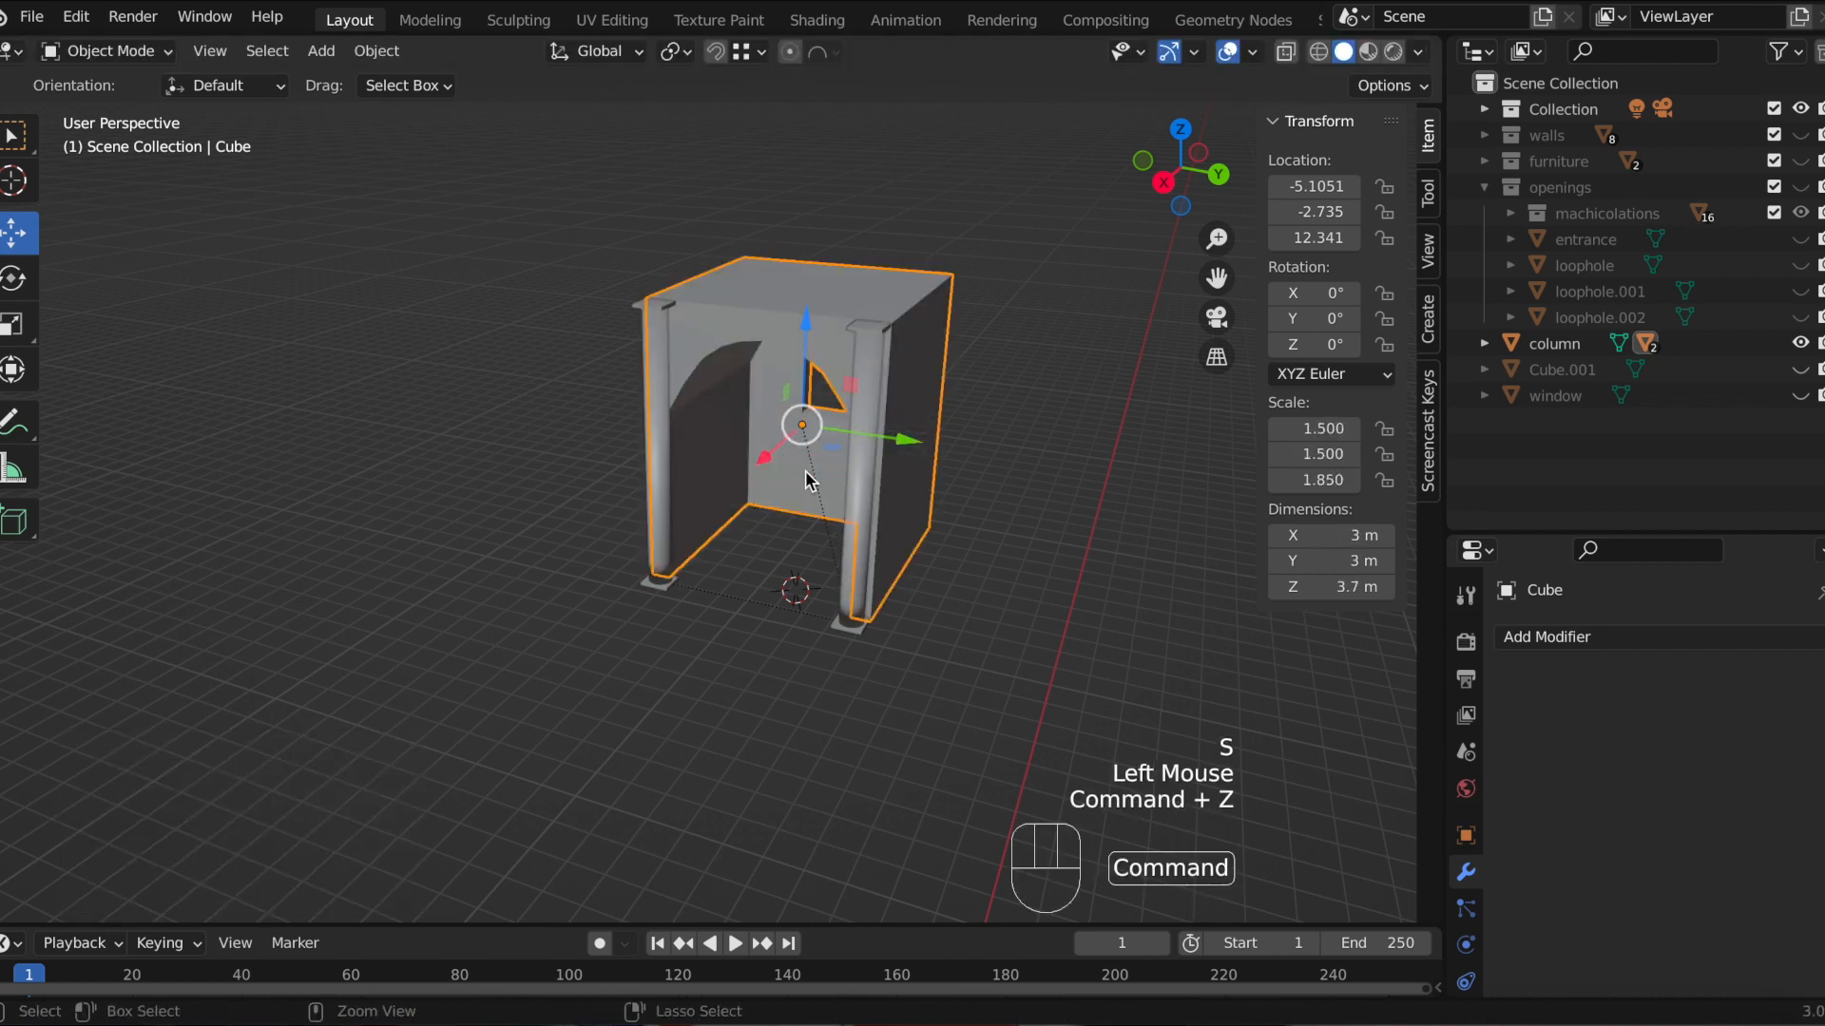
{"action": "middle_click_drag", "start_coordinate": [912, 542], "coordinate": [813, 400]}
{"action": "left_click_drag", "start_coordinate": [815, 396], "coordinate": [770, 438]}
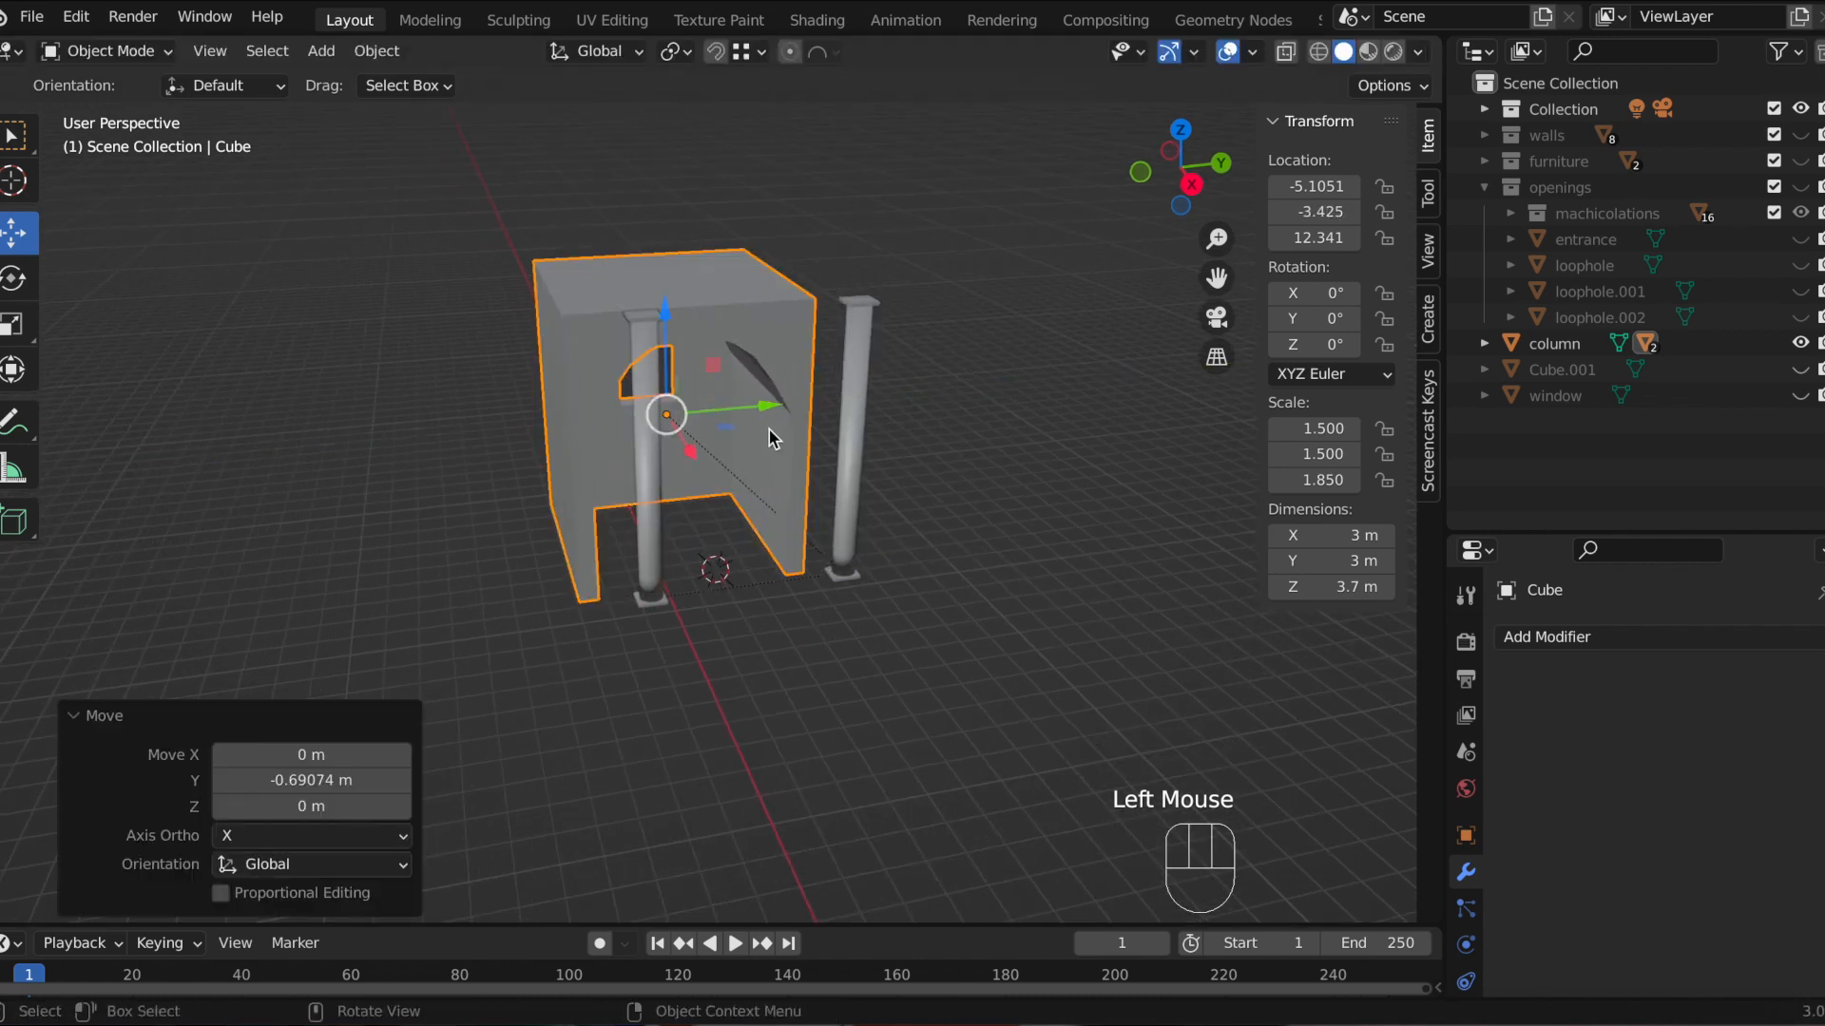
{"action": "key", "text": "super+z"}
{"action": "middle_click_drag", "start_coordinate": [770, 437], "coordinate": [1086, 457]}
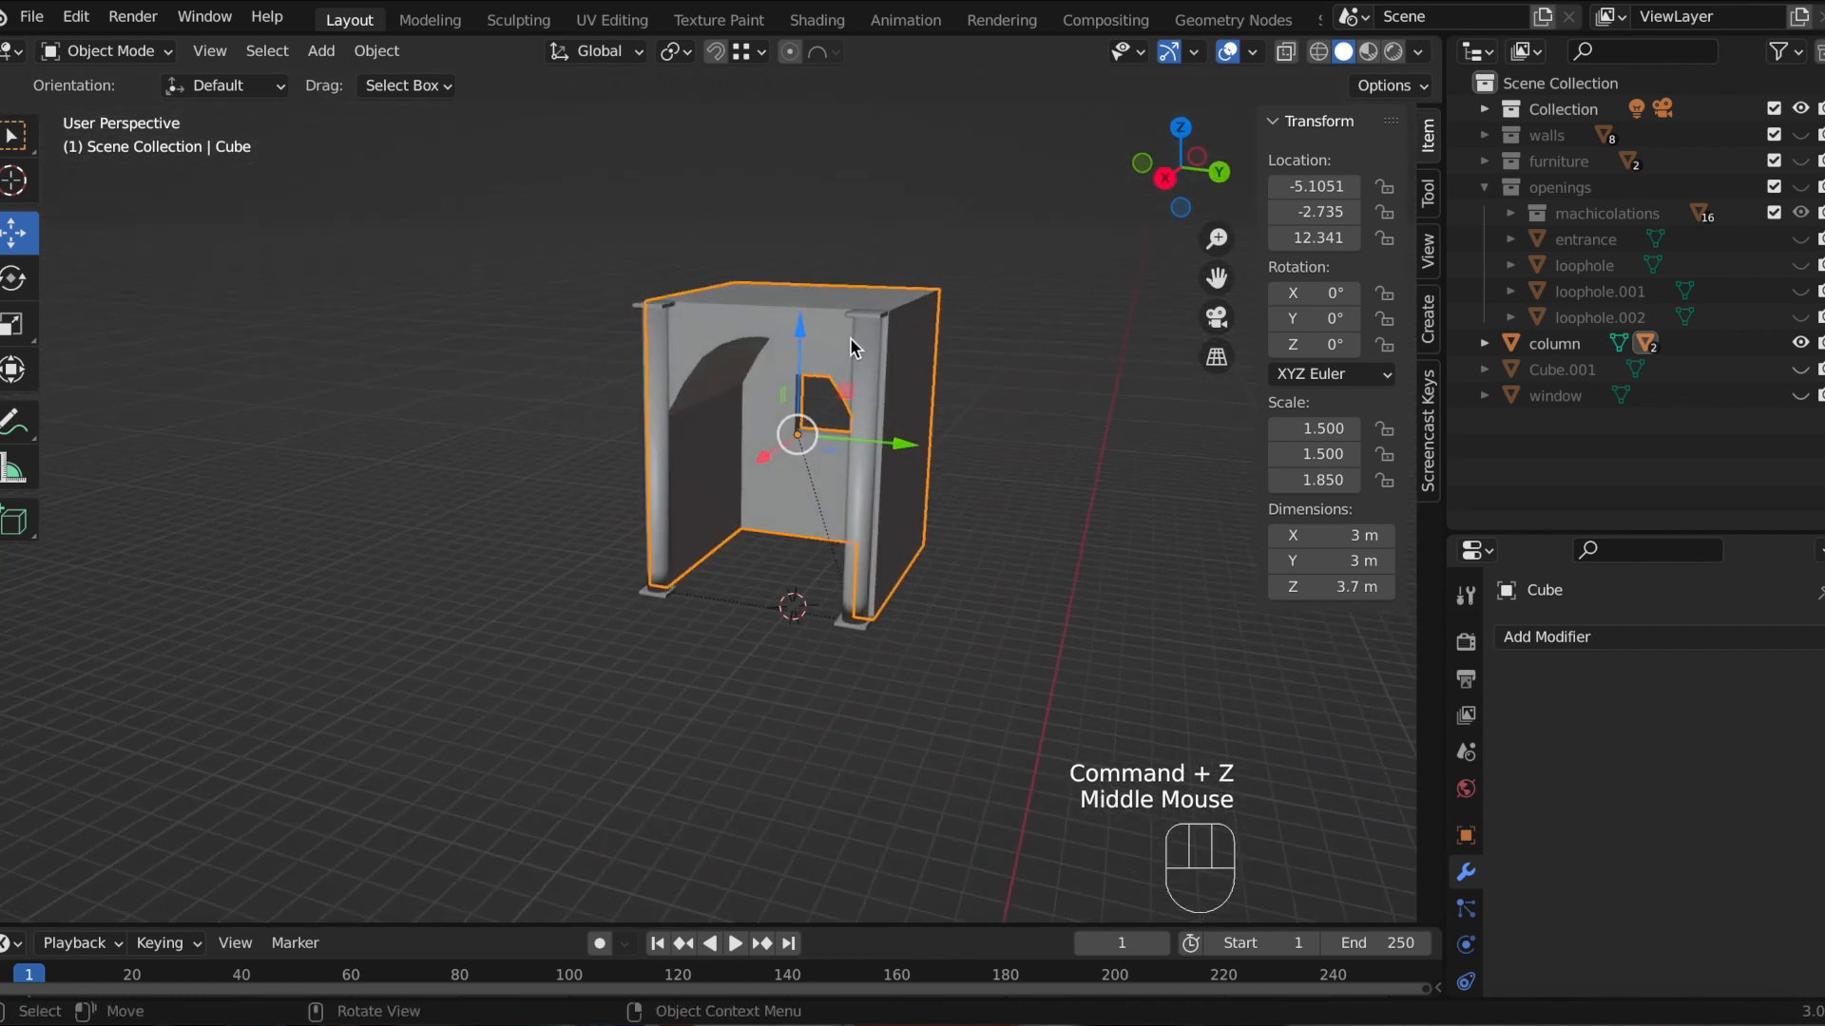
{"action": "scroll", "coordinate": [852, 347], "scroll_direction": "up", "scroll_amount": 2}
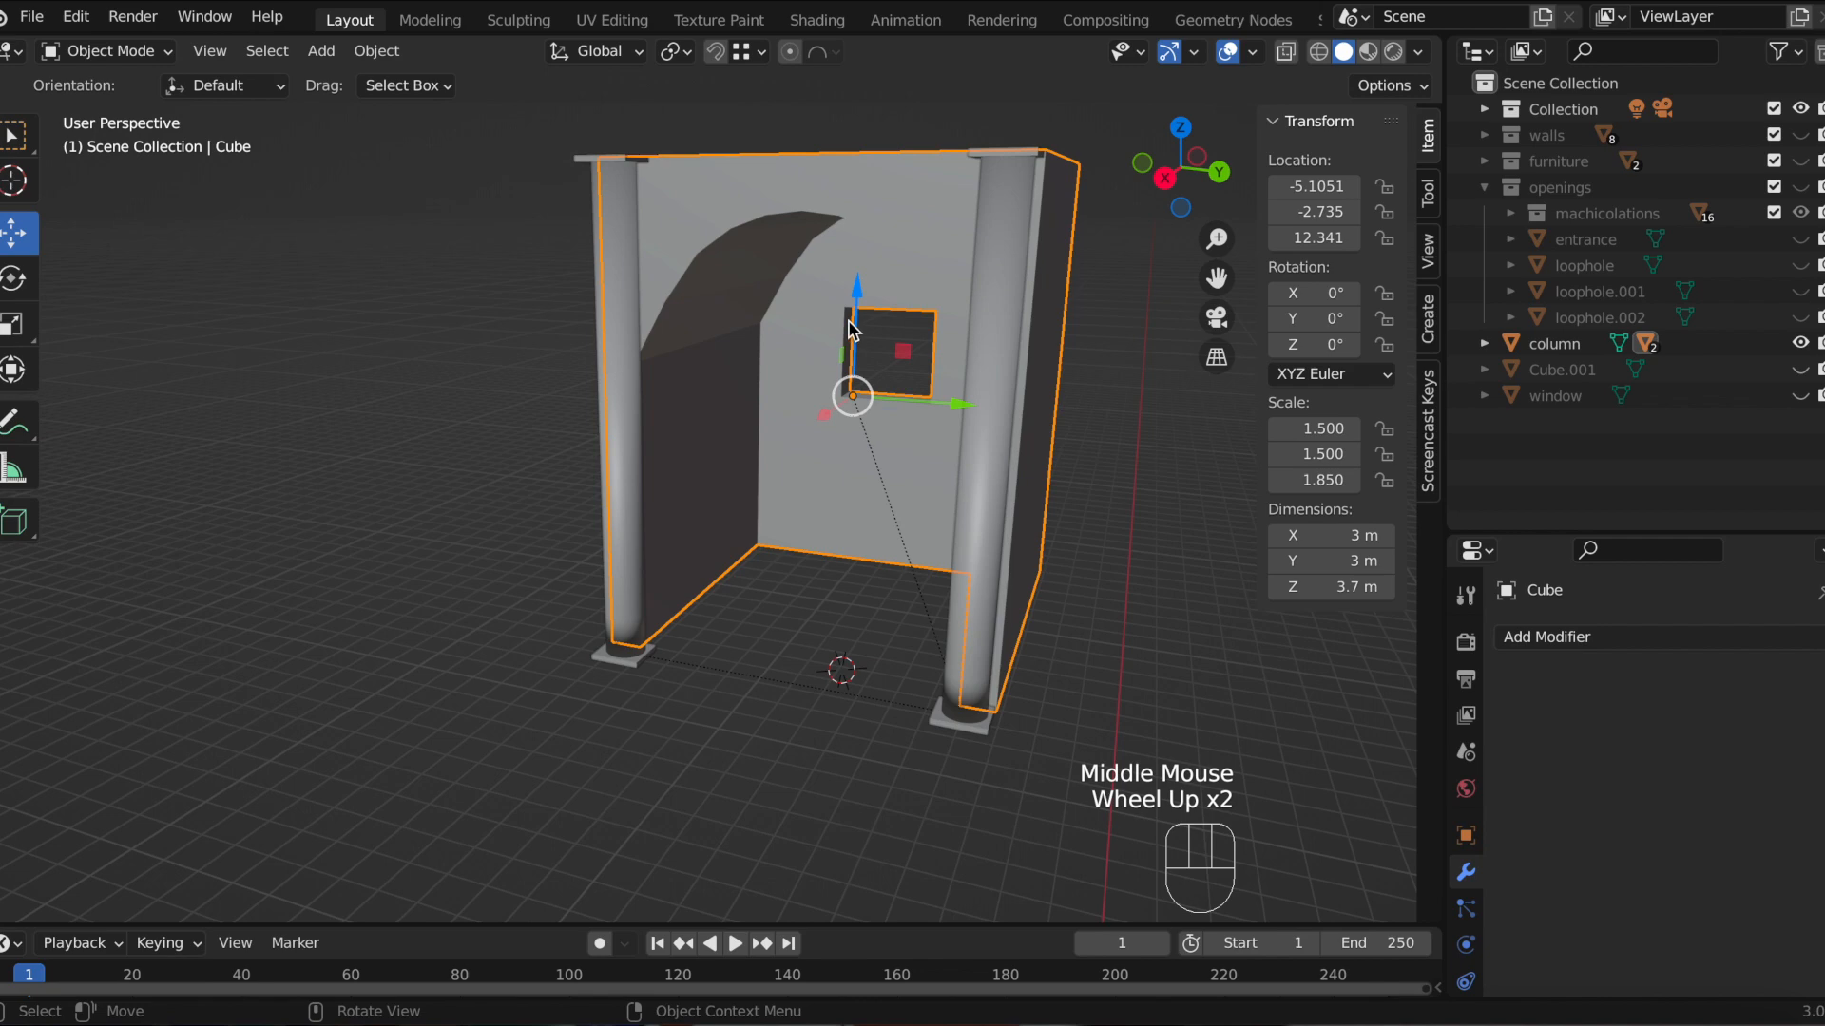
{"action": "middle_click_drag", "start_coordinate": [869, 492], "coordinate": [864, 558]}
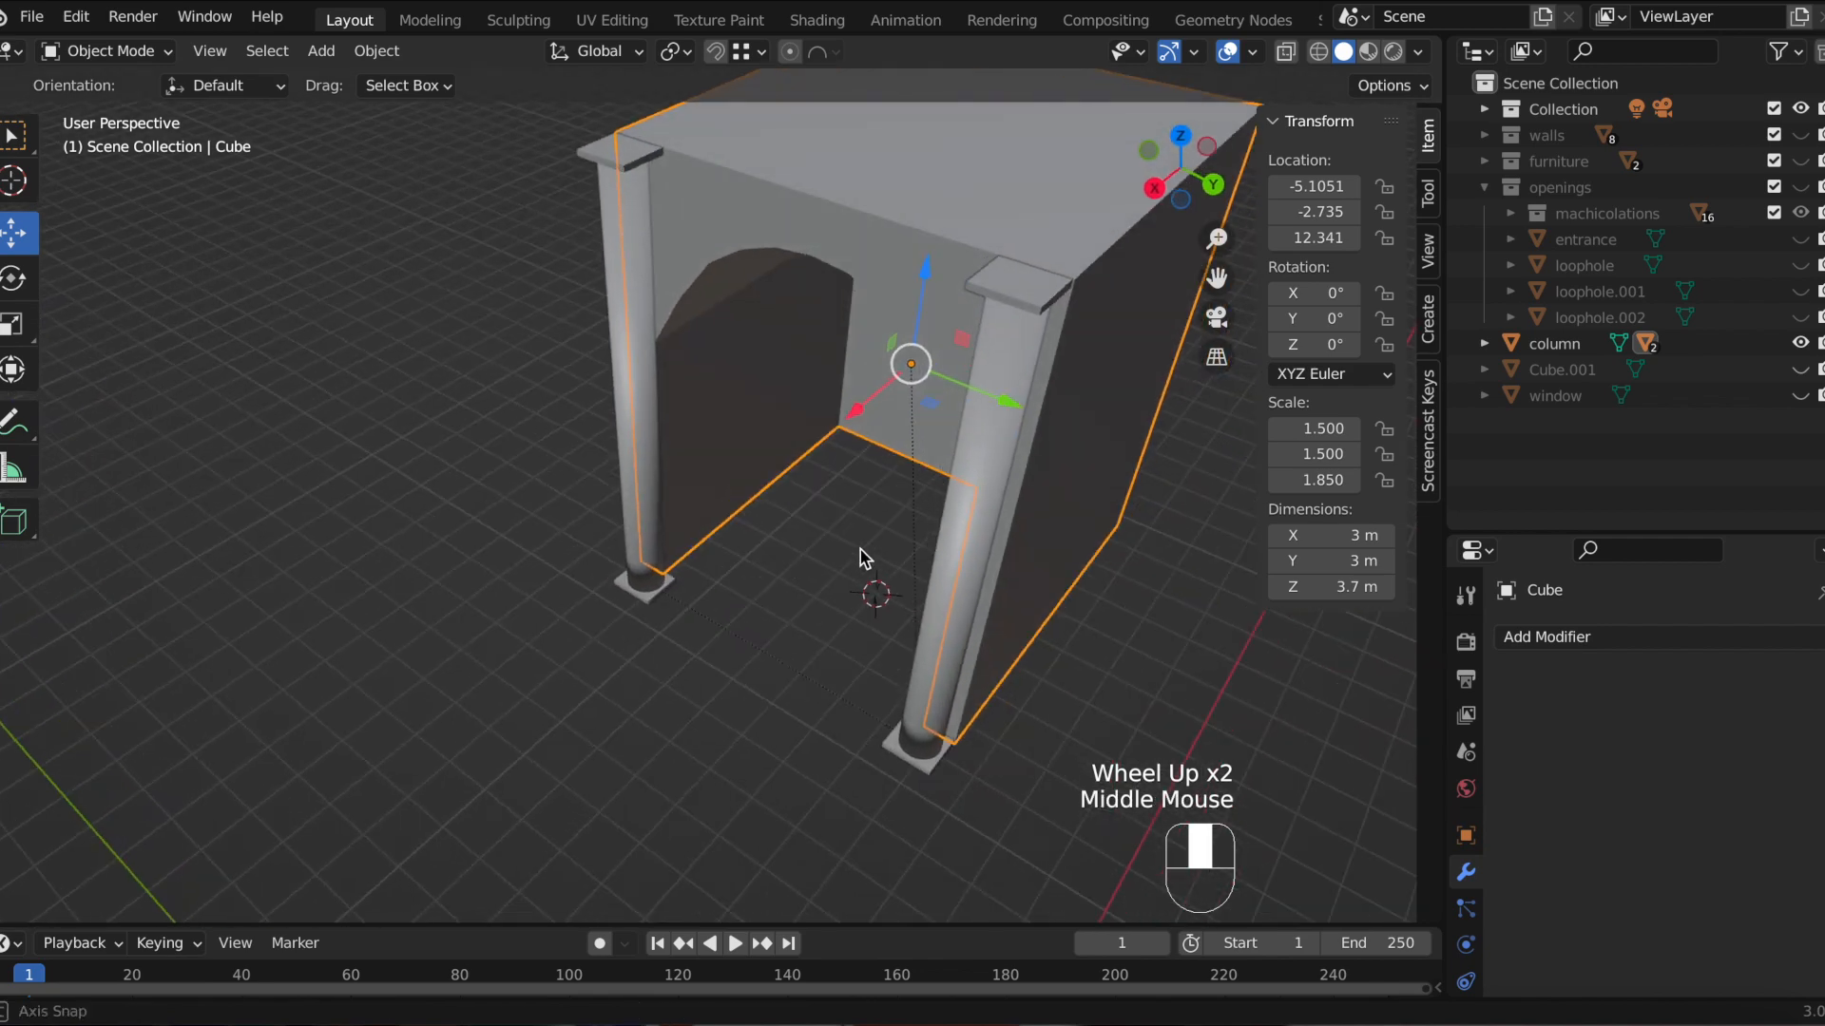
{"action": "left_click_drag", "start_coordinate": [1223, 280], "coordinate": [990, 283]}
{"action": "middle_click_drag", "start_coordinate": [852, 631], "coordinate": [978, 545]}
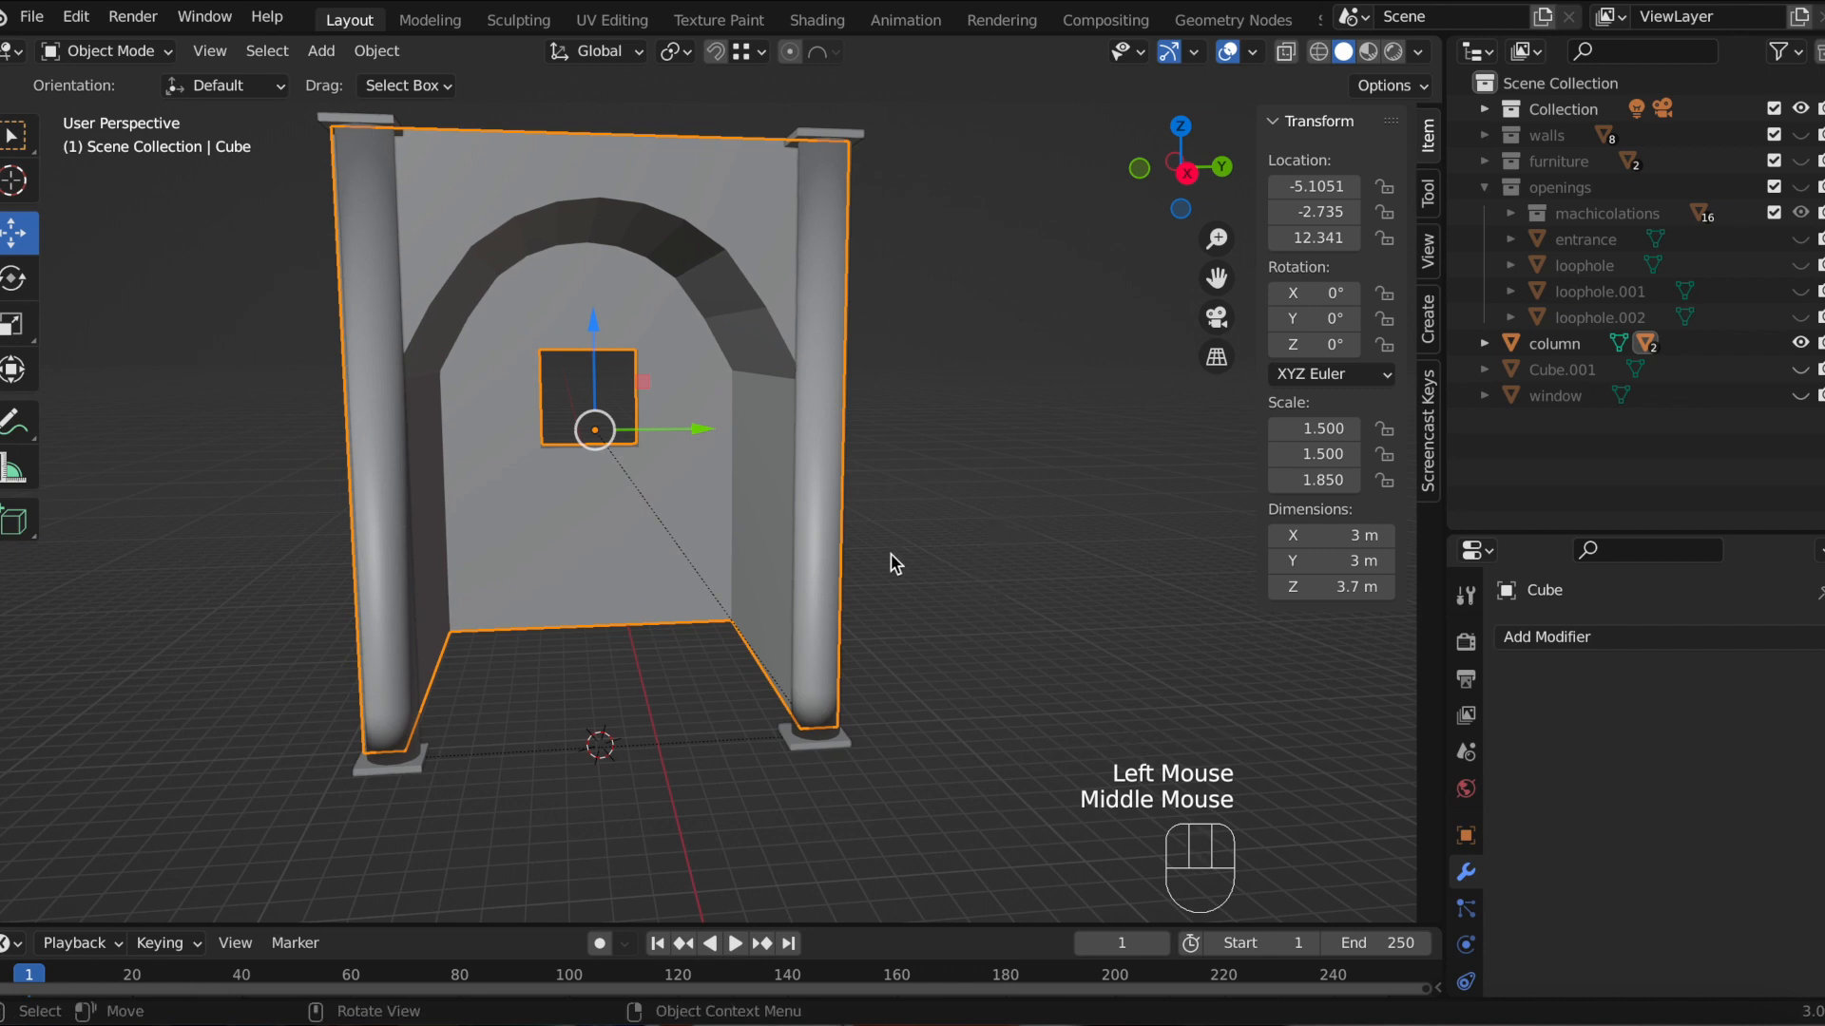
Step: Move the original column, then undo back to the state before the parenting
{"action": "left_click", "coordinate": [835, 589]}
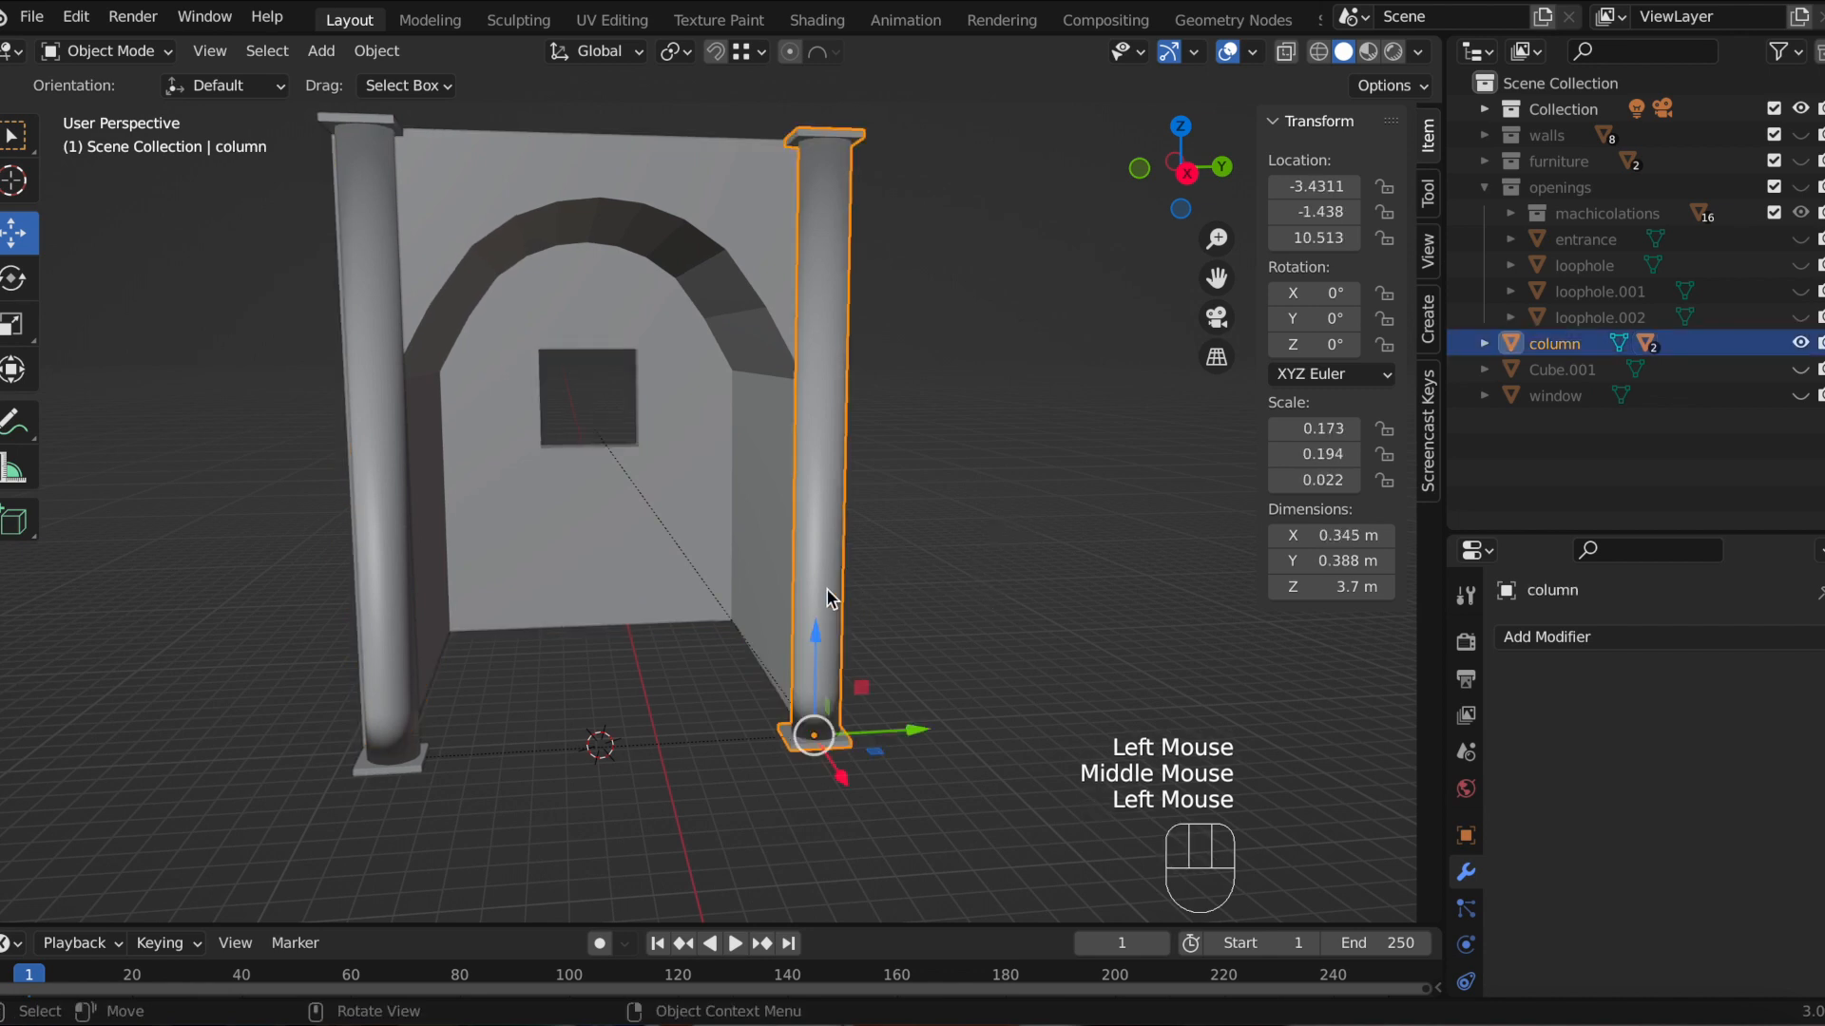
{"action": "key", "text": "g"}
{"action": "left_click", "coordinate": [1003, 574]}
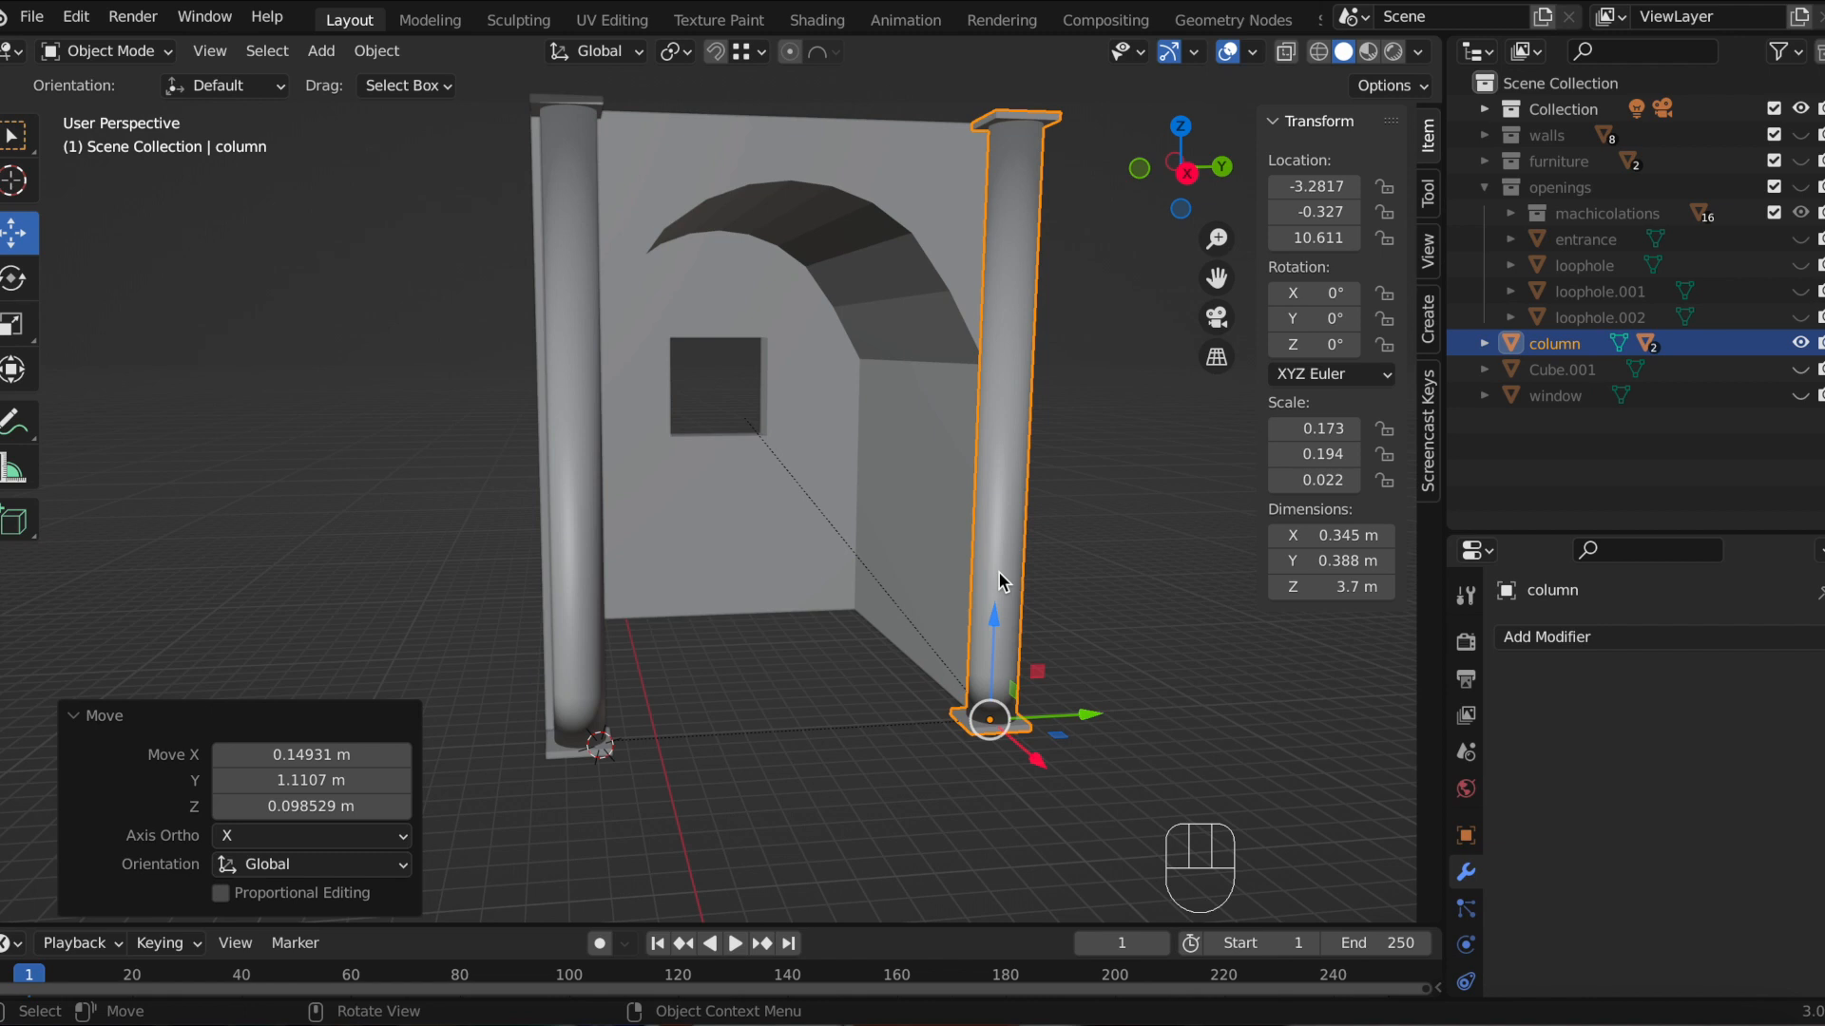
{"action": "key", "text": "super+z"}
{"action": "key", "text": "super+z"}
{"action": "key", "text": "super+z"}
{"action": "key", "text": "super+z"}
{"action": "key", "text": "super+z"}
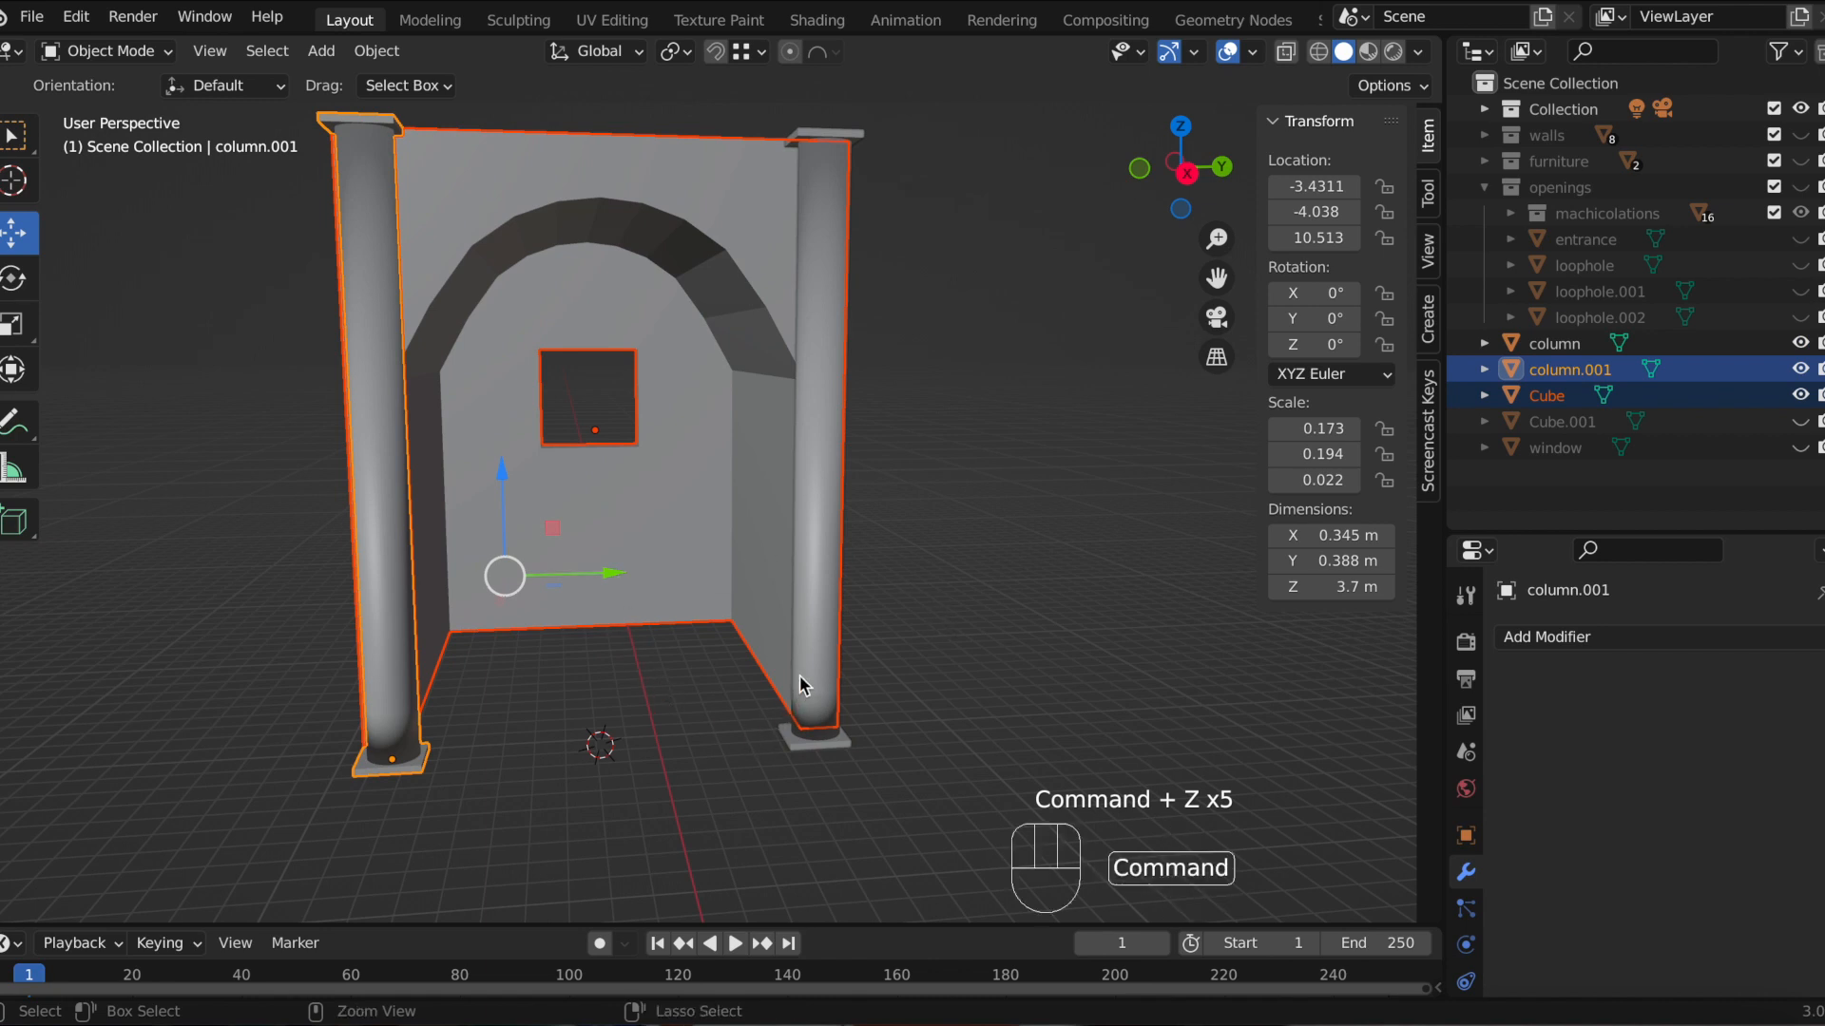
Step: Parent both columns to the wall object, making the wall the active parent
{"action": "left_click", "coordinate": [885, 694]}
{"action": "left_click", "coordinate": [806, 603]}
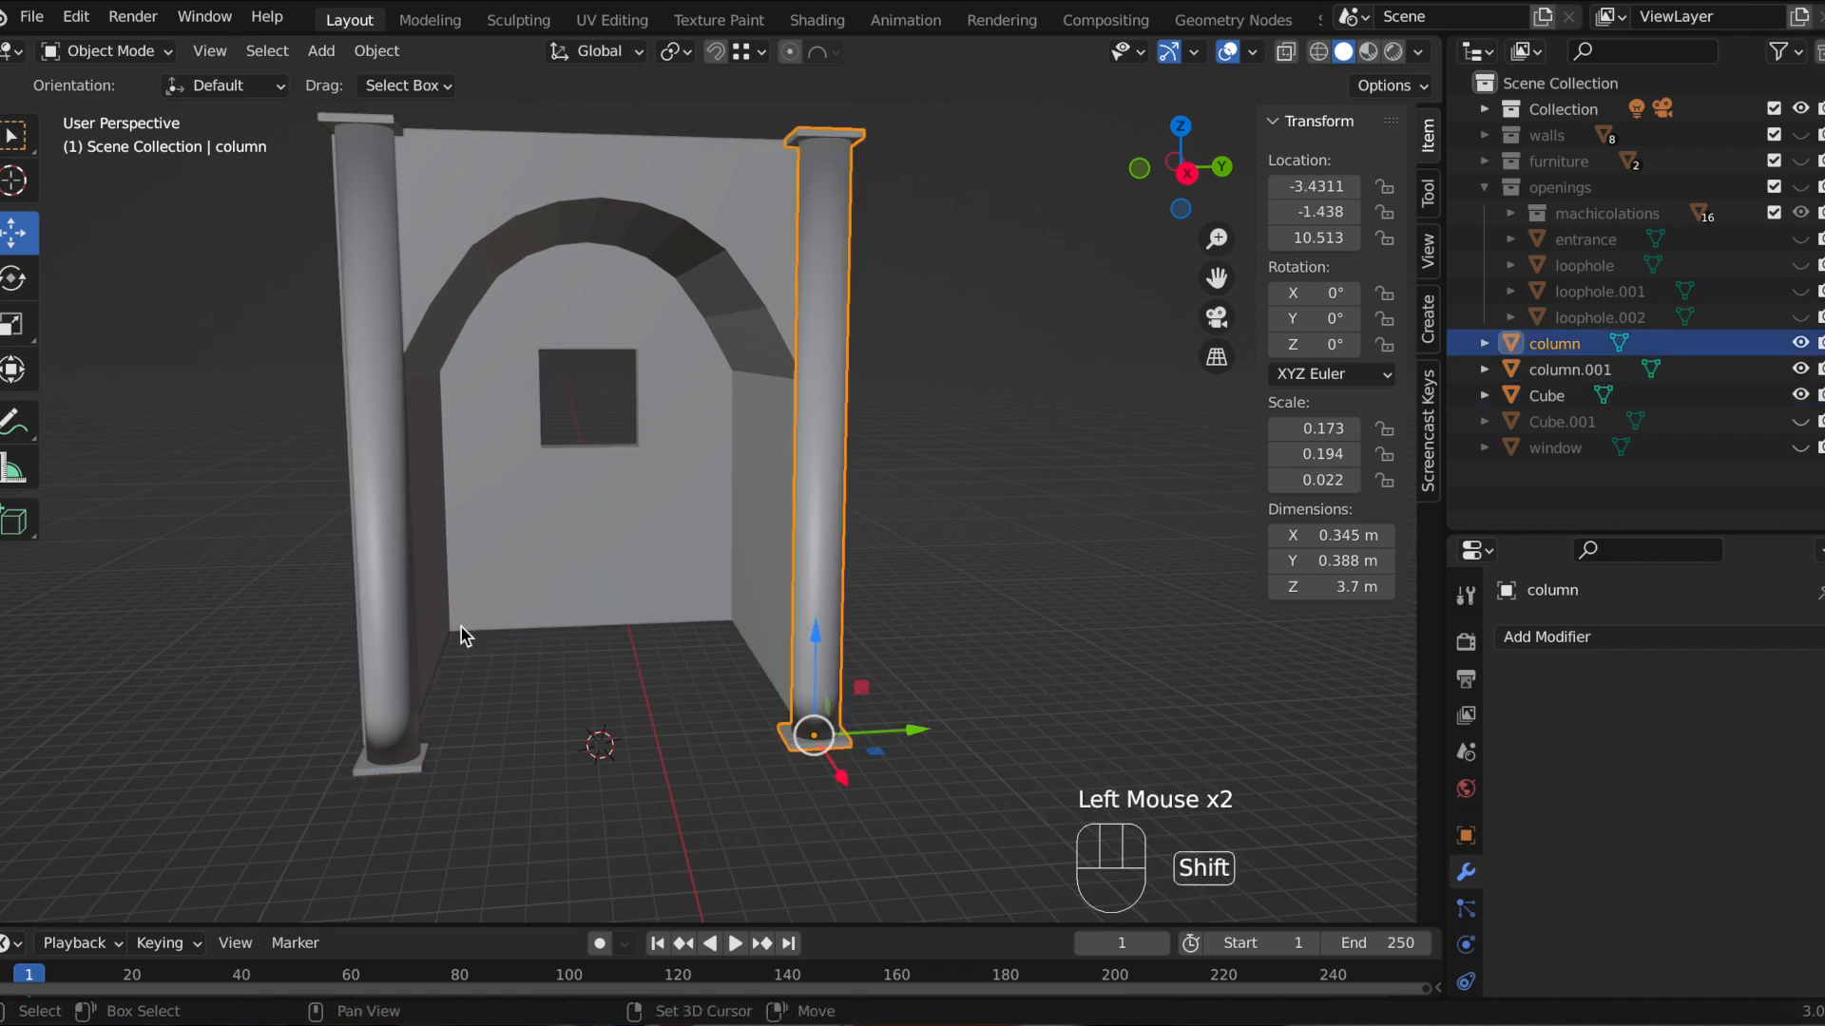
{"action": "left_click", "coordinate": [379, 619], "text": "shift"}
{"action": "left_click", "coordinate": [561, 528], "text": "shift"}
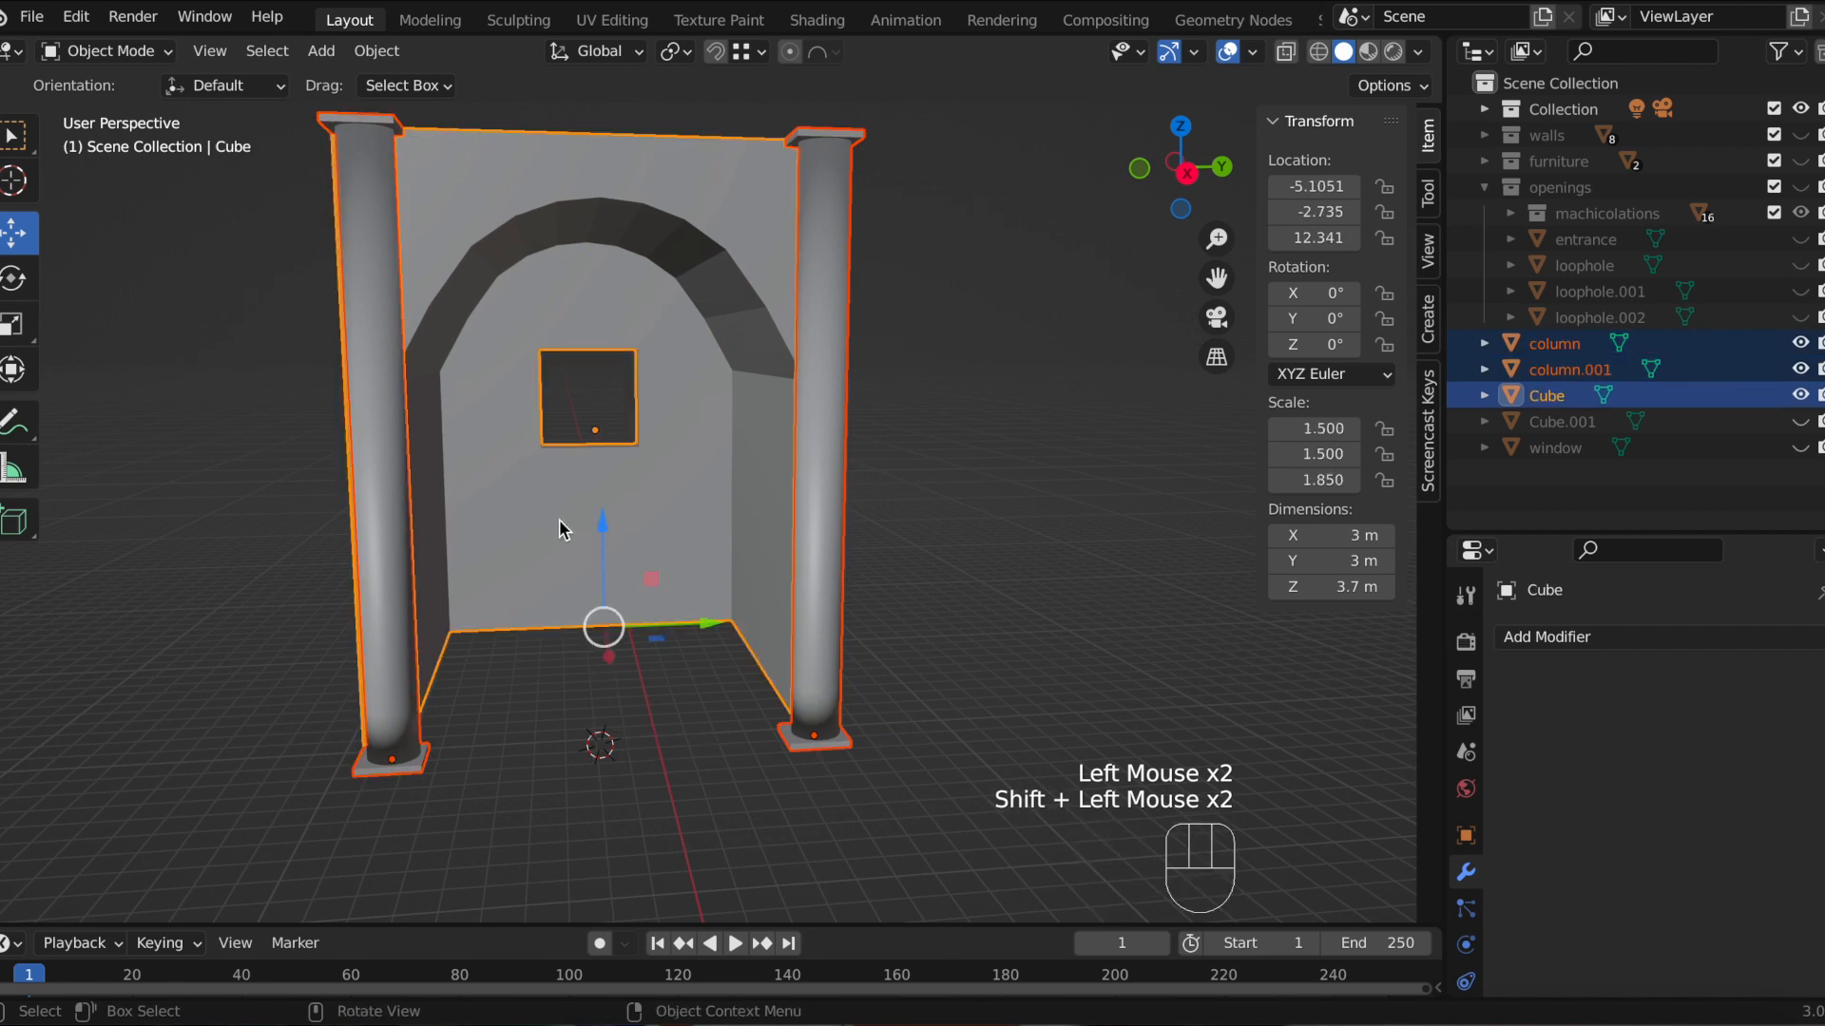
{"action": "key", "text": "ctrl+p"}
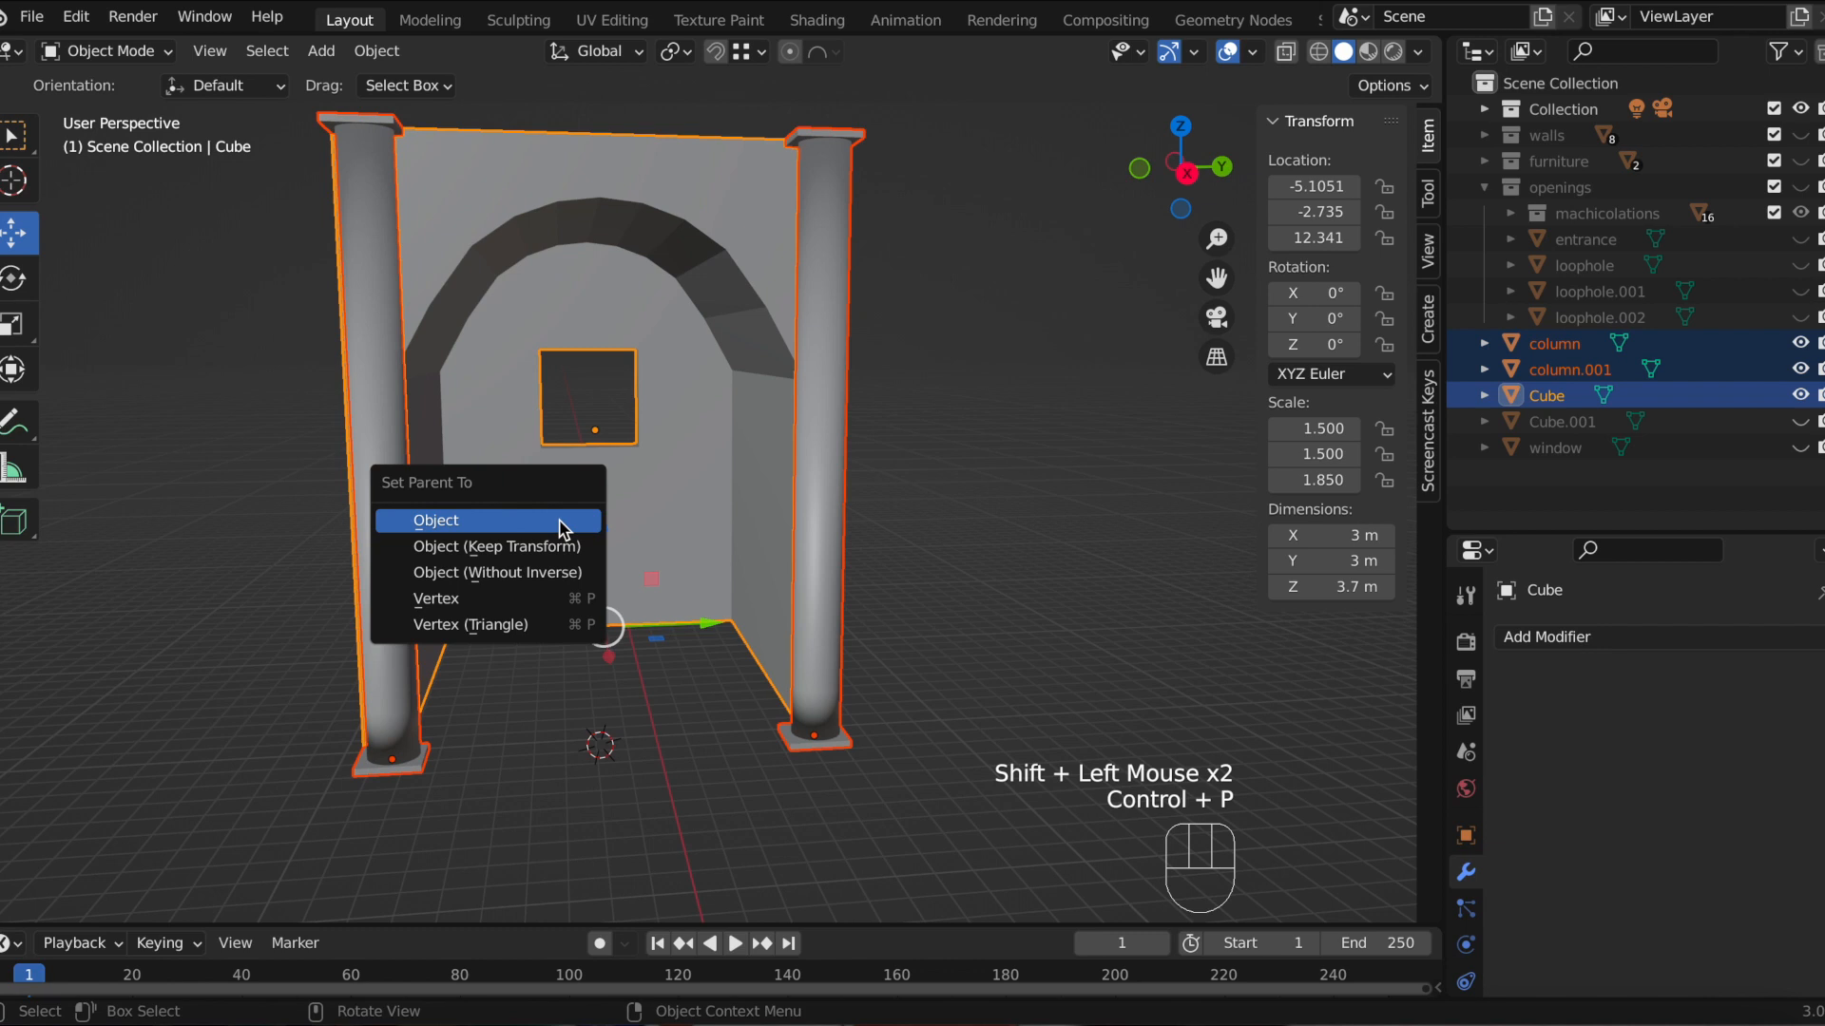
{"action": "left_click", "coordinate": [559, 520]}
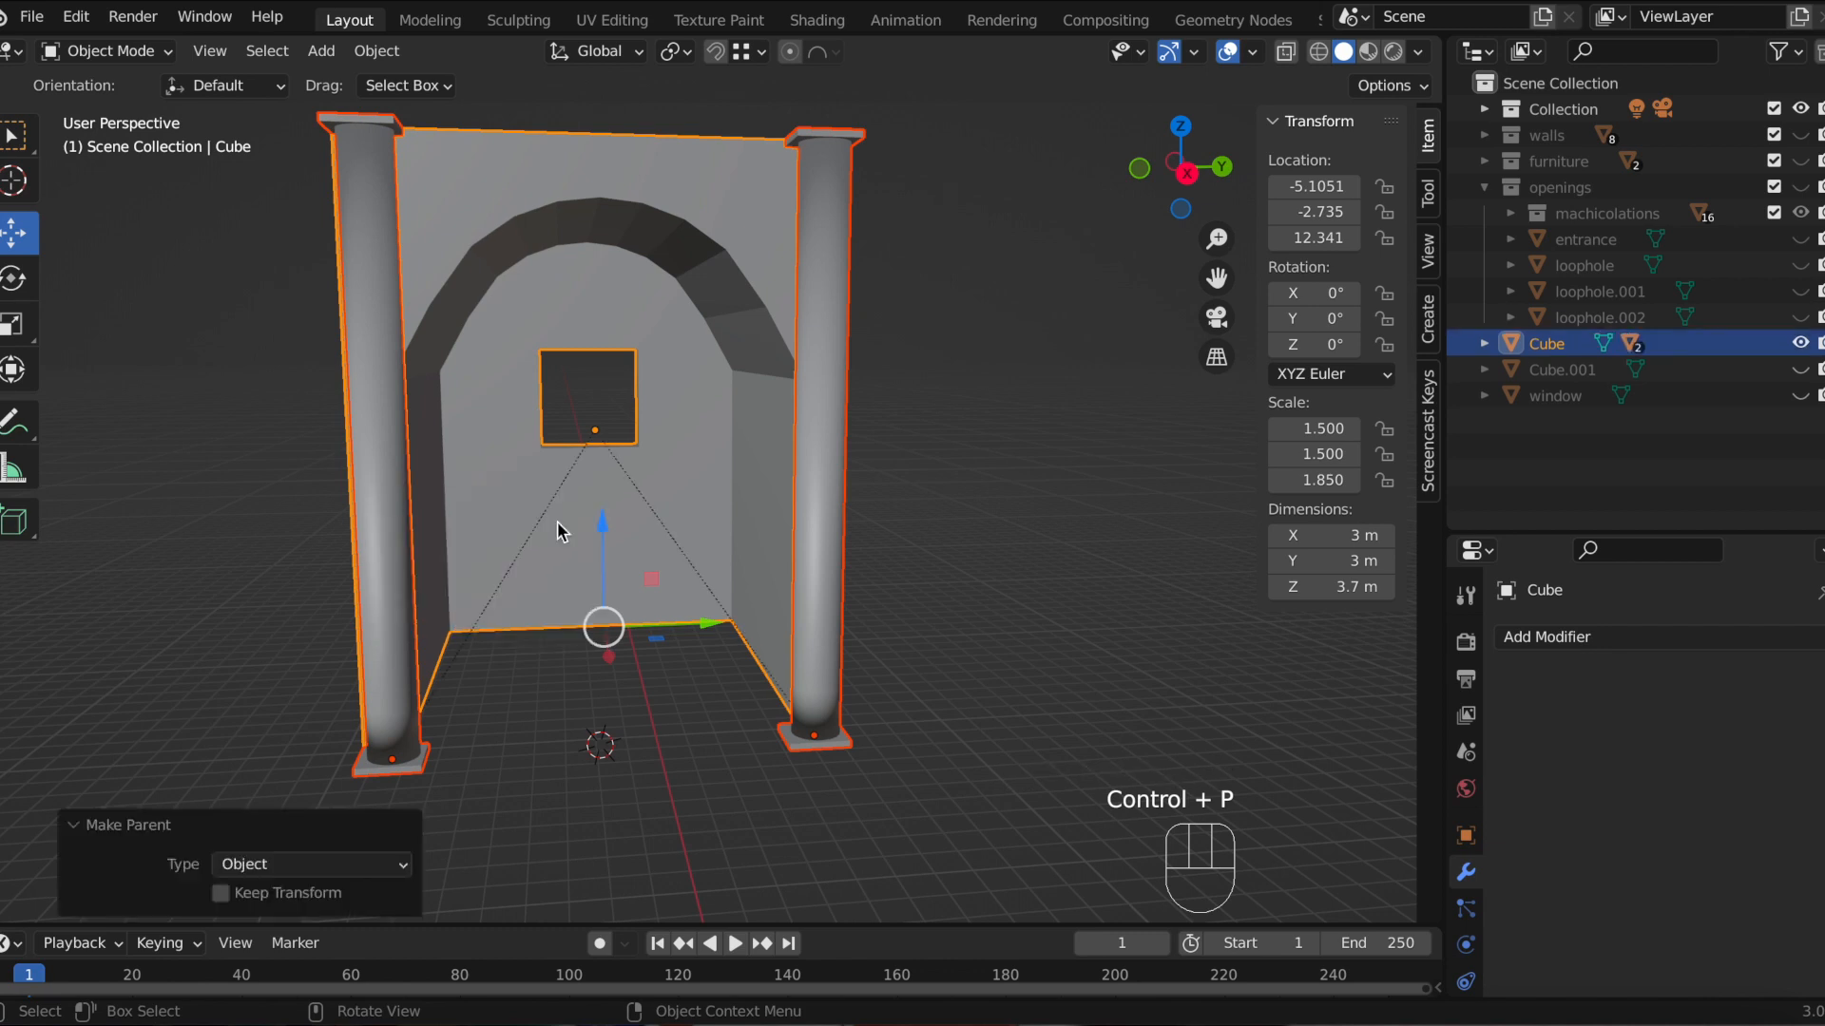
Step: Move the wall about 0.22 m along Y so the parented columns follow it
{"action": "left_click", "coordinate": [572, 445]}
{"action": "mouse_move", "coordinate": [689, 433]}
{"action": "left_mouse_down"}
{"action": "mouse_move", "coordinate": [961, 407]}
{"action": "mouse_move", "coordinate": [650, 429]}
{"action": "mouse_move", "coordinate": [903, 424]}
{"action": "mouse_move", "coordinate": [724, 431]}
{"action": "left_mouse_up"}
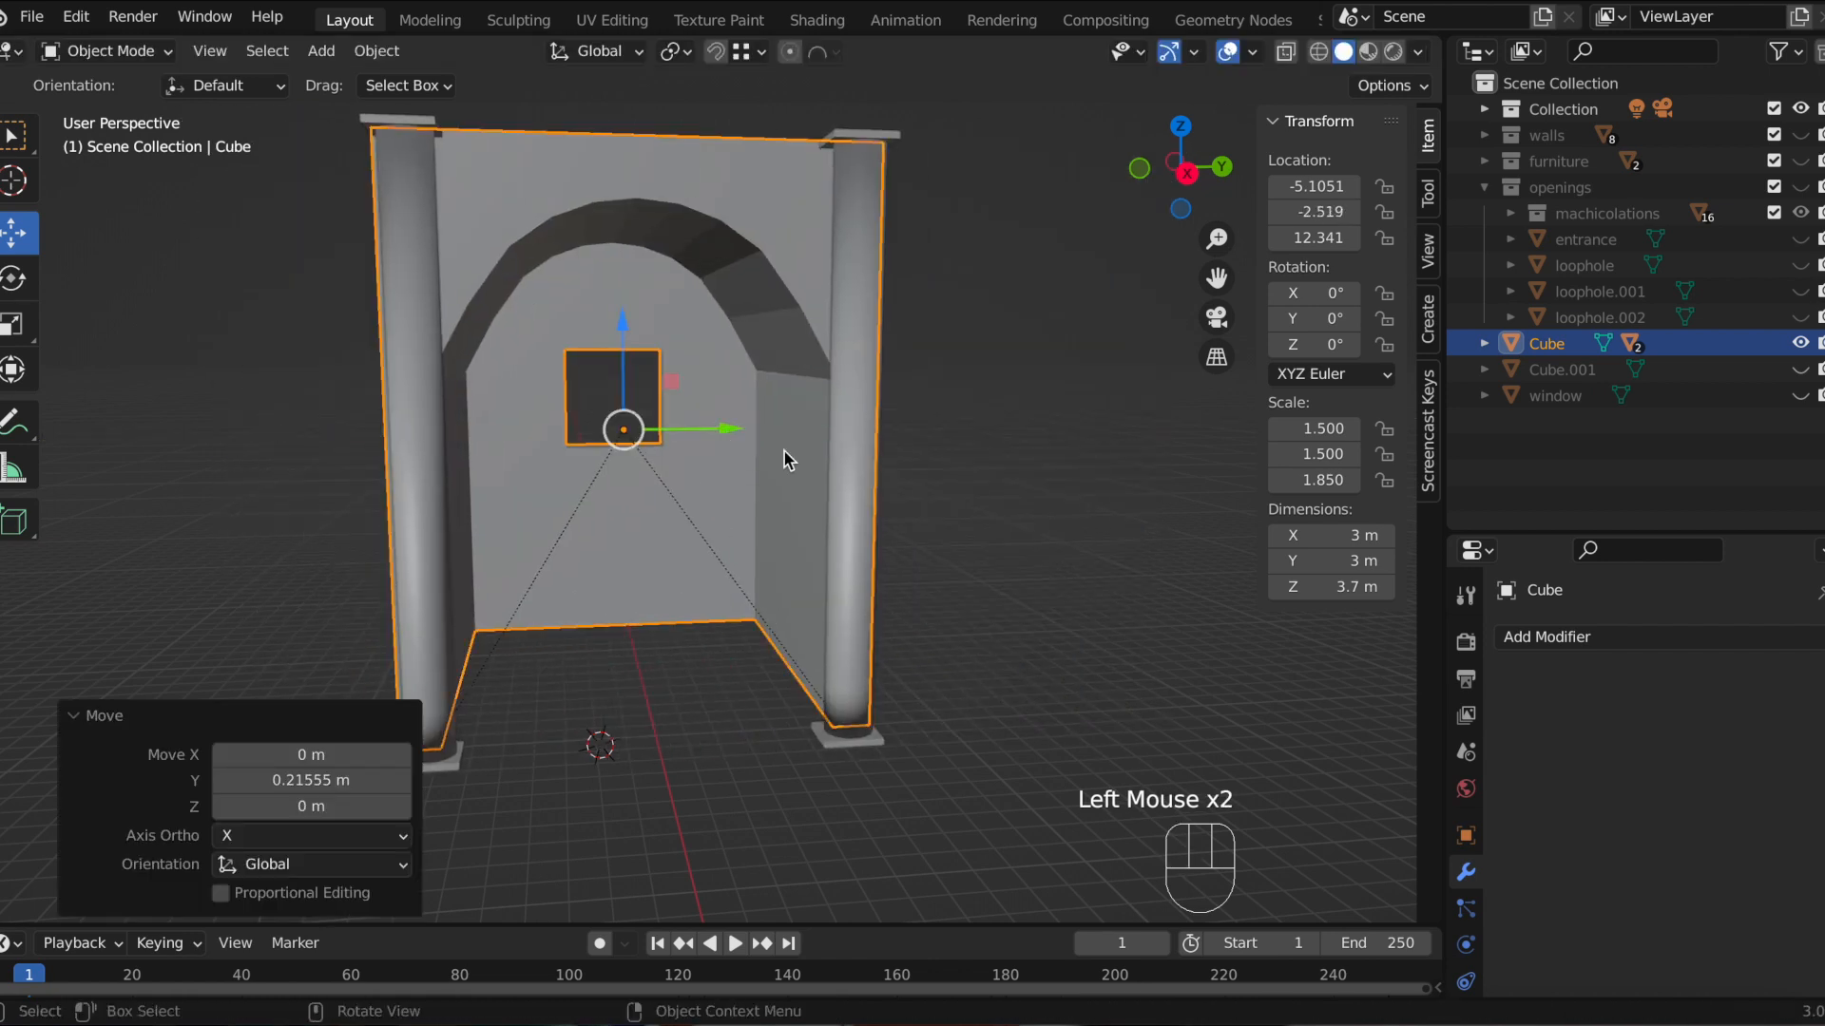
Step: Delete the Cube.001 and window objects
{"action": "scroll", "coordinate": [871, 664], "scroll_direction": "down", "scroll_amount": 2}
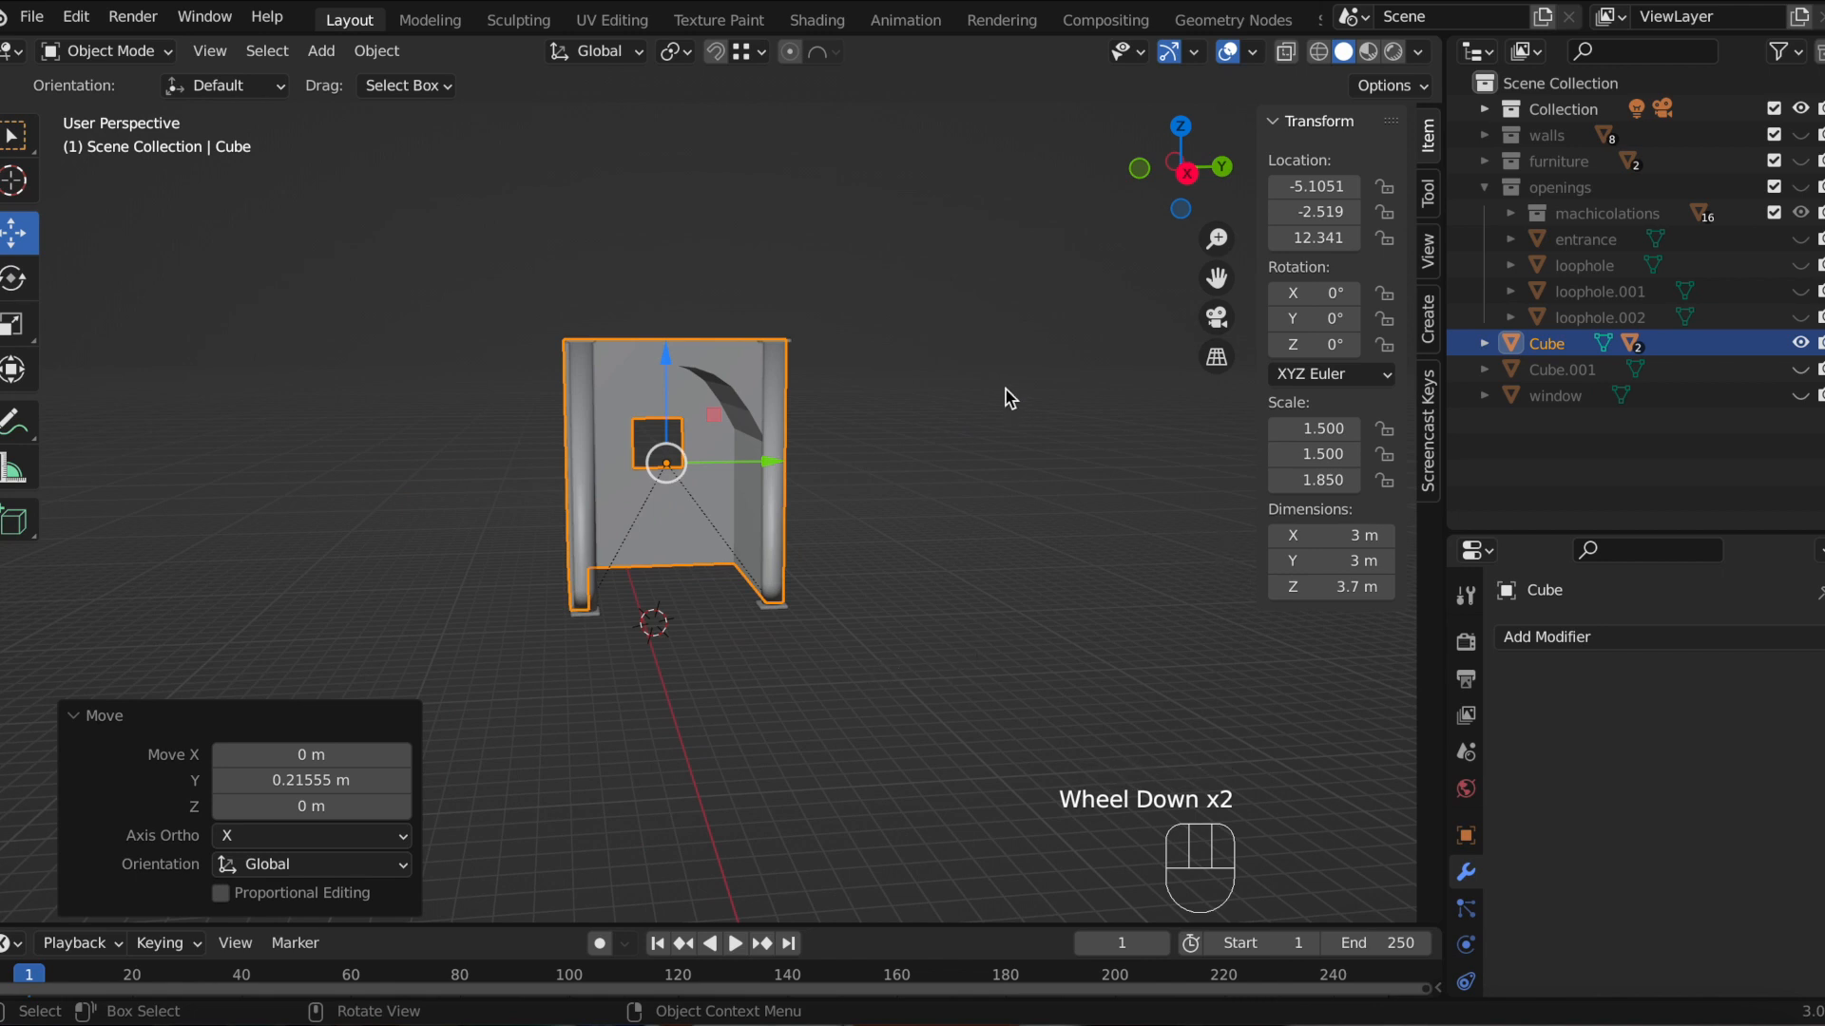
{"action": "middle_click_drag", "start_coordinate": [967, 390], "coordinate": [877, 420]}
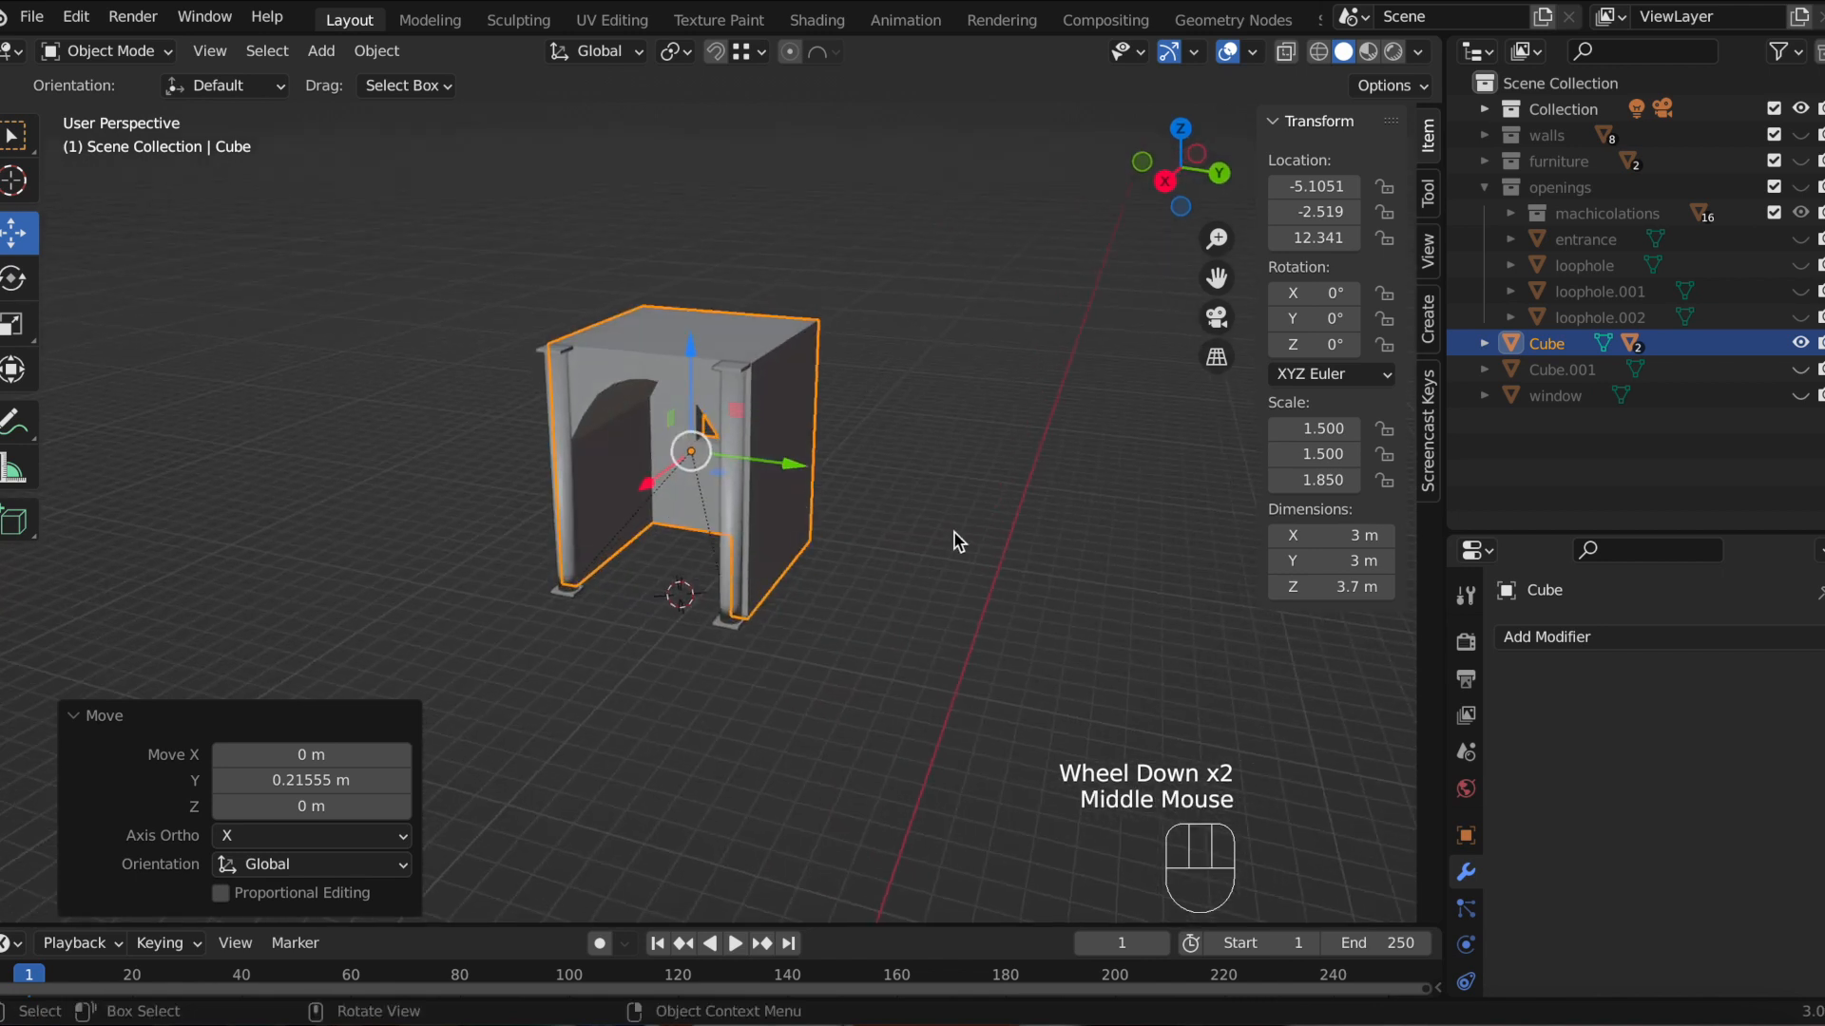
{"action": "scroll", "coordinate": [958, 538], "scroll_direction": "down", "scroll_amount": 2}
{"action": "scroll", "coordinate": [955, 538], "scroll_direction": "up", "scroll_amount": 1}
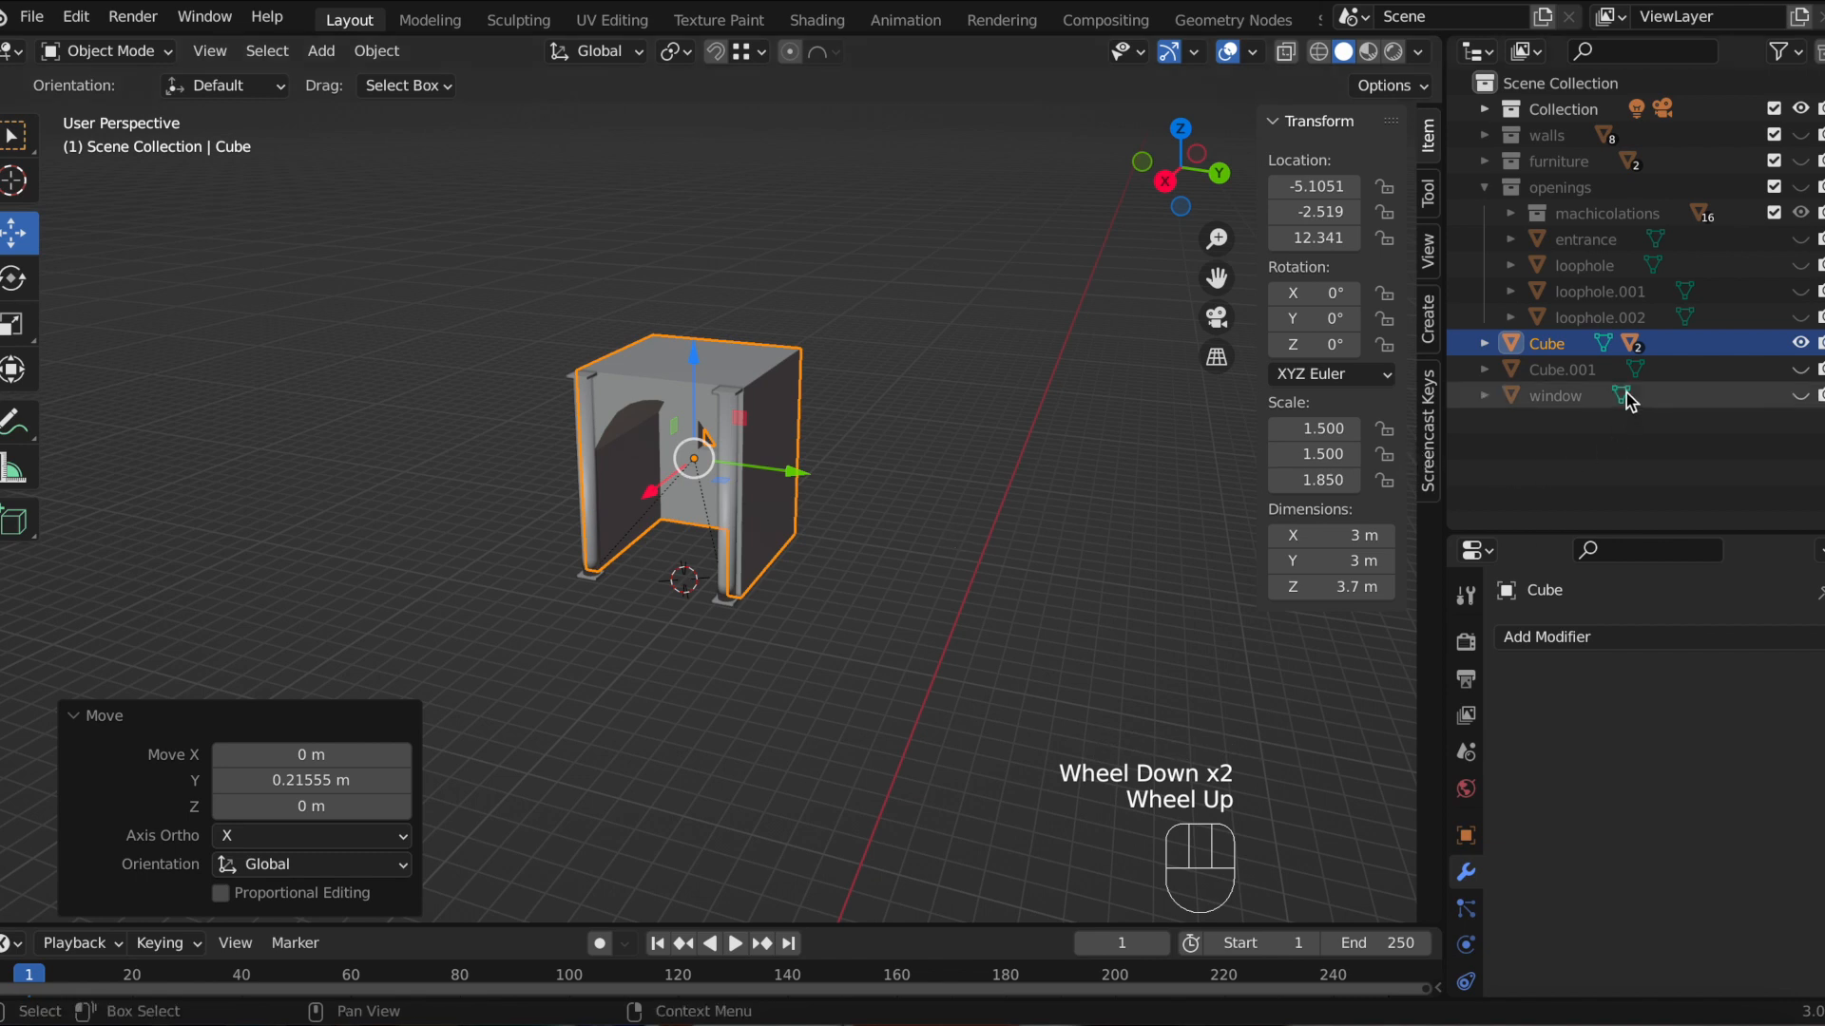
{"action": "left_click", "coordinate": [1590, 377]}
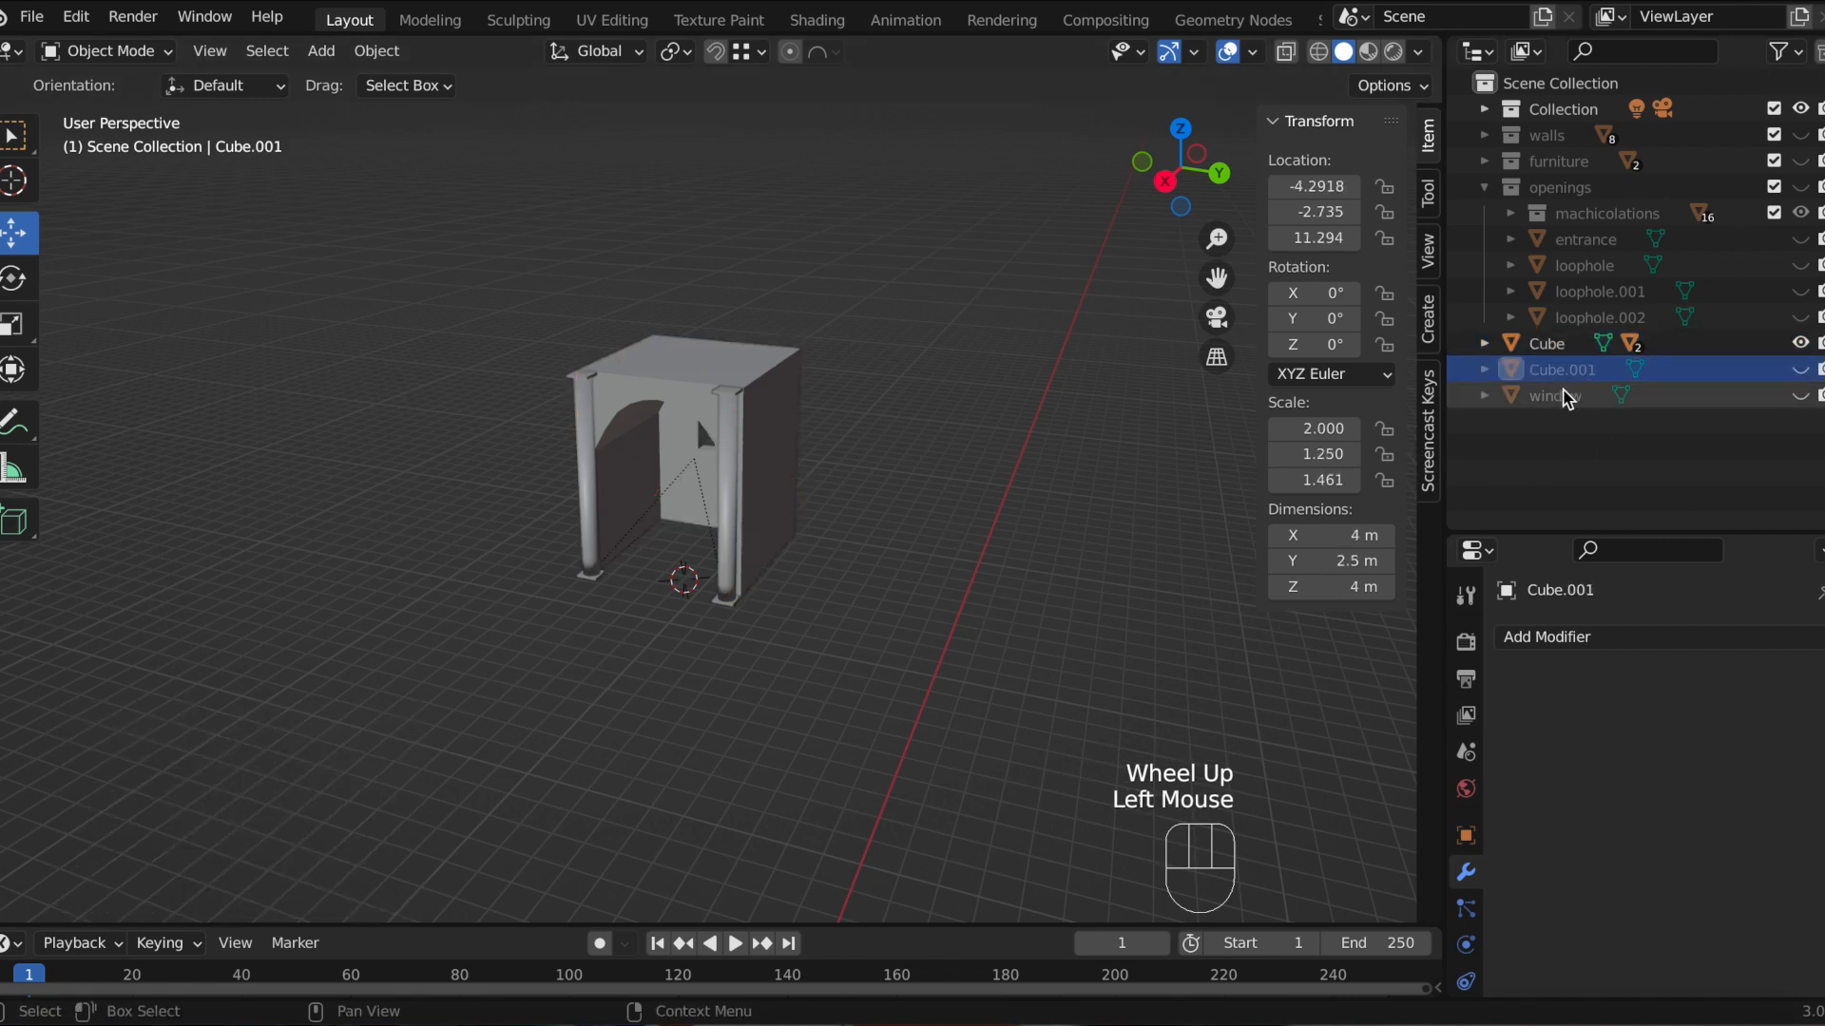
{"action": "left_click", "coordinate": [1559, 399], "text": "super"}
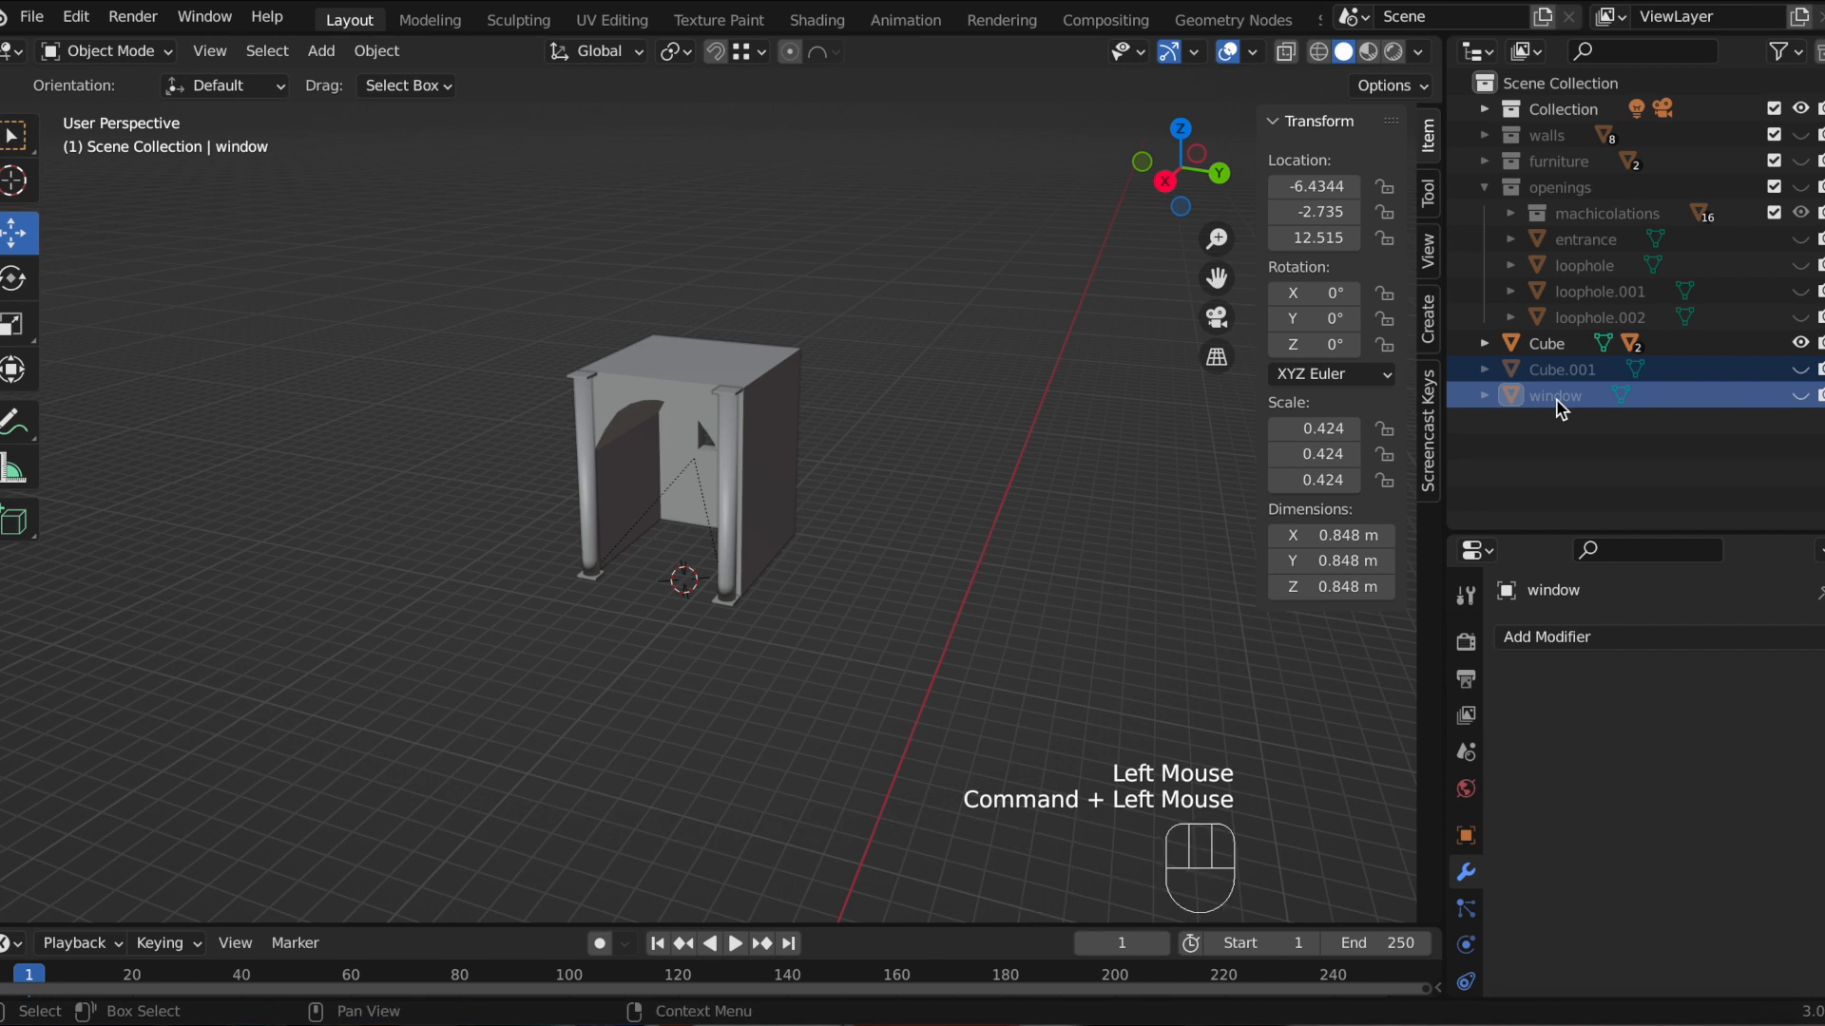
{"action": "right_click", "coordinate": [1559, 404]}
{"action": "left_click", "coordinate": [1486, 466]}
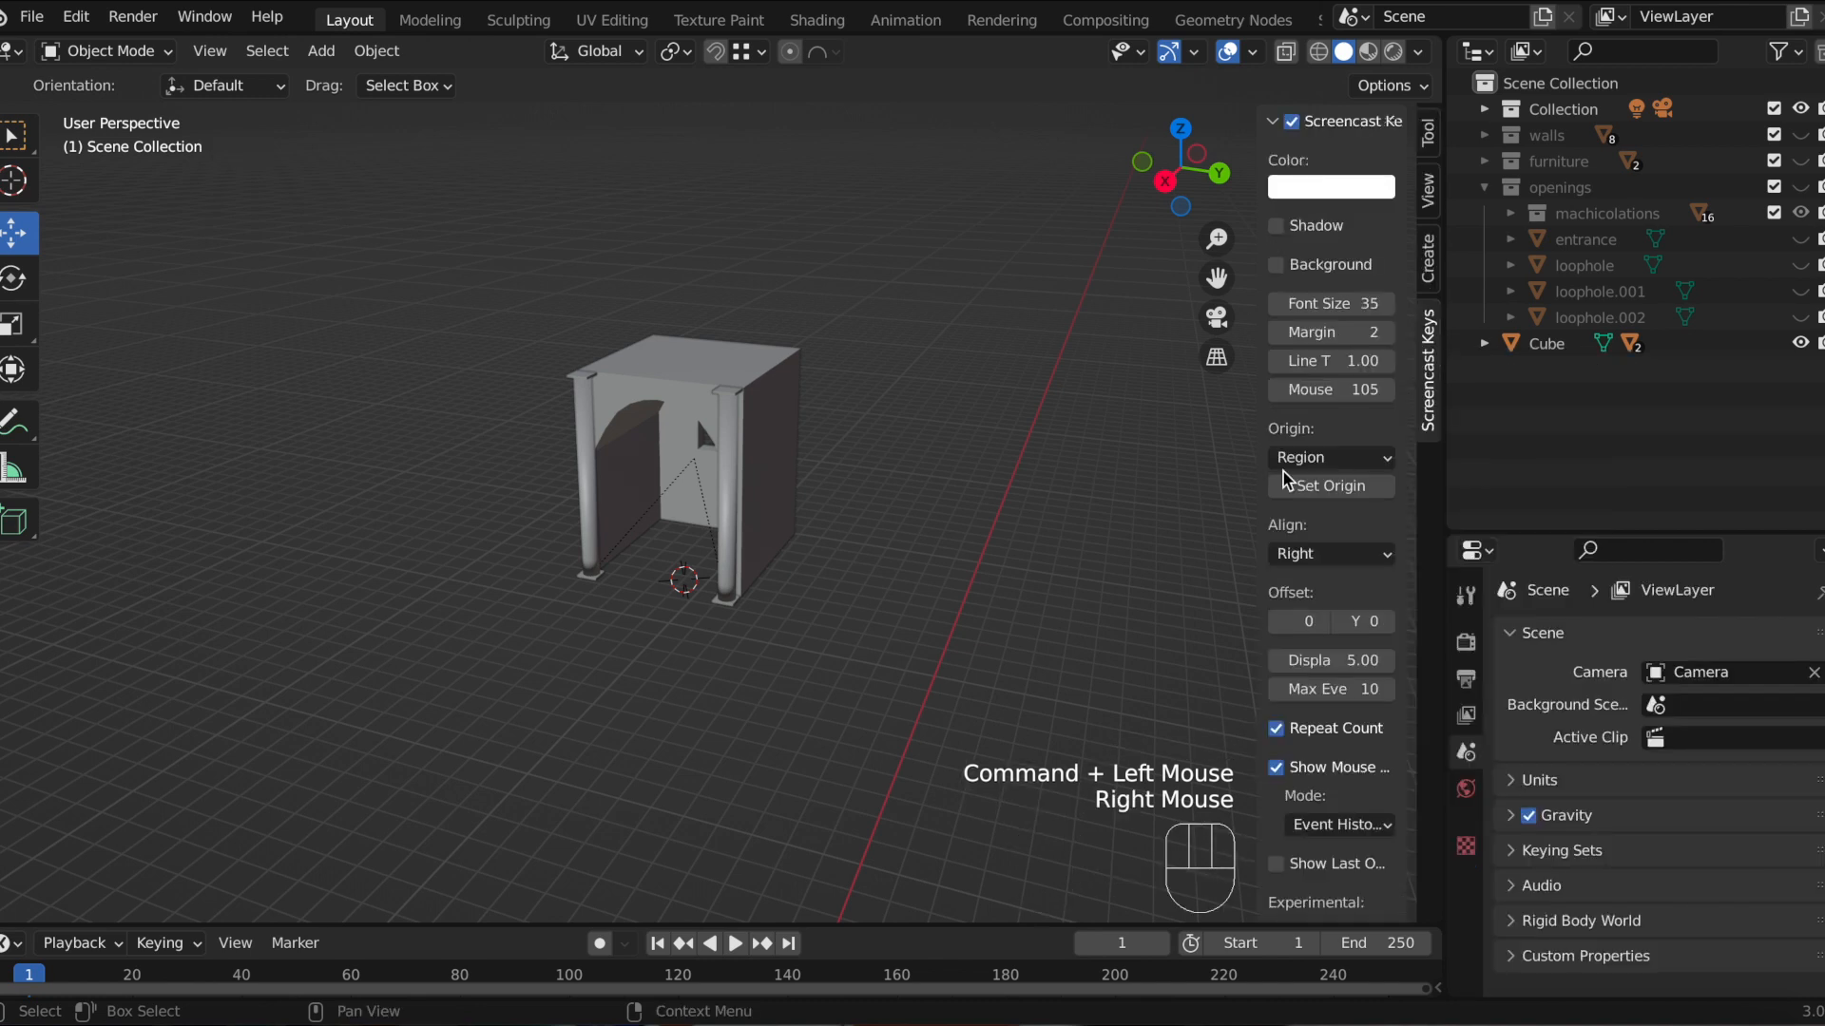
Step: Save a copy of the file as torre_pali5.blend
{"action": "left_click", "coordinate": [1010, 463]}
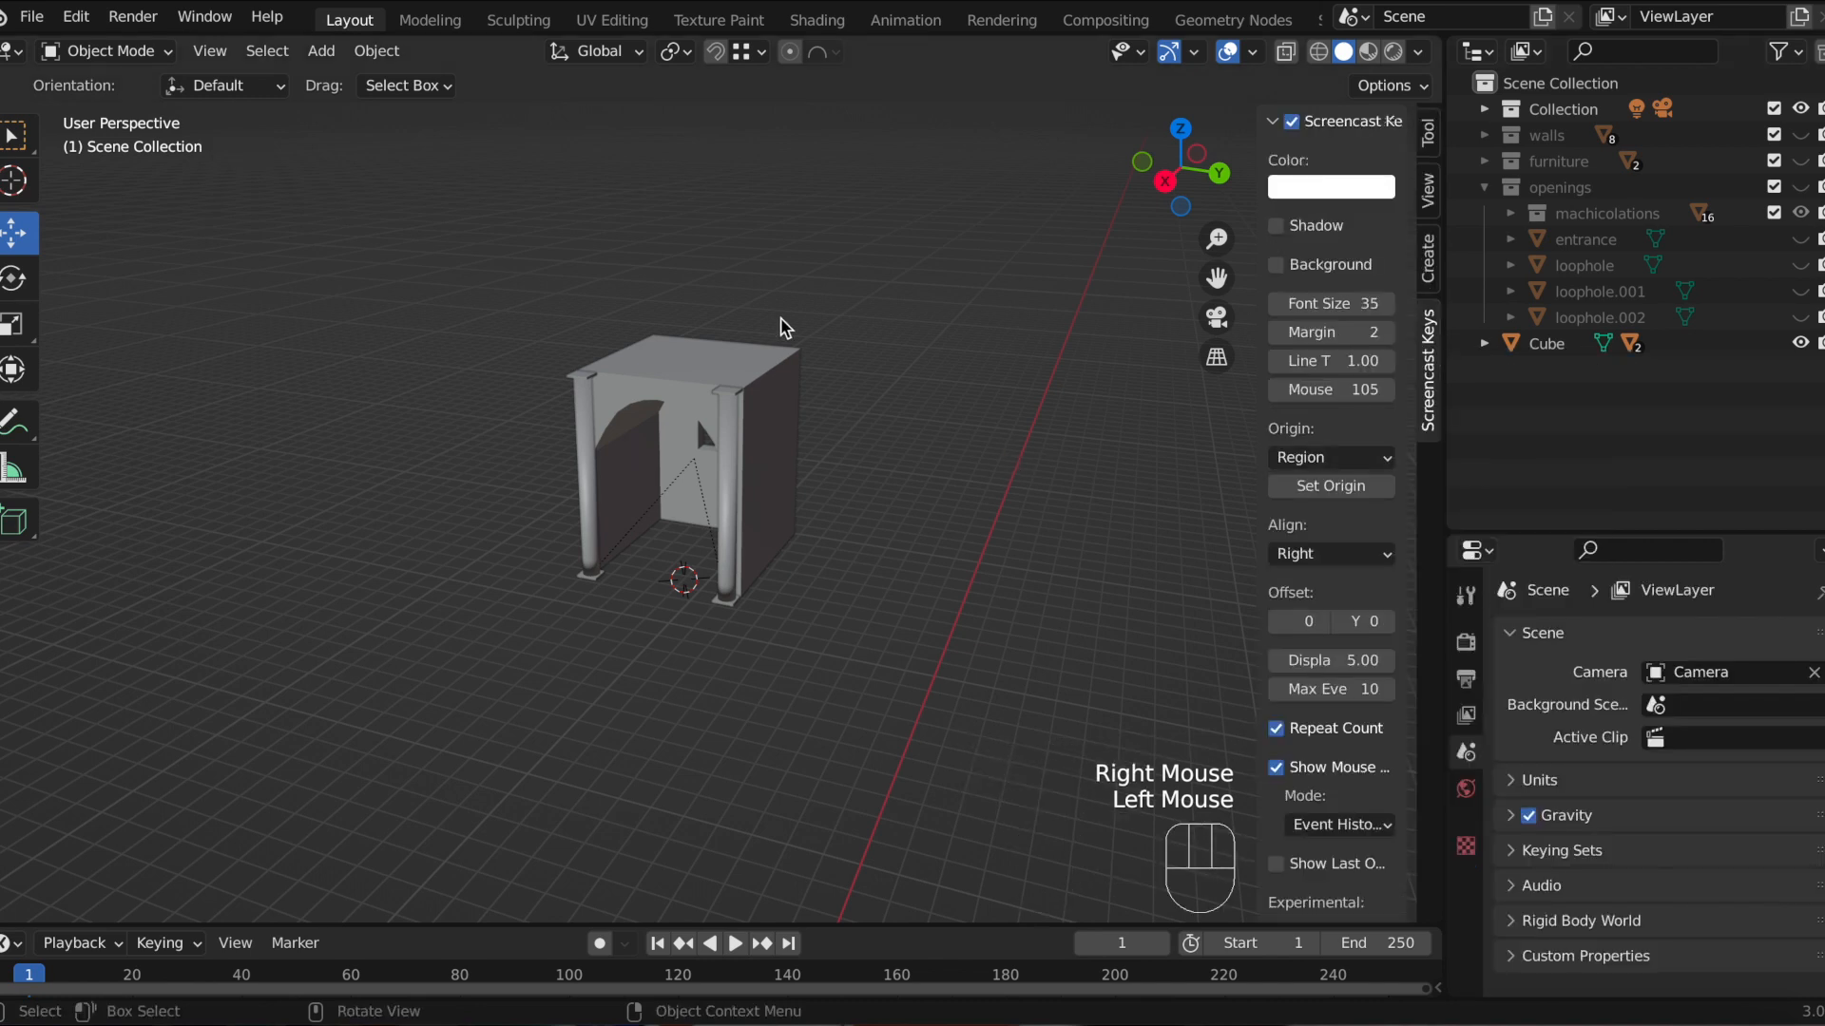
{"action": "left_click", "coordinate": [32, 16]}
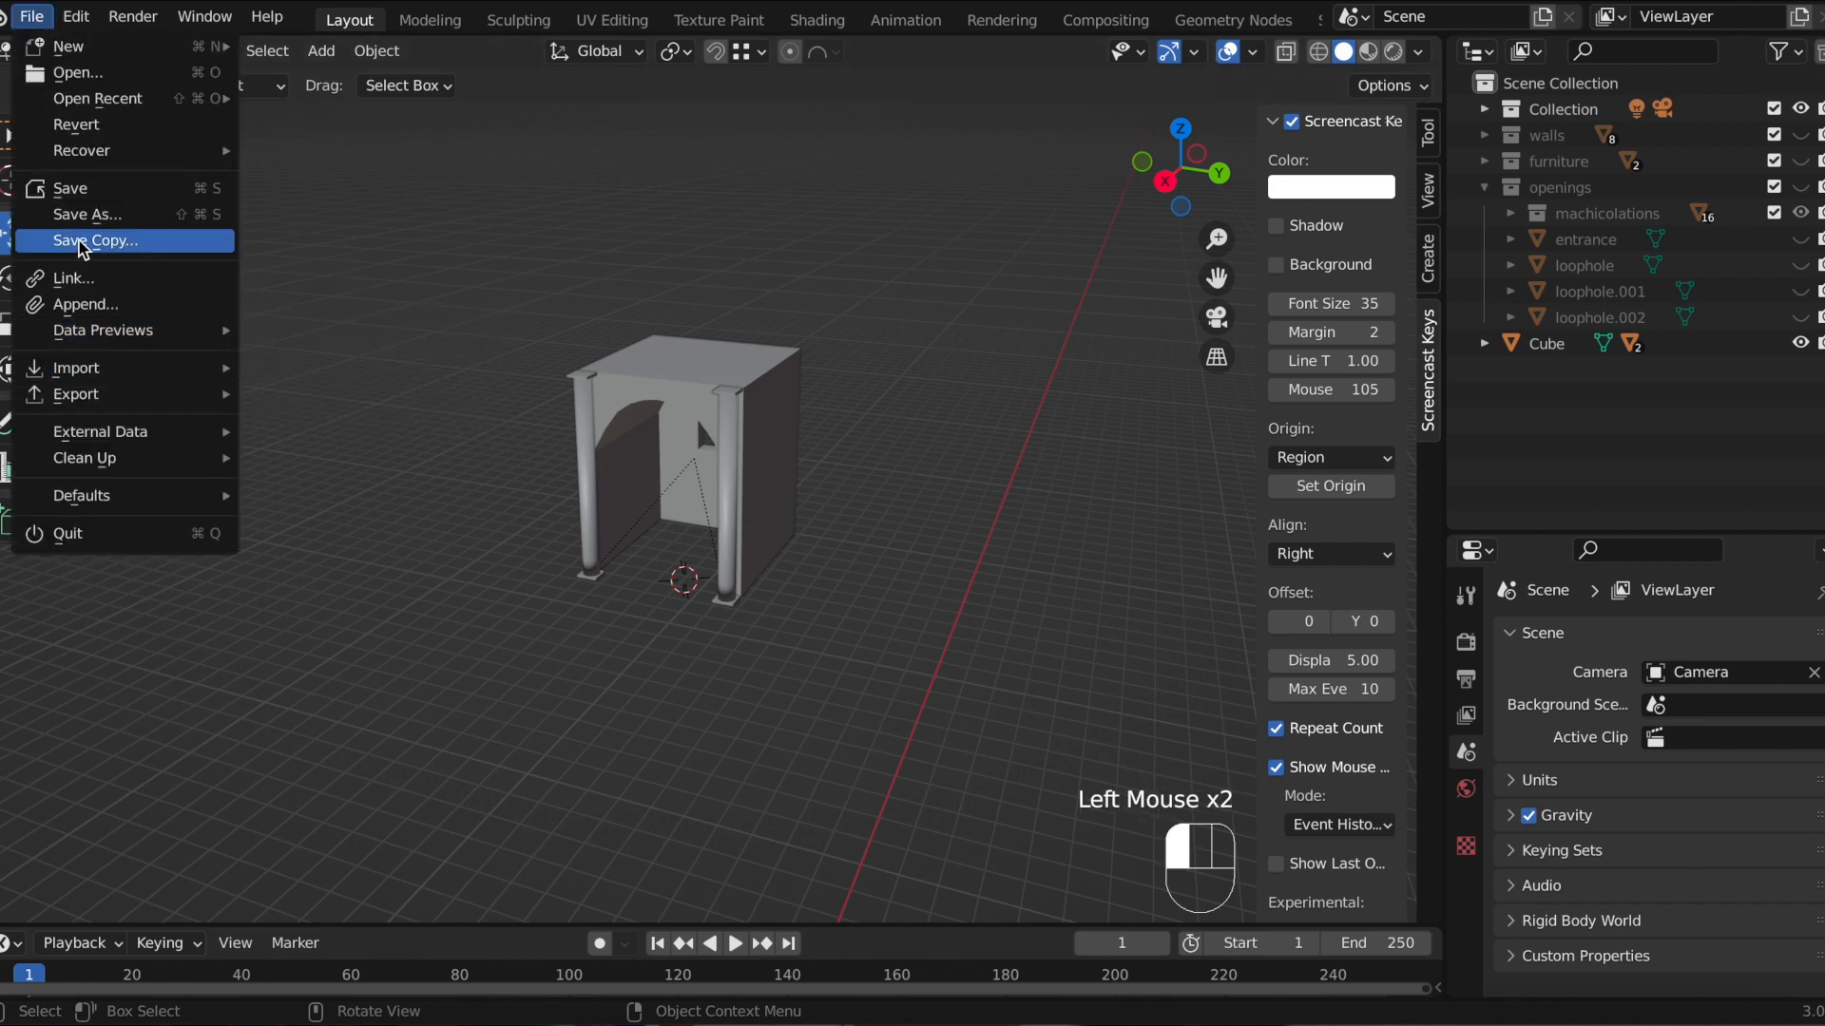
{"action": "left_click", "coordinate": [85, 214]}
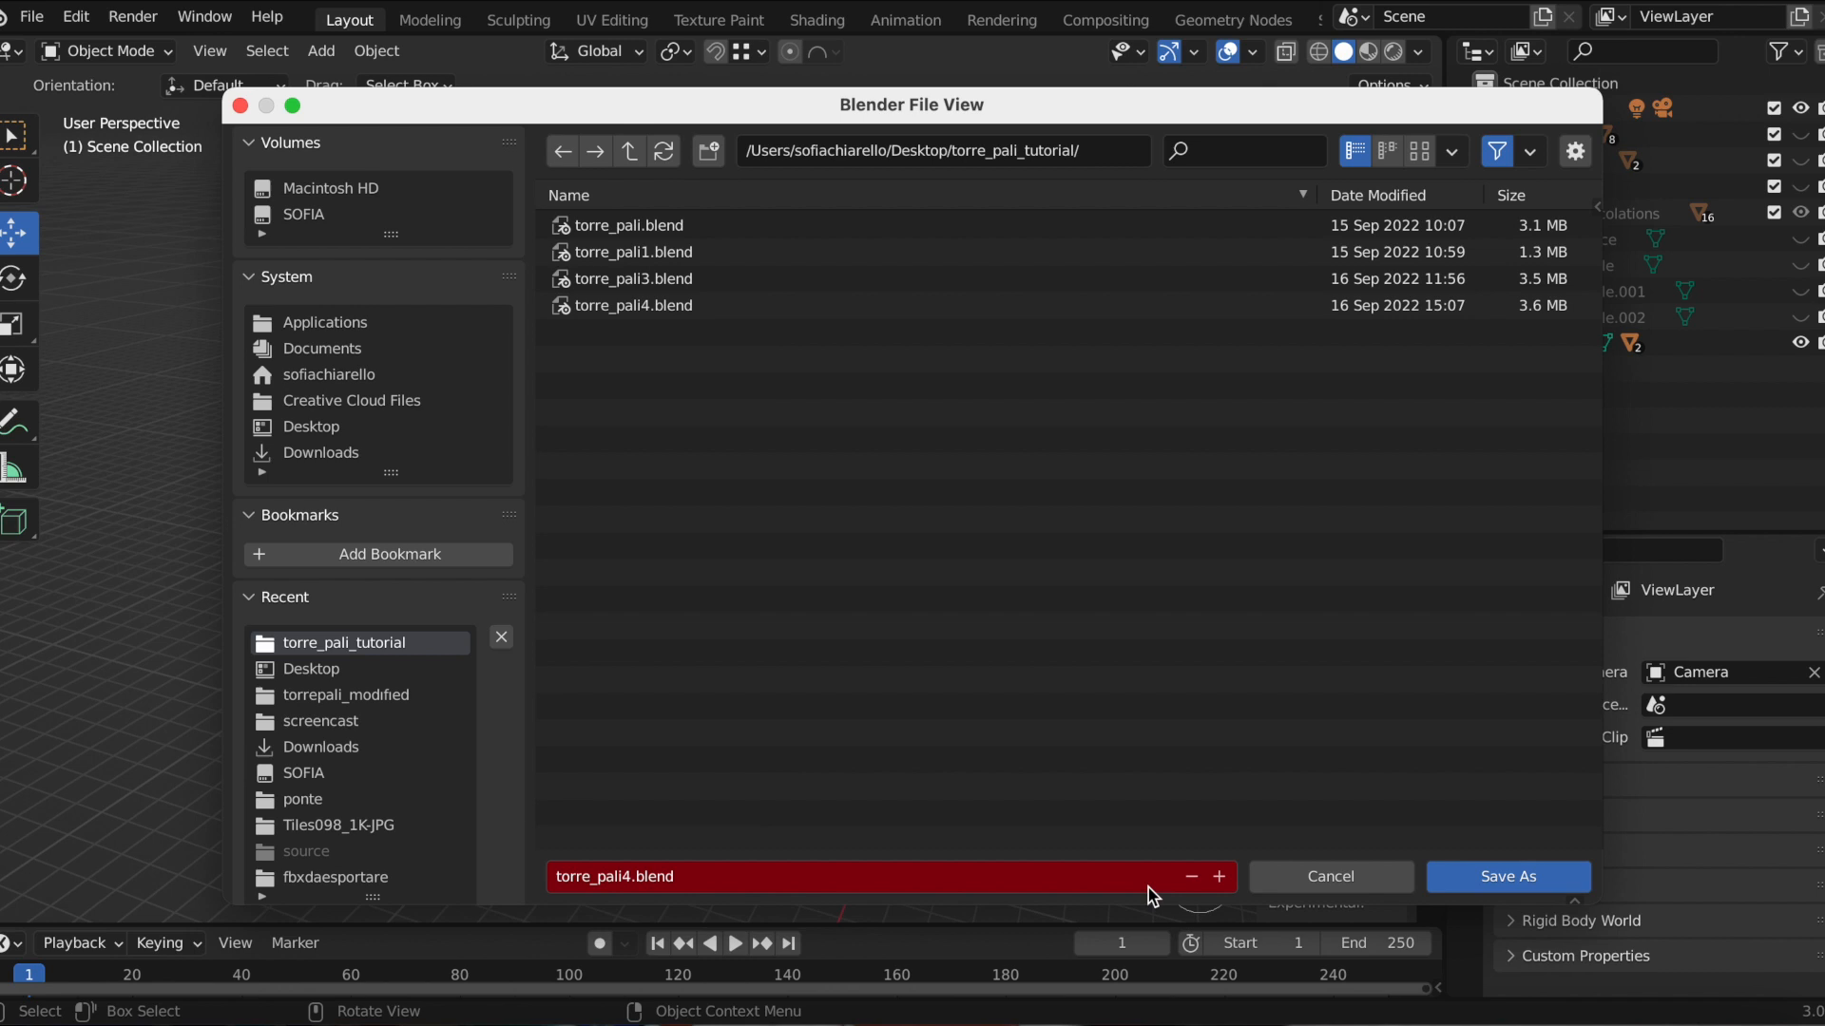
{"action": "left_click", "coordinate": [1459, 877]}
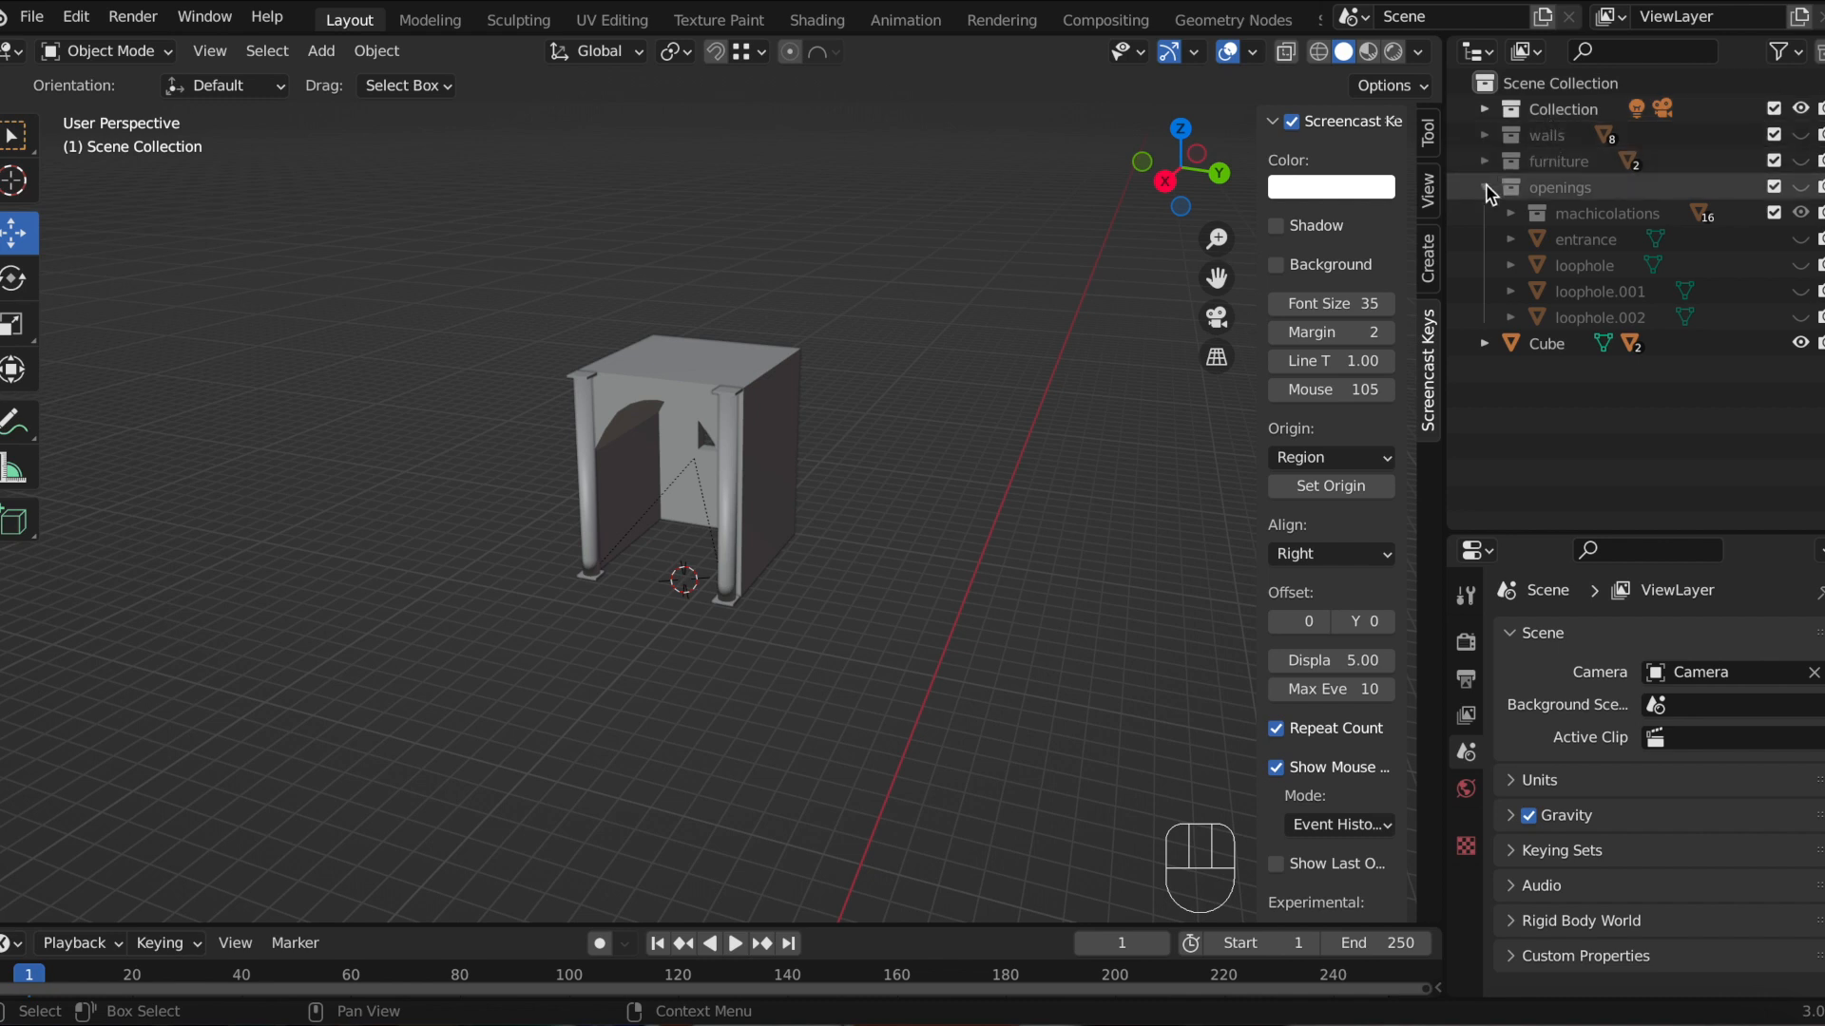
Step: Show the walls collection and move the arched wall about 2.63 m along Y onto the tower terrace
{"action": "left_click", "coordinate": [1802, 135]}
{"action": "left_click", "coordinate": [775, 421]}
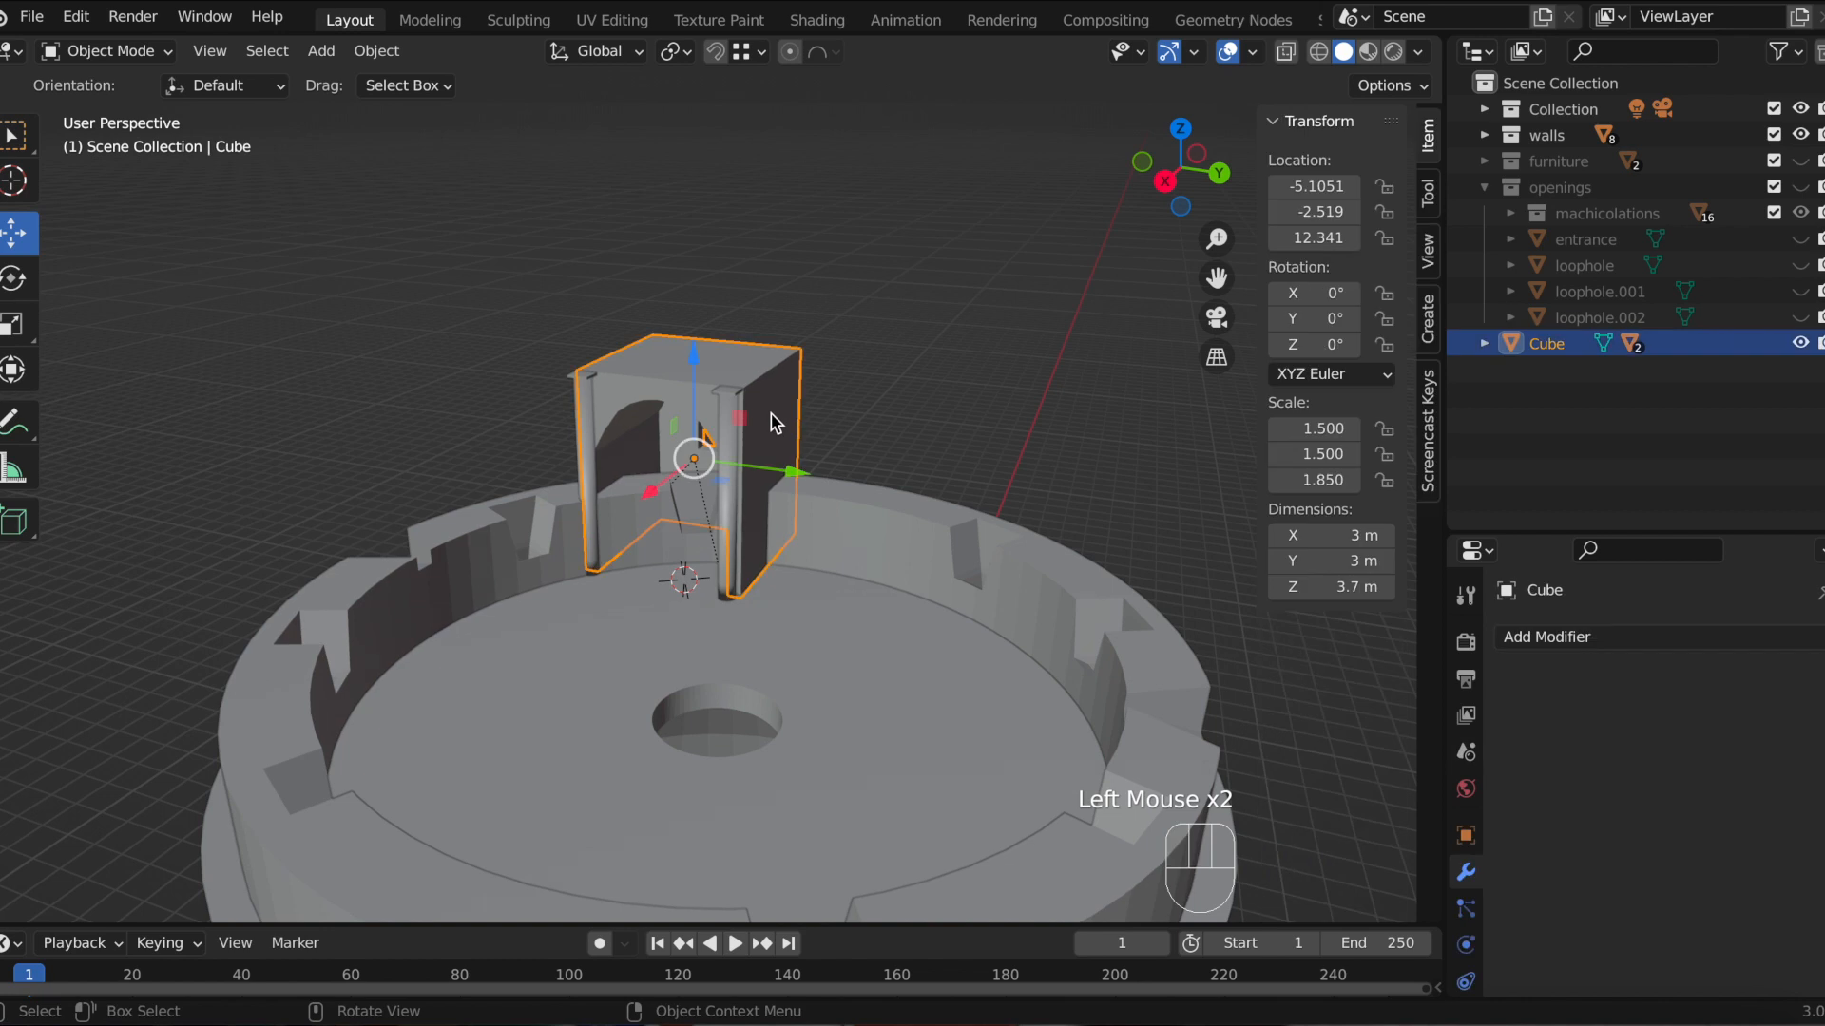
{"action": "left_click_drag", "start_coordinate": [796, 470], "coordinate": [941, 524]}
{"action": "scroll", "coordinate": [922, 656], "scroll_direction": "down", "scroll_amount": 2}
{"action": "middle_click_drag", "start_coordinate": [928, 676], "coordinate": [987, 657]}
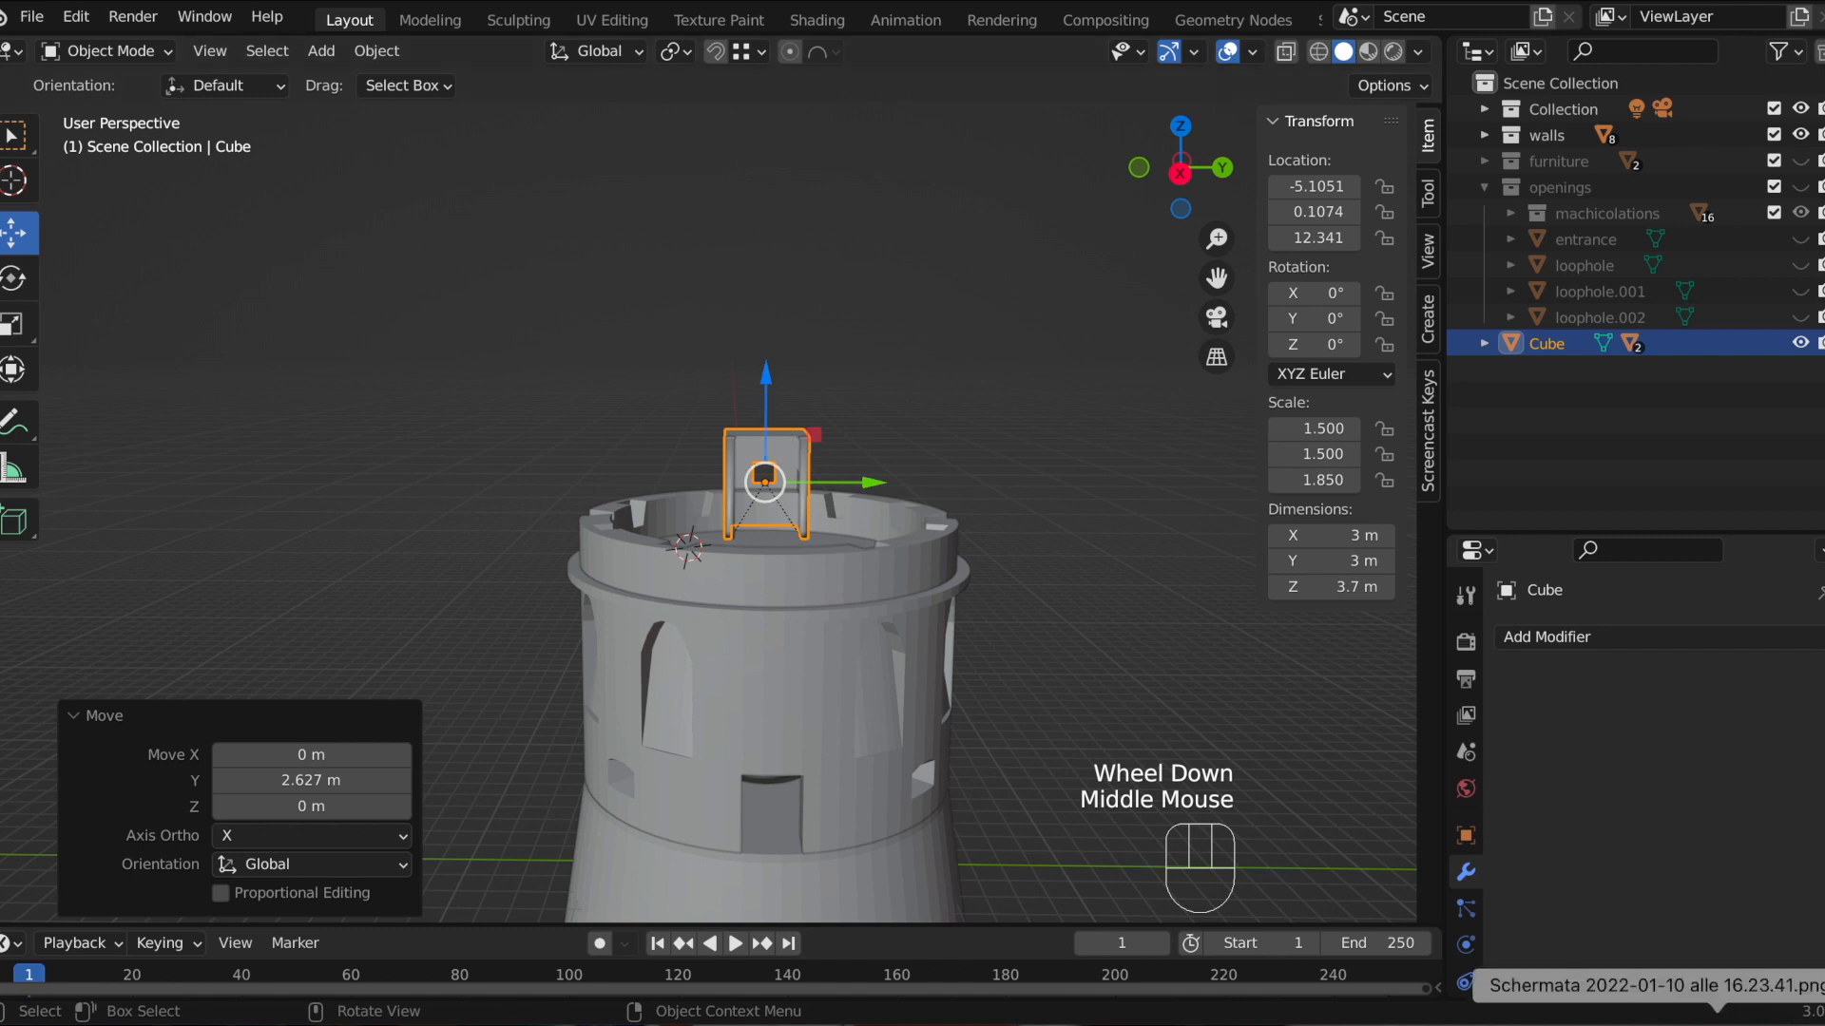
Step: Compare the wall's placement against the reference drawing and check it from side and perspective views
{"action": "left_click", "coordinate": [1715, 1021]}
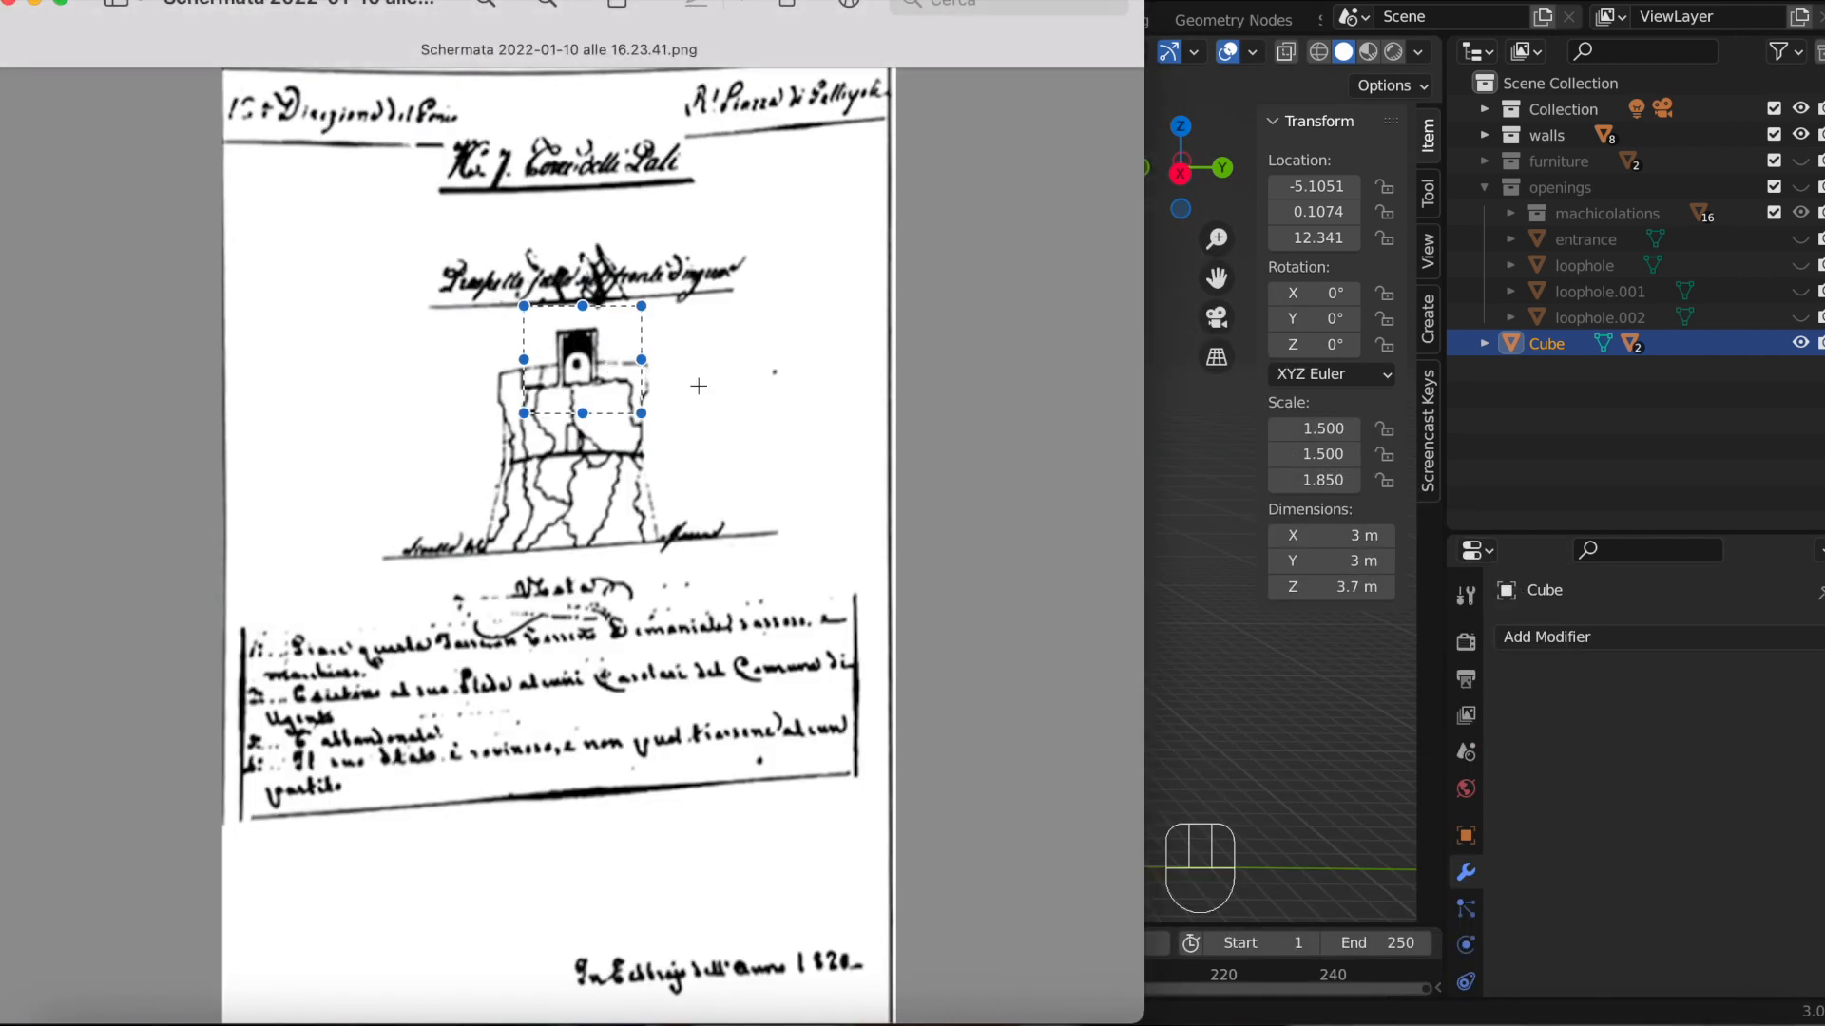
{"action": "left_click", "coordinate": [44, 6]}
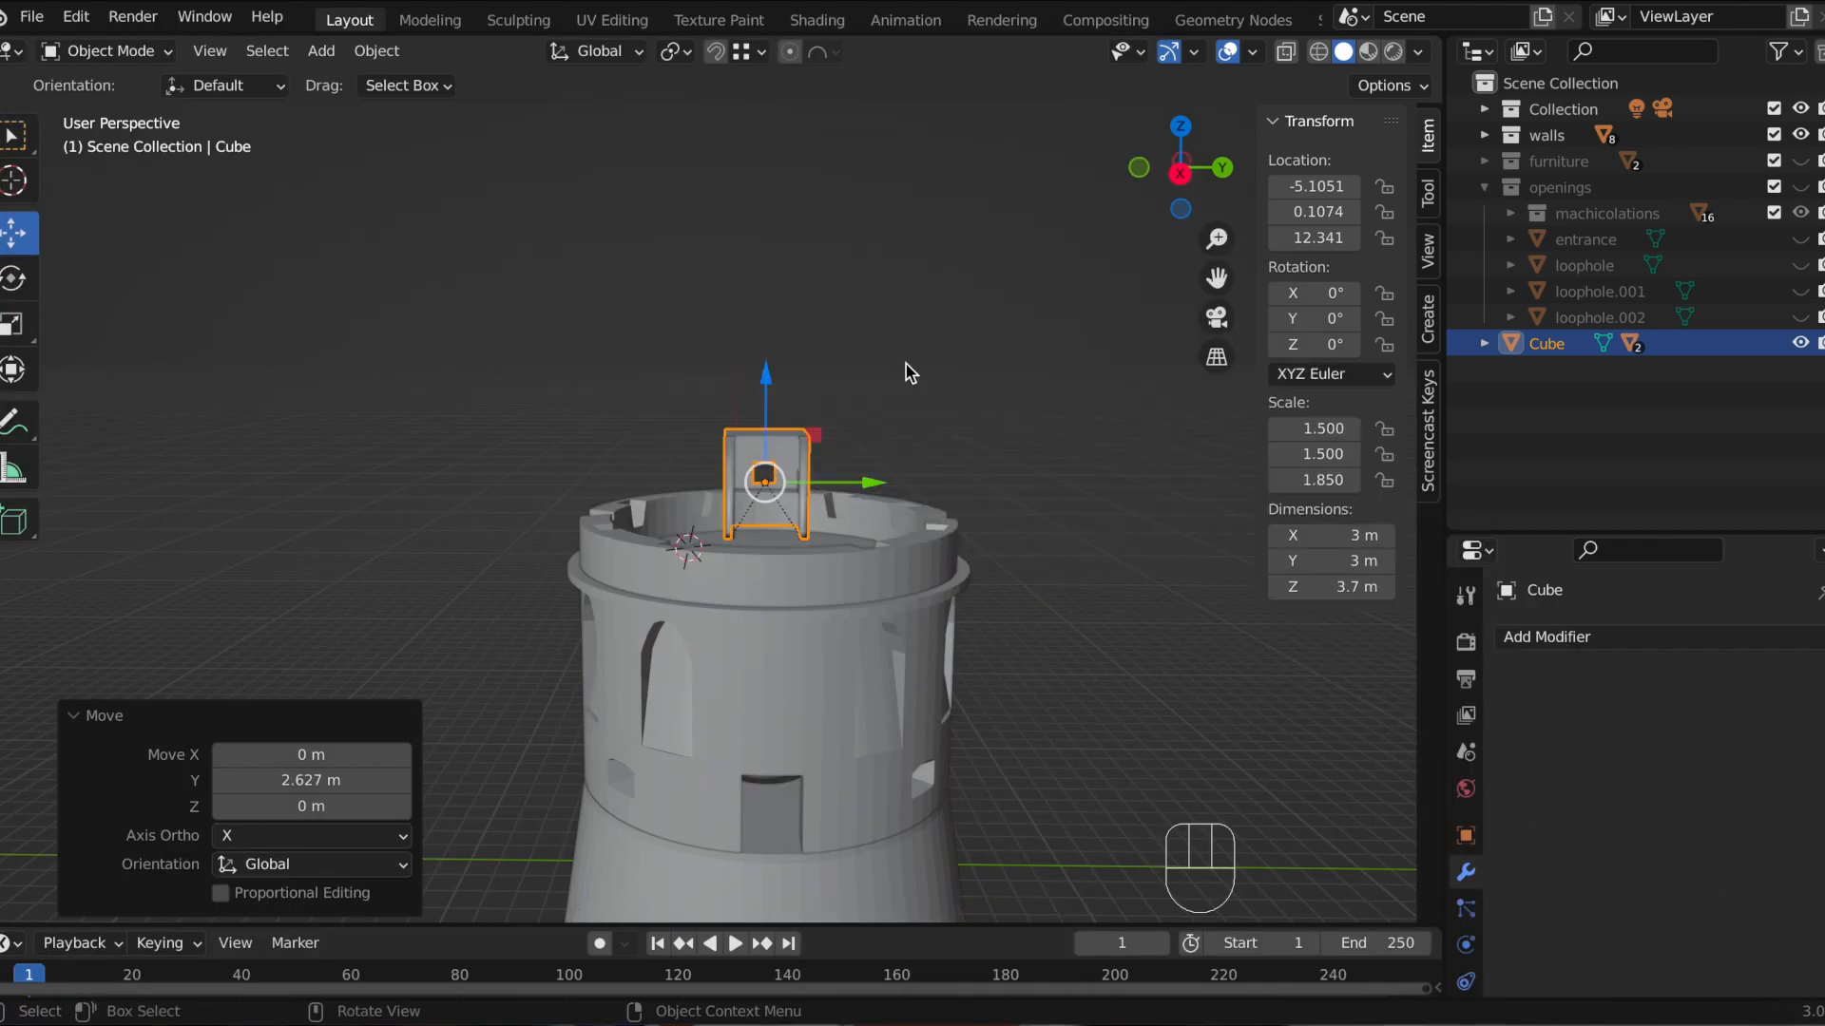
{"action": "left_click", "coordinate": [1181, 175]}
{"action": "scroll", "coordinate": [991, 305], "scroll_direction": "up", "scroll_amount": 2}
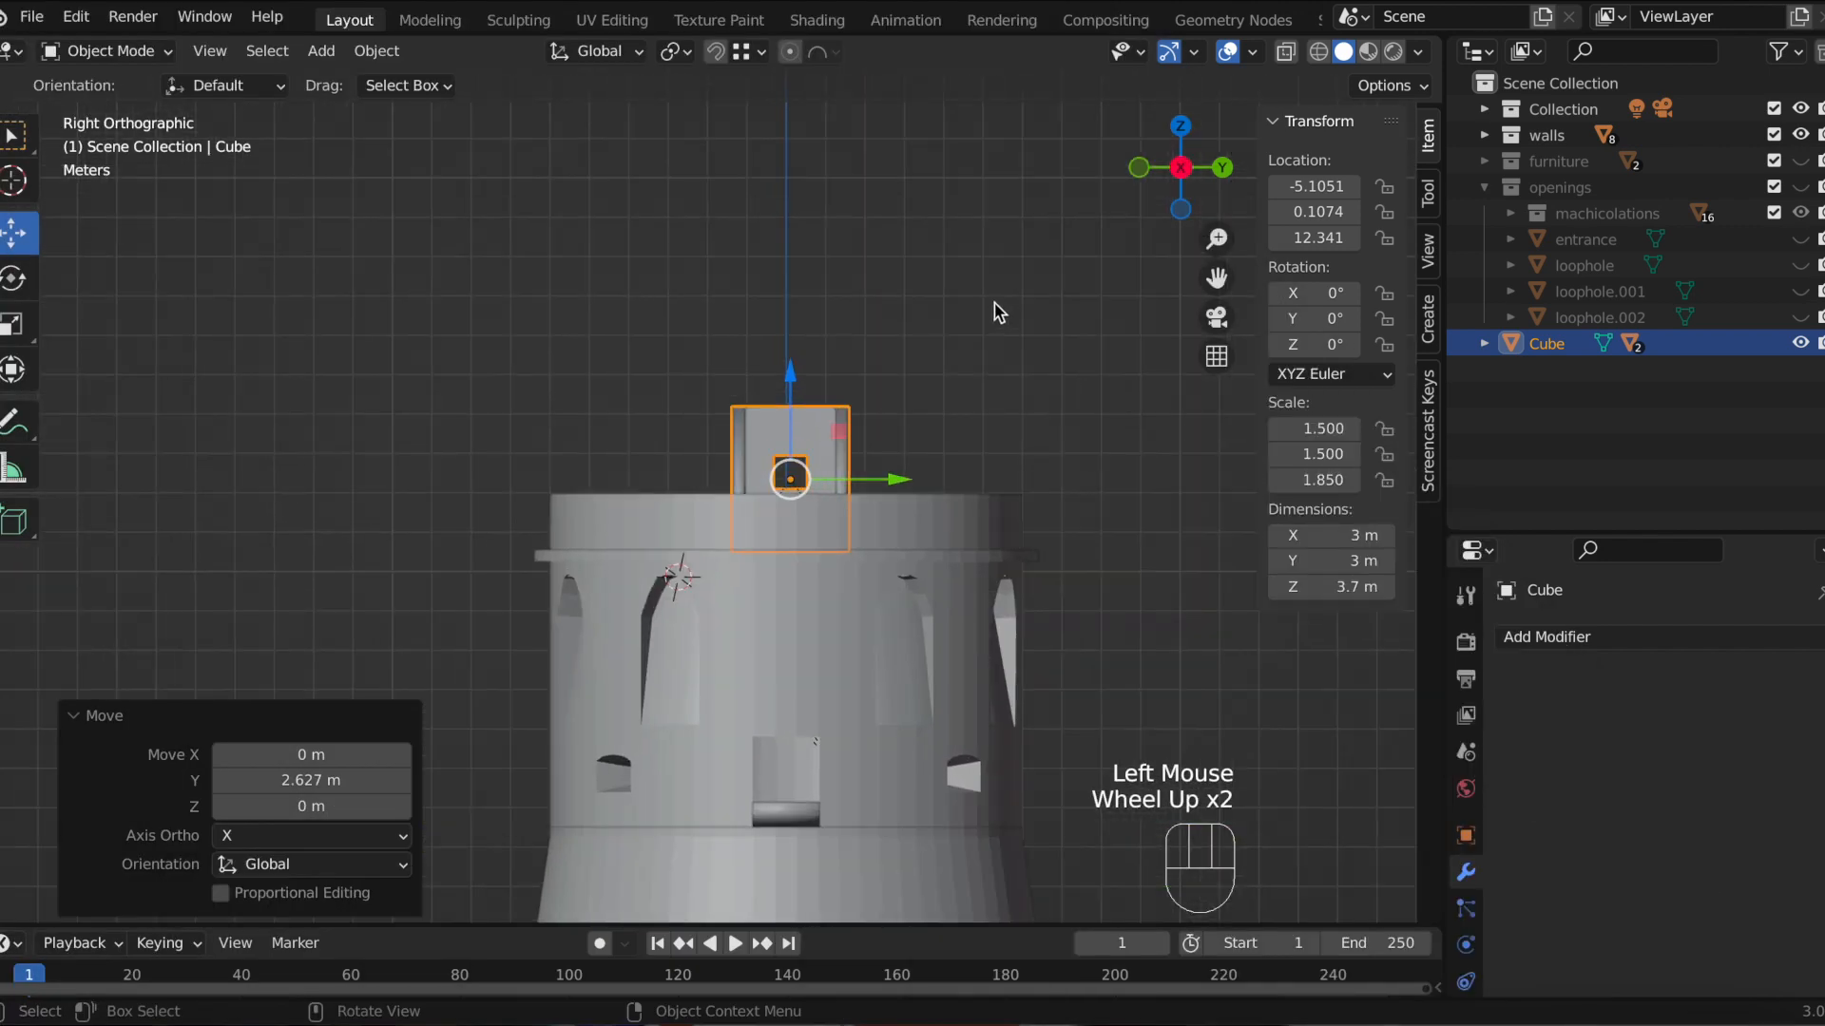
{"action": "left_click_drag", "start_coordinate": [1216, 278], "coordinate": [1096, 100]}
{"action": "scroll", "coordinate": [860, 319], "scroll_direction": "up", "scroll_amount": 1}
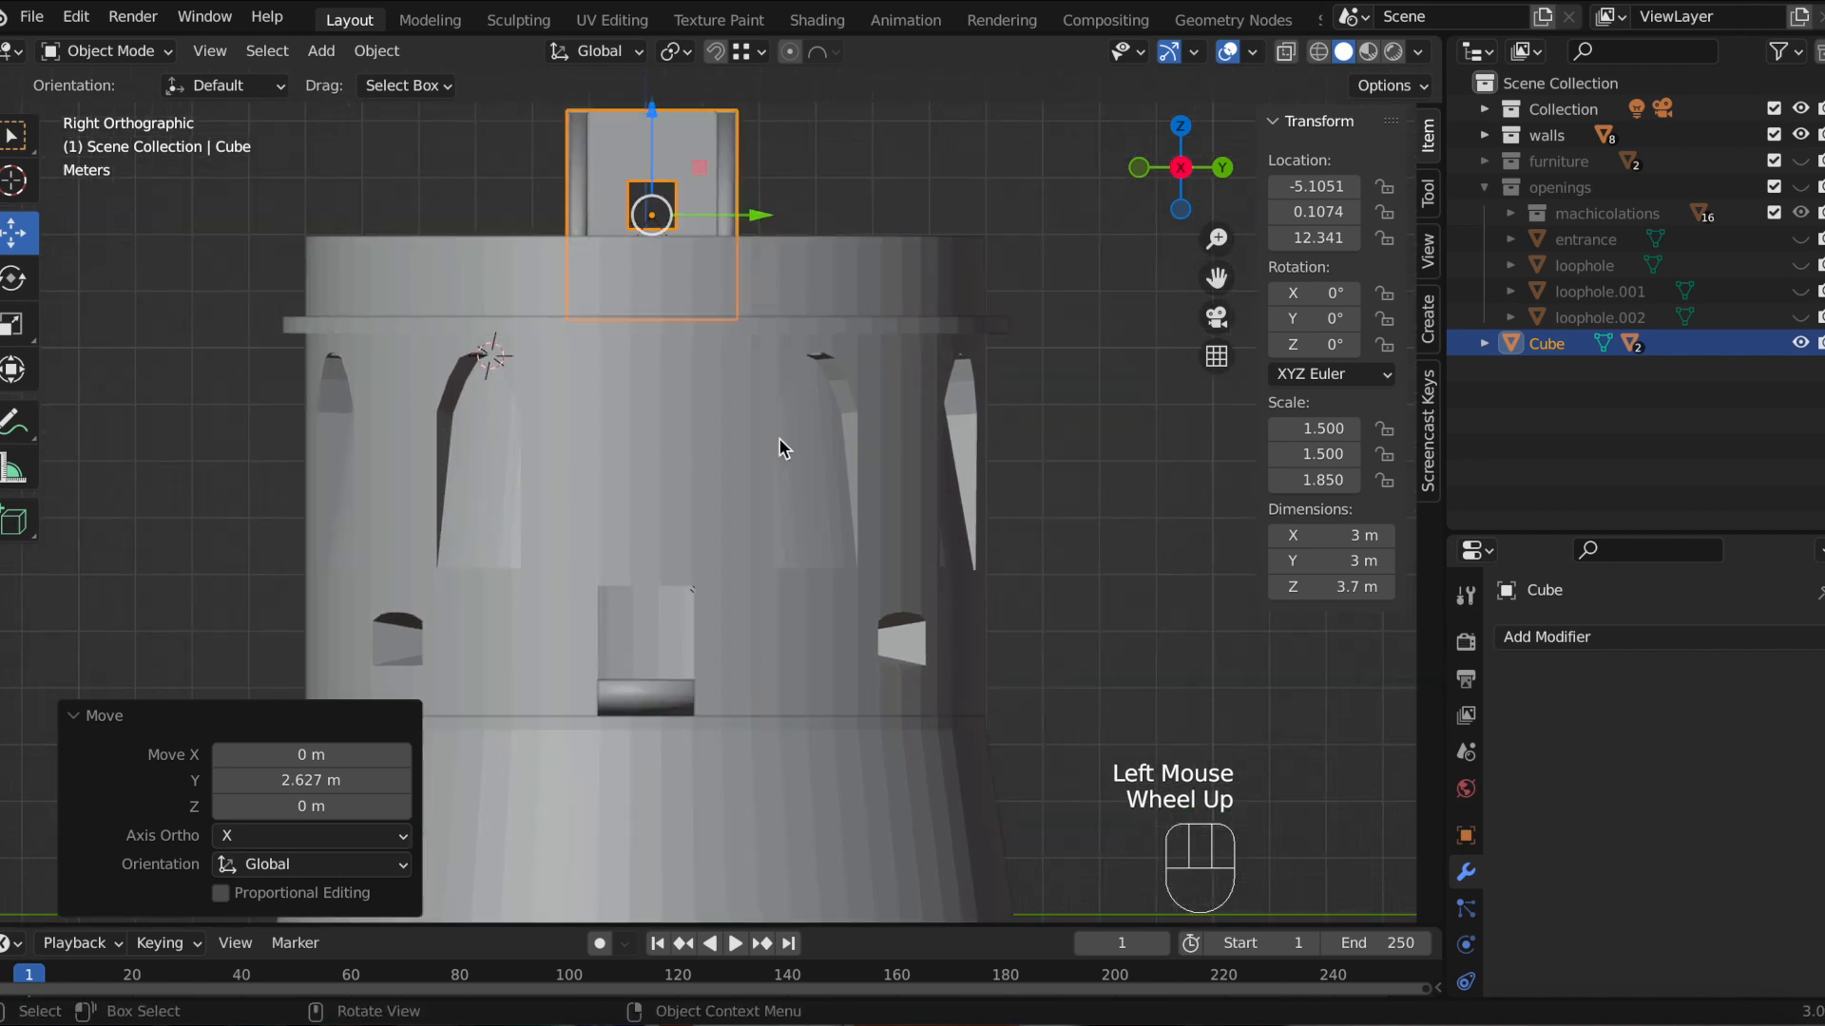
{"action": "middle_click_drag", "start_coordinate": [813, 249], "coordinate": [857, 460]}
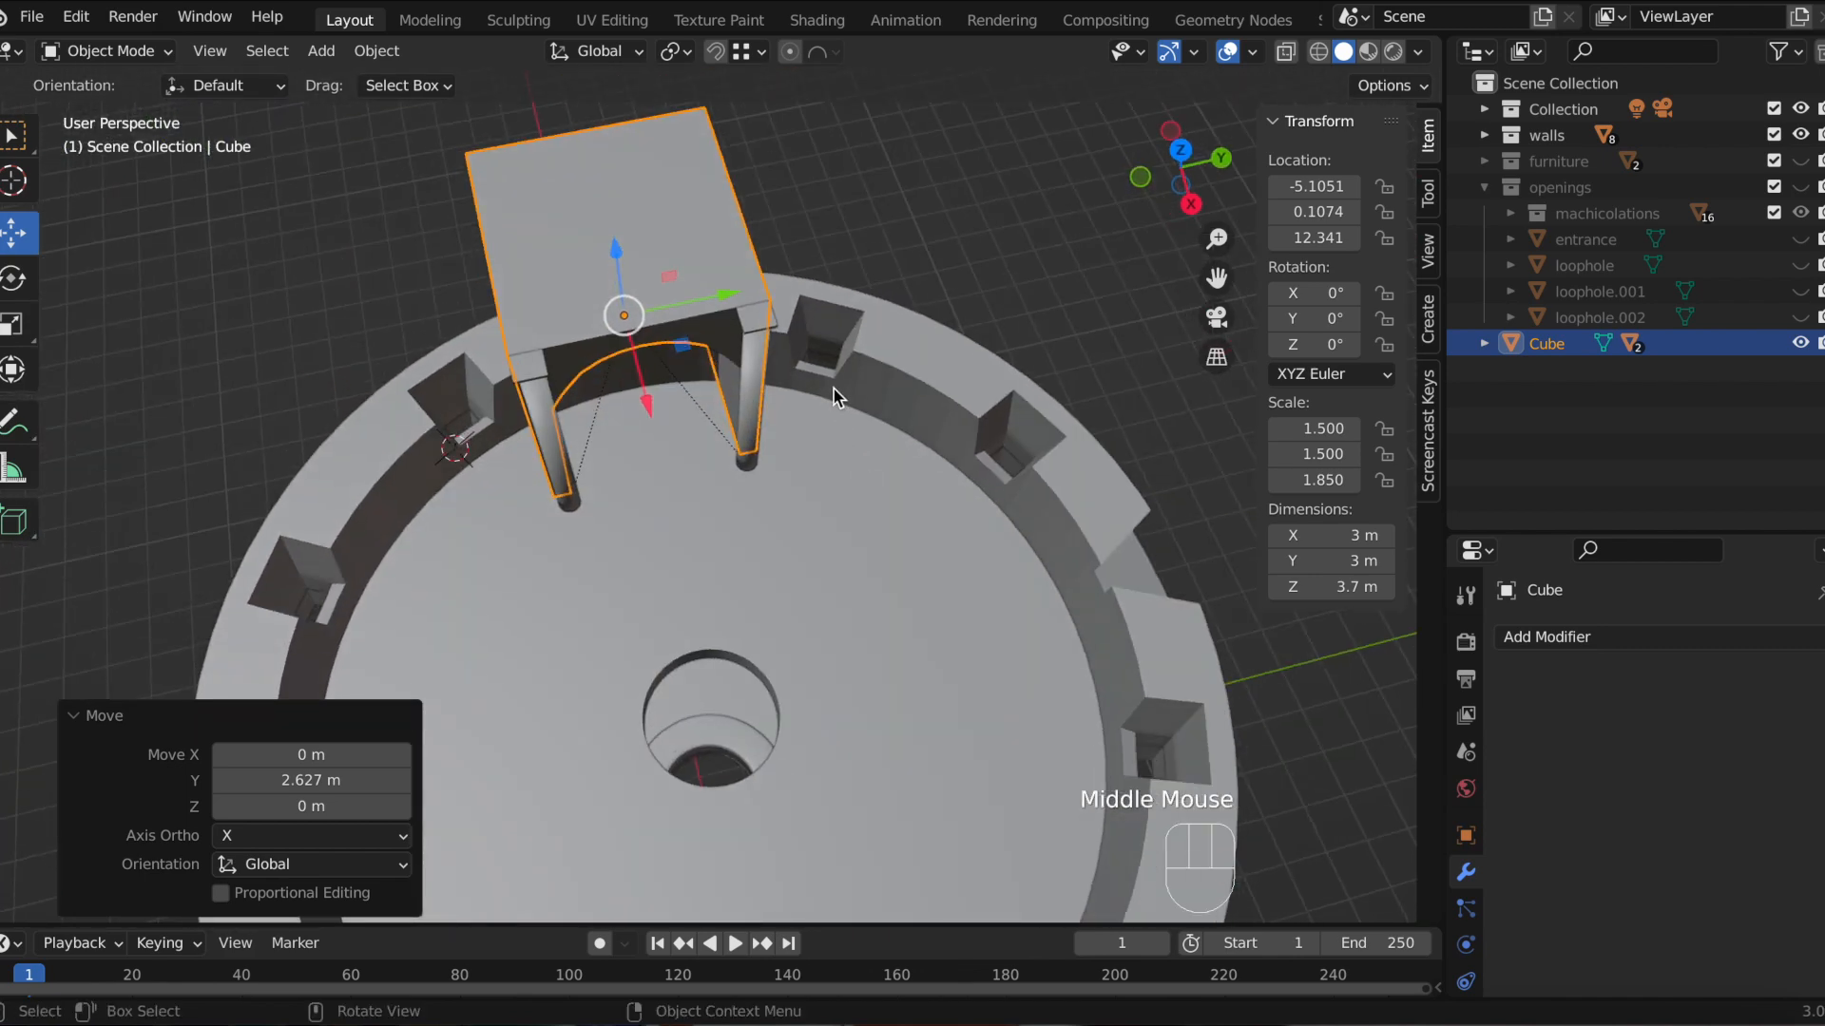
{"action": "middle_click_drag", "start_coordinate": [798, 352], "coordinate": [712, 244]}
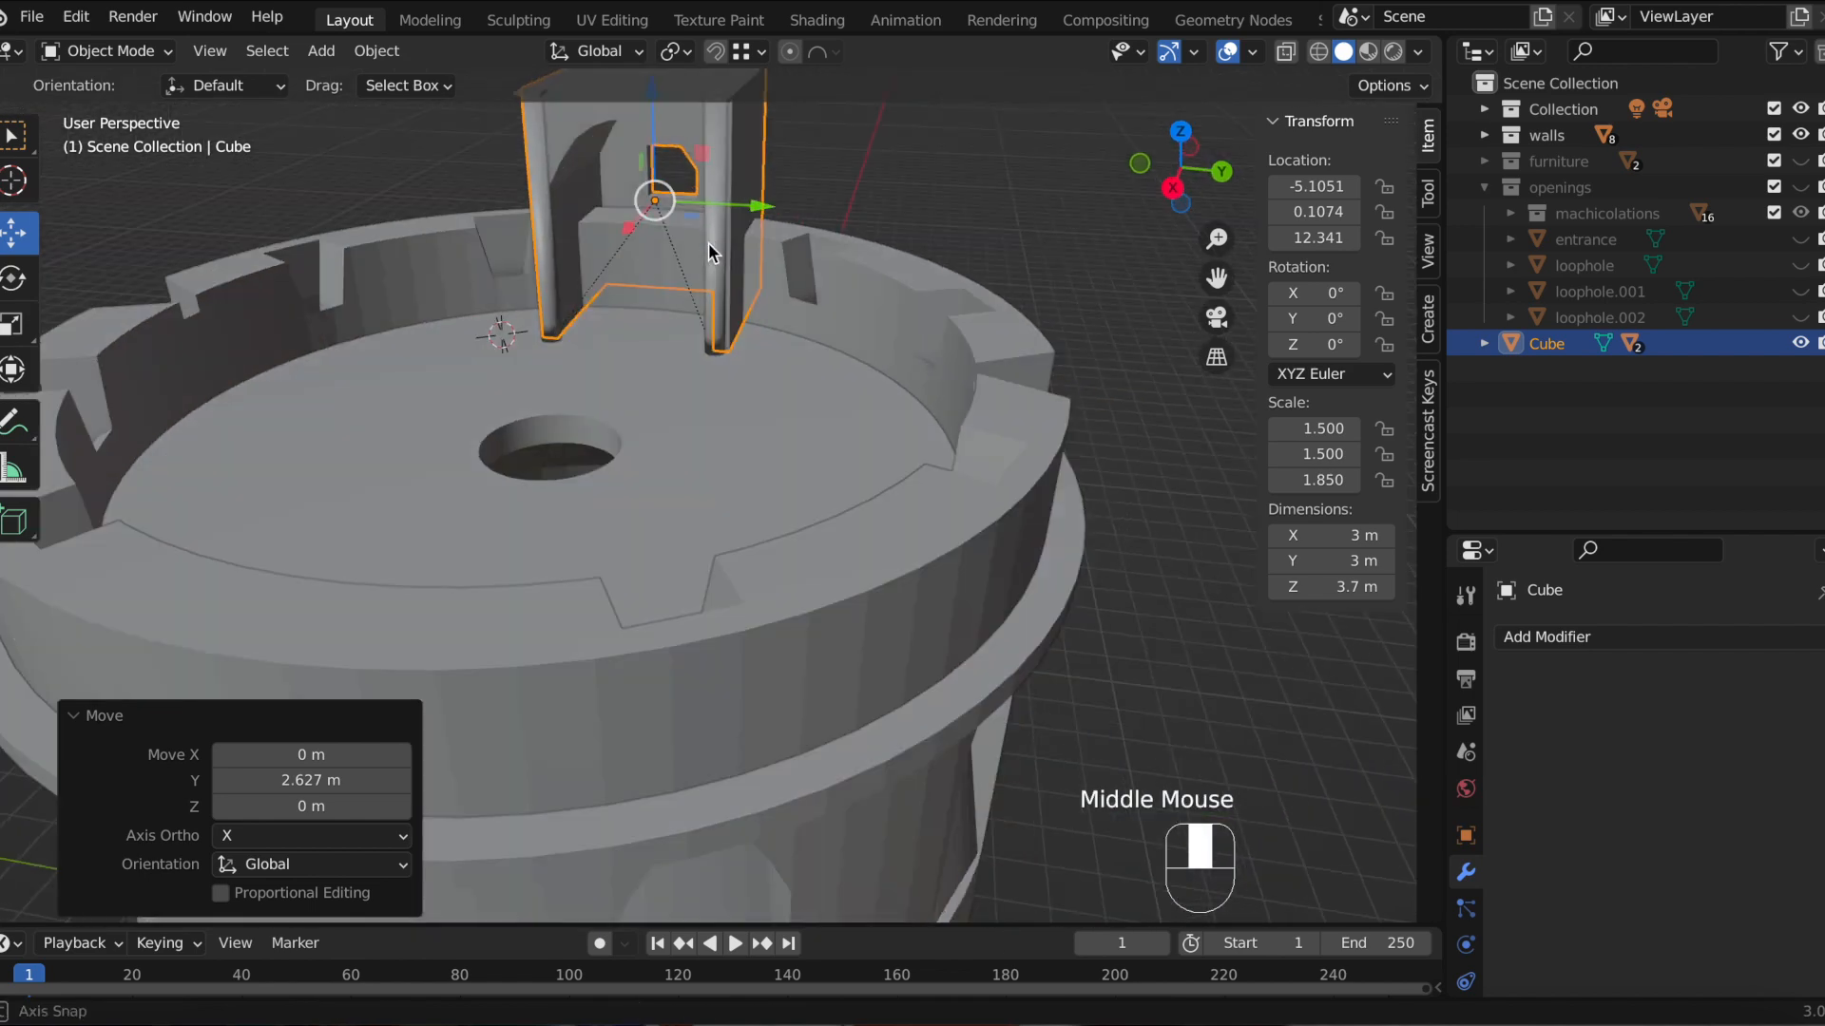
{"action": "scroll", "coordinate": [1129, 251], "scroll_direction": "up", "scroll_amount": 5}
{"action": "left_click_drag", "start_coordinate": [1217, 277], "coordinate": [1221, 551]}
{"action": "middle_click_drag", "start_coordinate": [960, 296], "coordinate": [900, 282]}
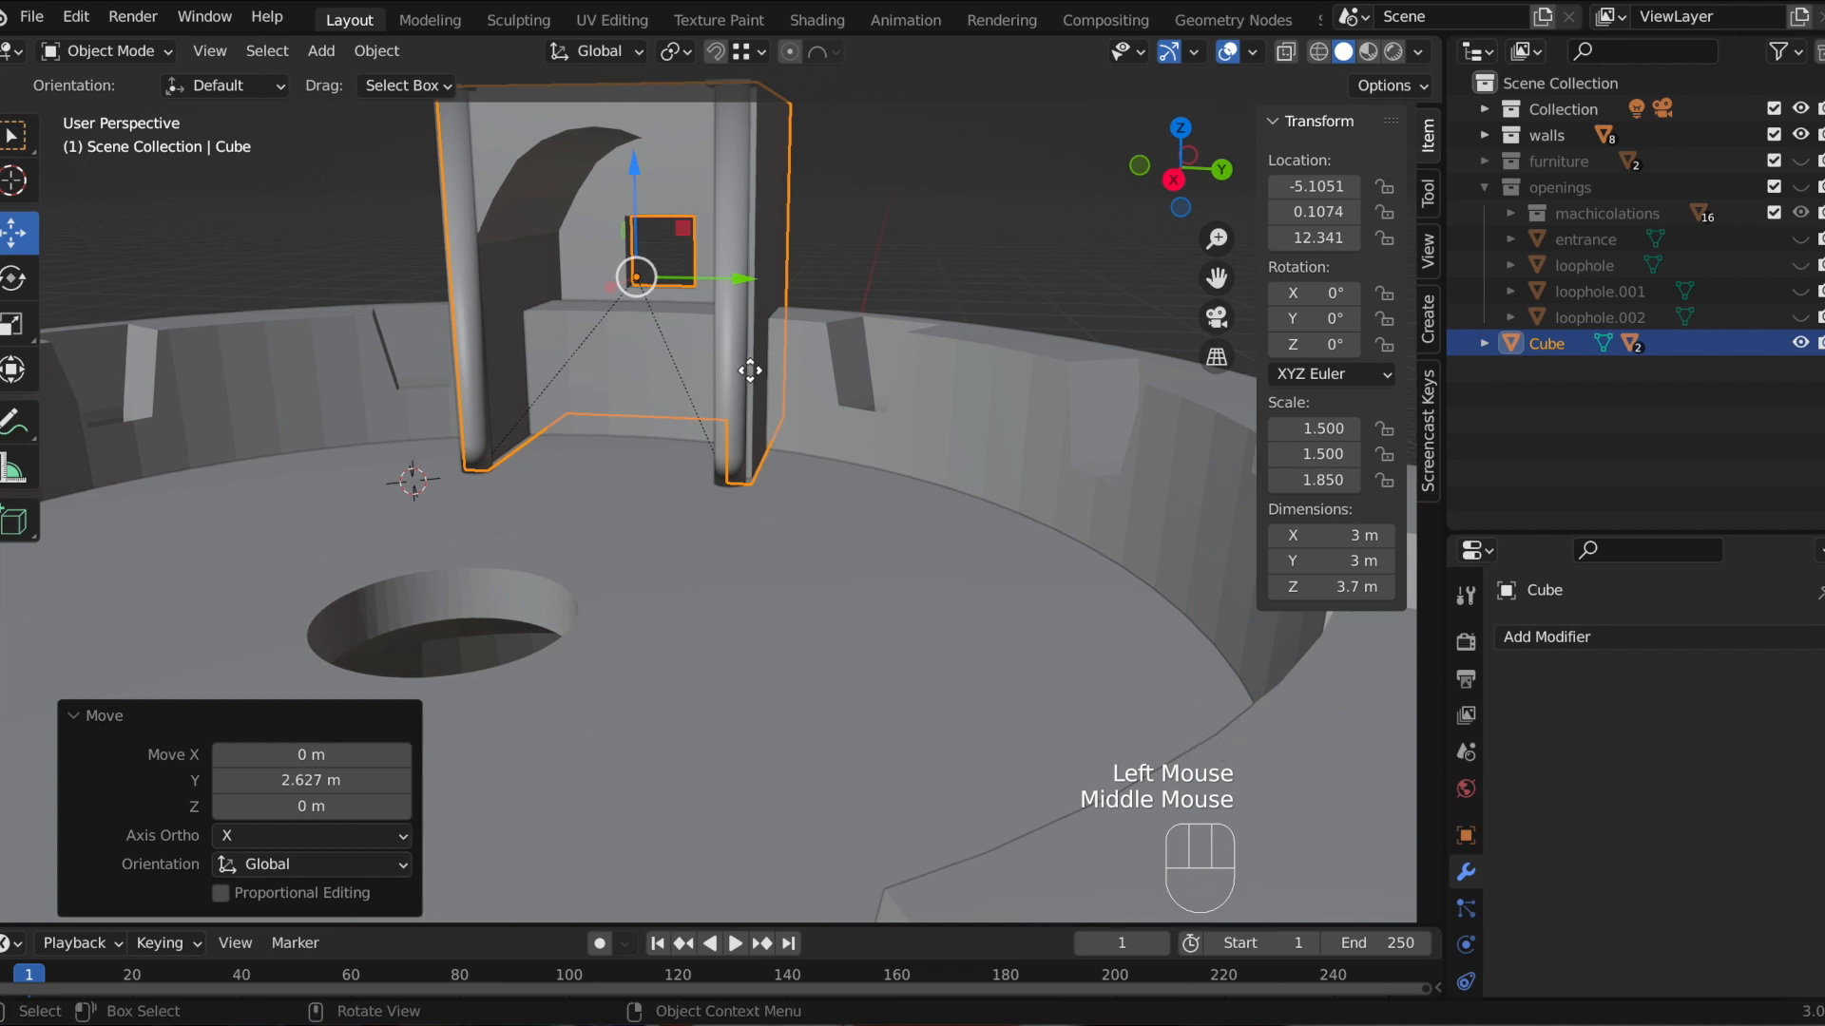
Step: Lower the arched wall with snapping to Z 12.4 m and shift it about 0.11 m along X
{"action": "key", "text": "g"}
{"action": "key", "text": "z"}
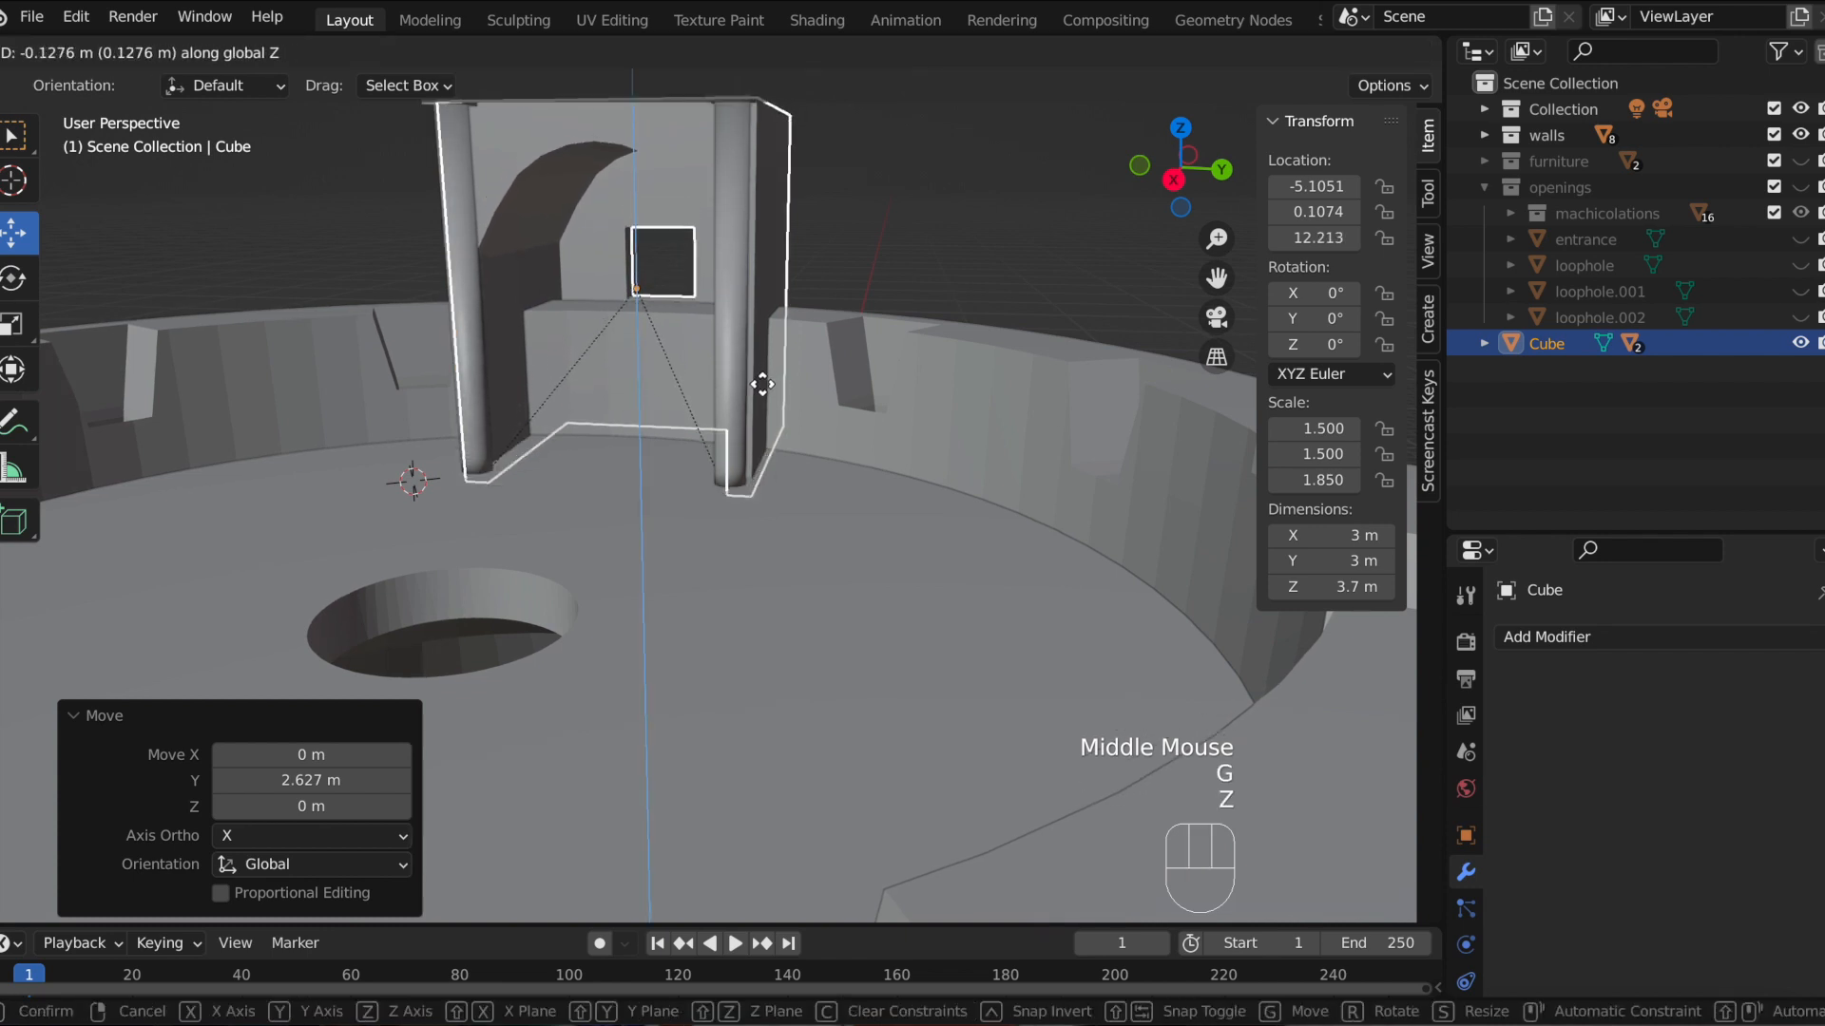
{"action": "key", "text": "ctrl"}
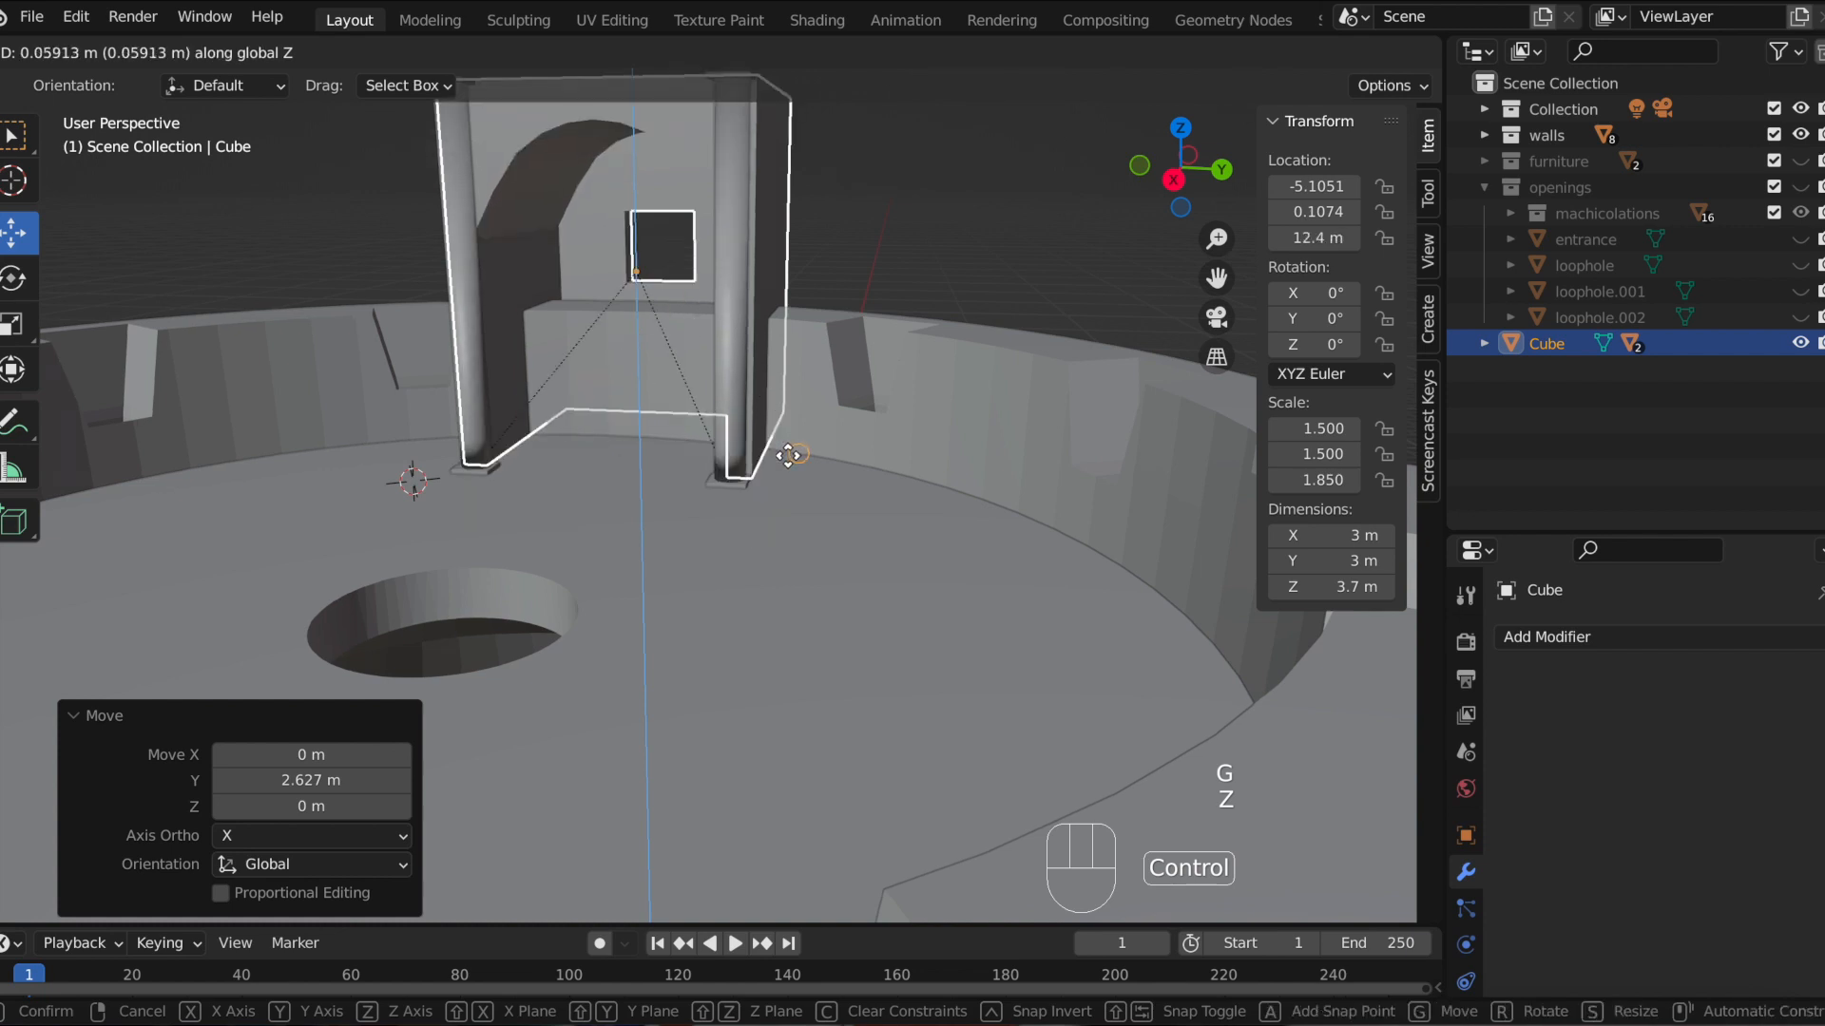
{"action": "left_click", "coordinate": [793, 463], "text": "ctrl"}
{"action": "middle_click_drag", "start_coordinate": [840, 402], "coordinate": [599, 434]}
{"action": "left_click_drag", "start_coordinate": [541, 265], "coordinate": [493, 265]}
{"action": "middle_click_drag", "start_coordinate": [725, 281], "coordinate": [554, 281]}
{"action": "mouse_move", "coordinate": [540, 249]}
{"action": "left_mouse_down"}
{"action": "mouse_move", "coordinate": [505, 237]}
{"action": "mouse_move", "coordinate": [527, 250]}
{"action": "left_mouse_up"}
{"action": "middle_click_drag", "start_coordinate": [787, 292], "coordinate": [869, 304]}
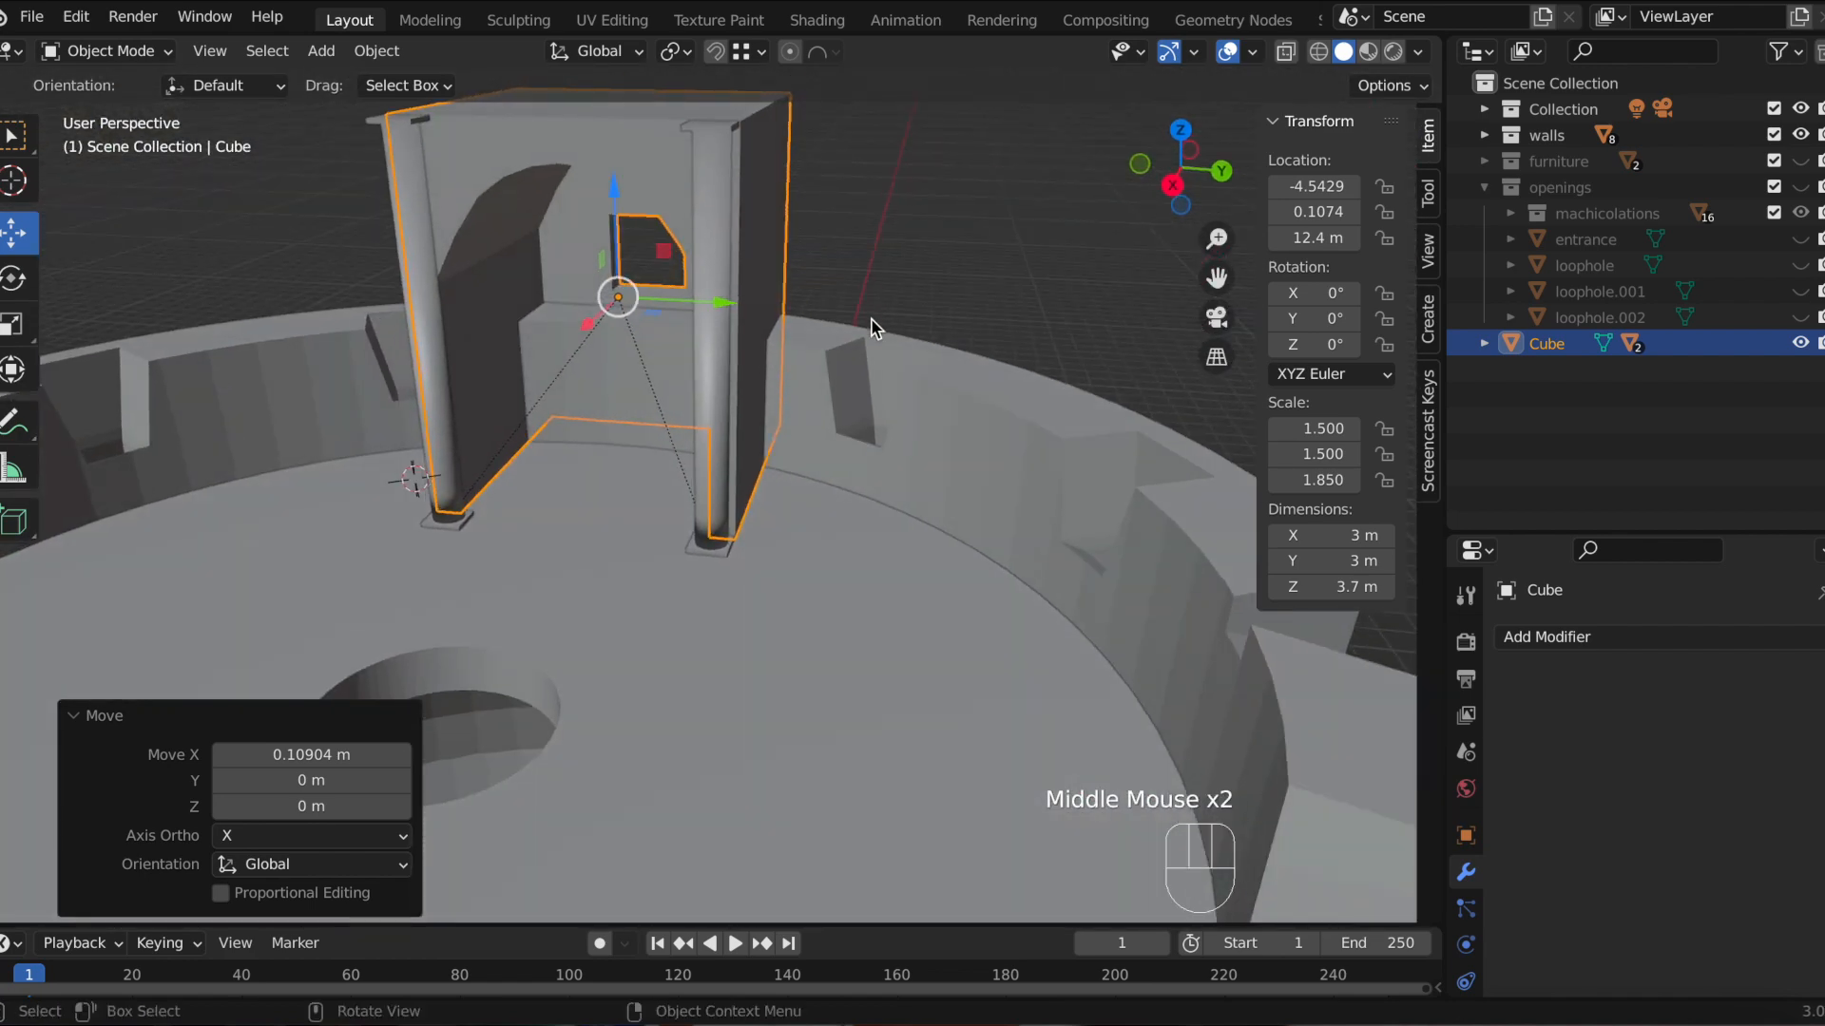
Step: Add a Boolean modifier to the terrace wall
{"action": "left_click", "coordinate": [944, 408]}
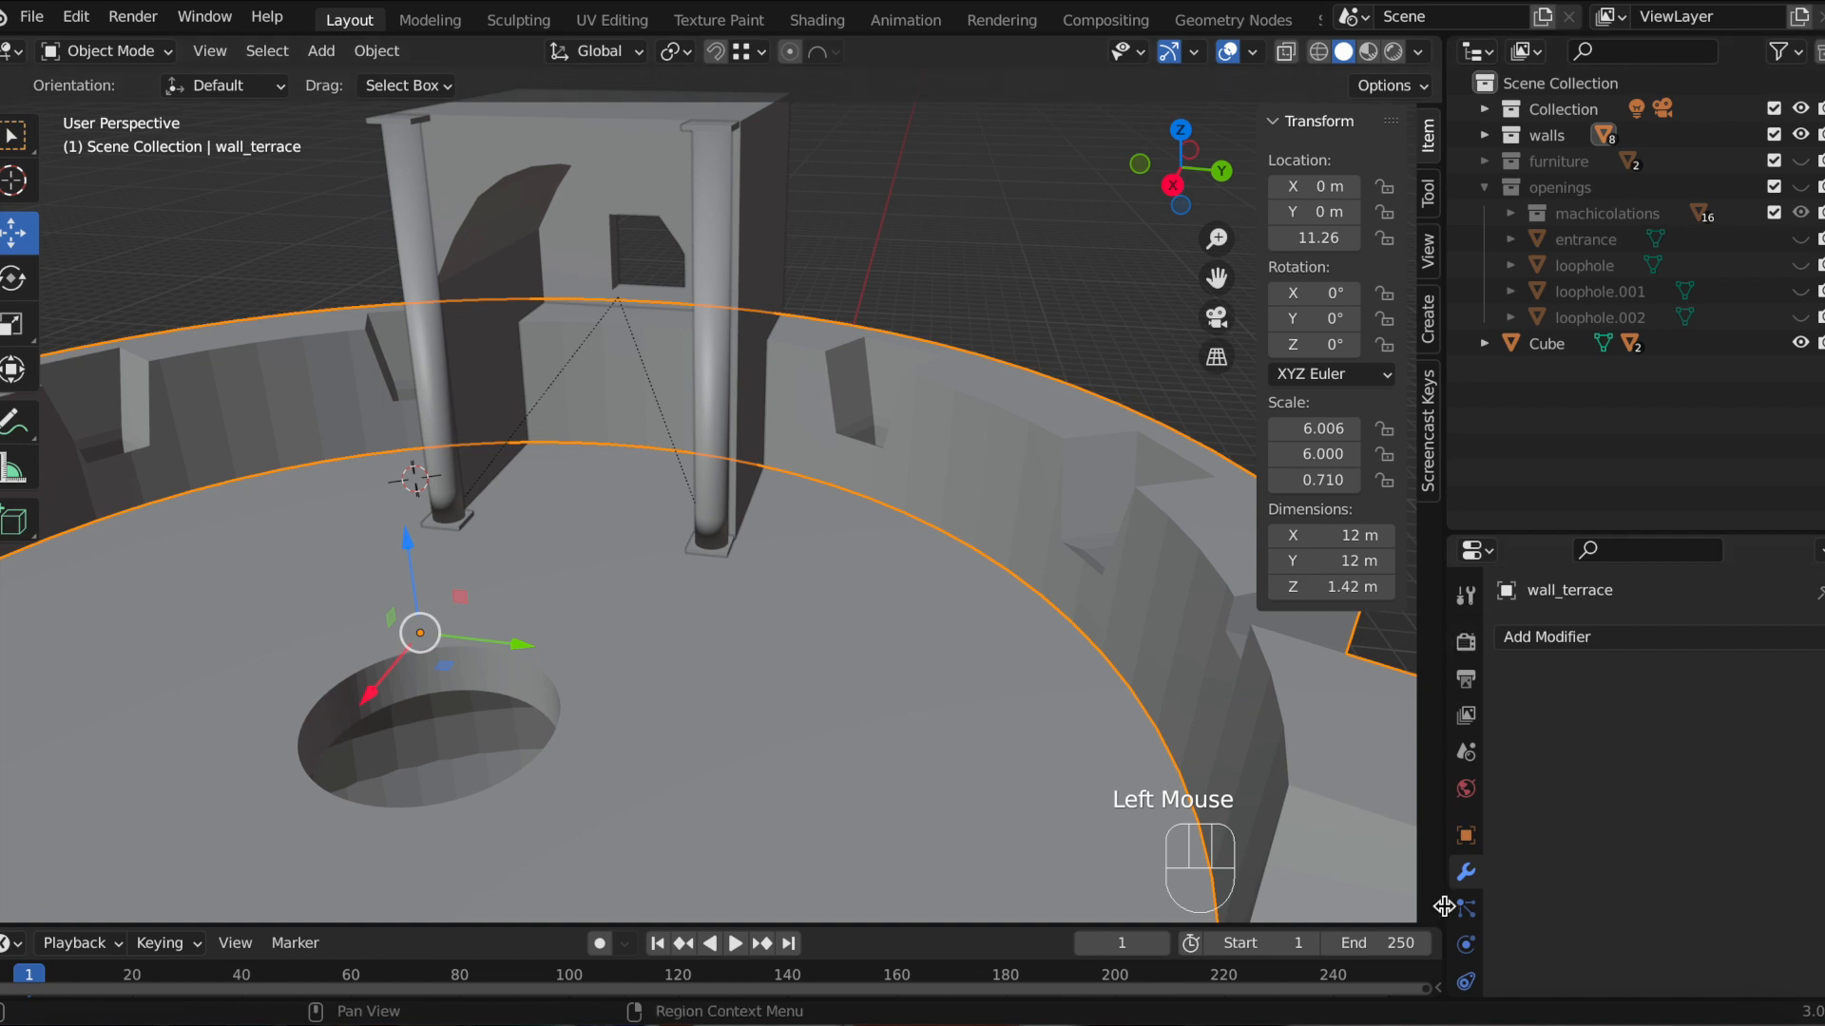
{"action": "left_click", "coordinate": [1552, 638]}
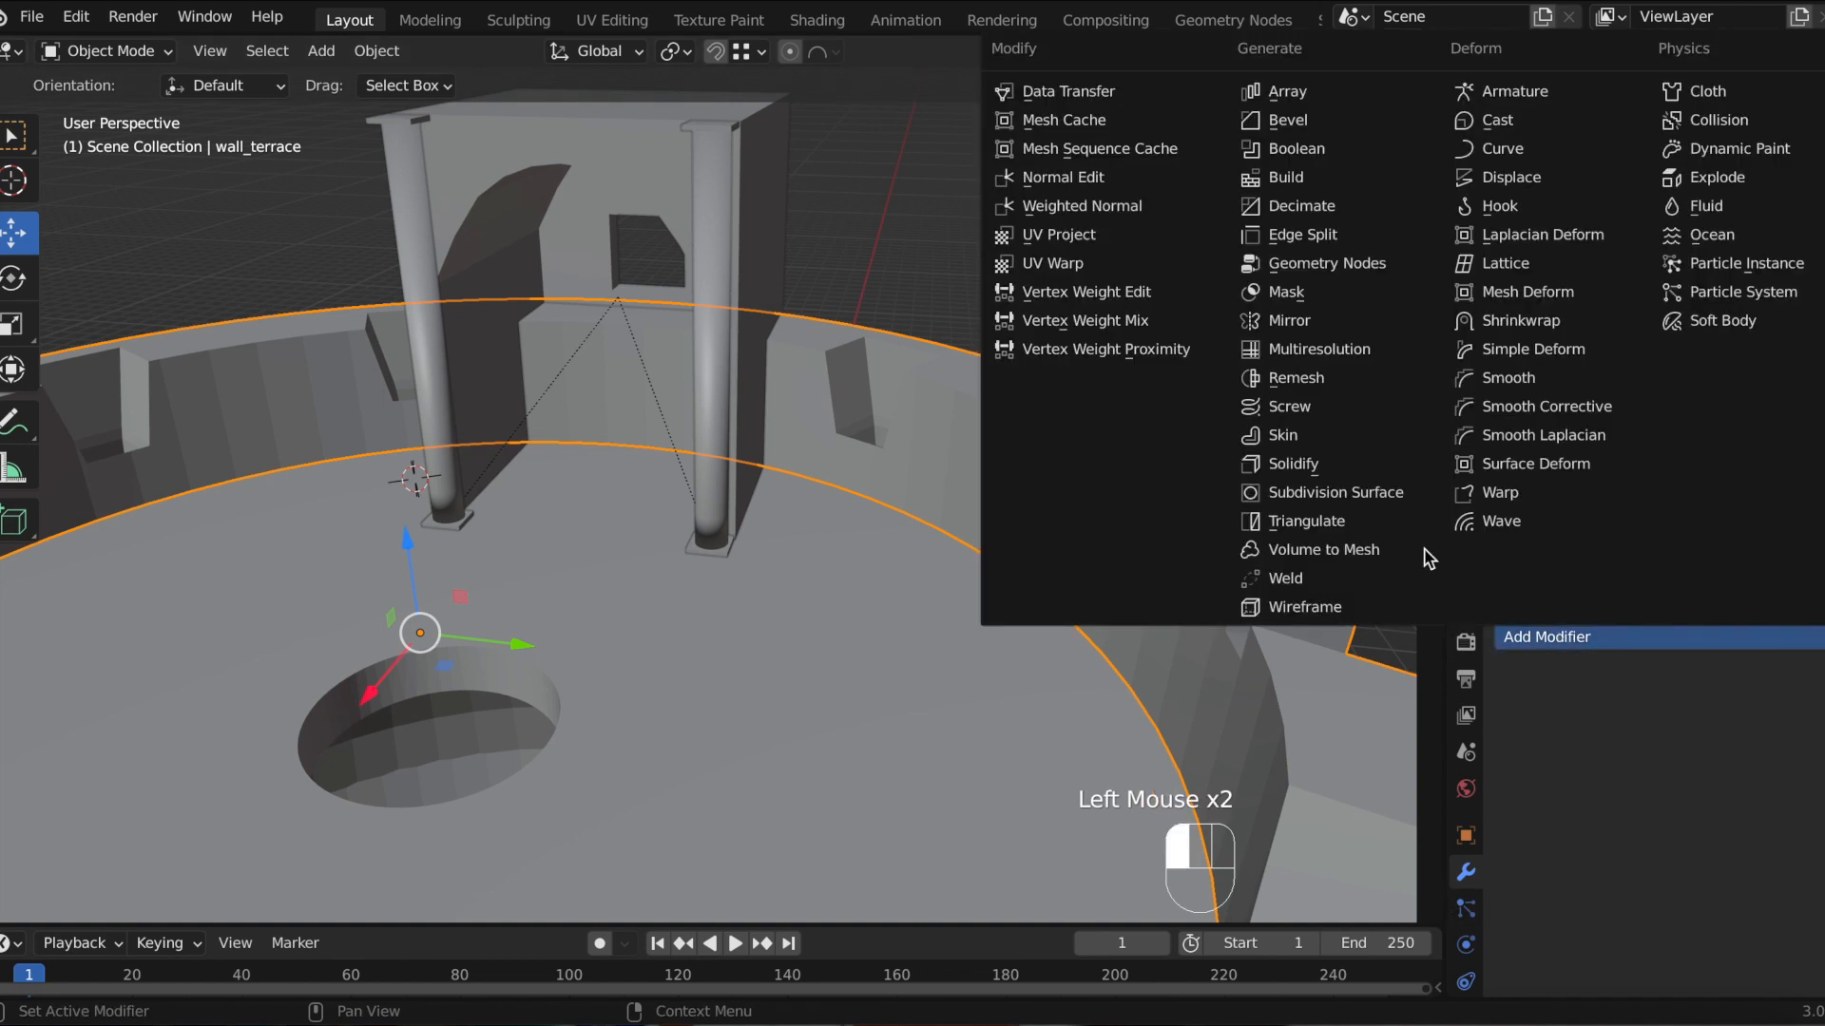
{"action": "left_click", "coordinate": [1299, 149]}
Step: Set the Boolean's operand object to the arched wall Cube
{"action": "left_click", "coordinate": [1788, 784]}
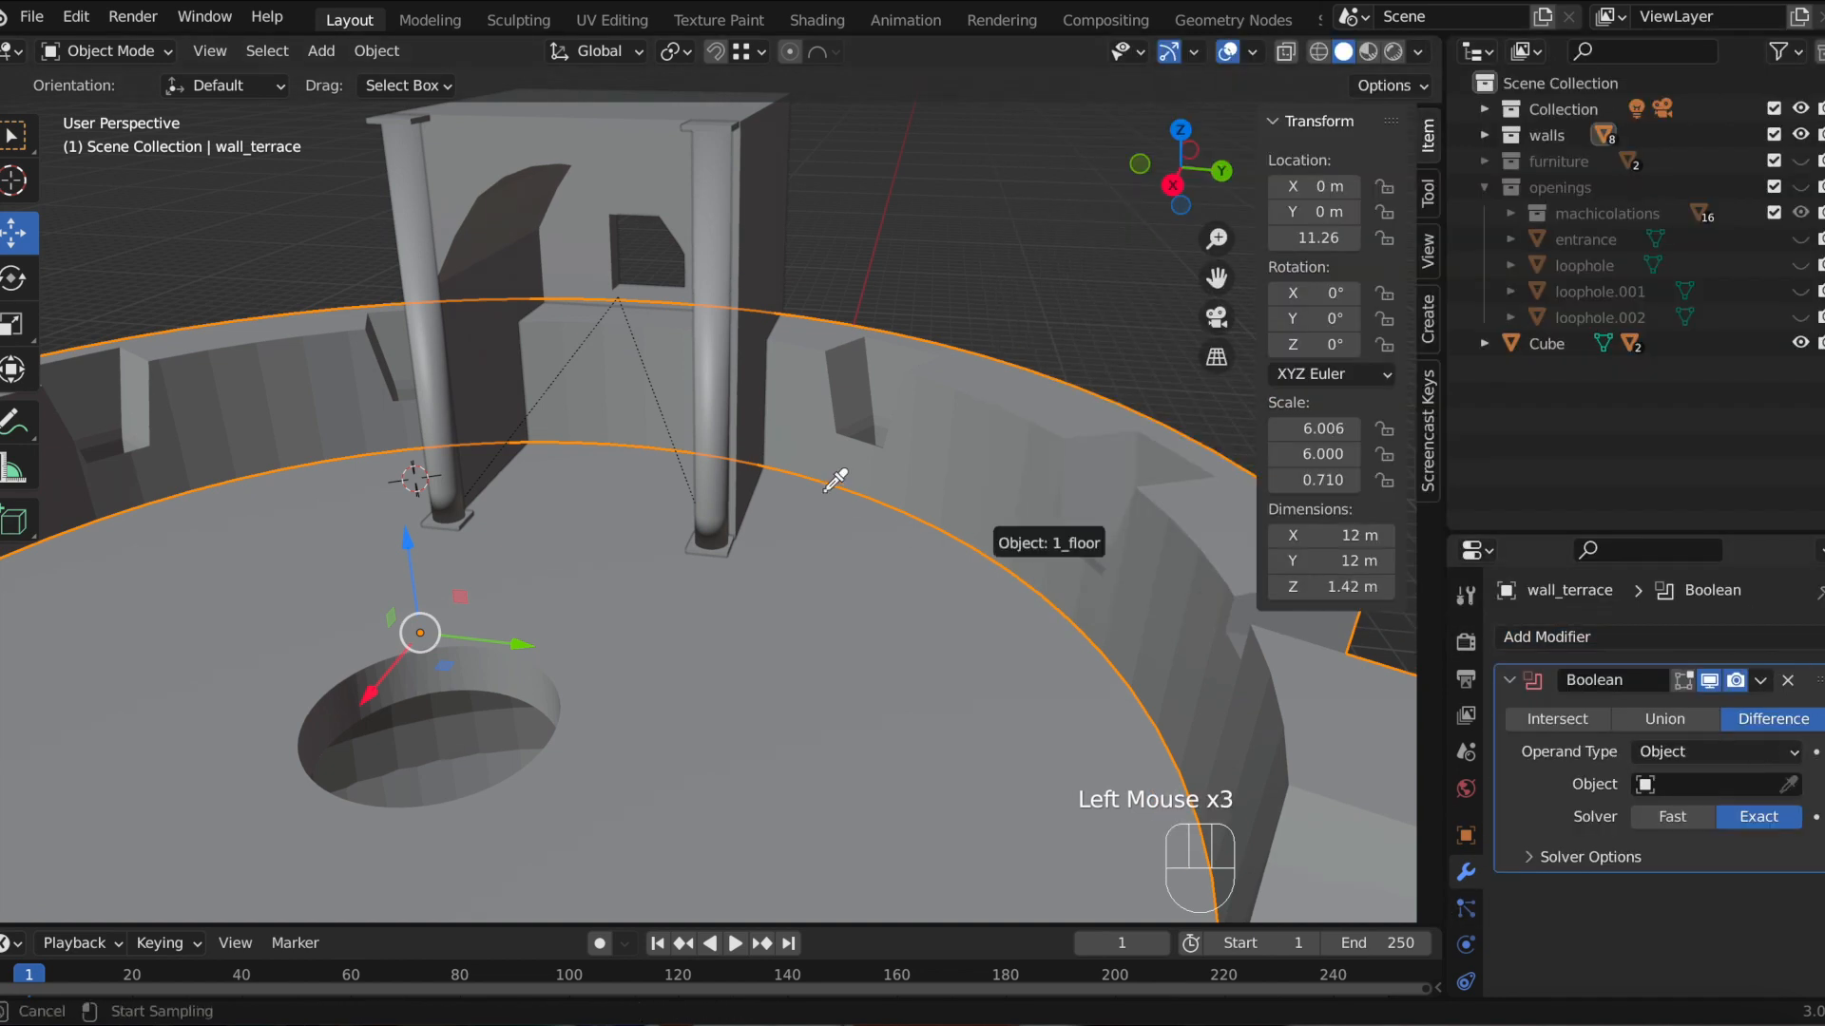
{"action": "left_click", "coordinate": [714, 190]}
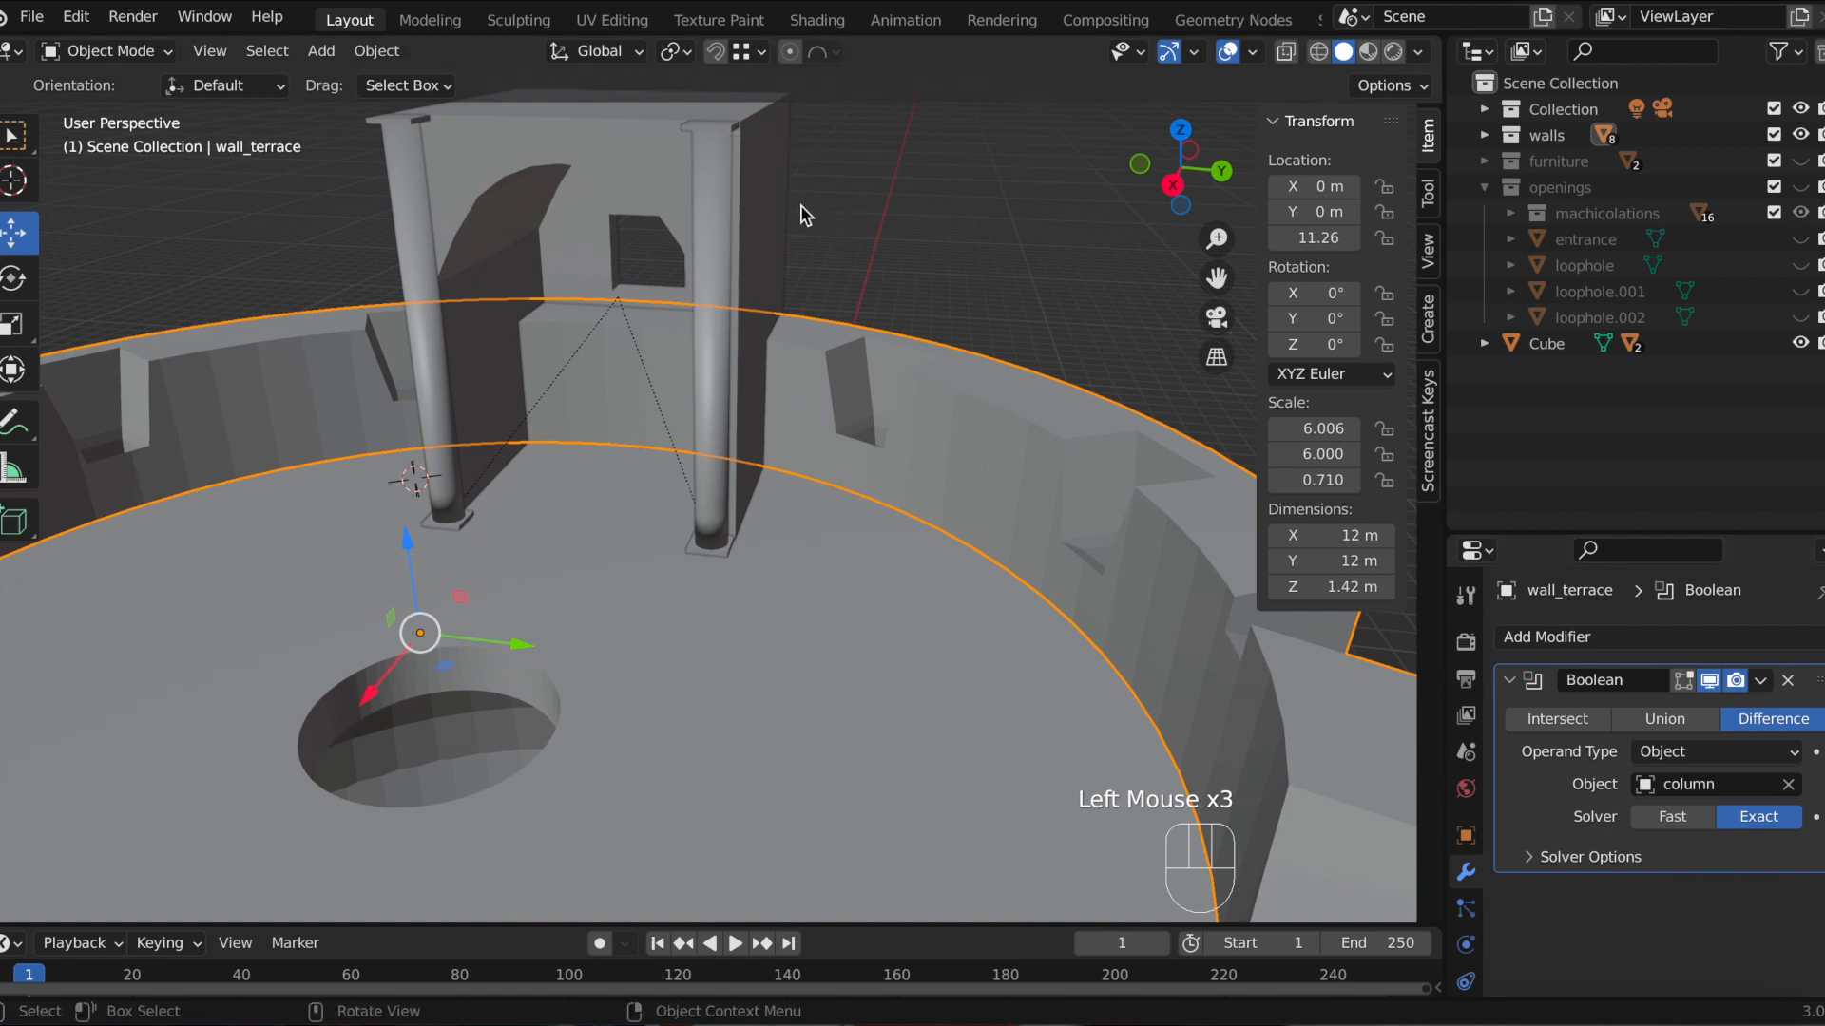
{"action": "left_click", "coordinate": [1788, 784]}
{"action": "left_click", "coordinate": [1788, 785]}
{"action": "left_click", "coordinate": [1789, 786]}
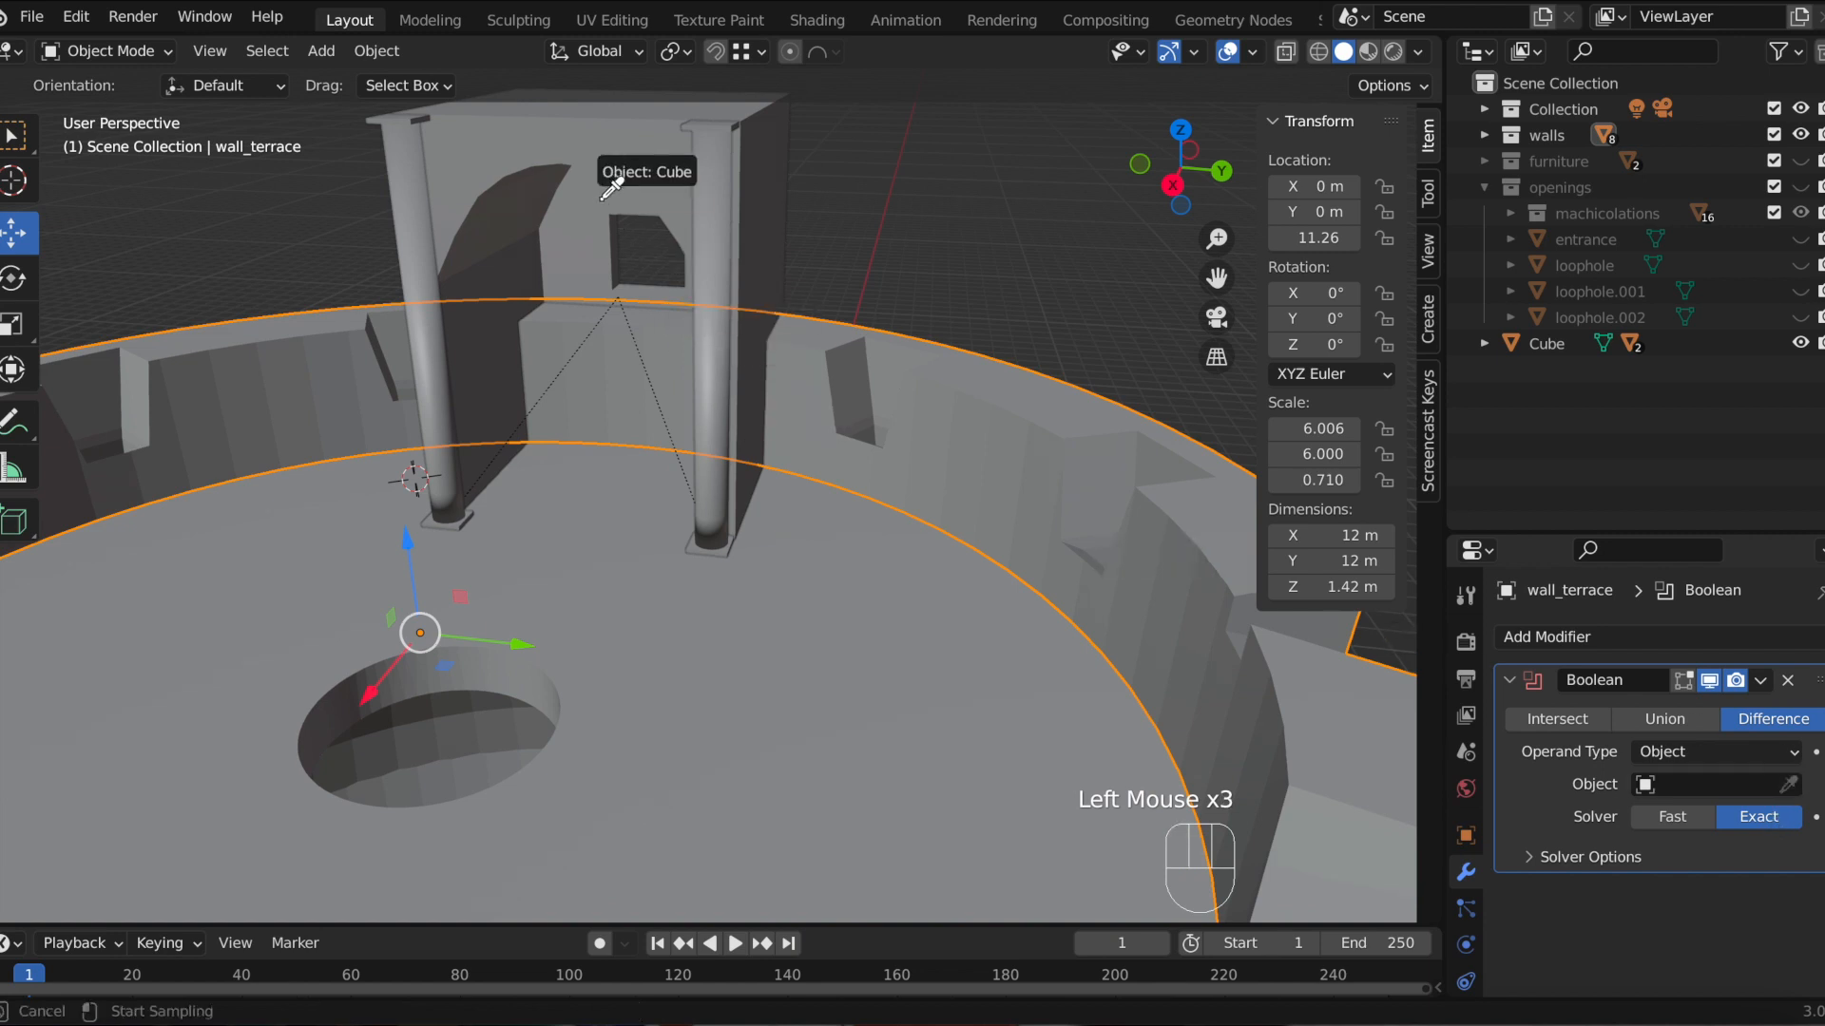
{"action": "left_click", "coordinate": [579, 141]}
Step: Inspect the cut in the terrace wall from different angles
{"action": "middle_click_drag", "start_coordinate": [896, 282], "coordinate": [932, 285]}
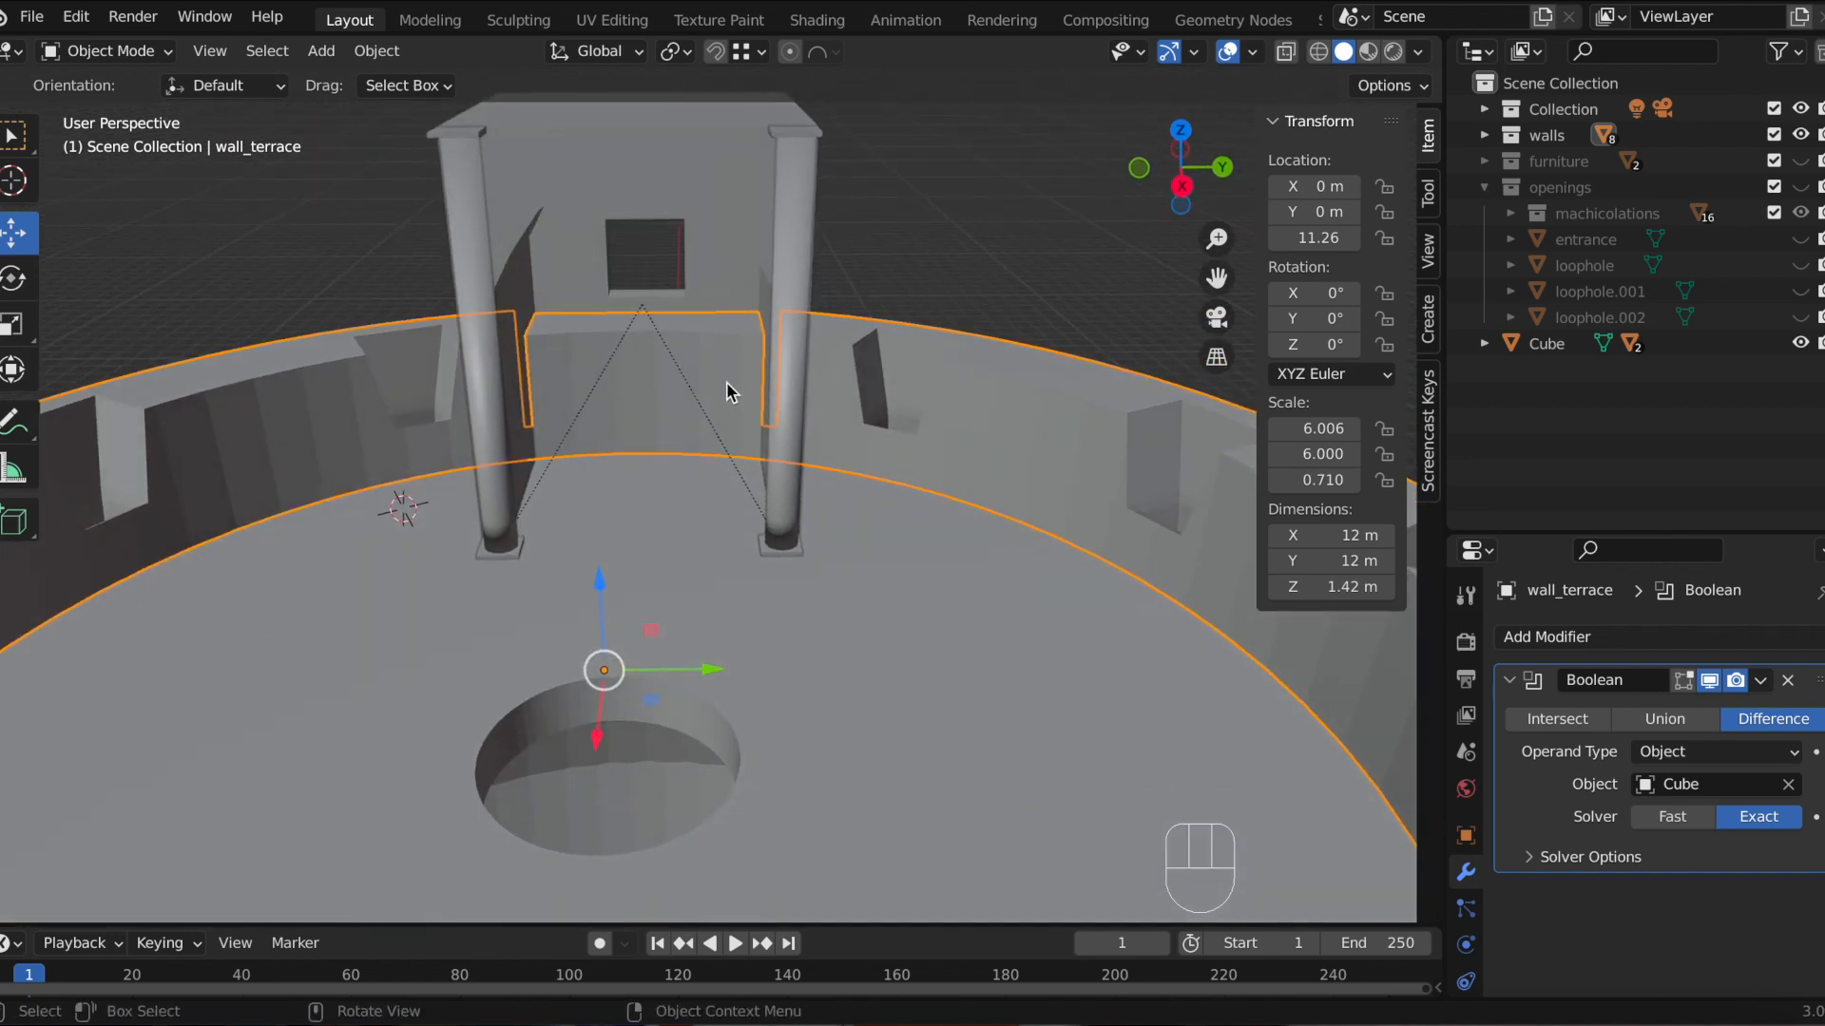
{"action": "mouse_move", "coordinate": [738, 318]}
{"action": "middle_mouse_down"}
{"action": "mouse_move", "coordinate": [775, 335]}
{"action": "mouse_move", "coordinate": [759, 331]}
{"action": "middle_mouse_up"}
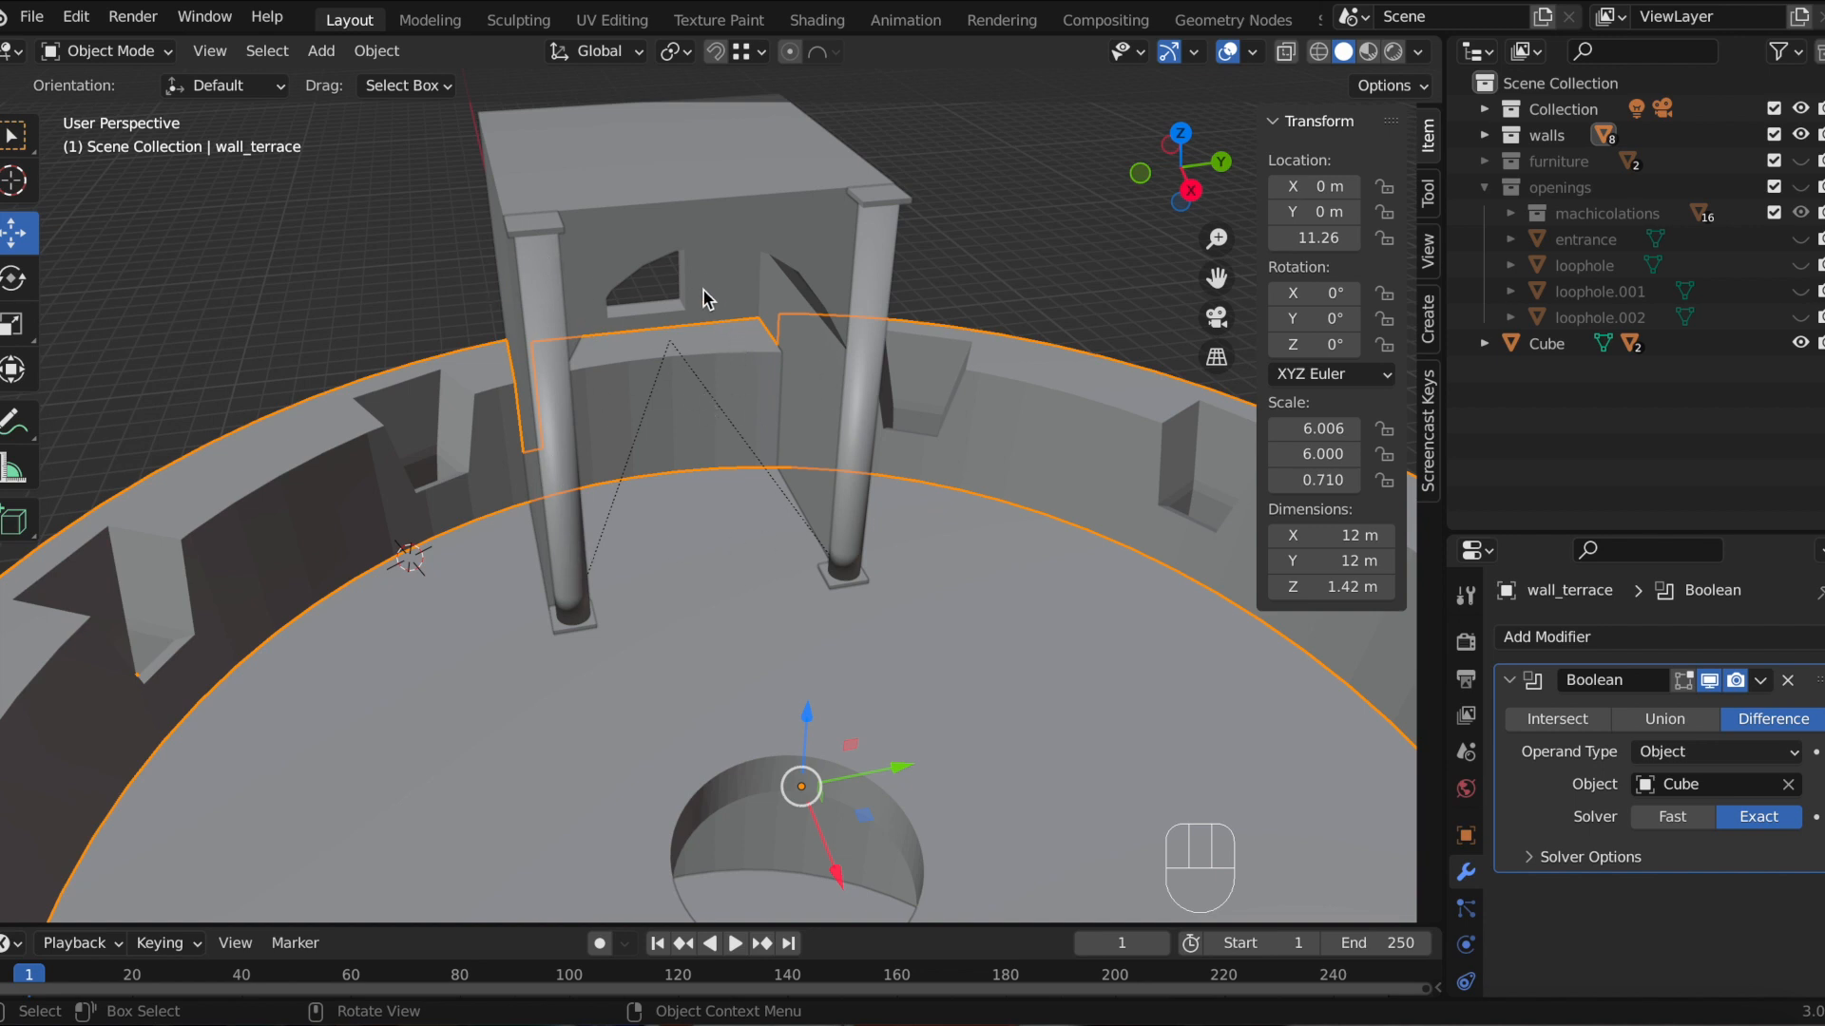
{"action": "middle_click_drag", "start_coordinate": [716, 420], "coordinate": [682, 388]}
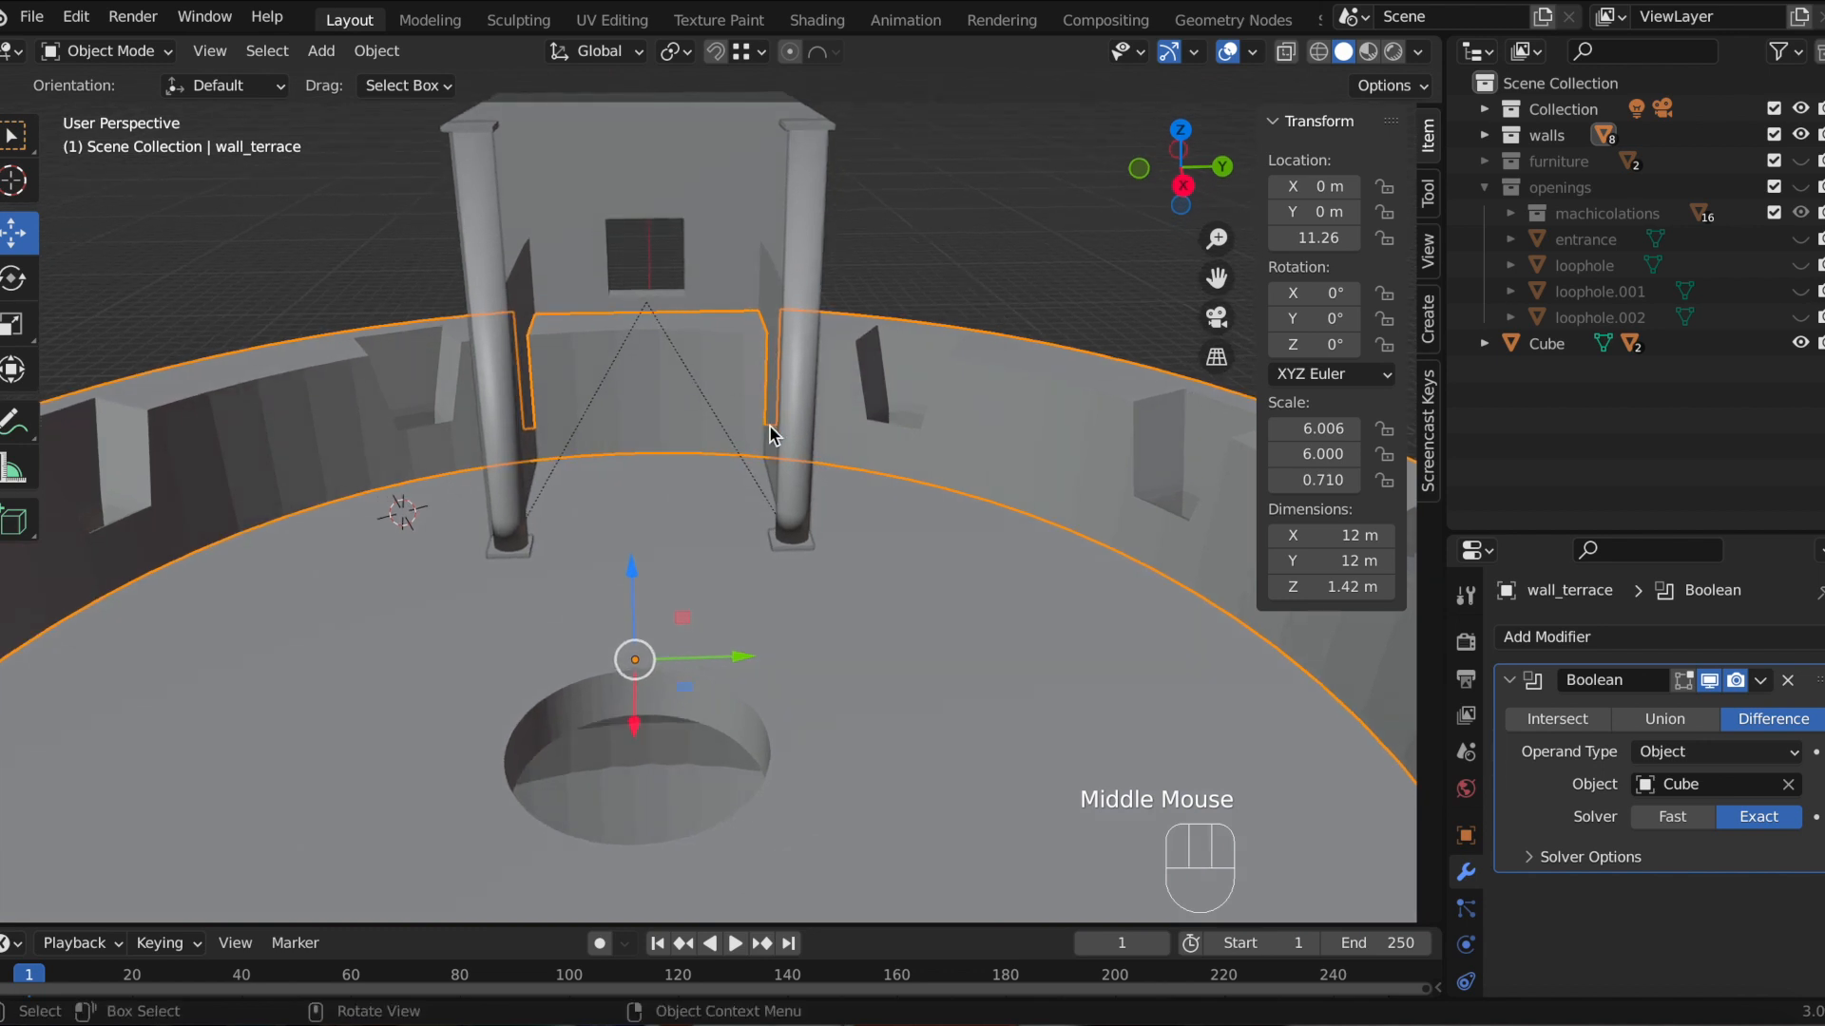